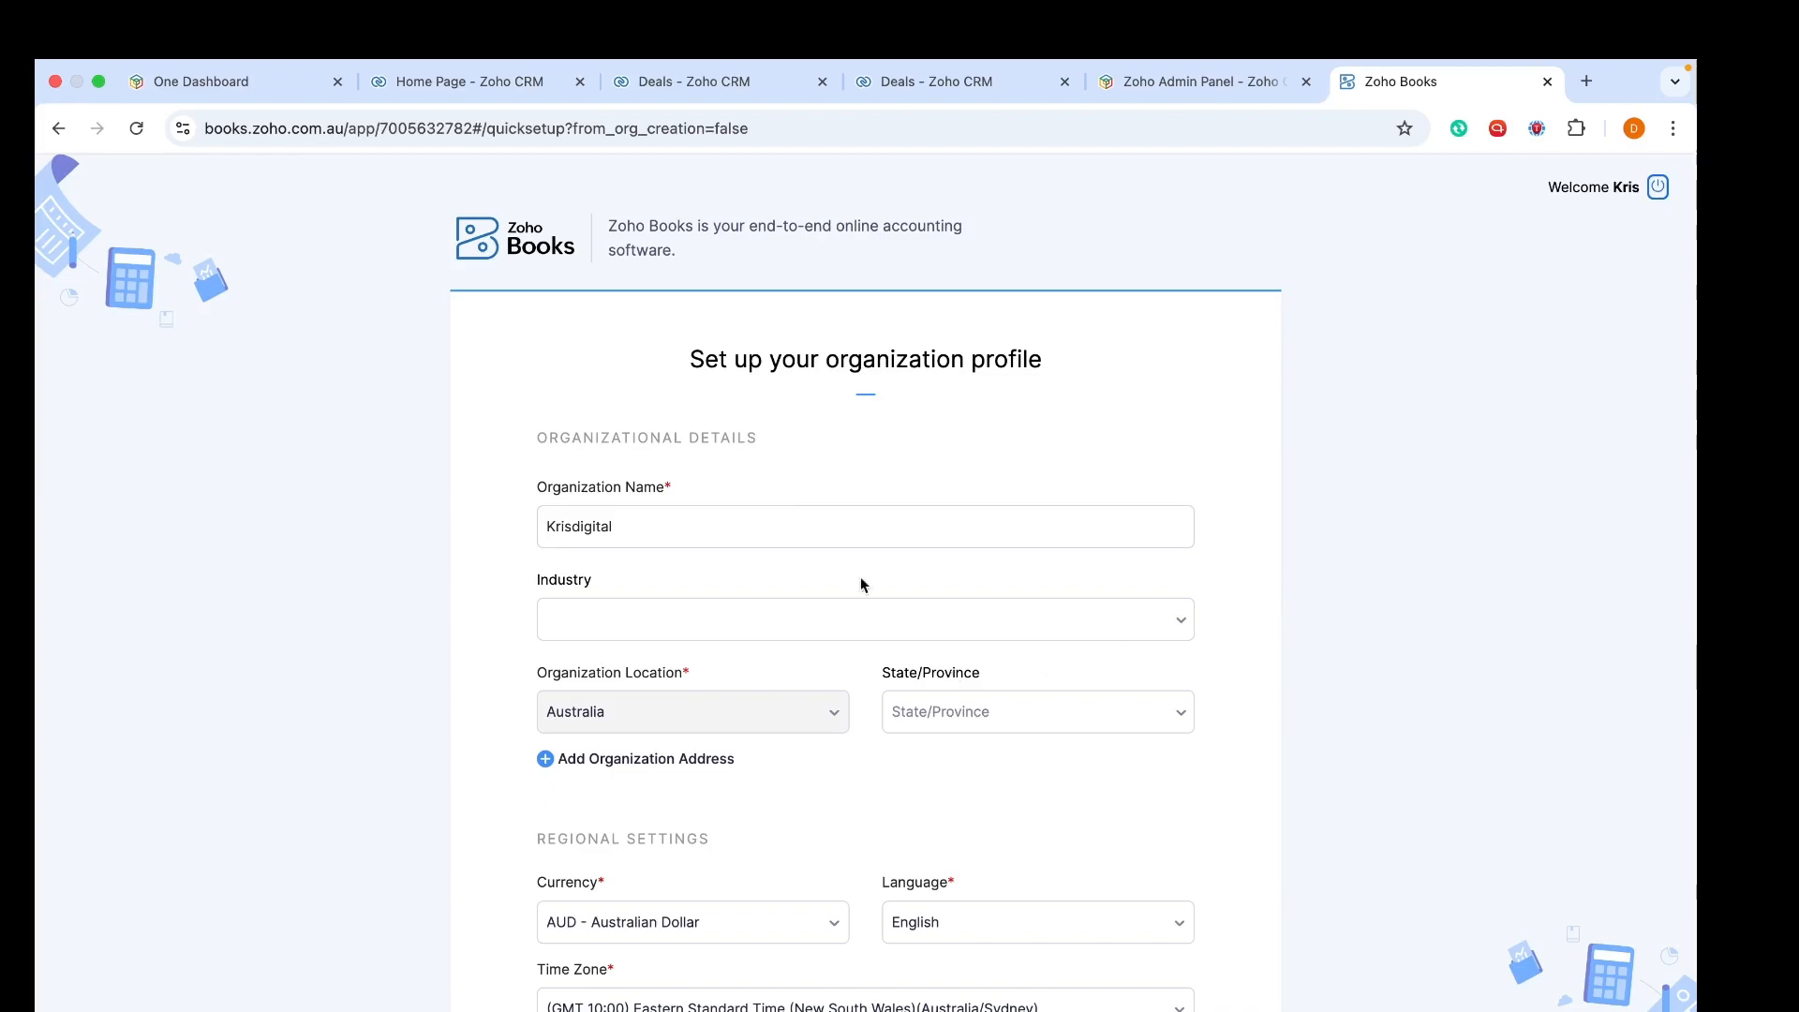
Rename the organization to 'Krisgital Dynamics Solutions'
left_click(725, 527)
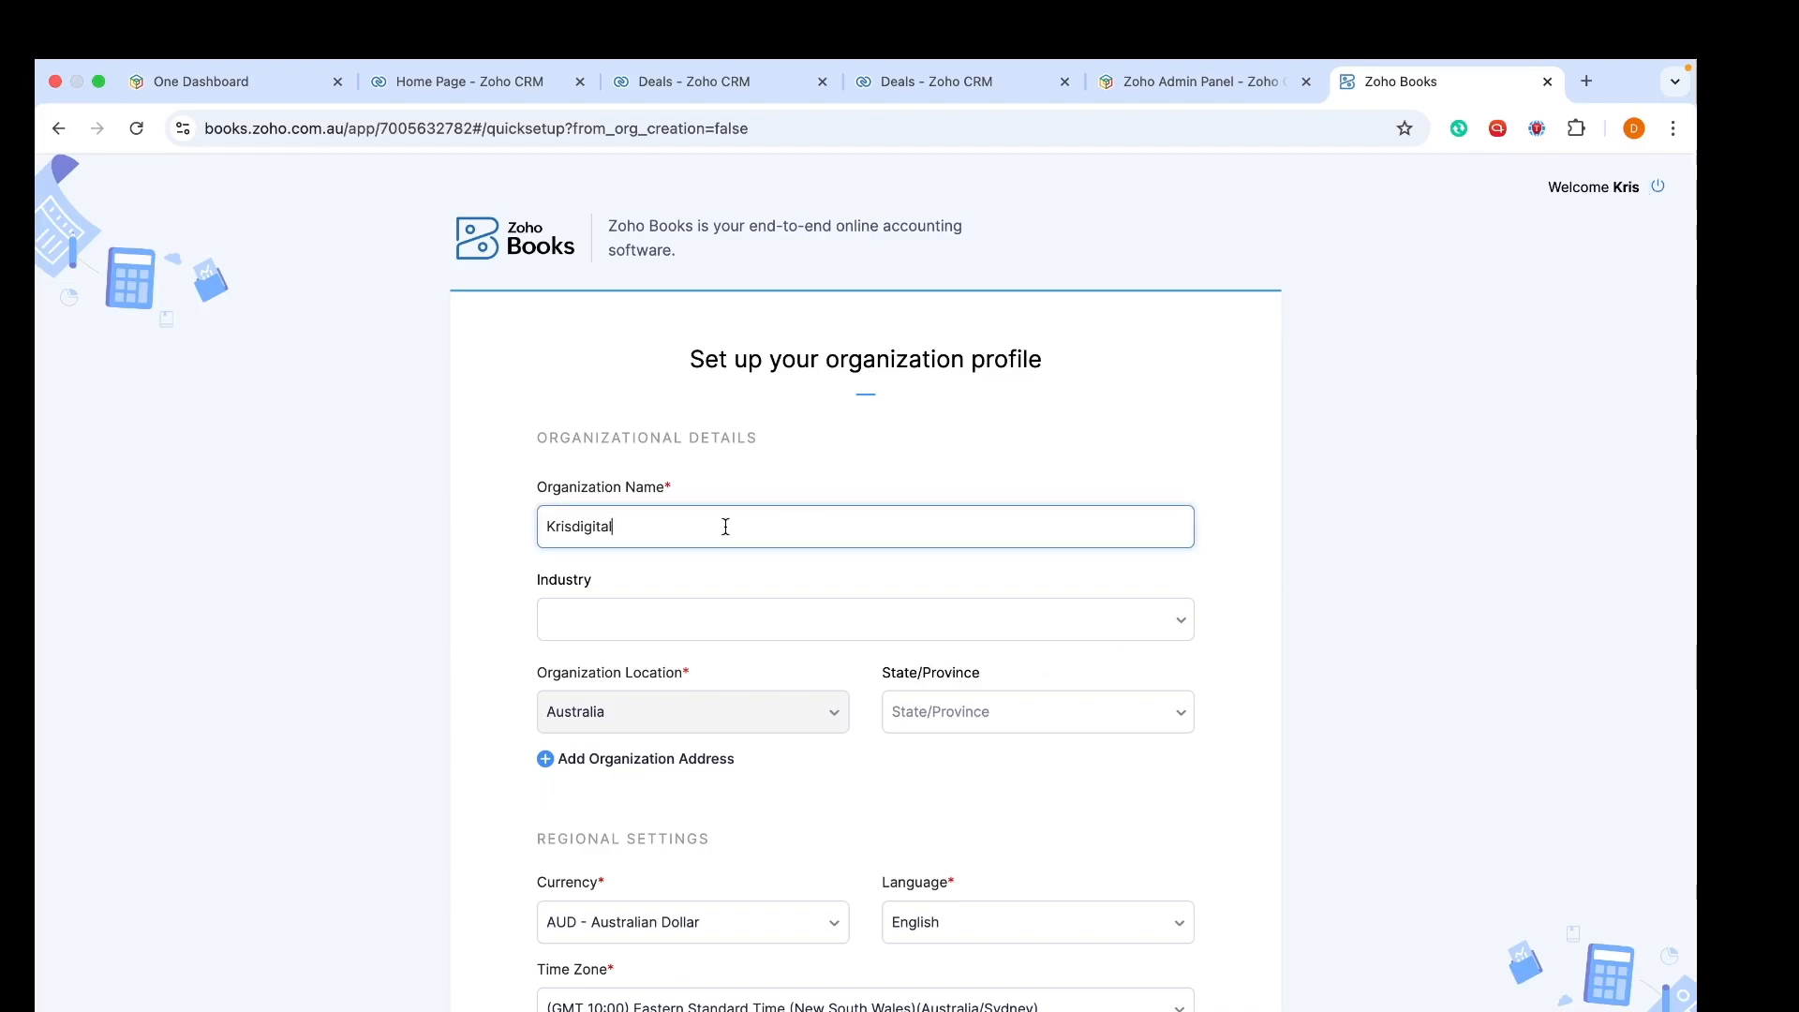
left_click(586, 534)
key("BackSpace")
key("BackSpace")
left_click(669, 532)
type("Dynm")
key("BackSpace")
type("amics ")
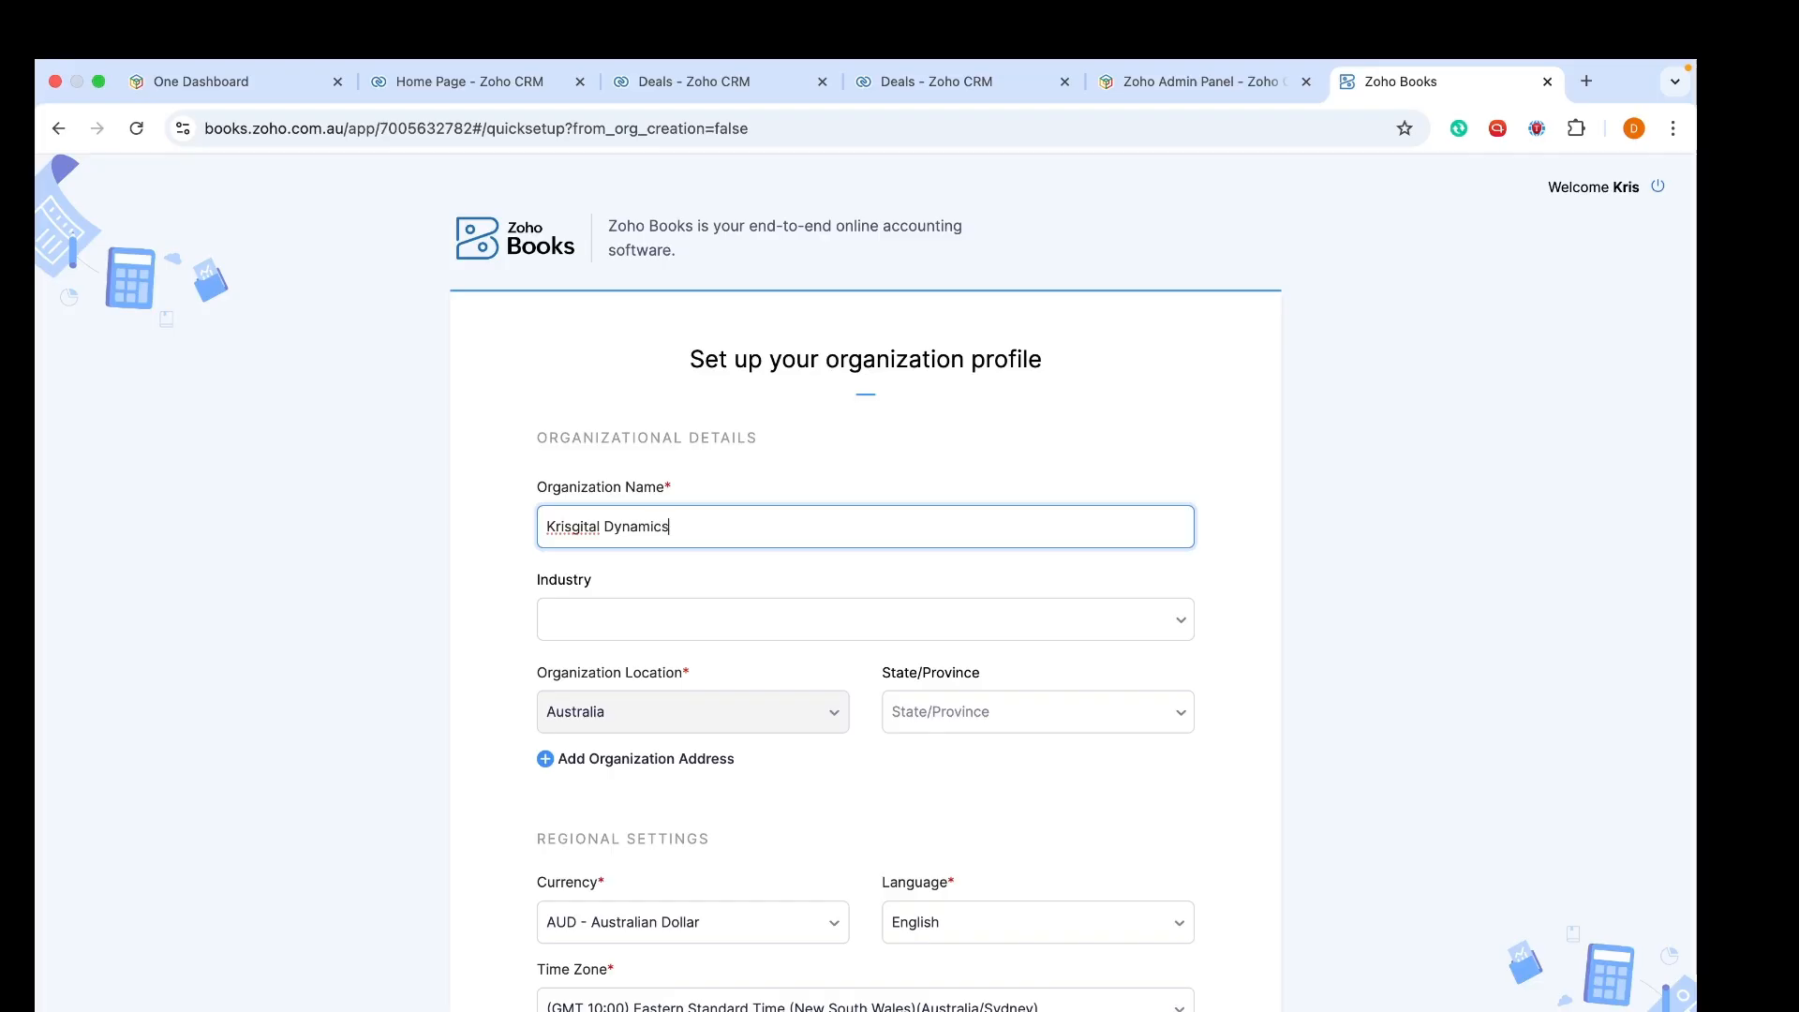
type("Solutions")
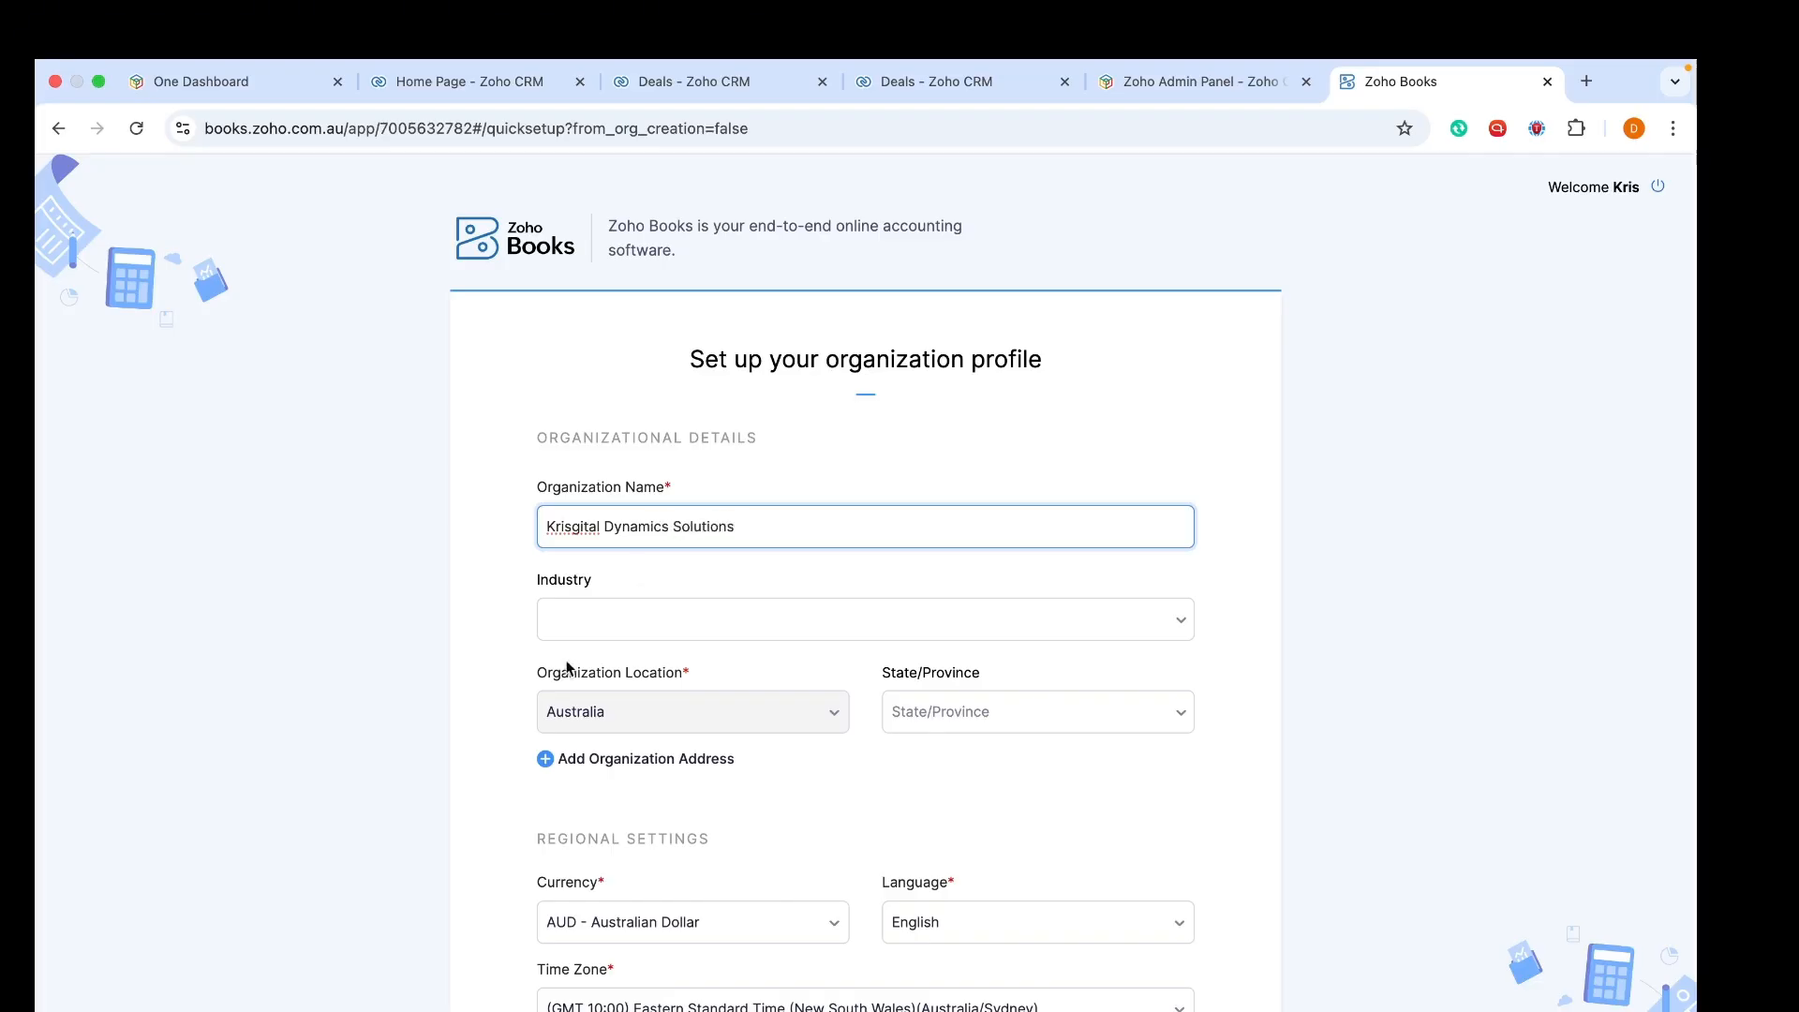
Set the organization's industry to Services
left_click(603, 619)
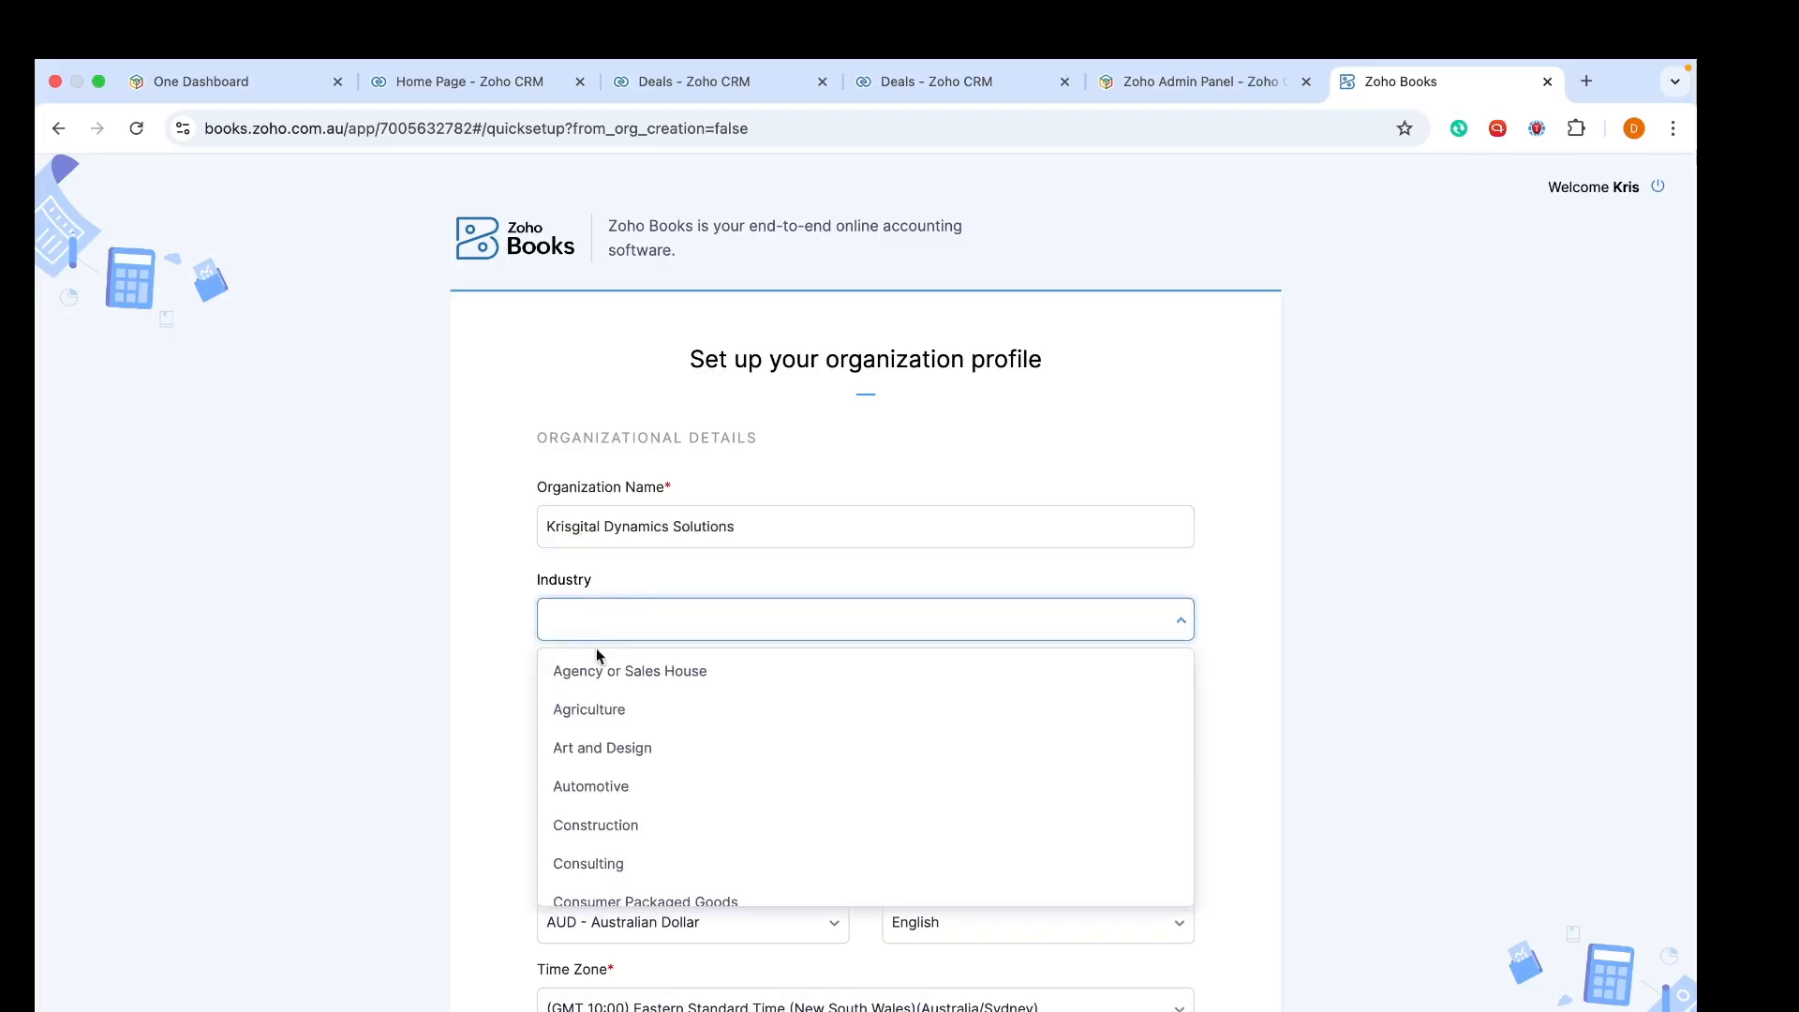
scroll(586, 806, "down", 2)
scroll(584, 830, "down", 10)
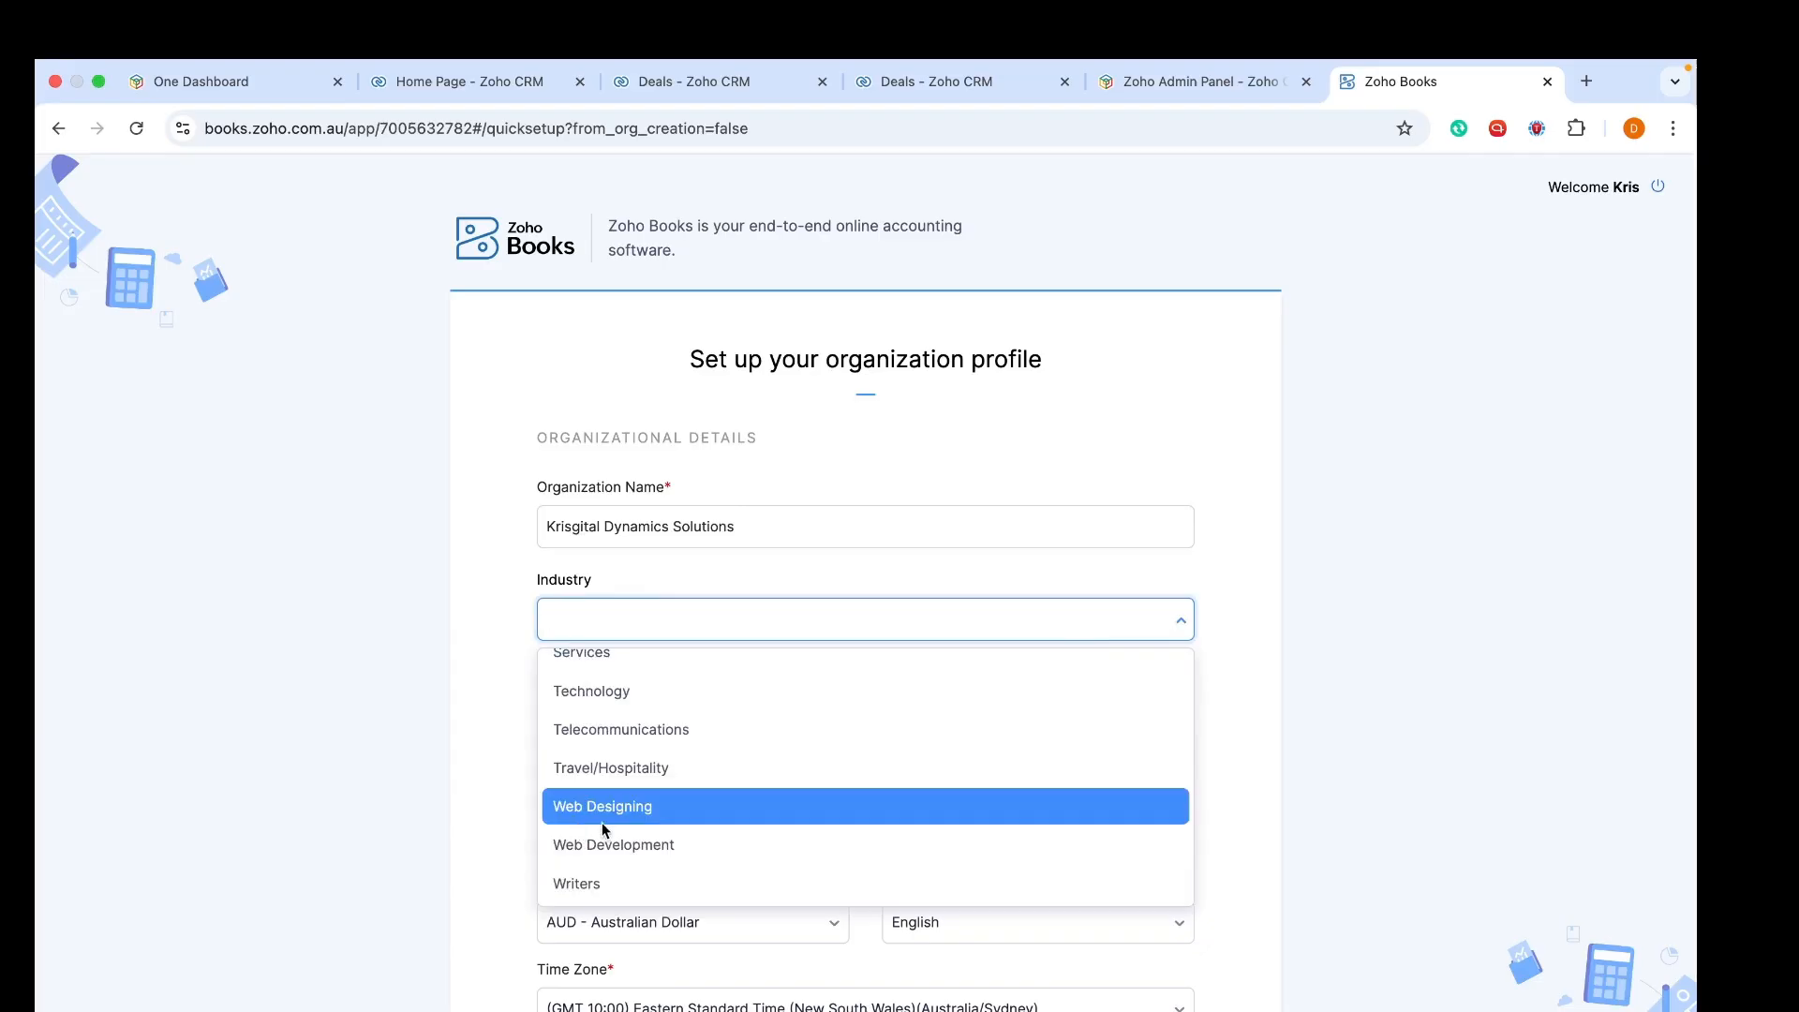
scroll(611, 737, "up", 4)
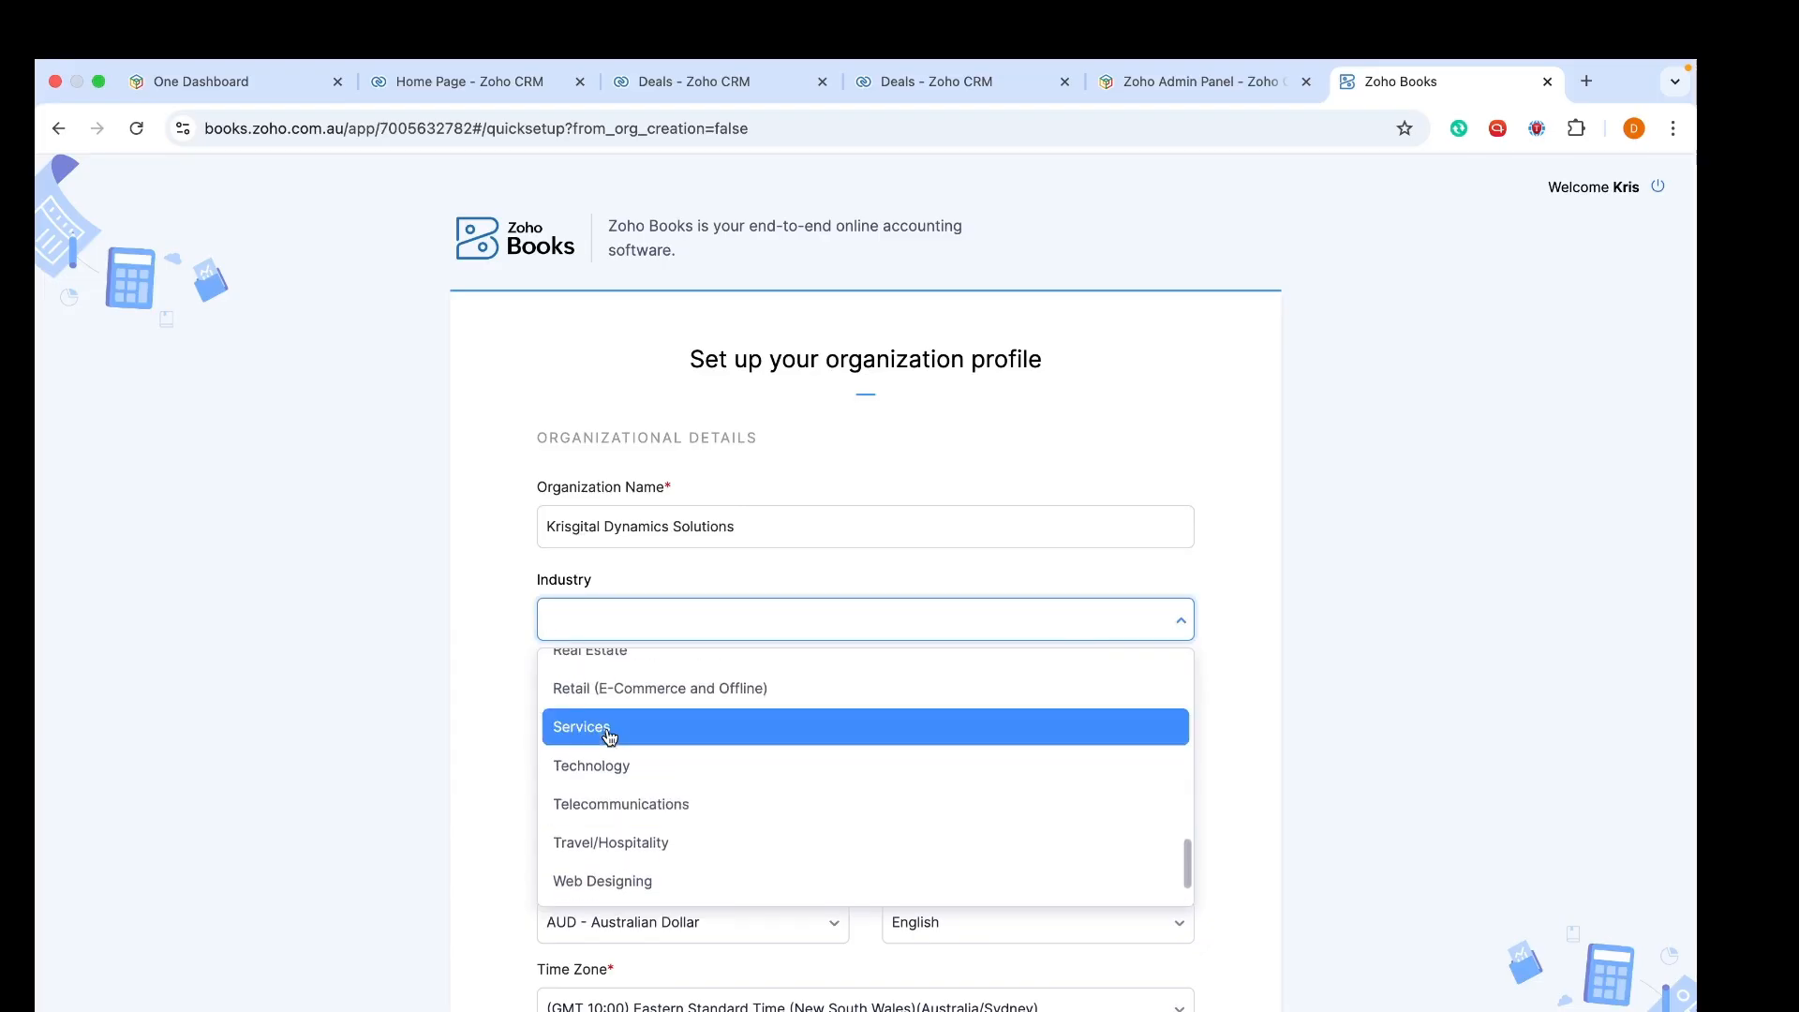
scroll(610, 736, "up", 8)
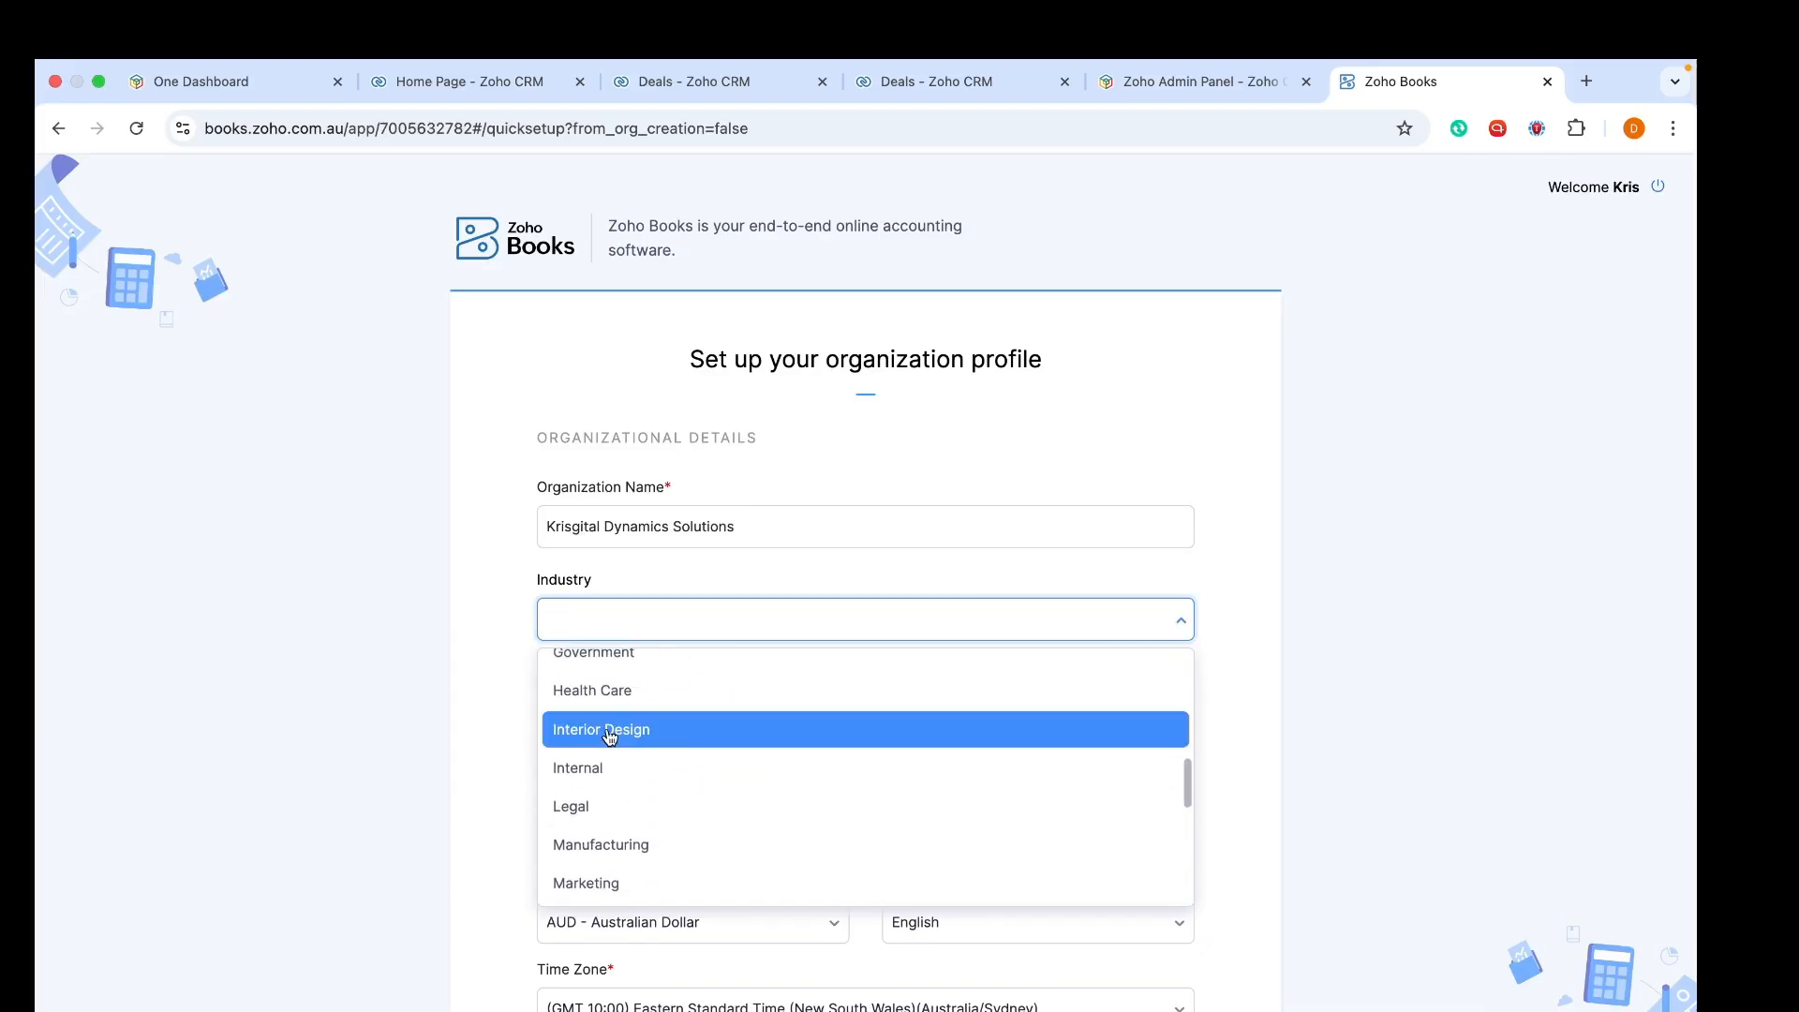
scroll(610, 736, "up", 5)
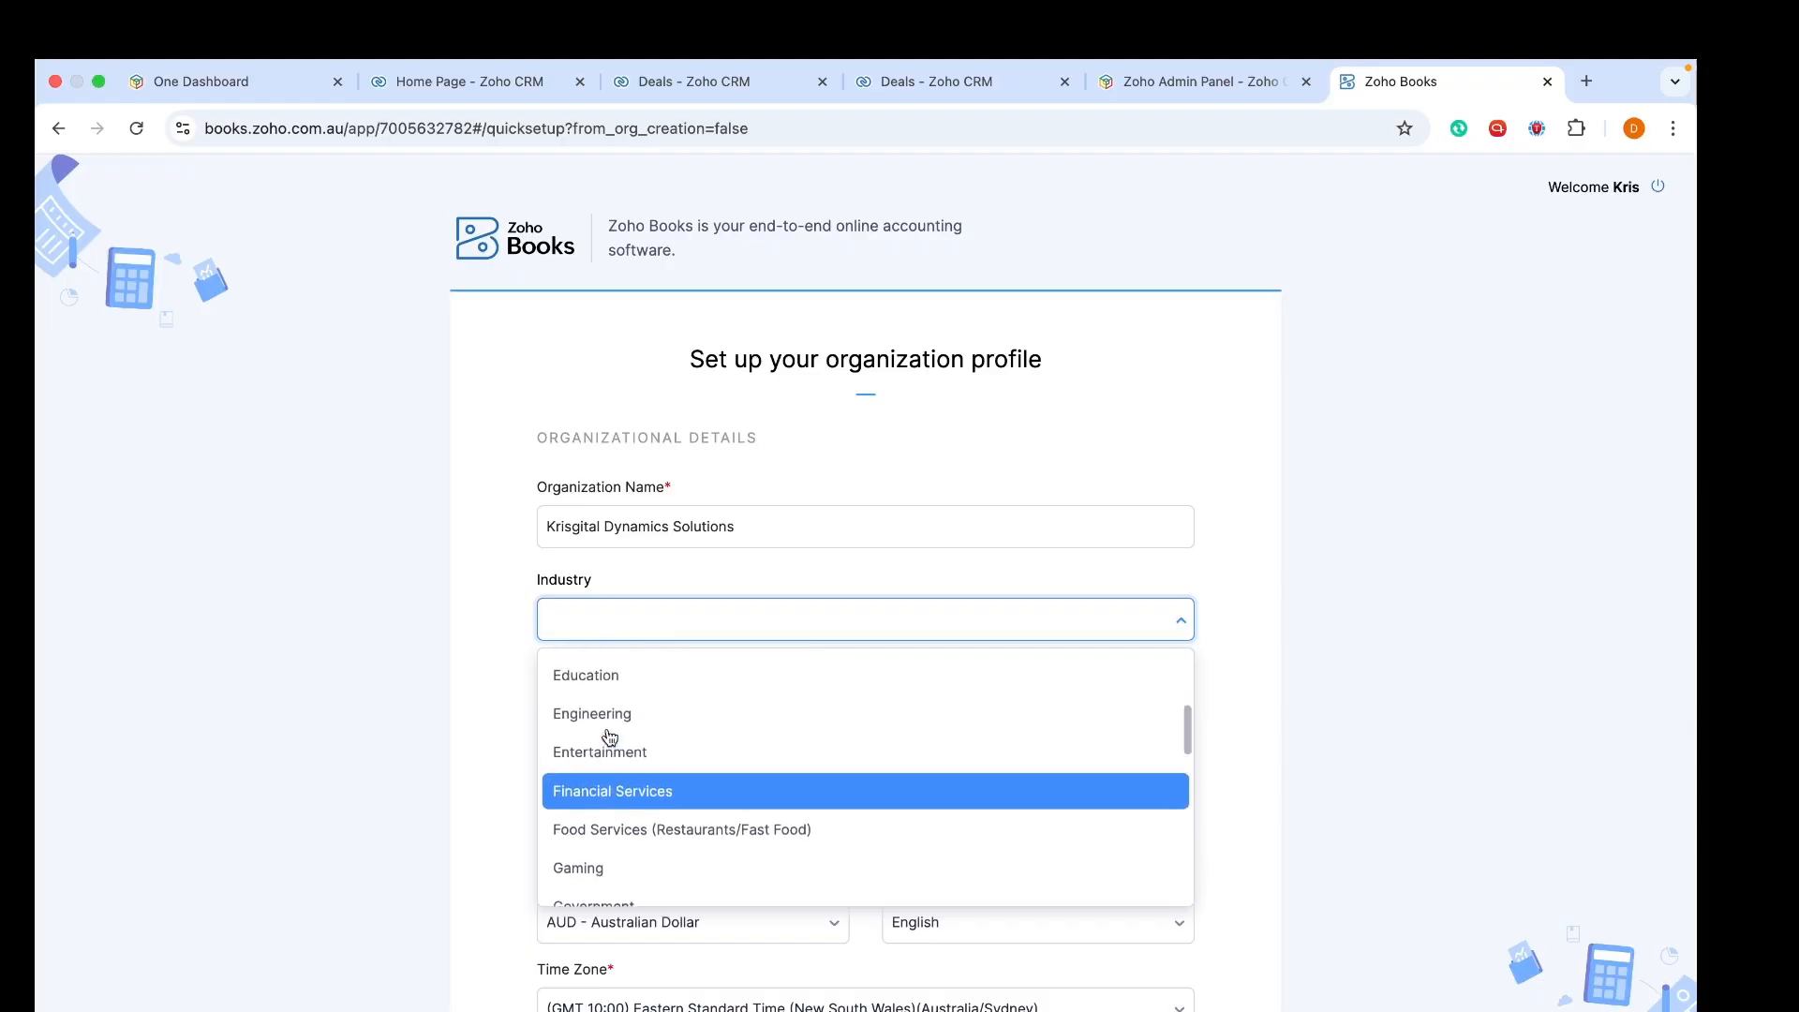
scroll(610, 736, "up", 1)
scroll(610, 736, "down", 6)
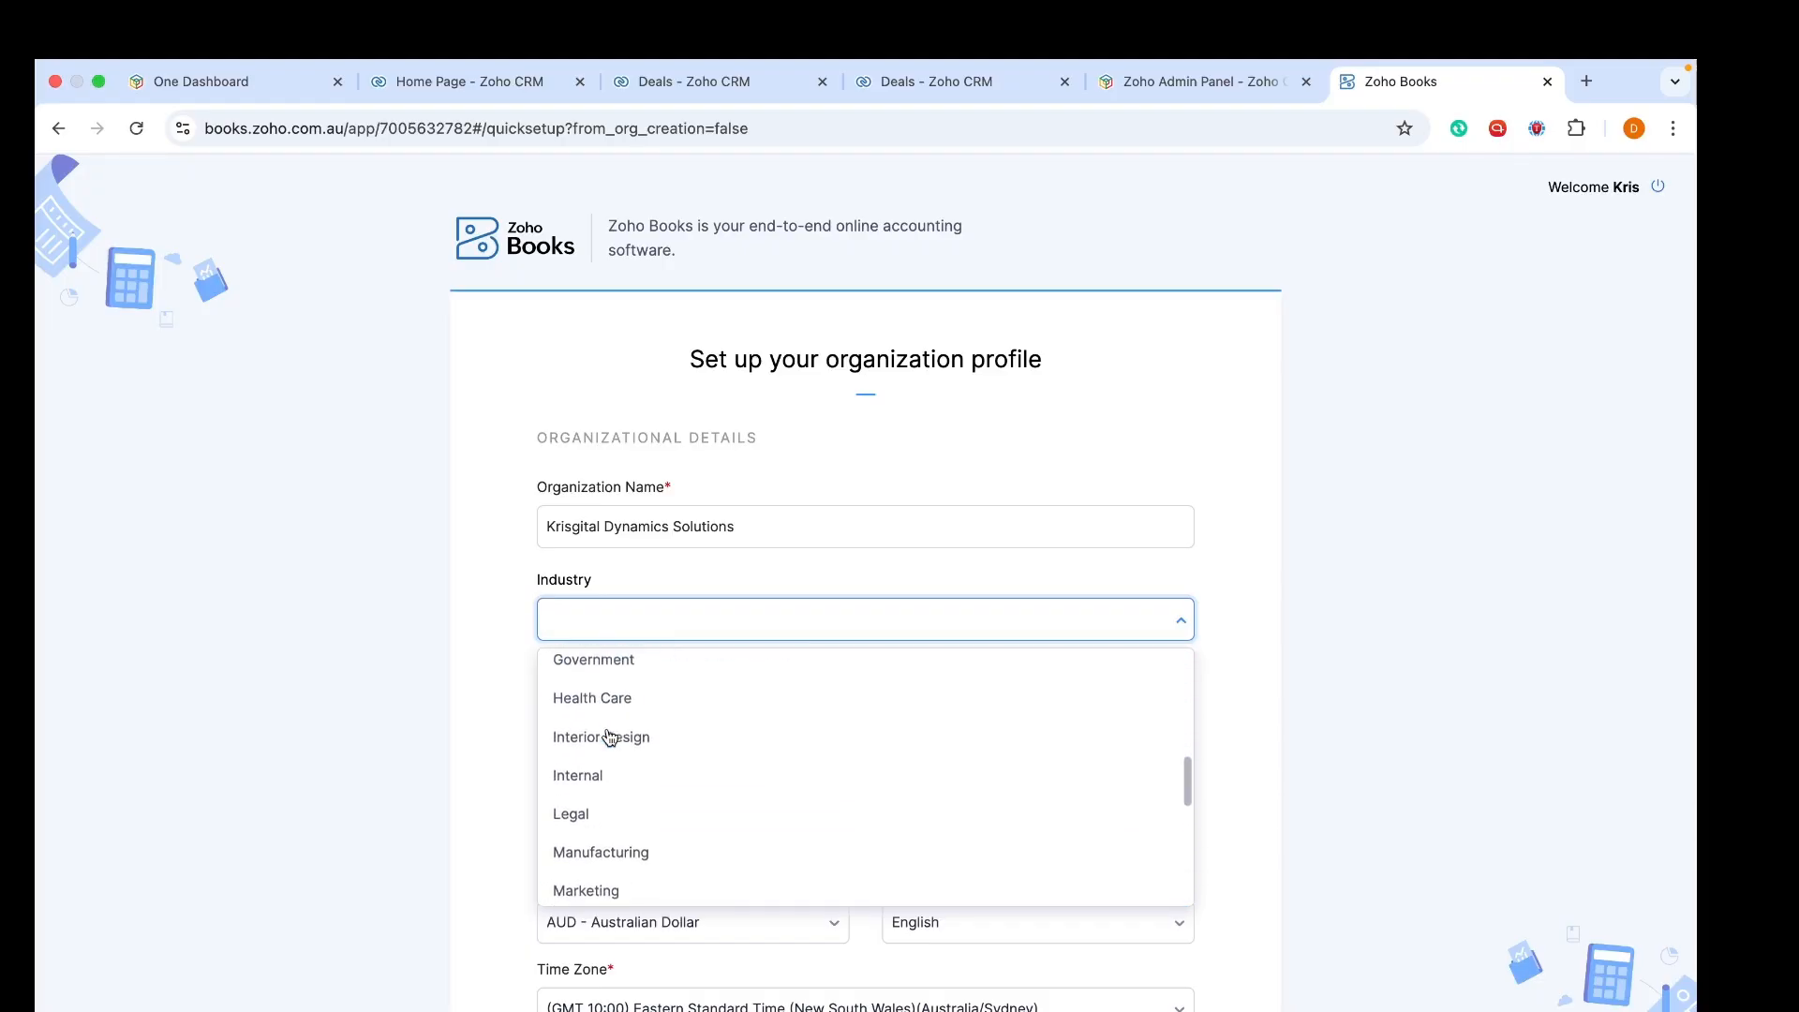
scroll(610, 737, "down", 2)
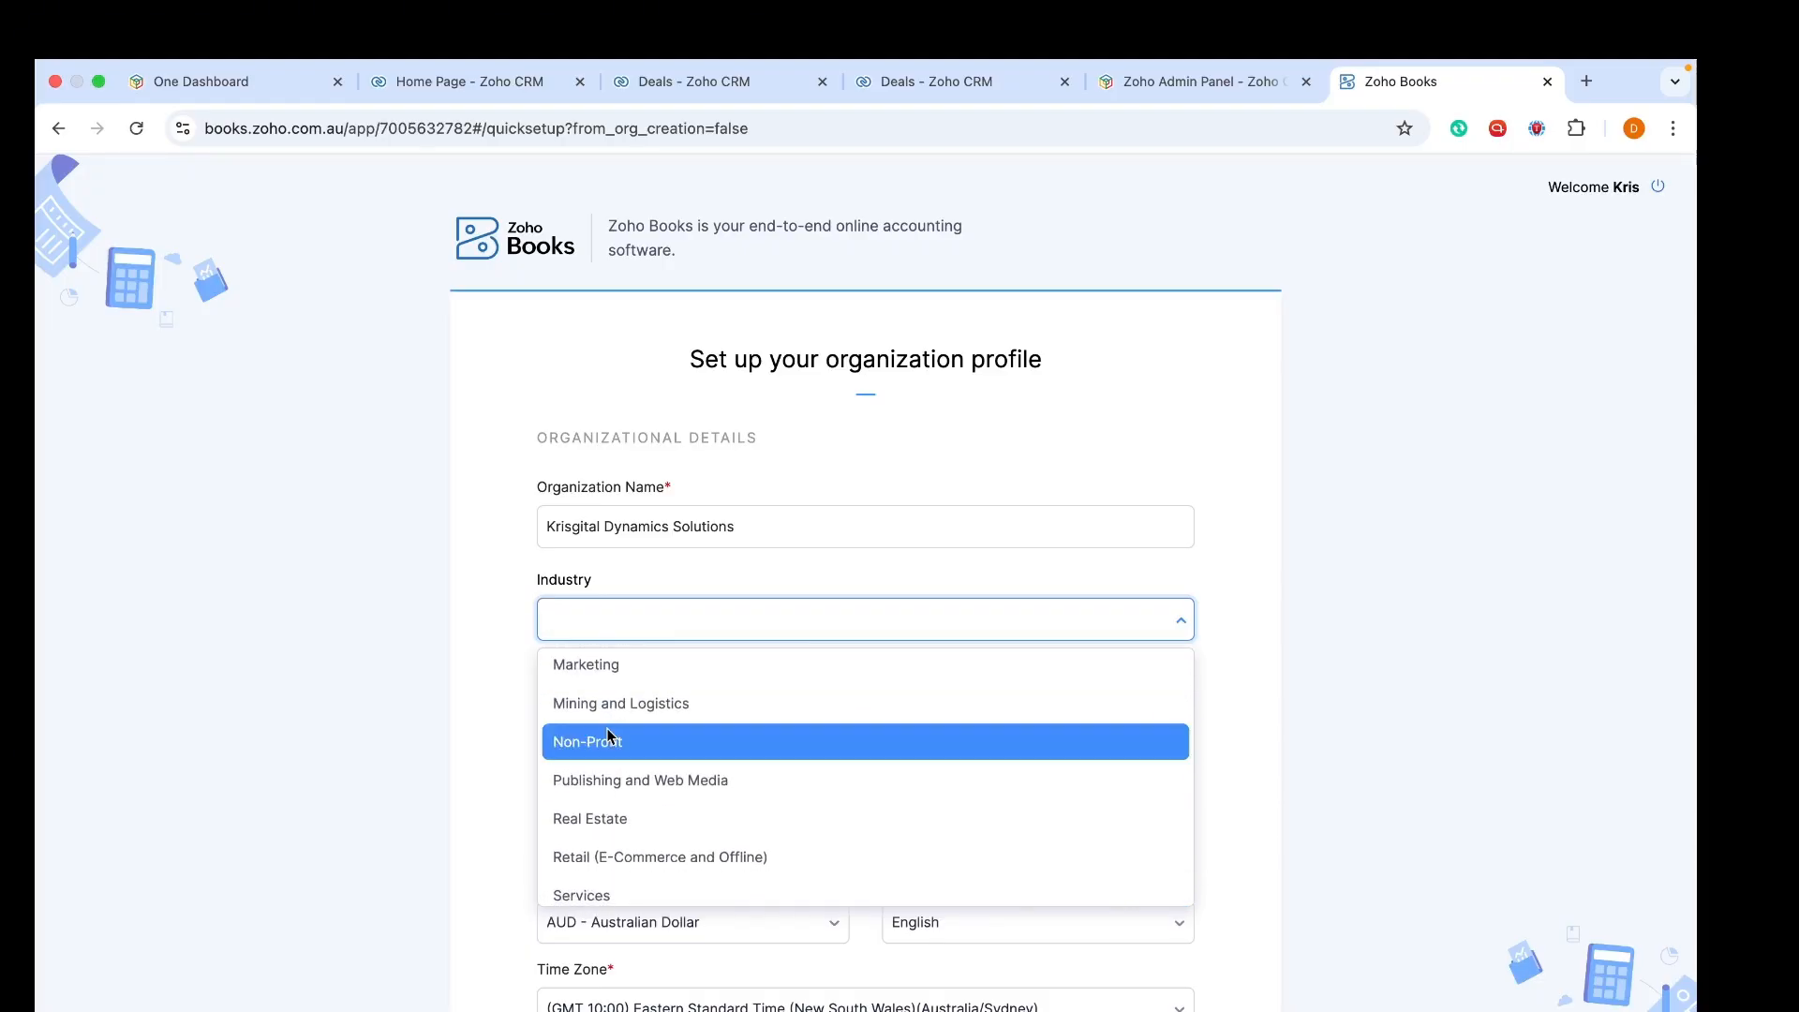
scroll(610, 736, "down", 3)
scroll(610, 737, "down", 1)
left_click(610, 723)
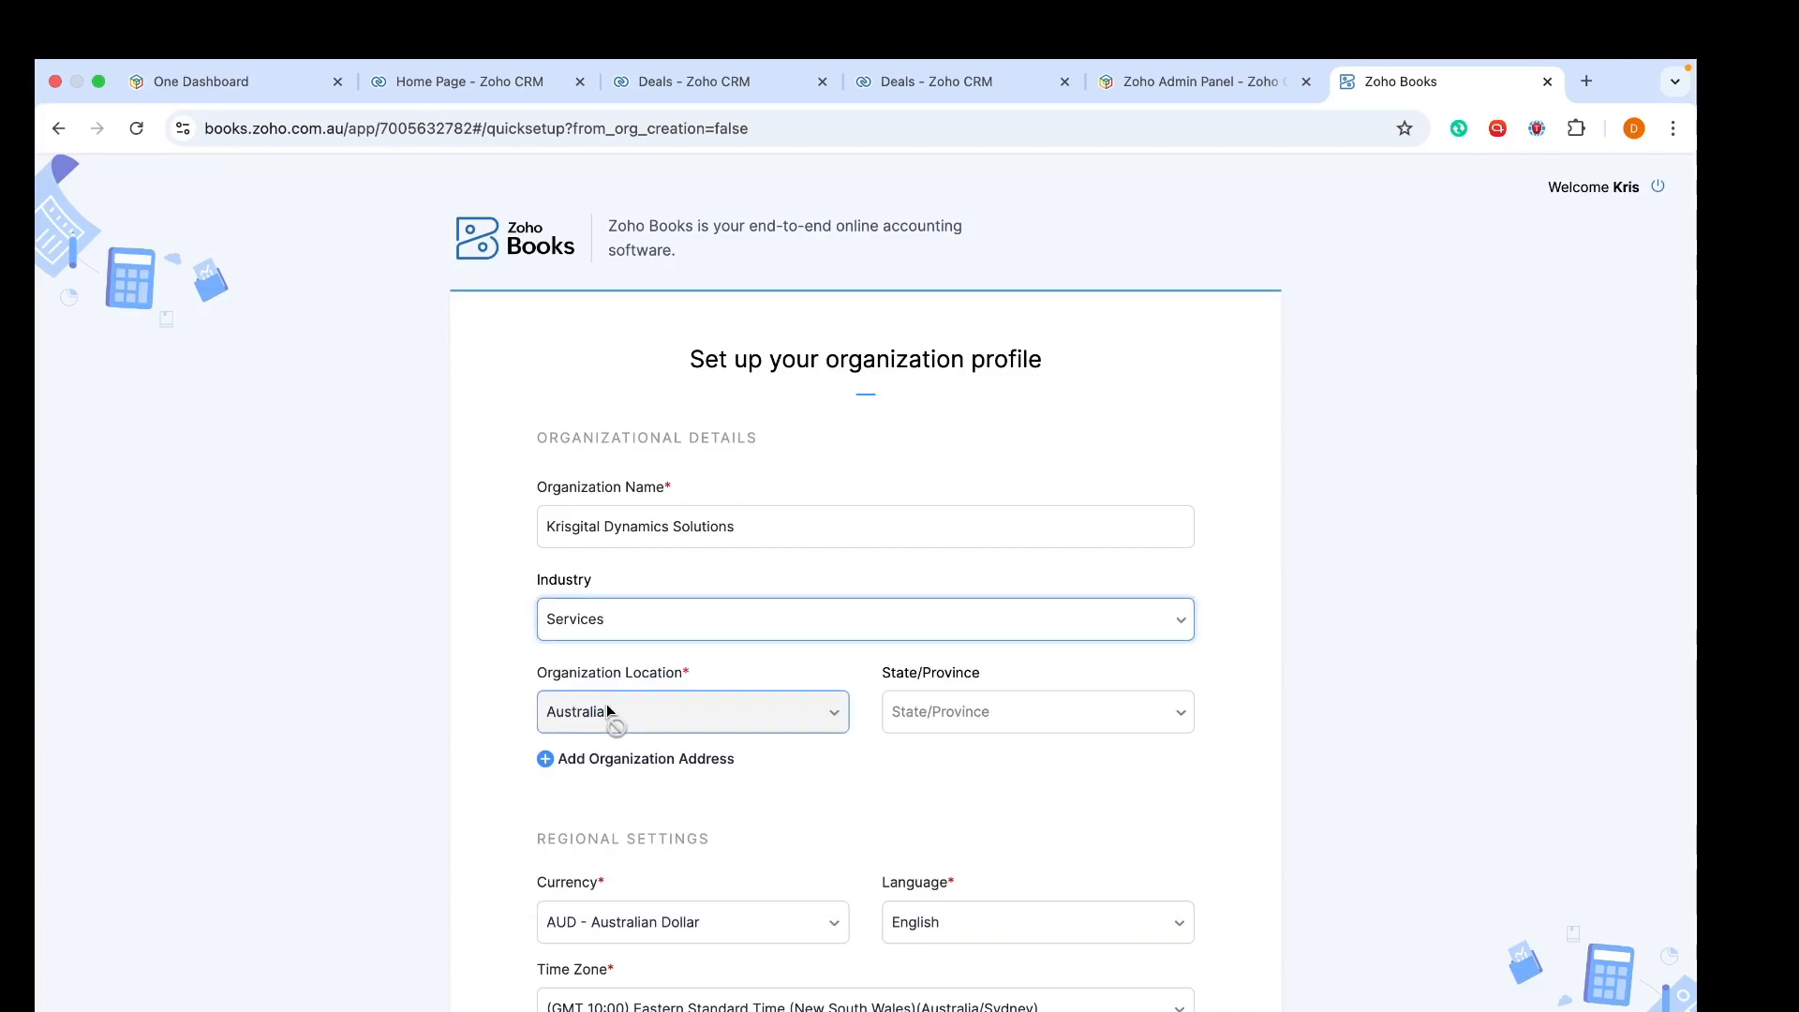
Choose South Australia as the state/province
left_click(980, 710)
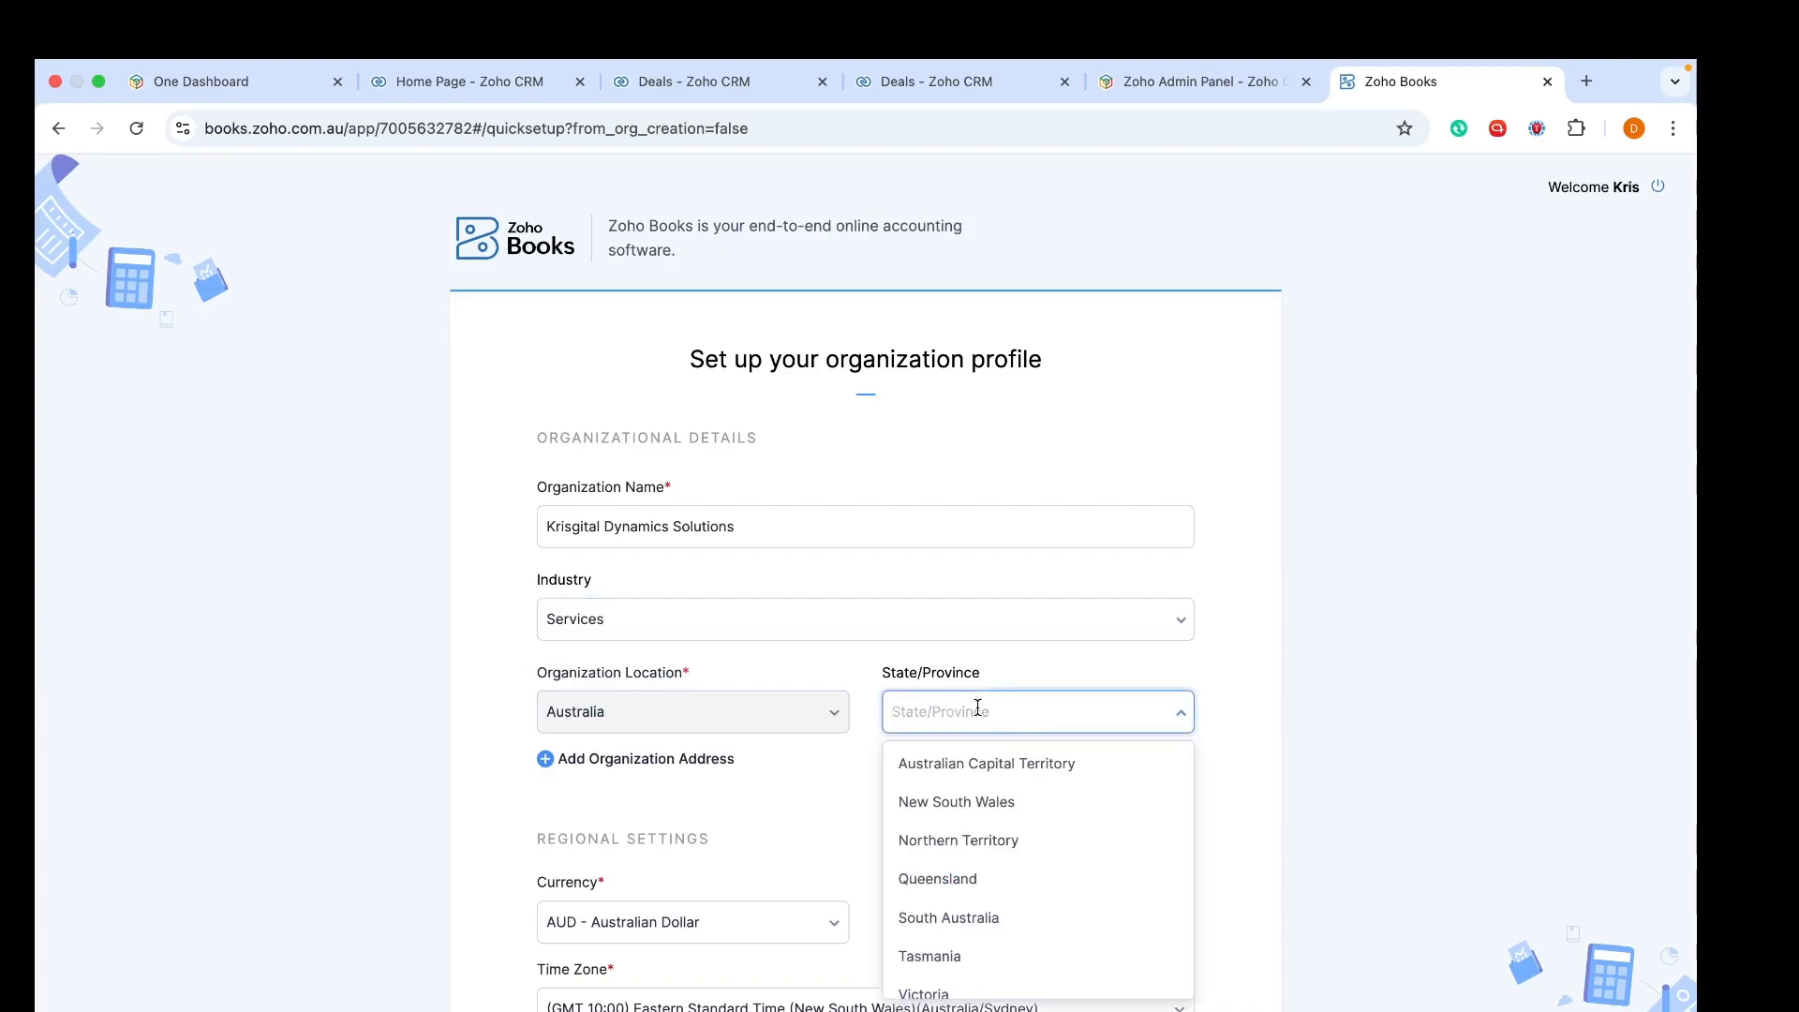
type("sy")
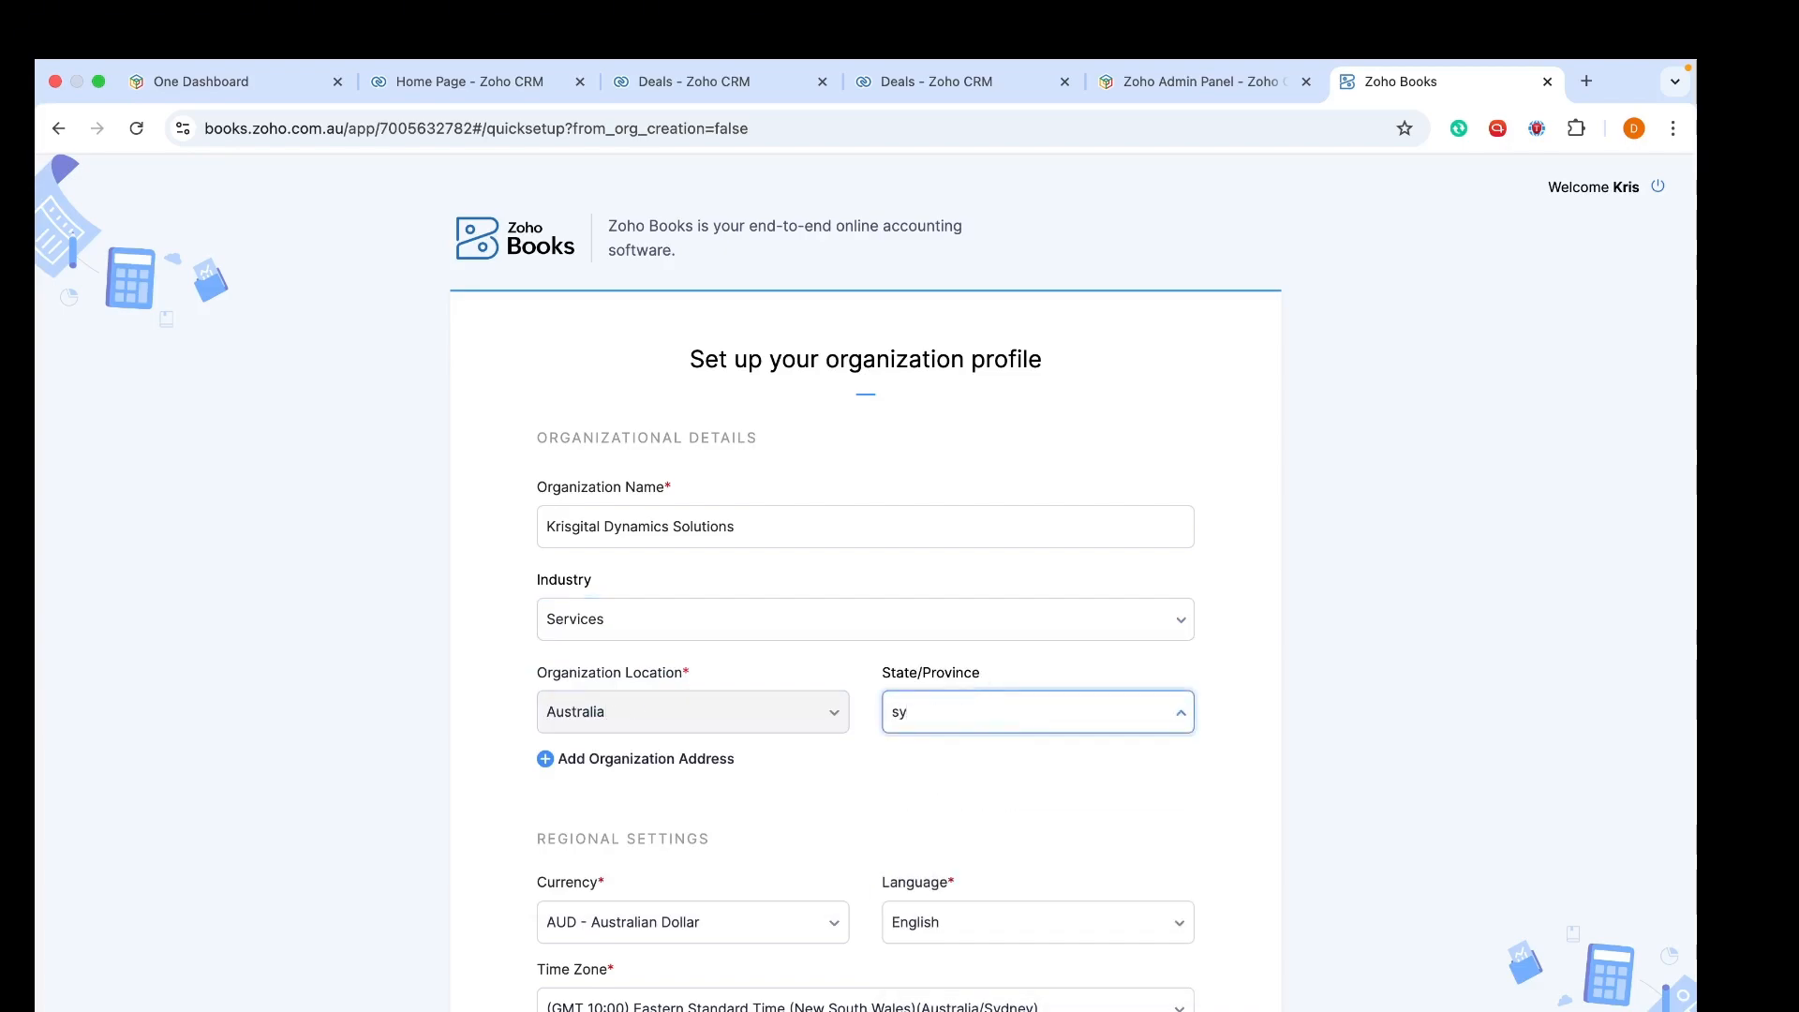
key("BackSpace")
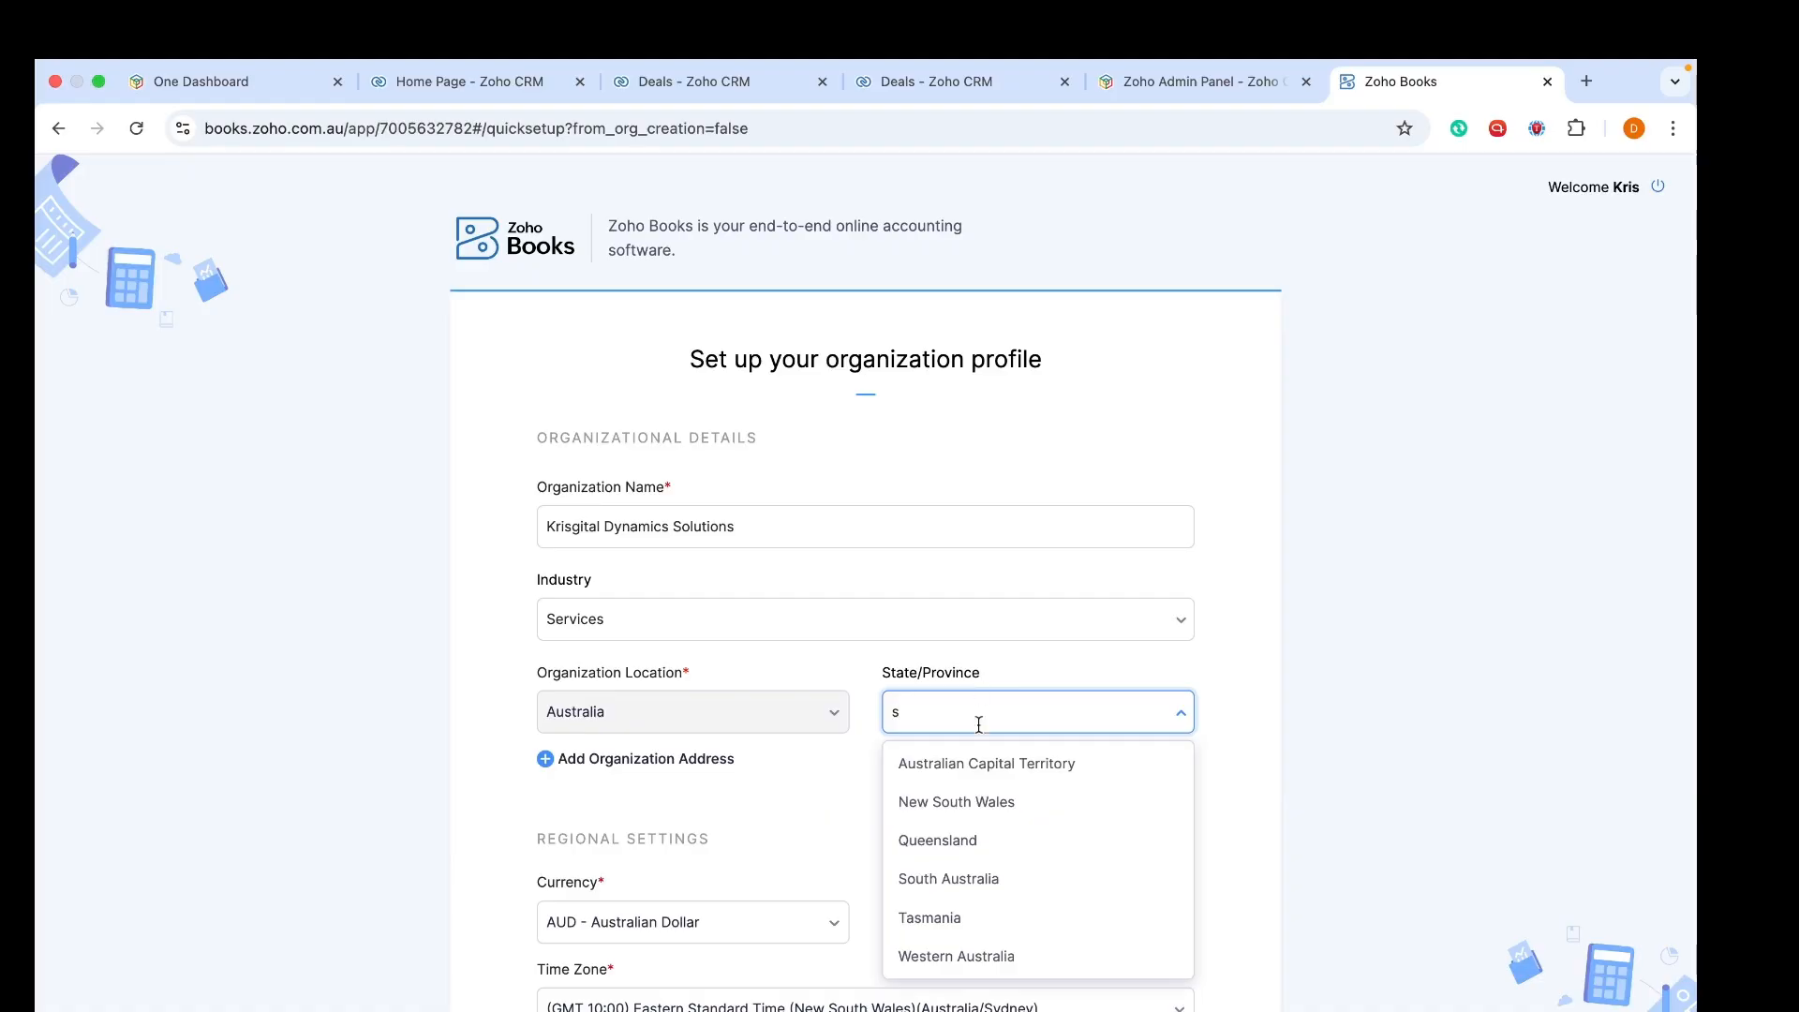
left_click(968, 893)
Reveal the organization address fields and focus the second street line
scroll(964, 891, "down", 4)
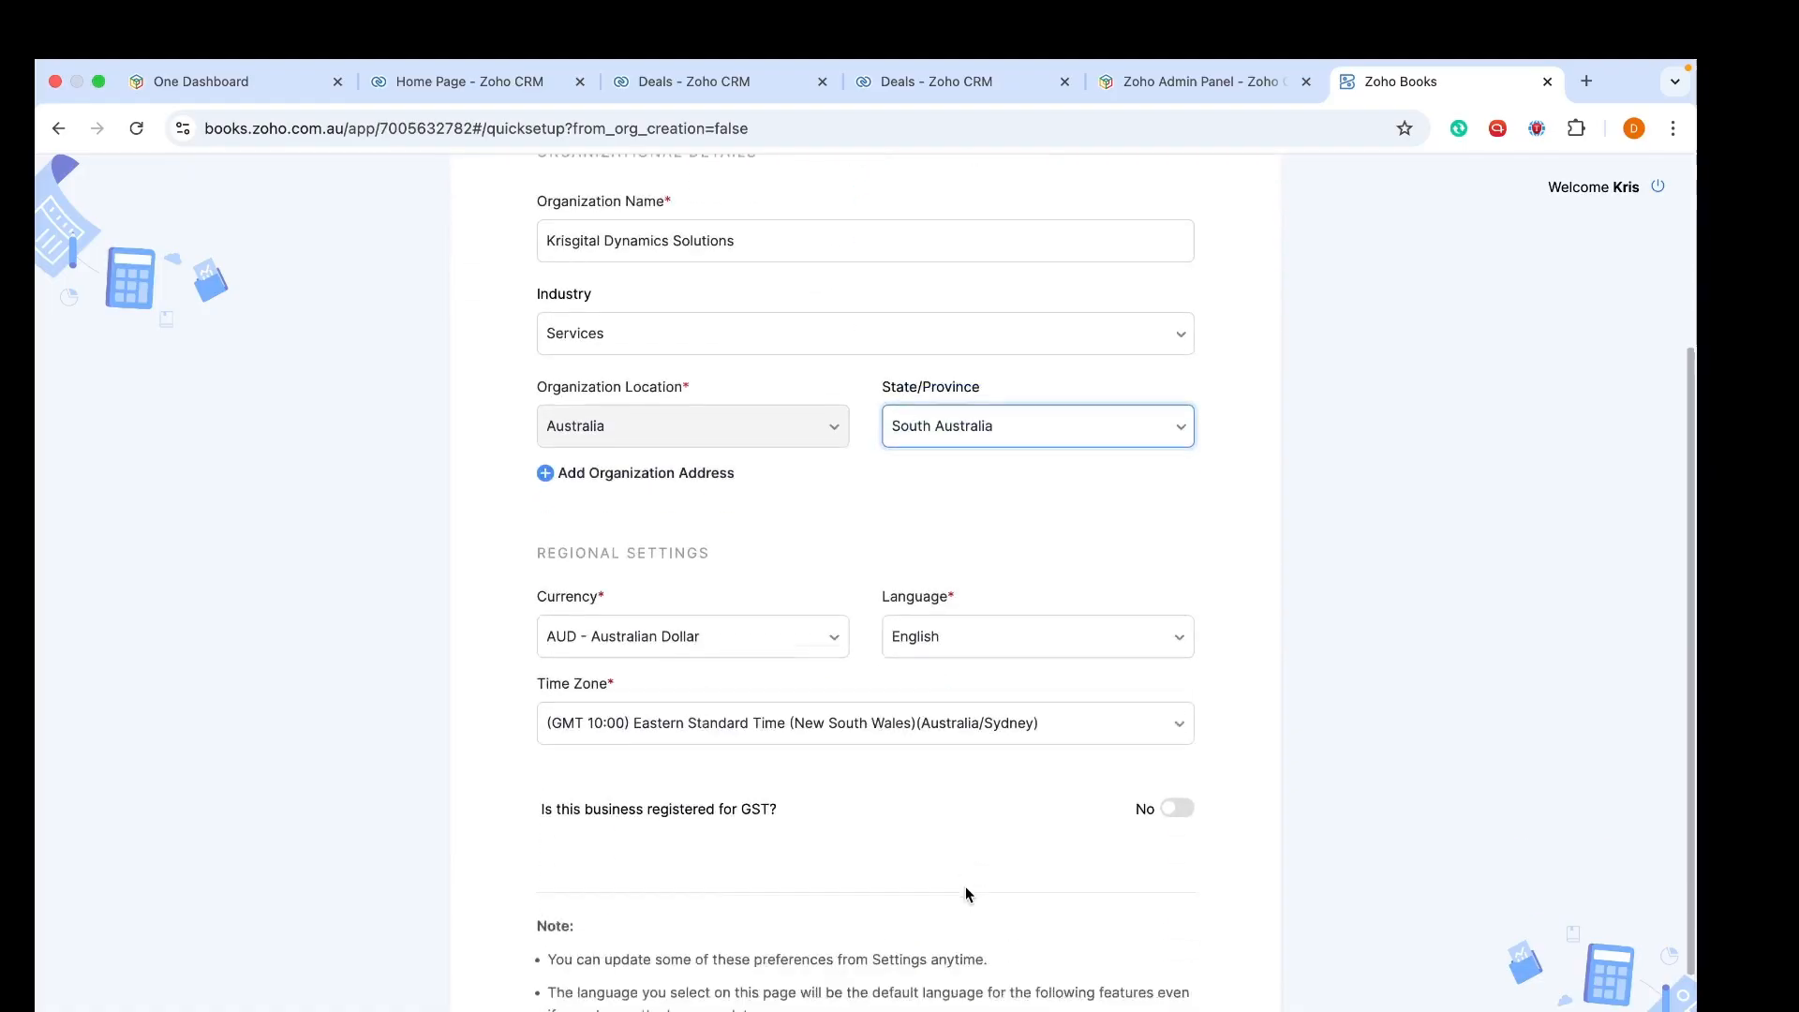
left_click(543, 365)
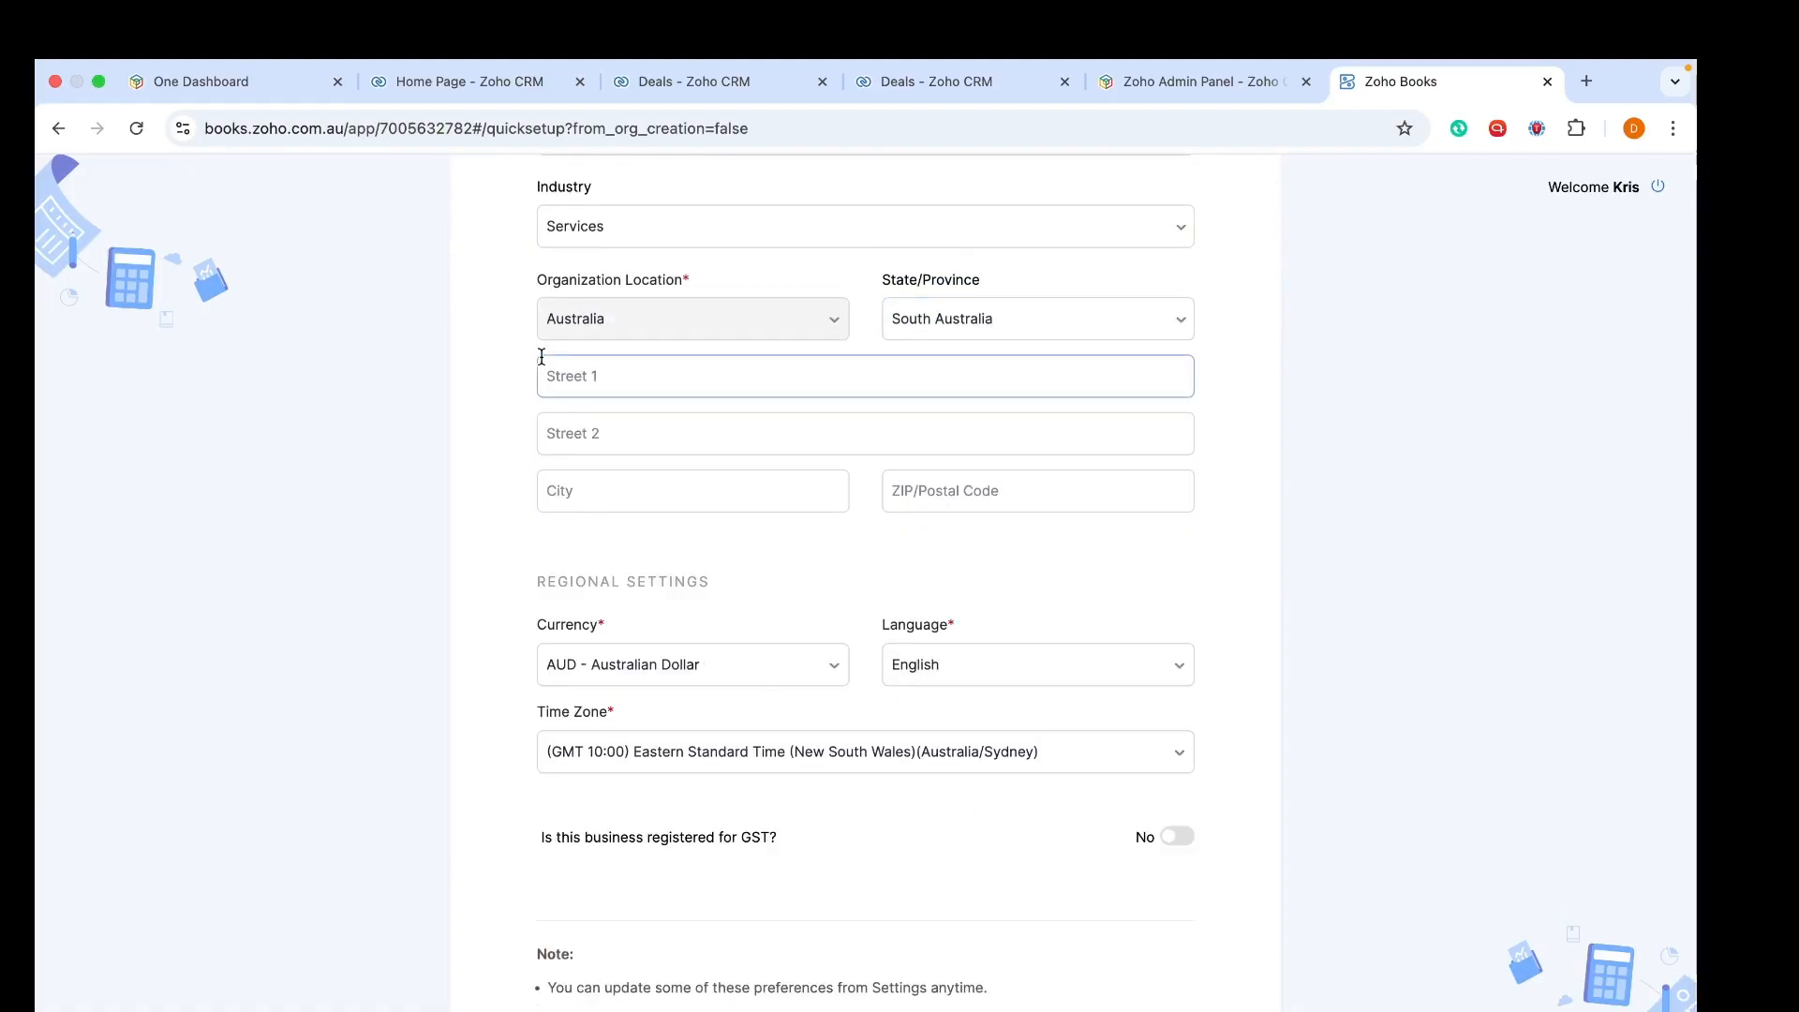
left_click(652, 415)
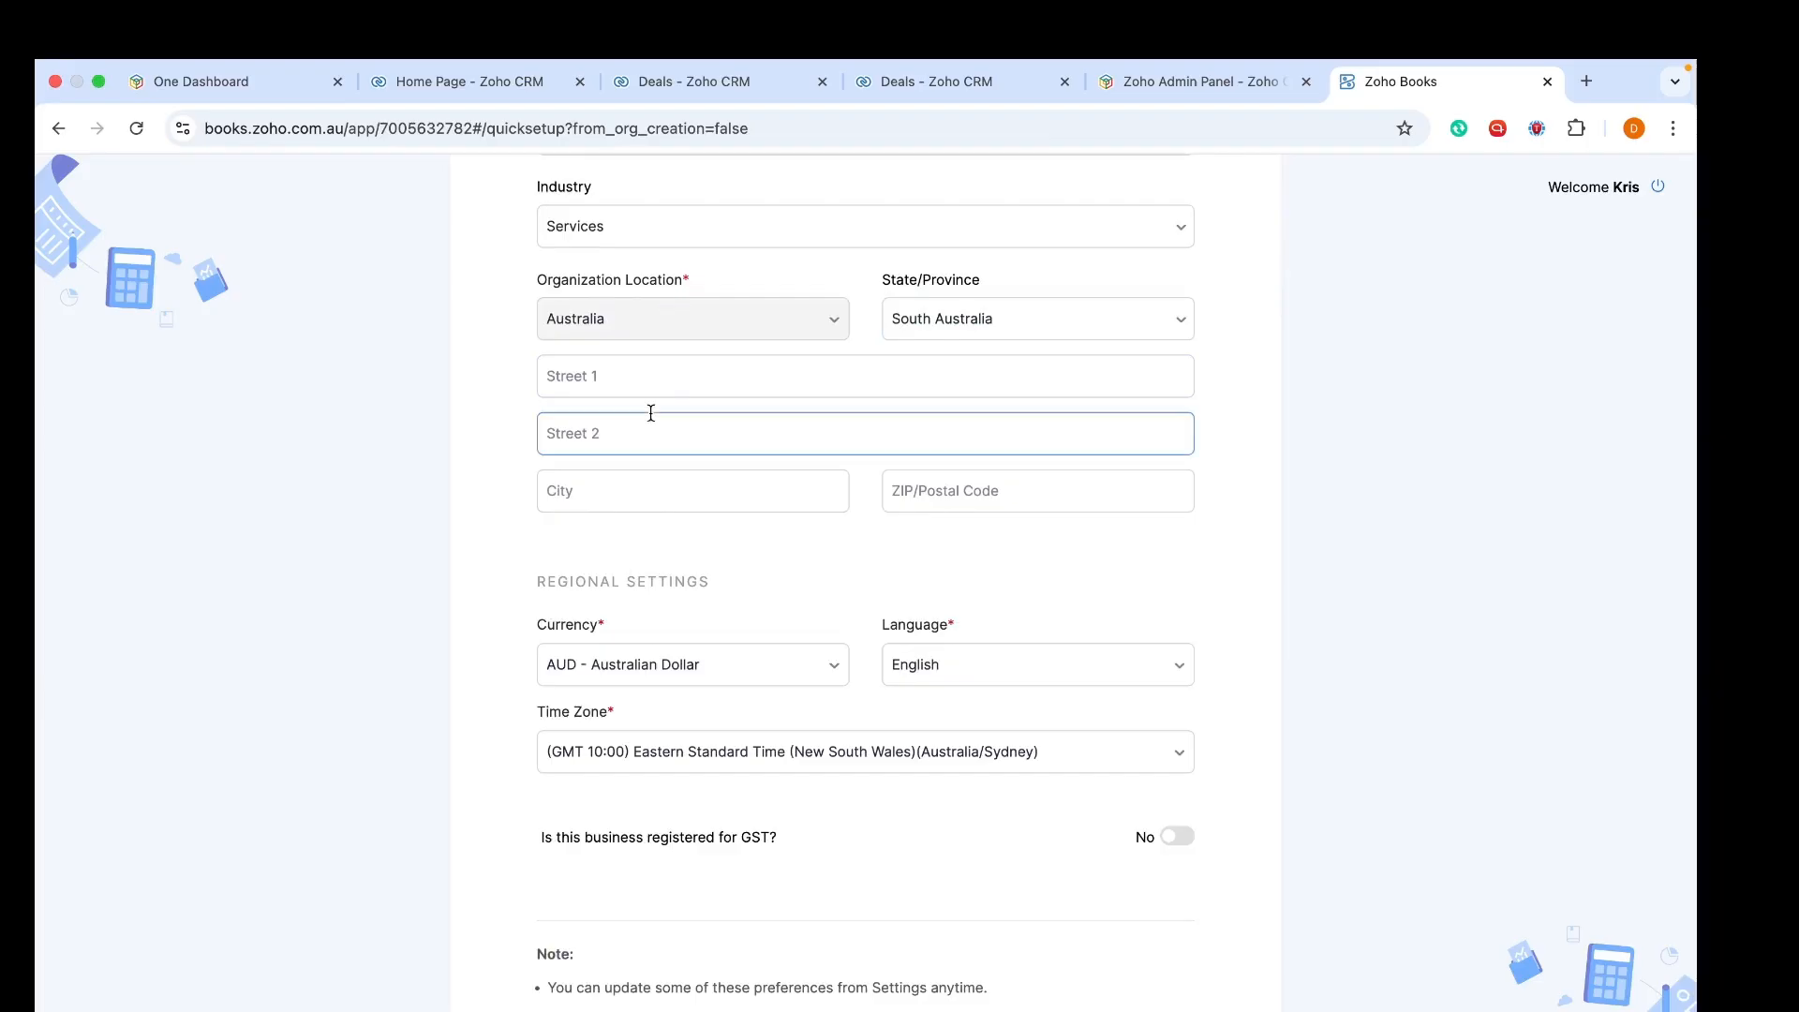
scroll(652, 412, "down", 2)
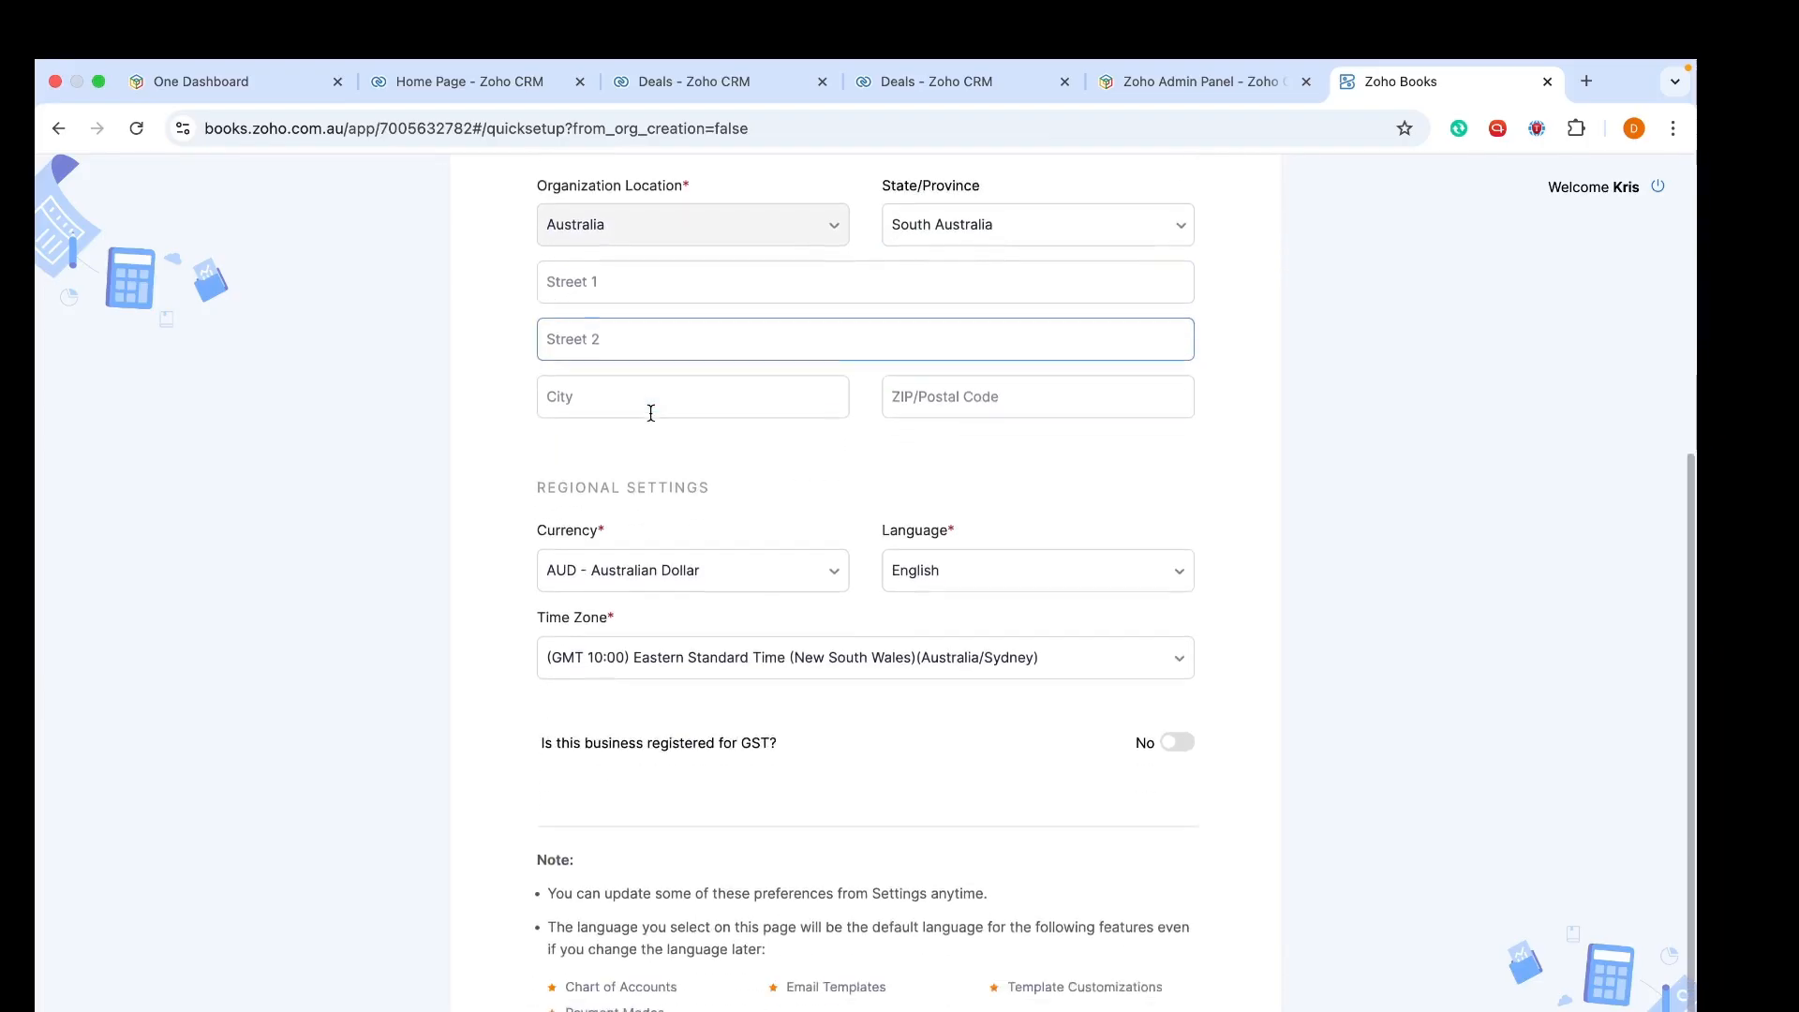
Check the currency and language dropdowns, keeping AUD and English
left_click(675, 474)
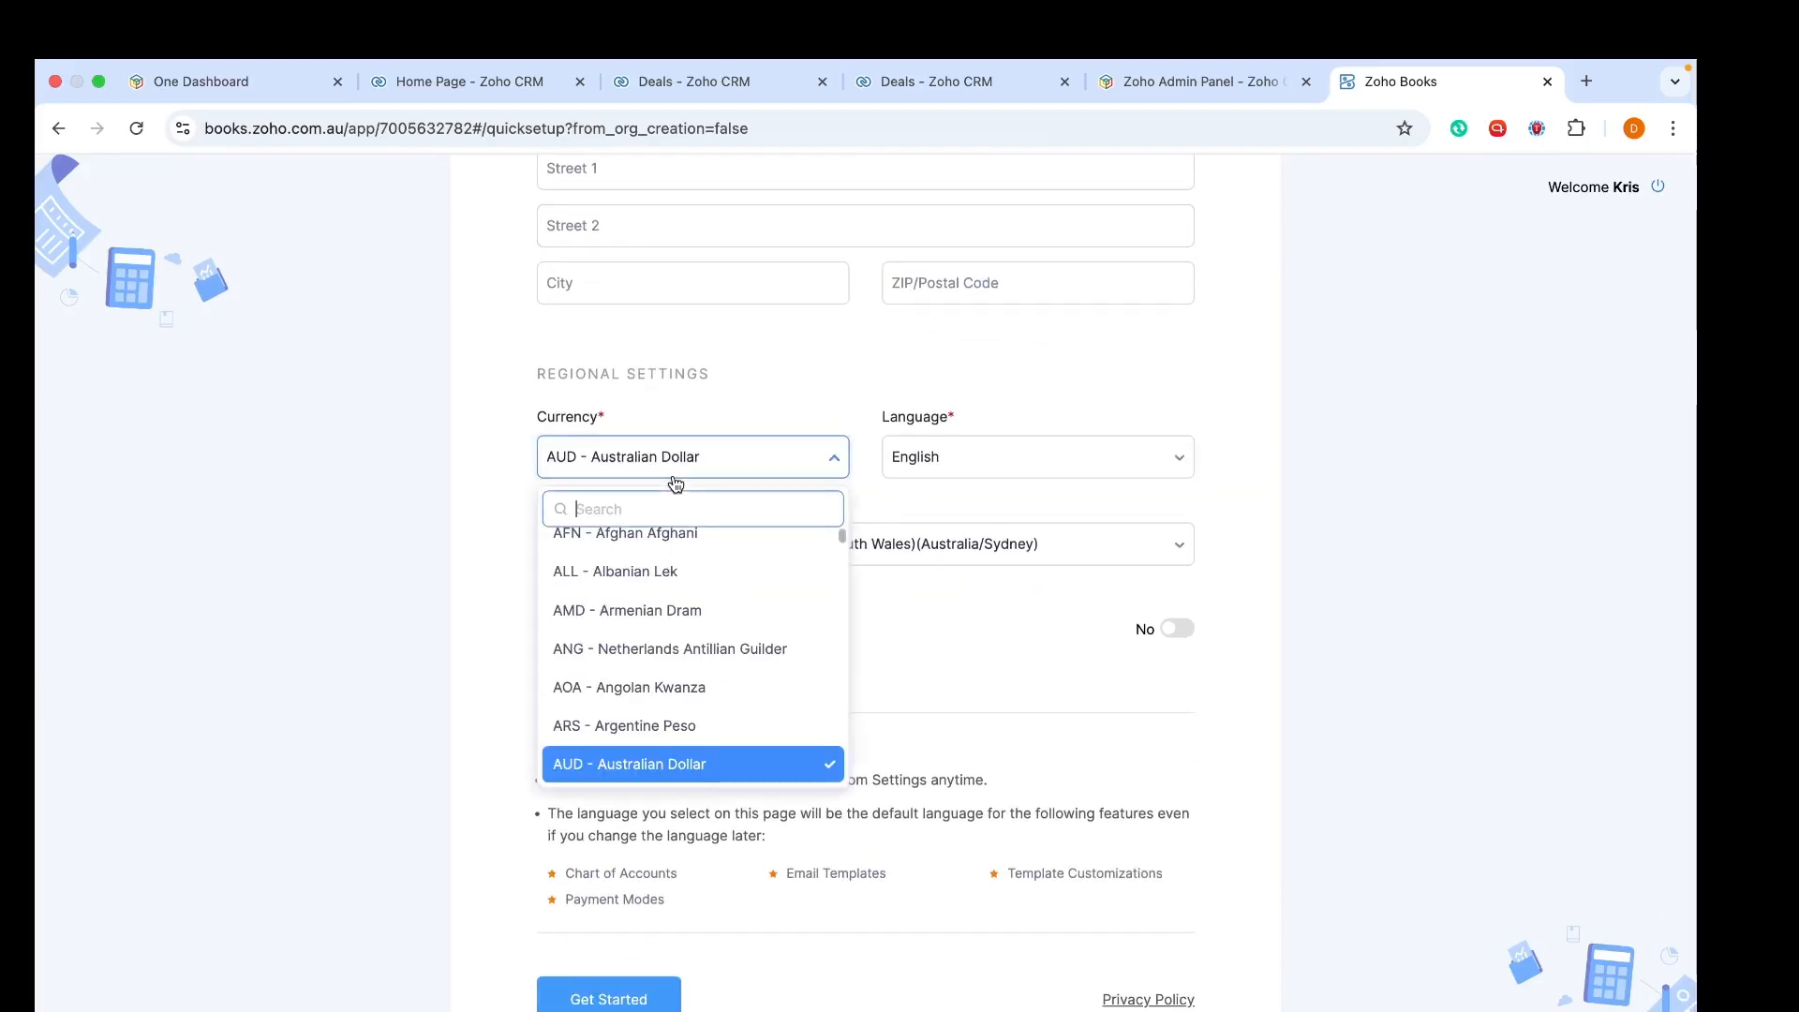
left_click(703, 454)
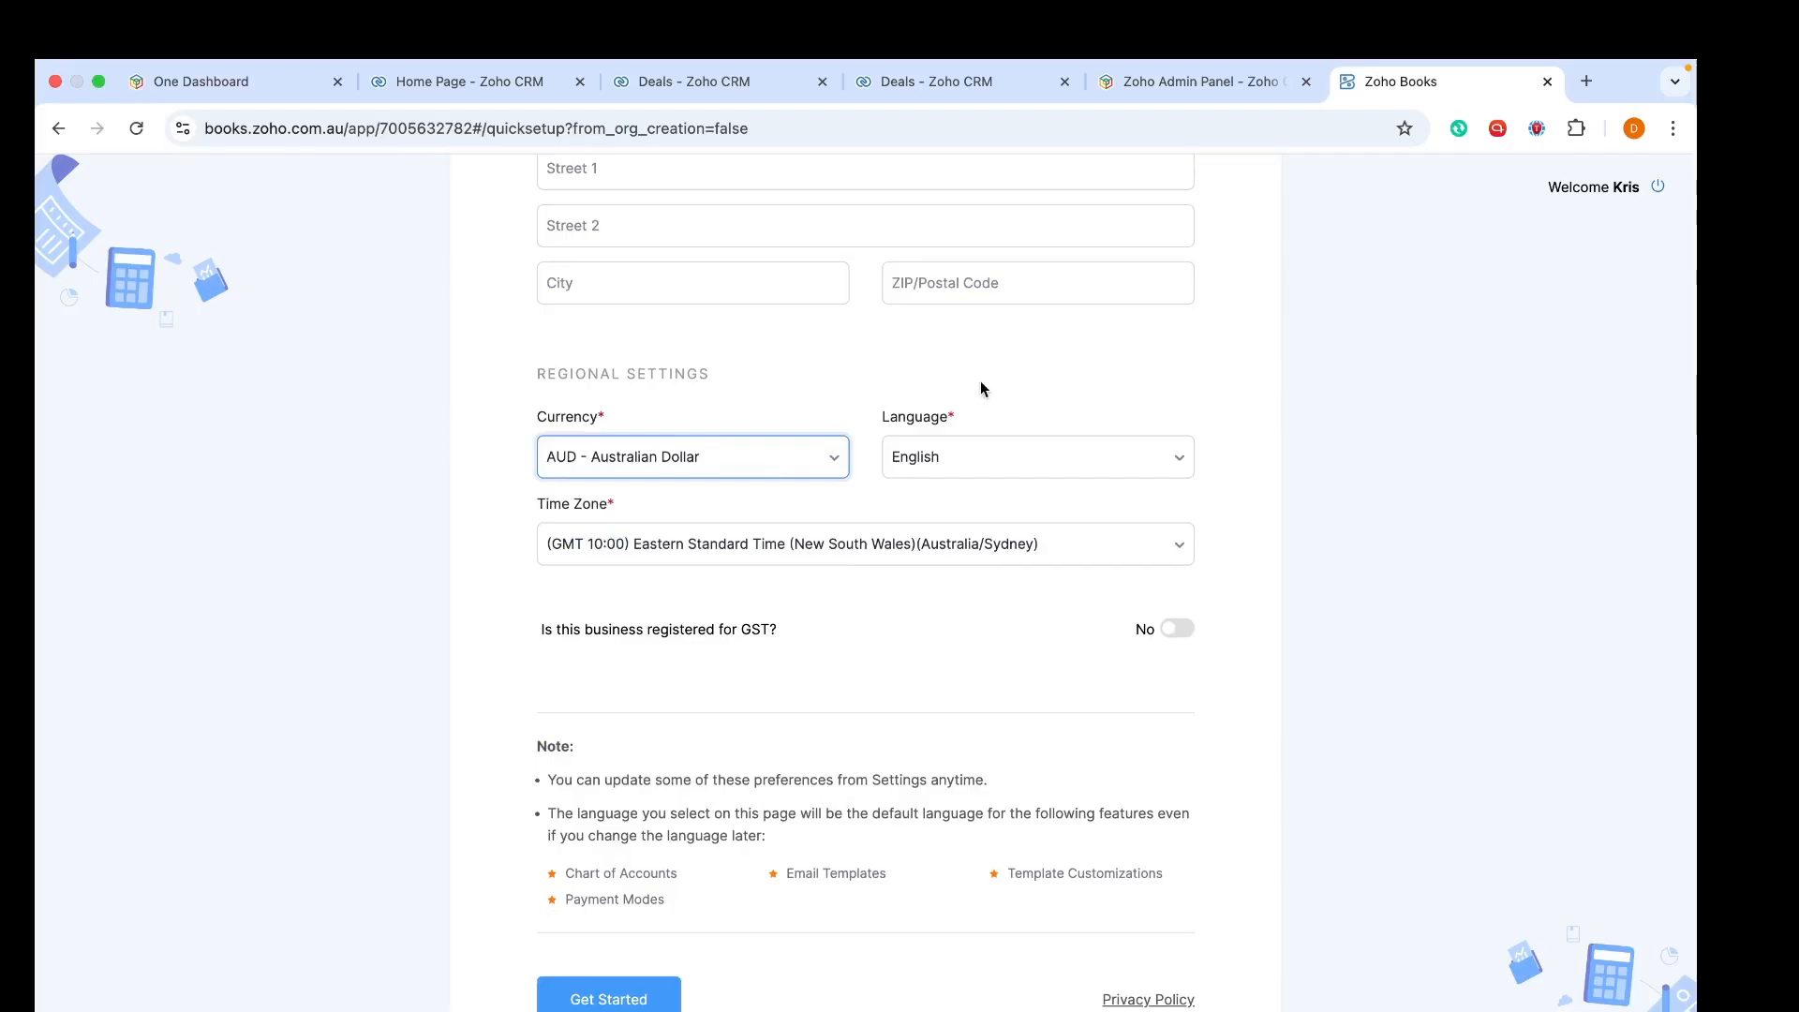
left_click(981, 478)
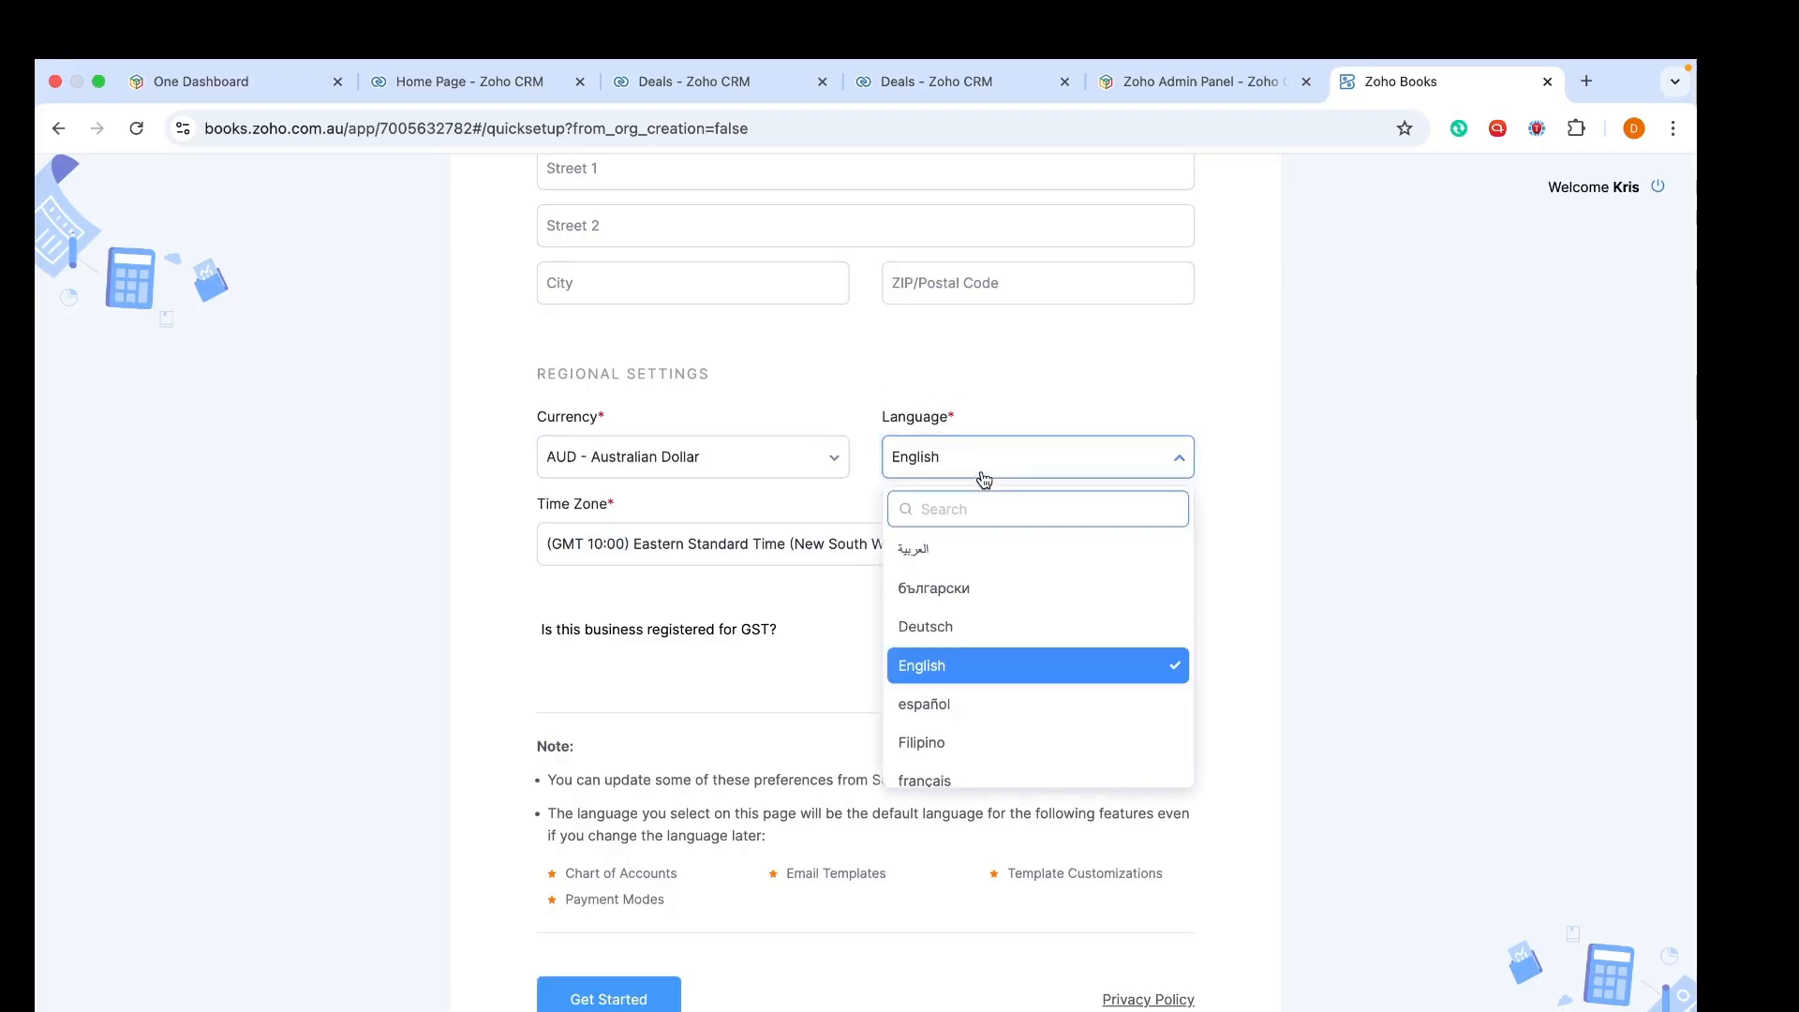
left_click(983, 480)
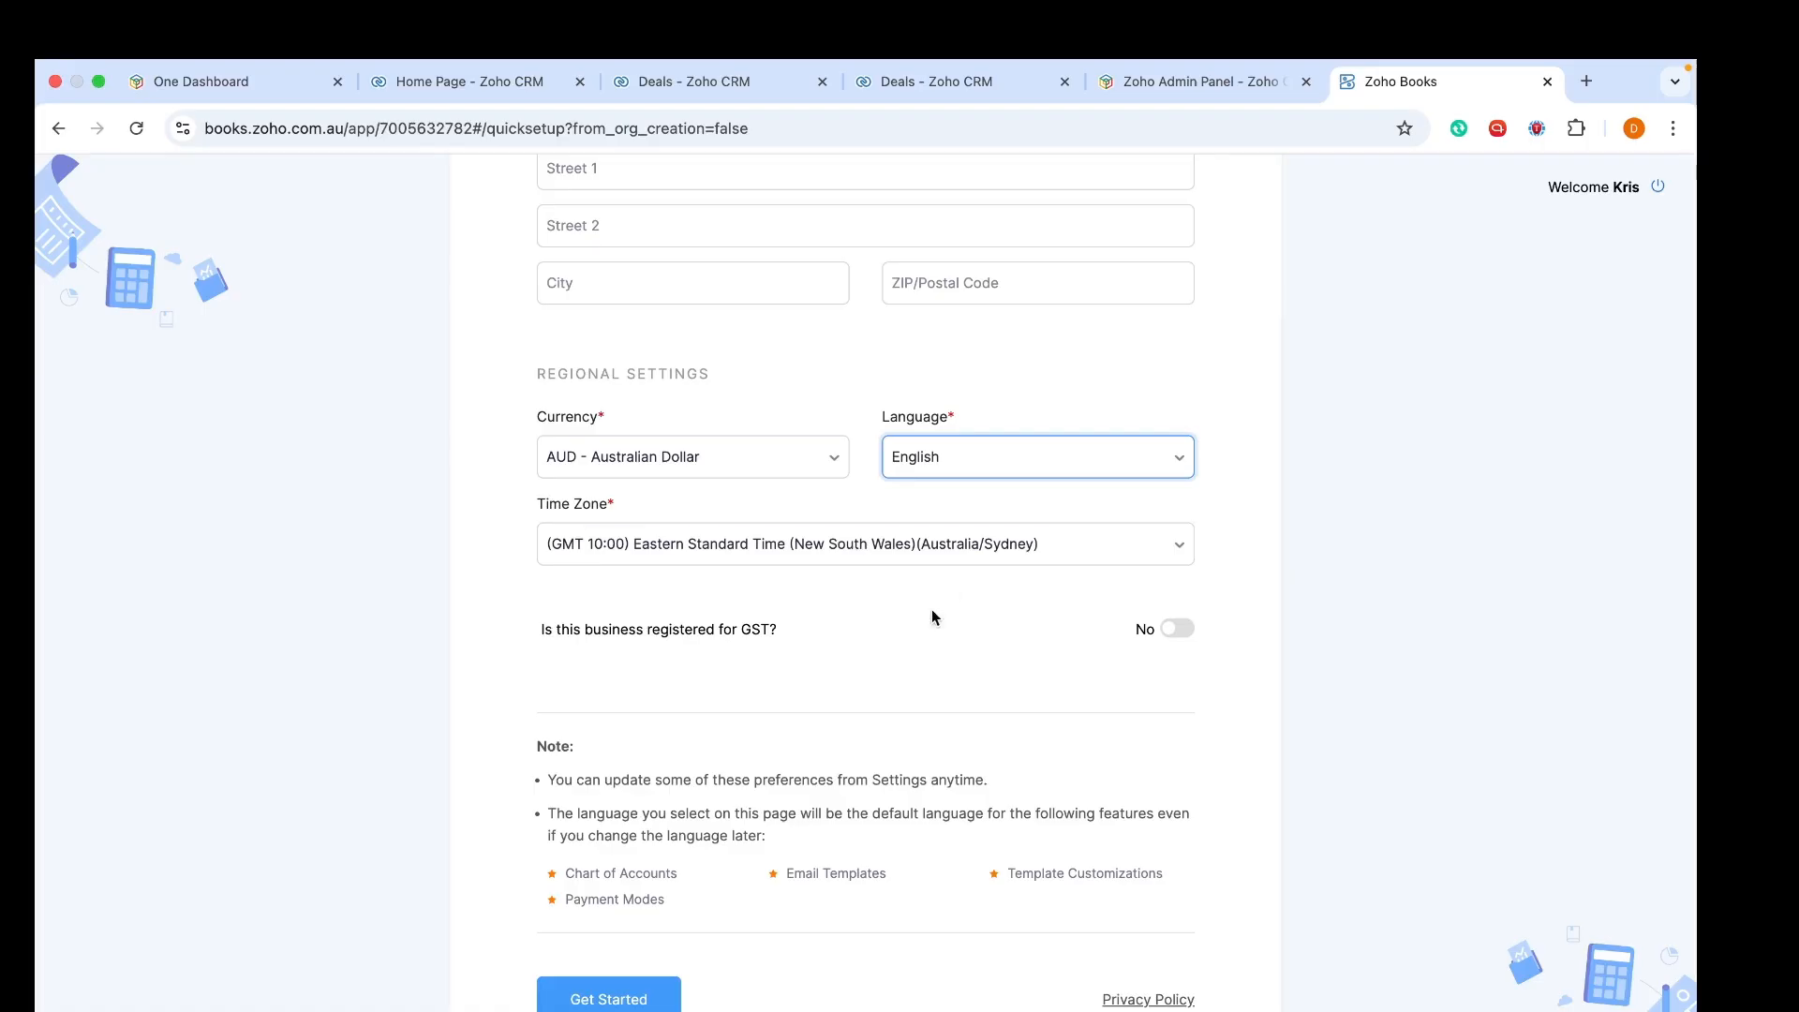
Leave GST registration at No and submit the organization setup with Get Started
left_click(1183, 629)
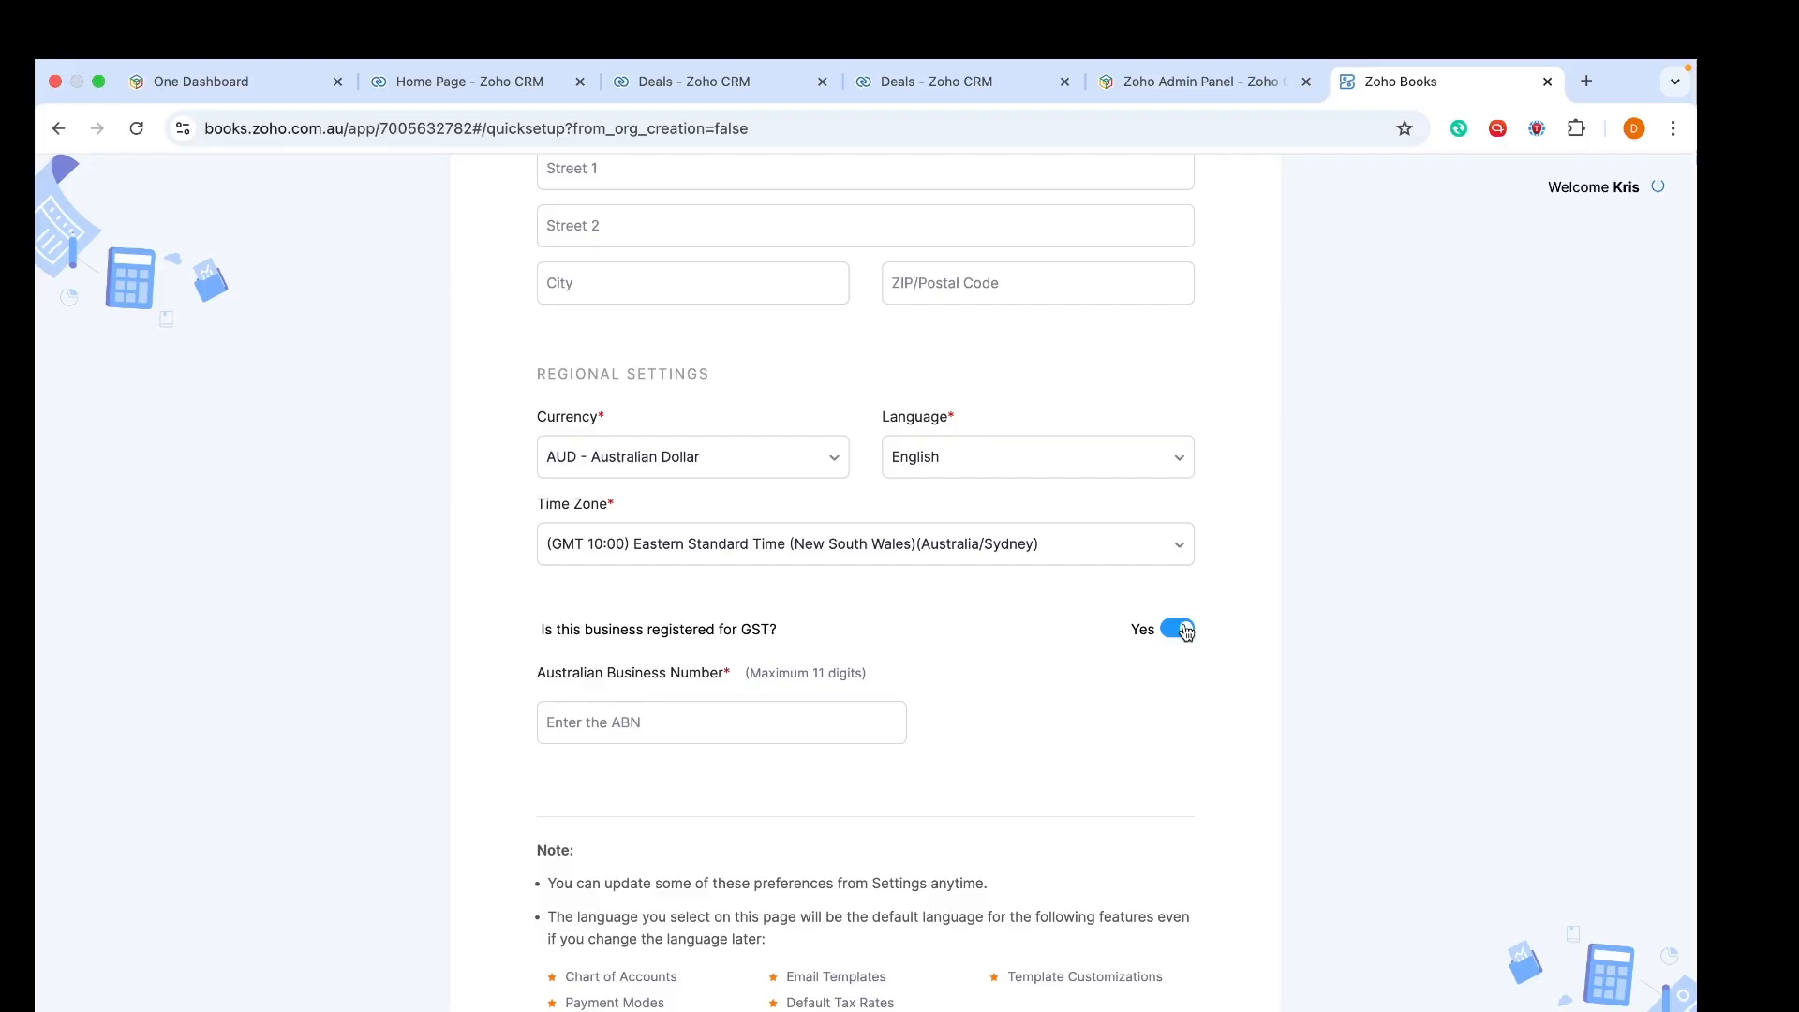
left_click(1182, 630)
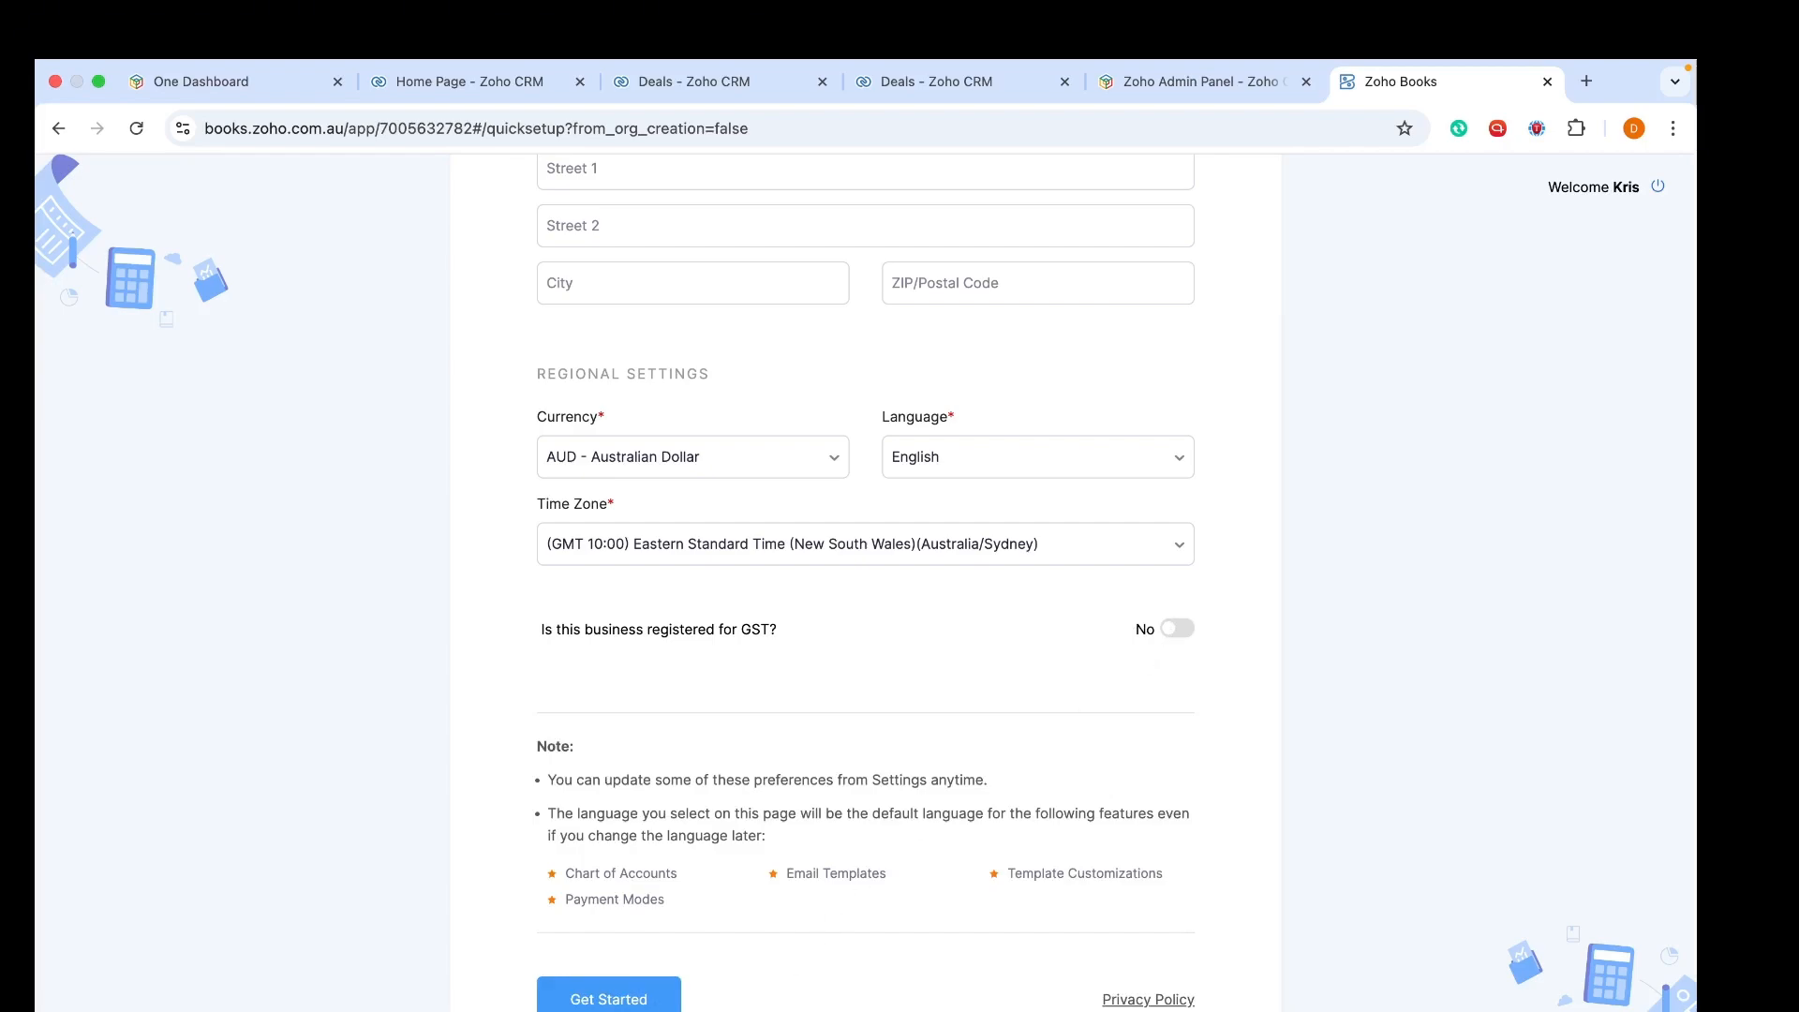
left_click(651, 1001)
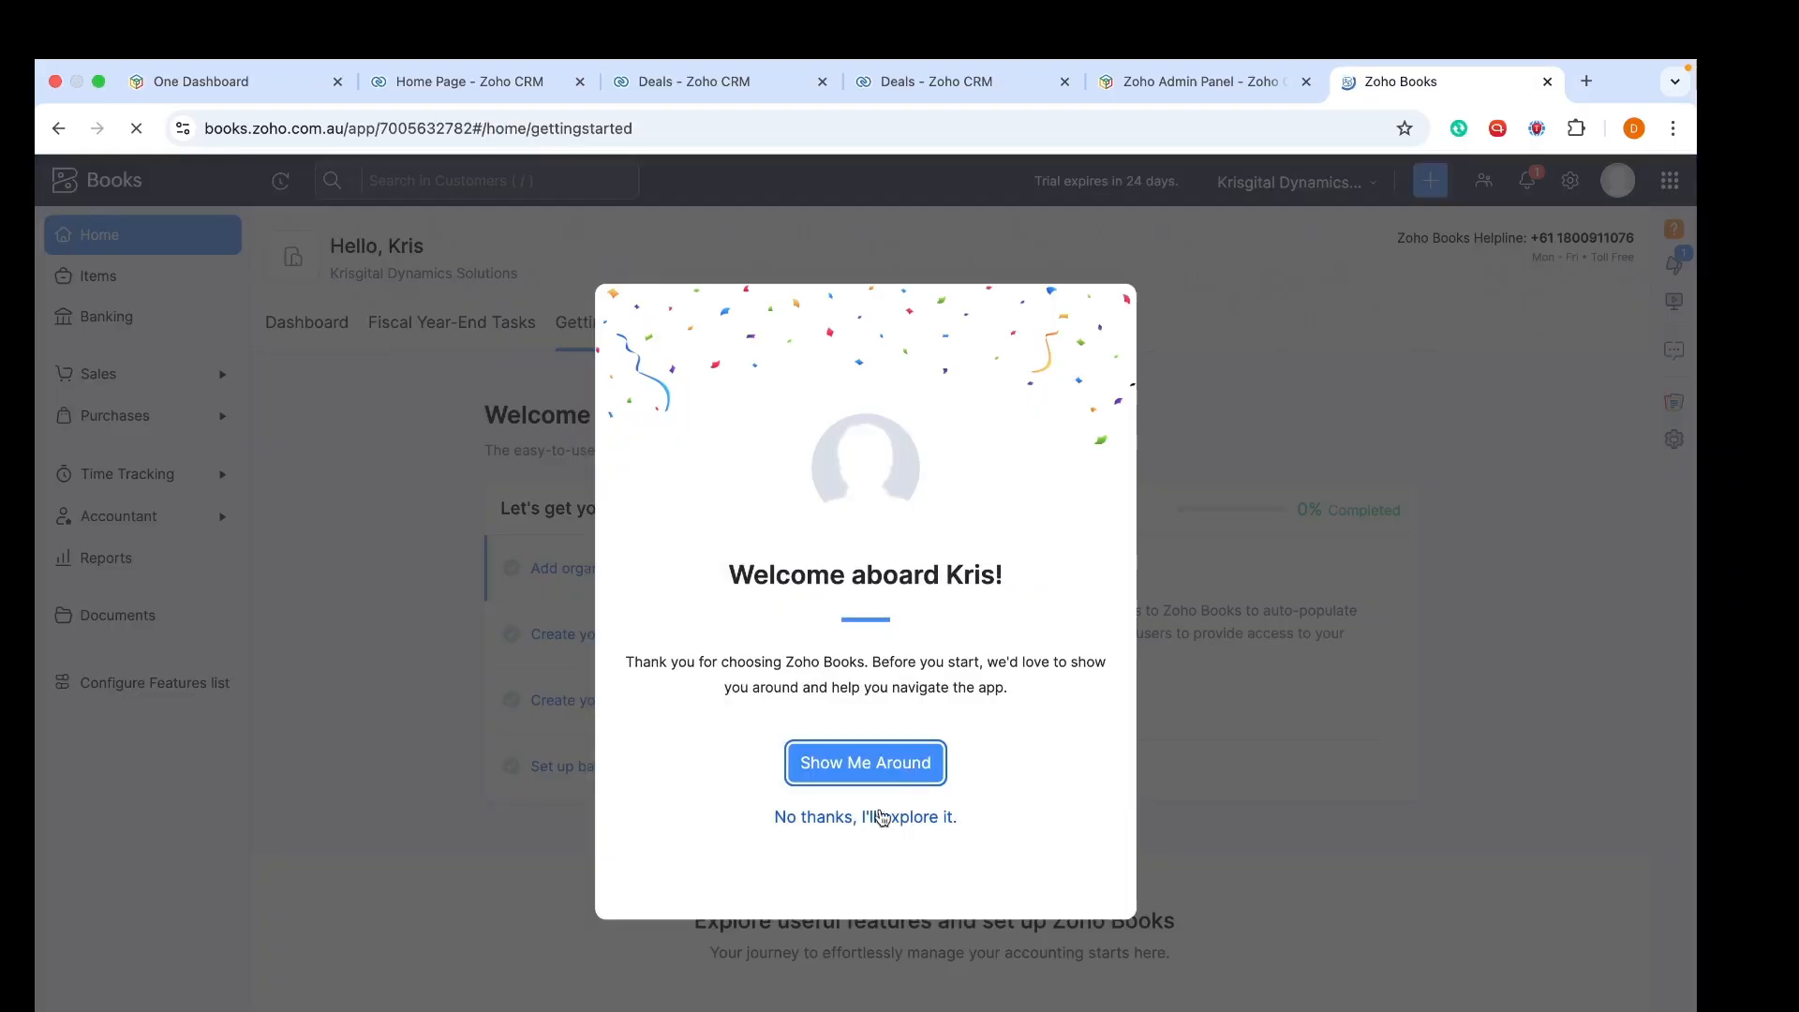
Skip the tour, then start a new item and discard it twice, returning to All Items
left_click(881, 817)
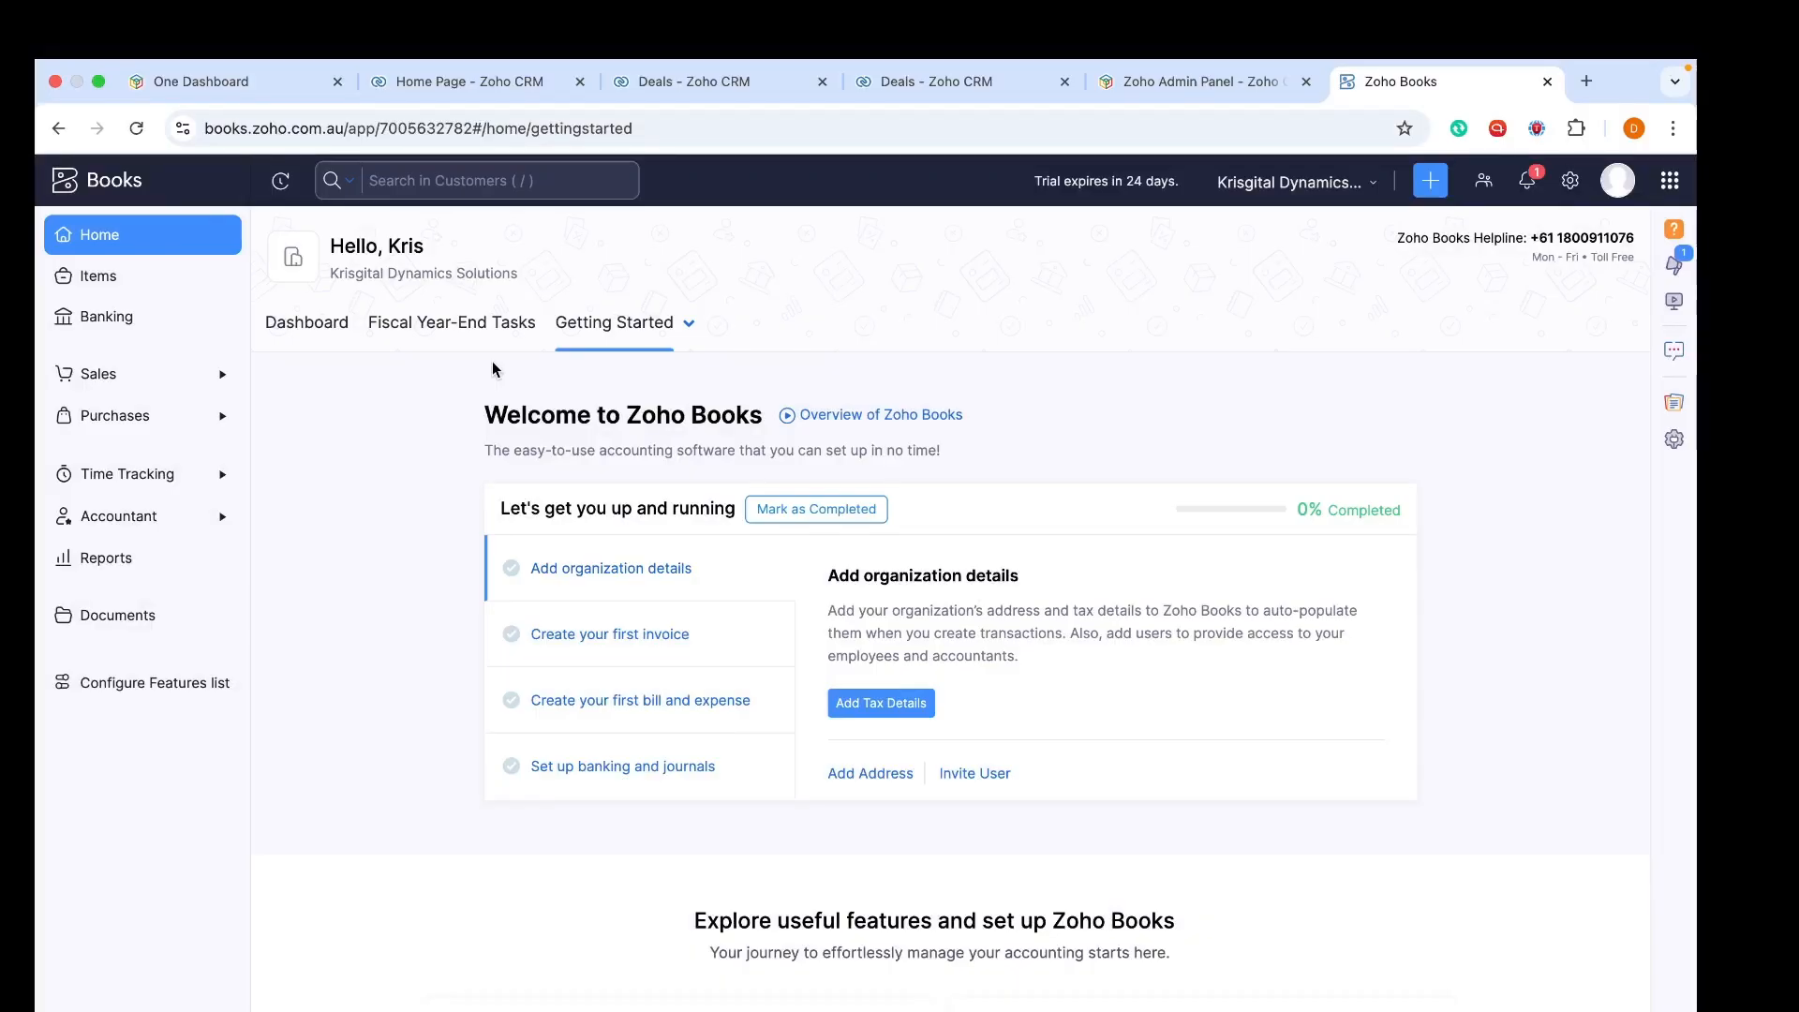
left_click(129, 279)
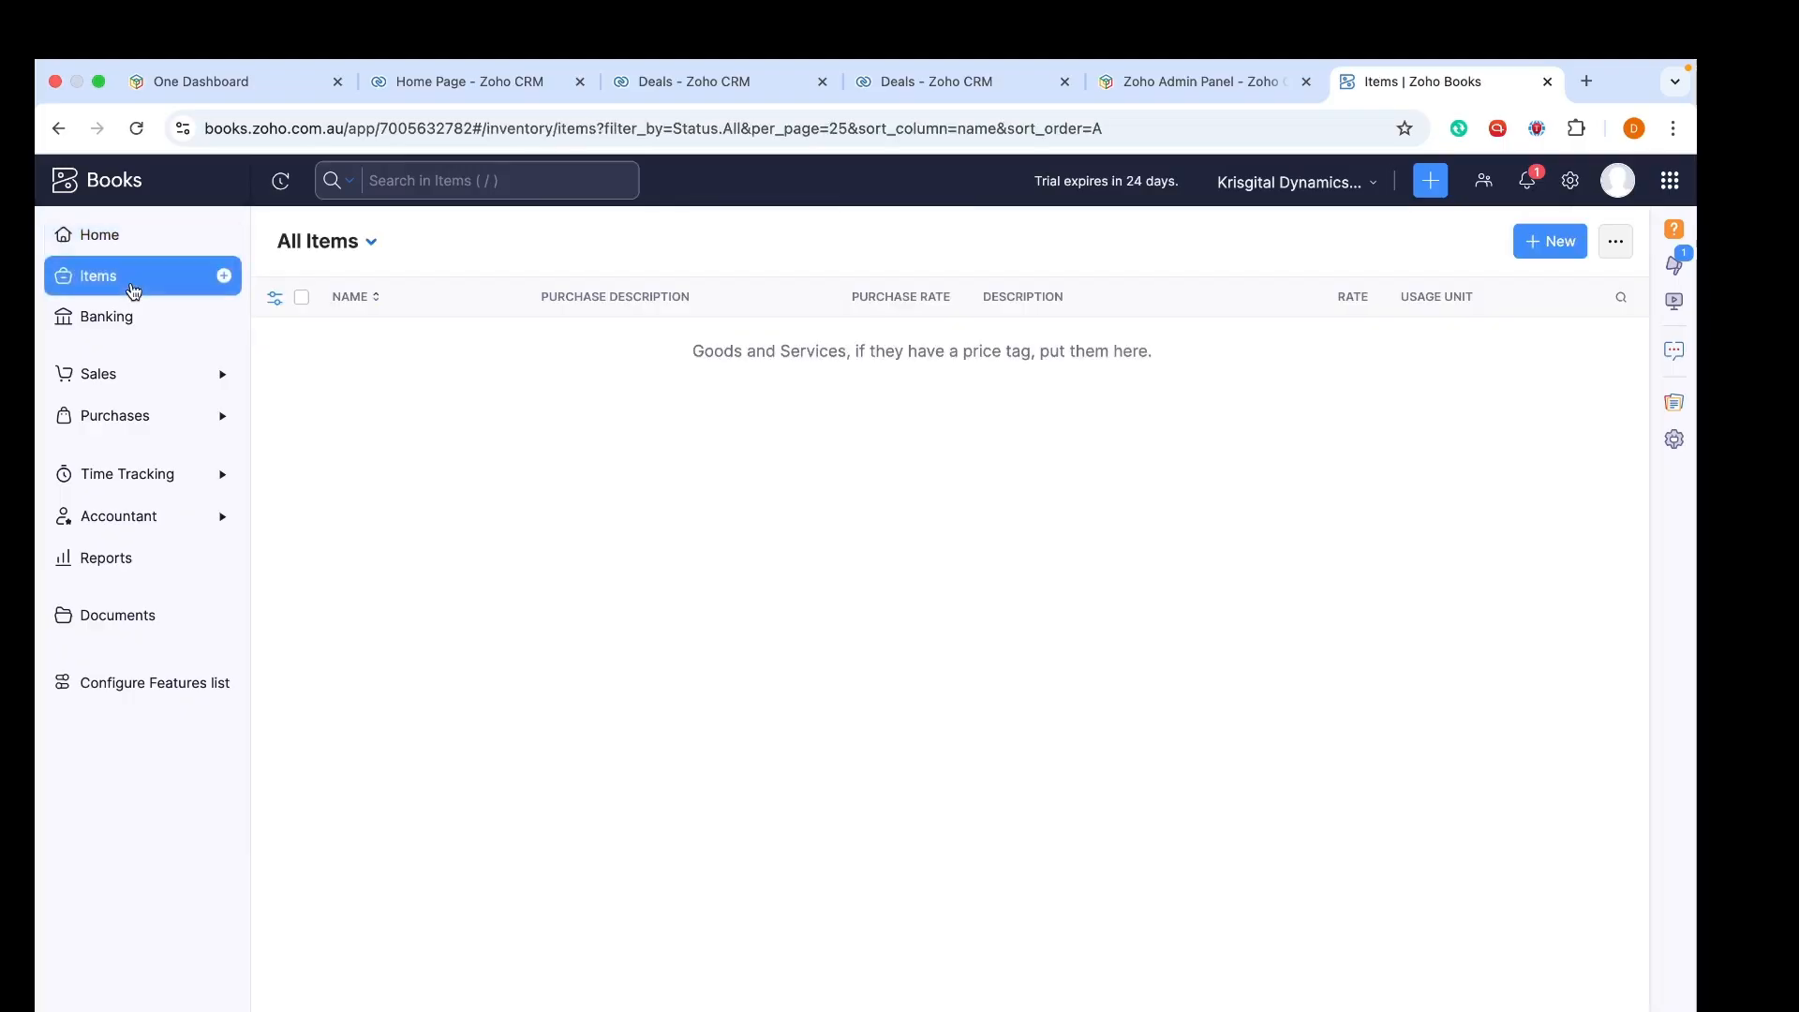
left_click(228, 276)
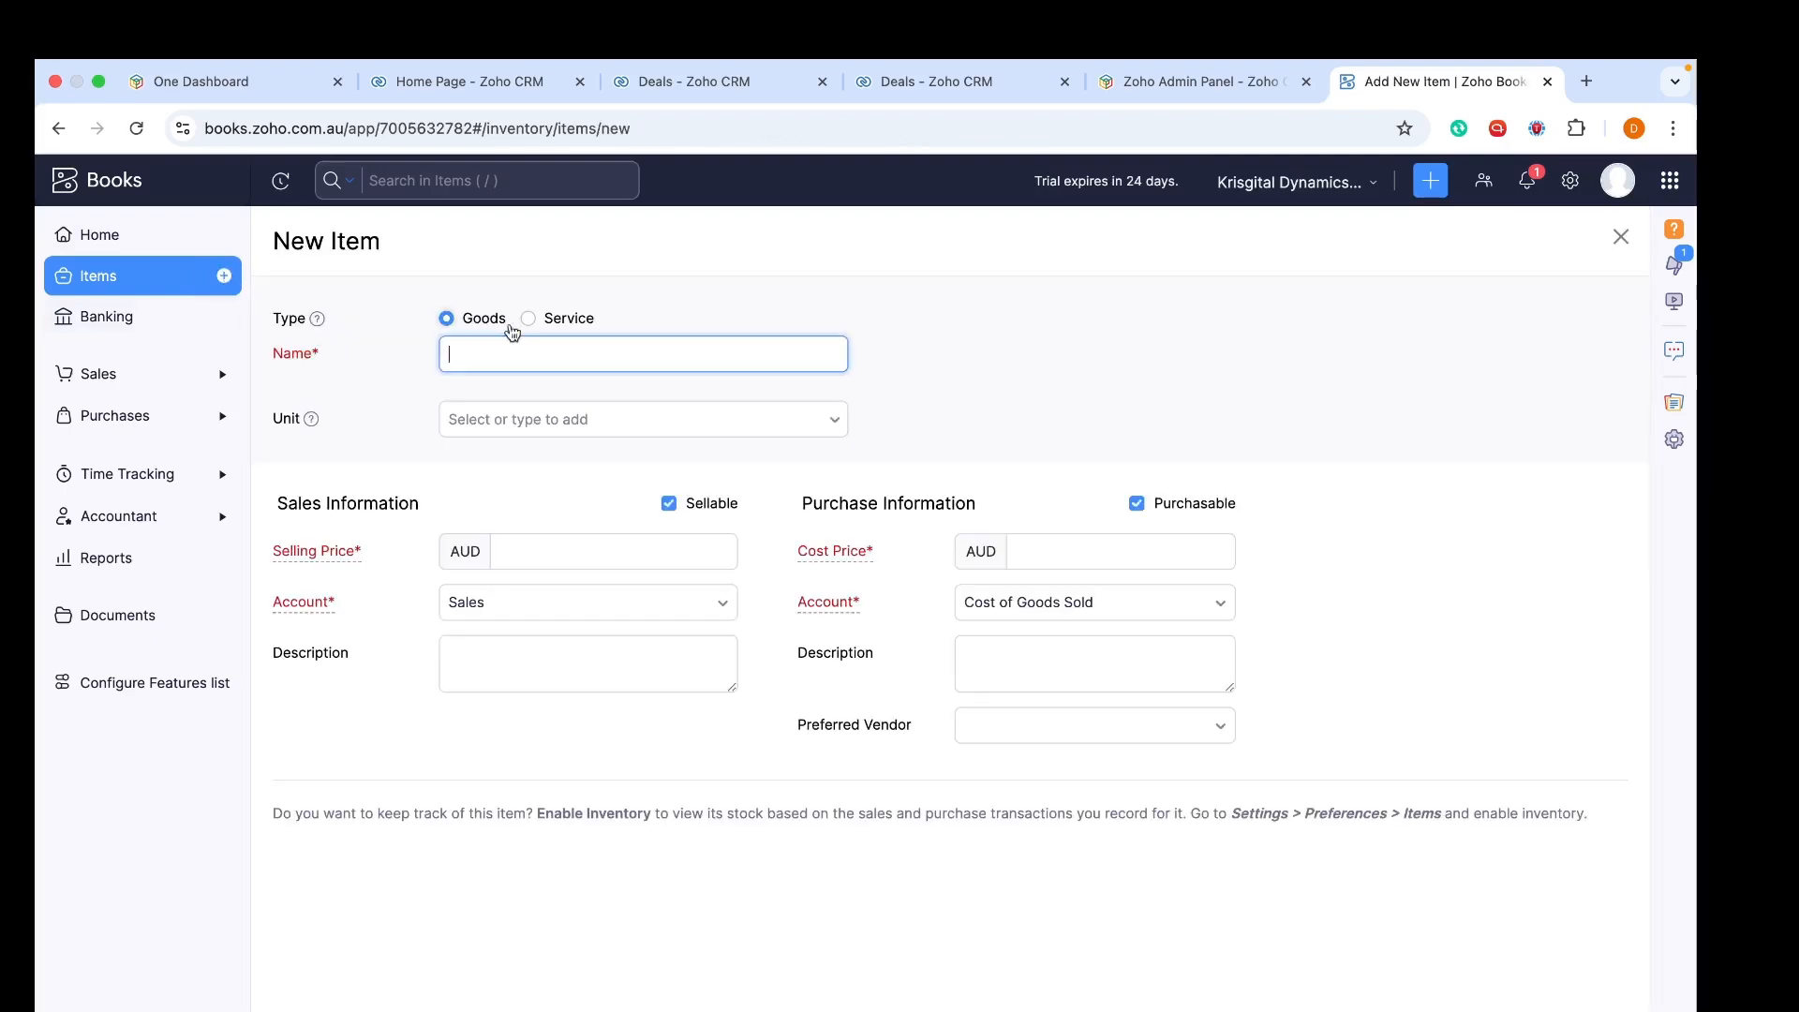
key("super+bracketleft")
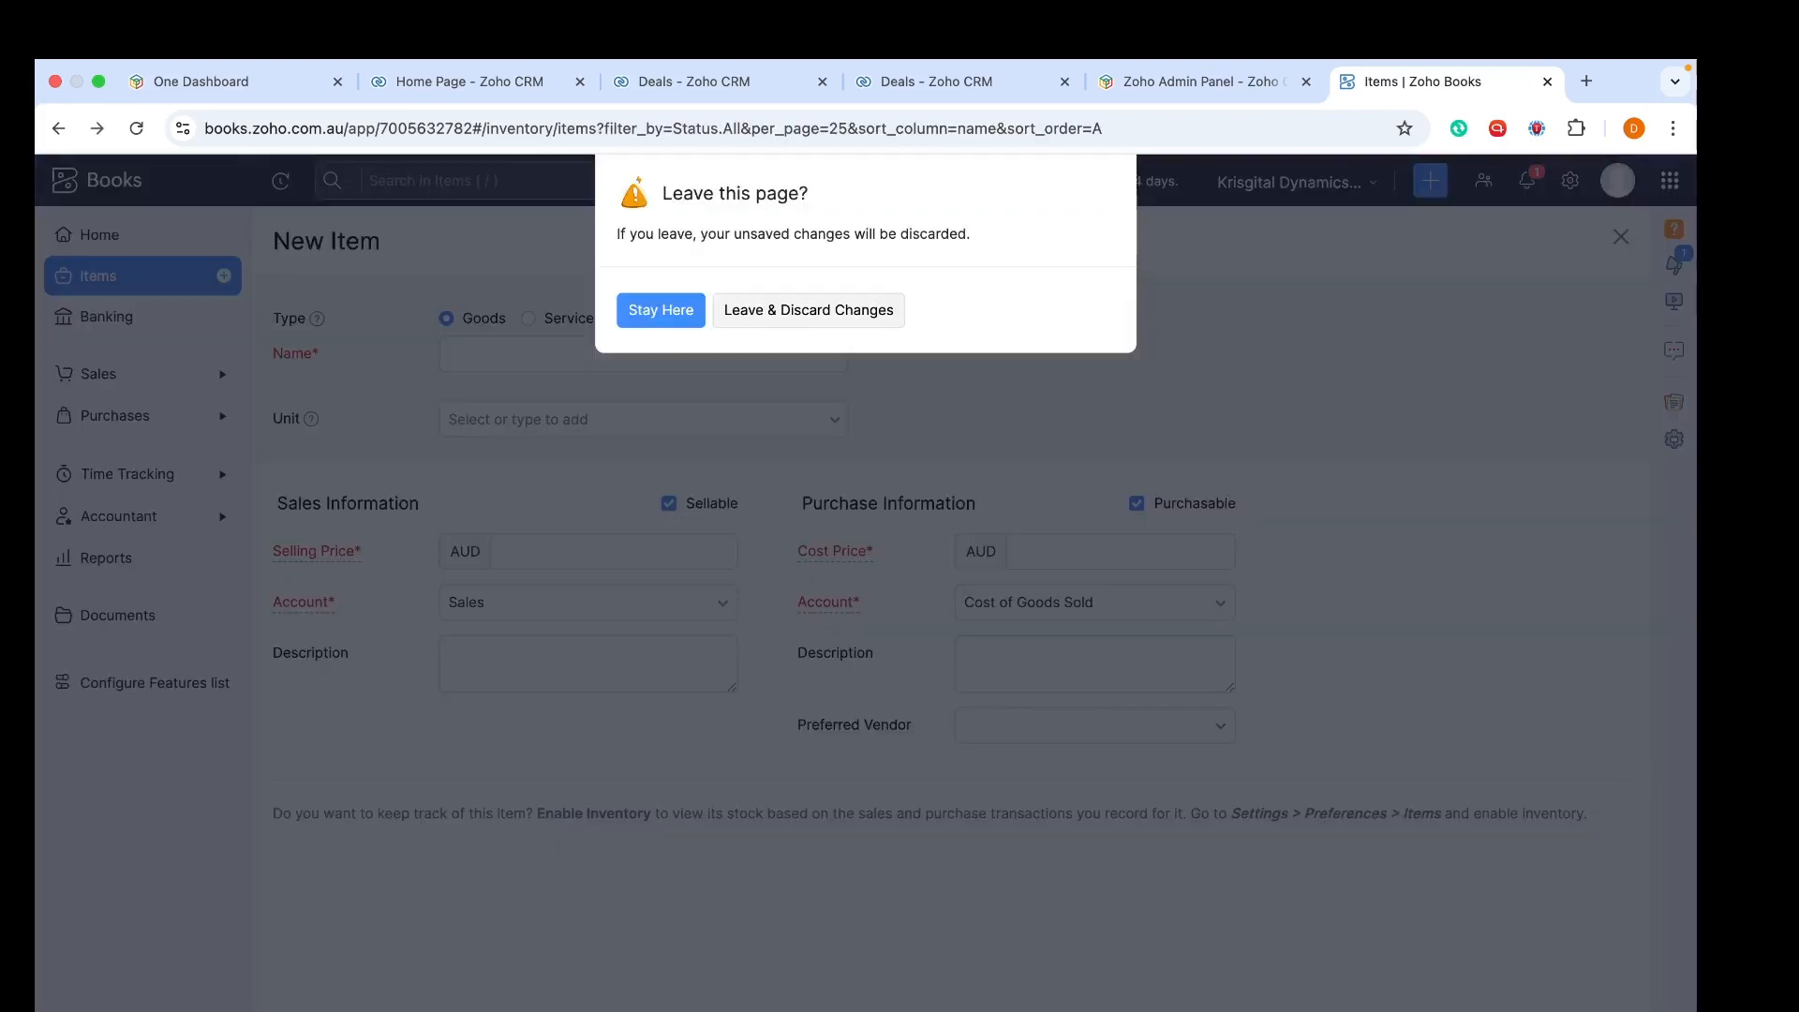
left_click(798, 317)
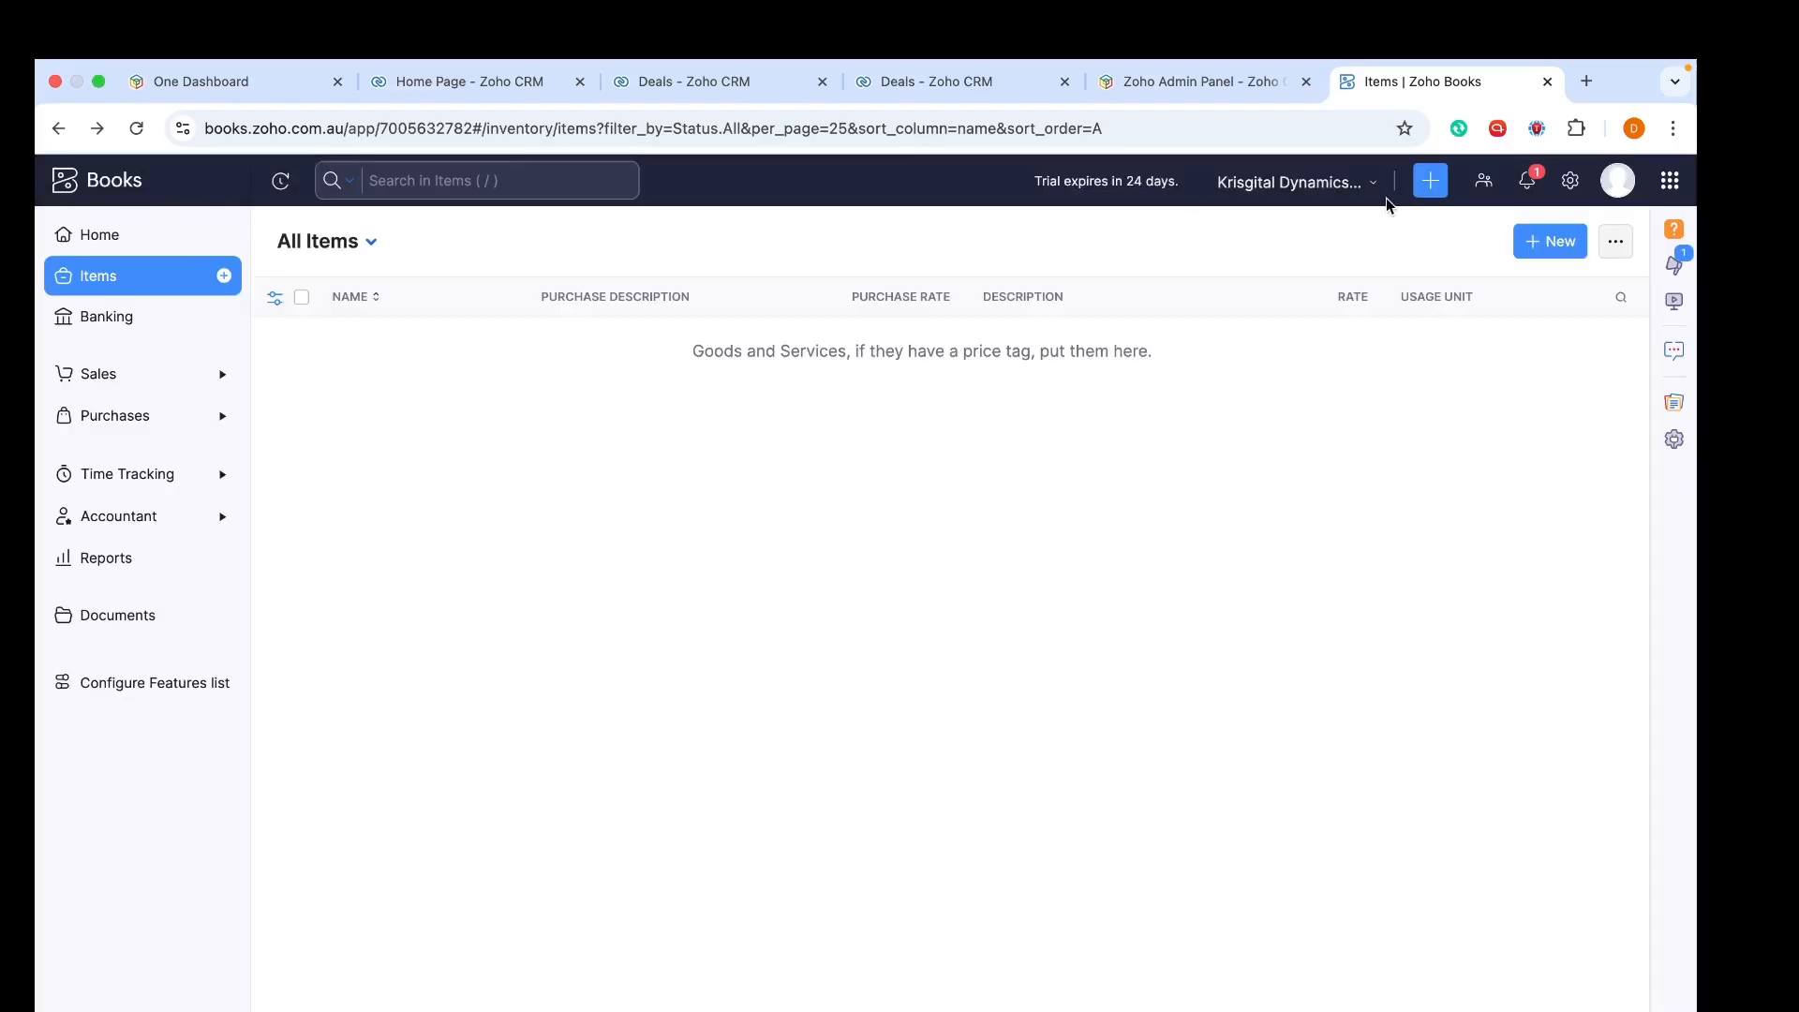
left_click(1546, 241)
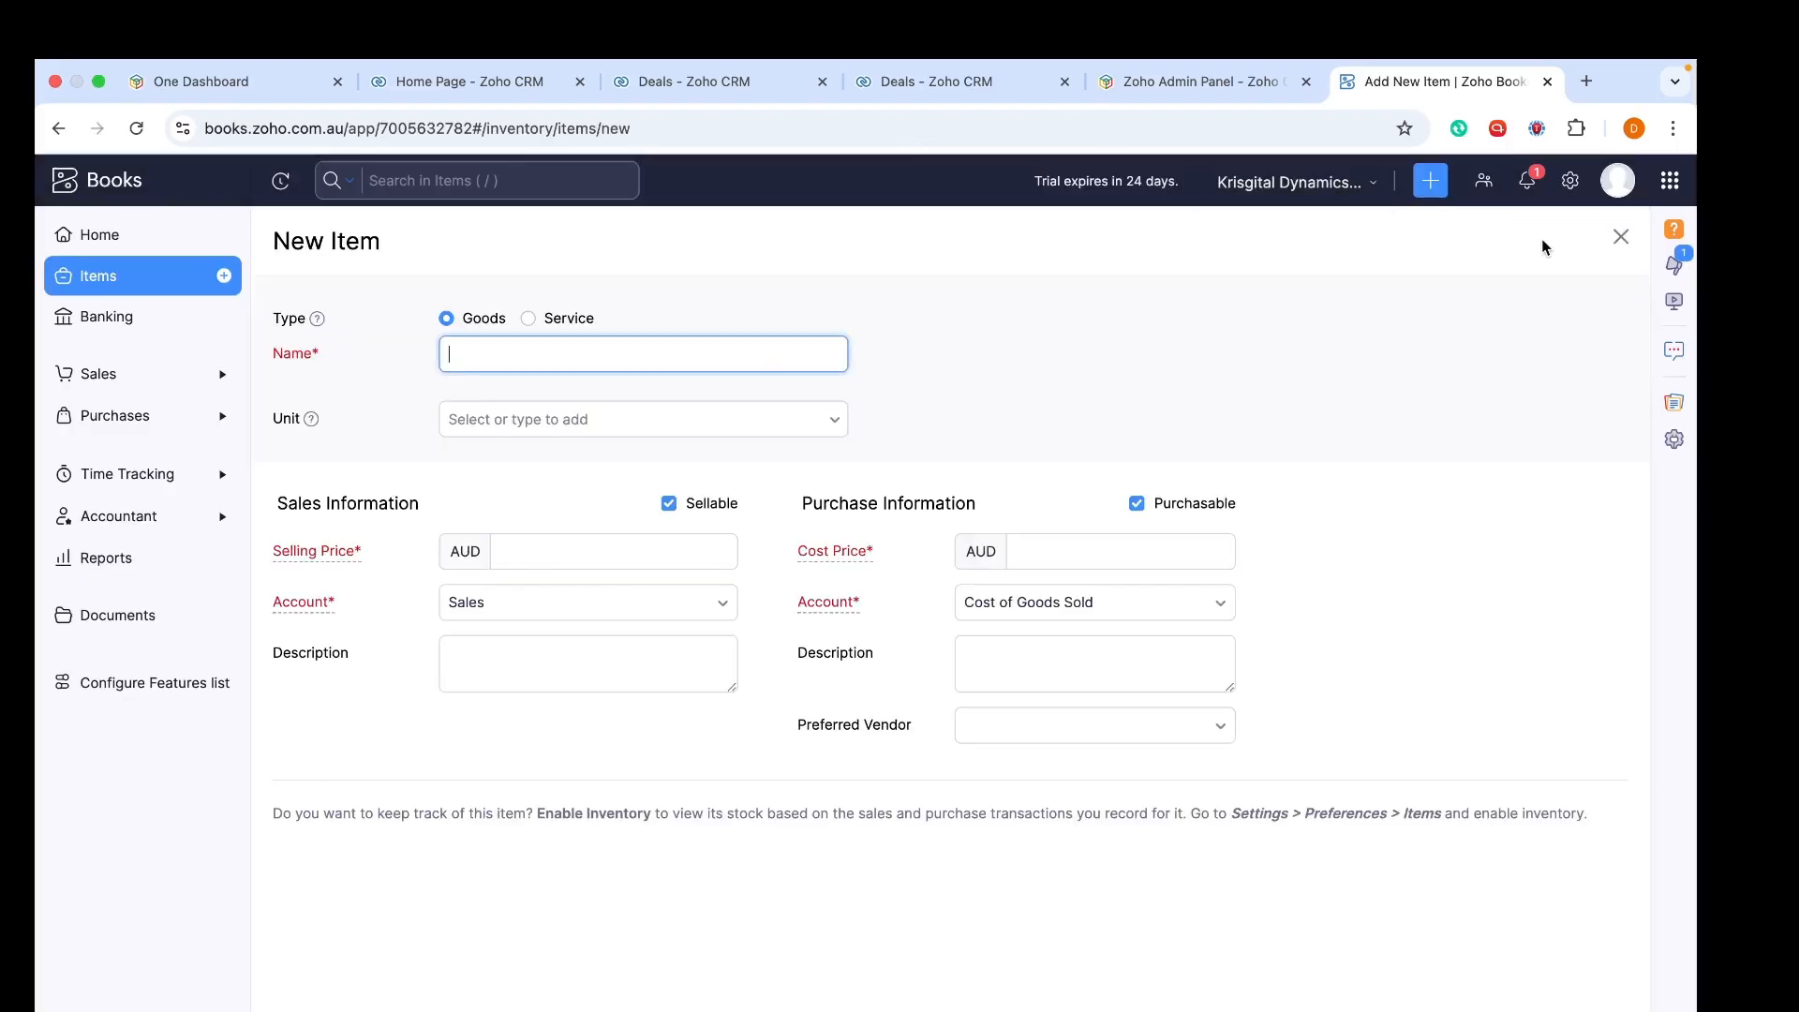
key("super+bracketleft")
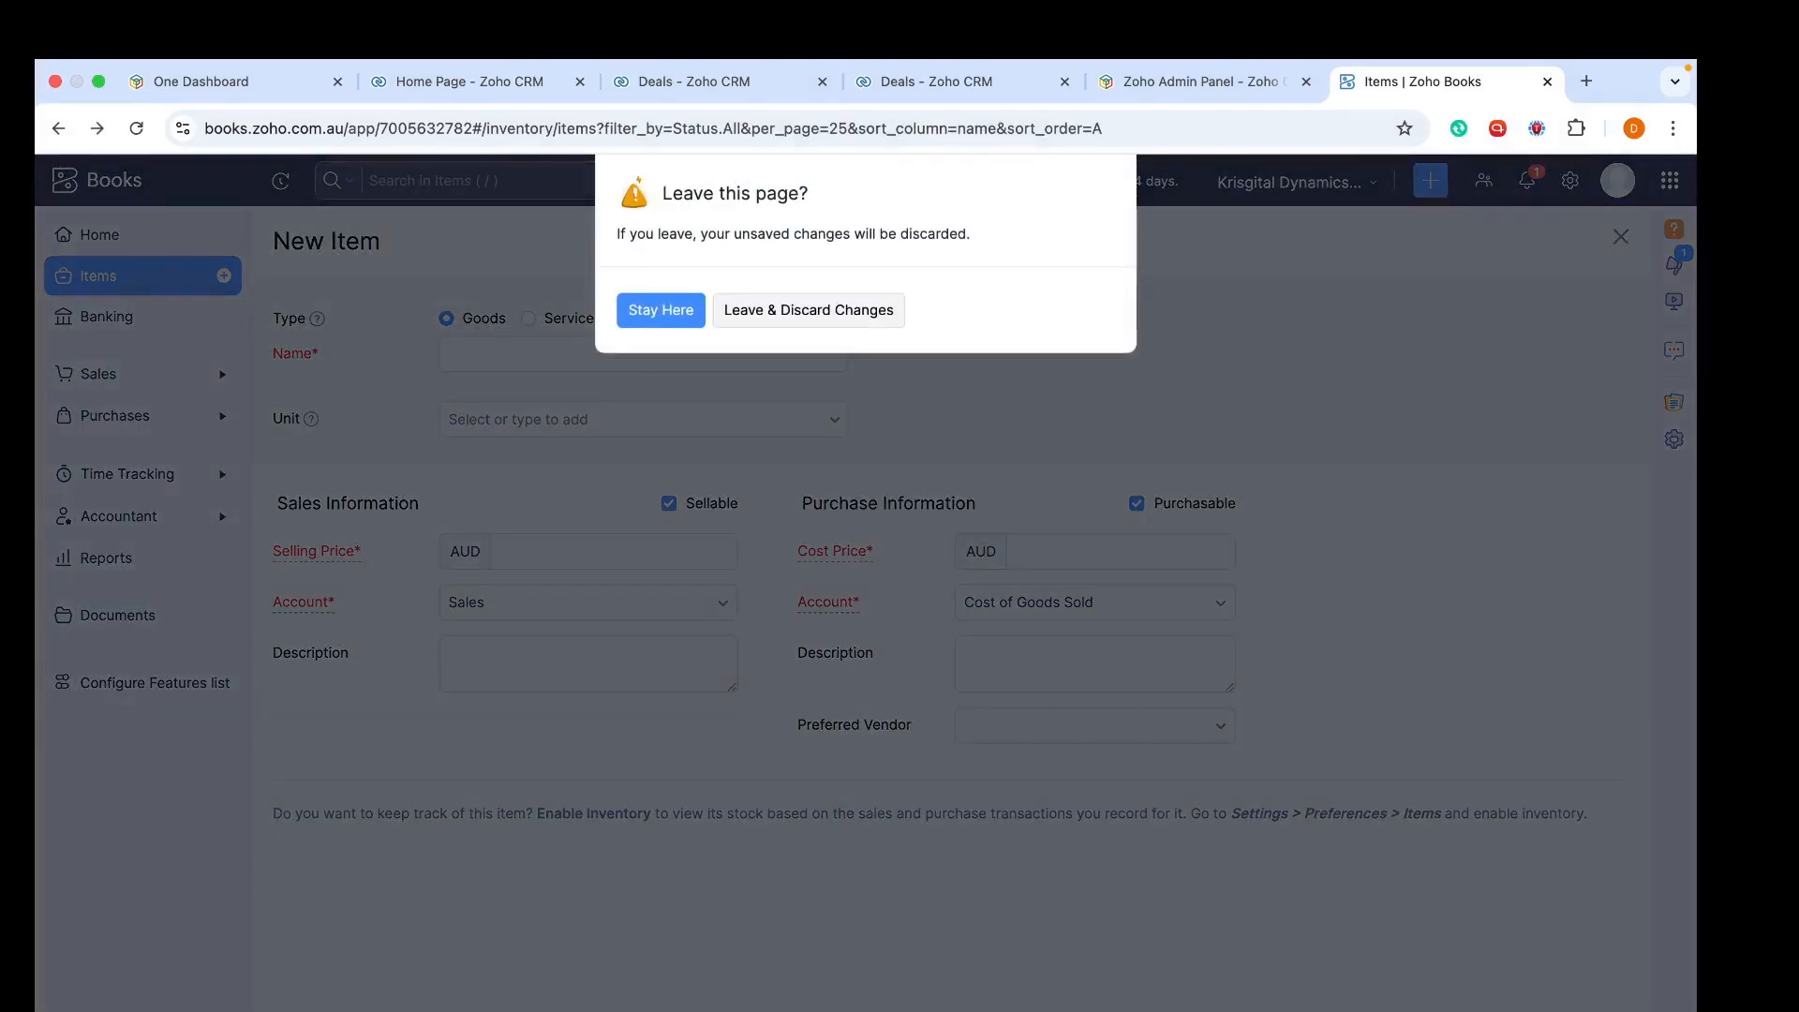
left_click(843, 323)
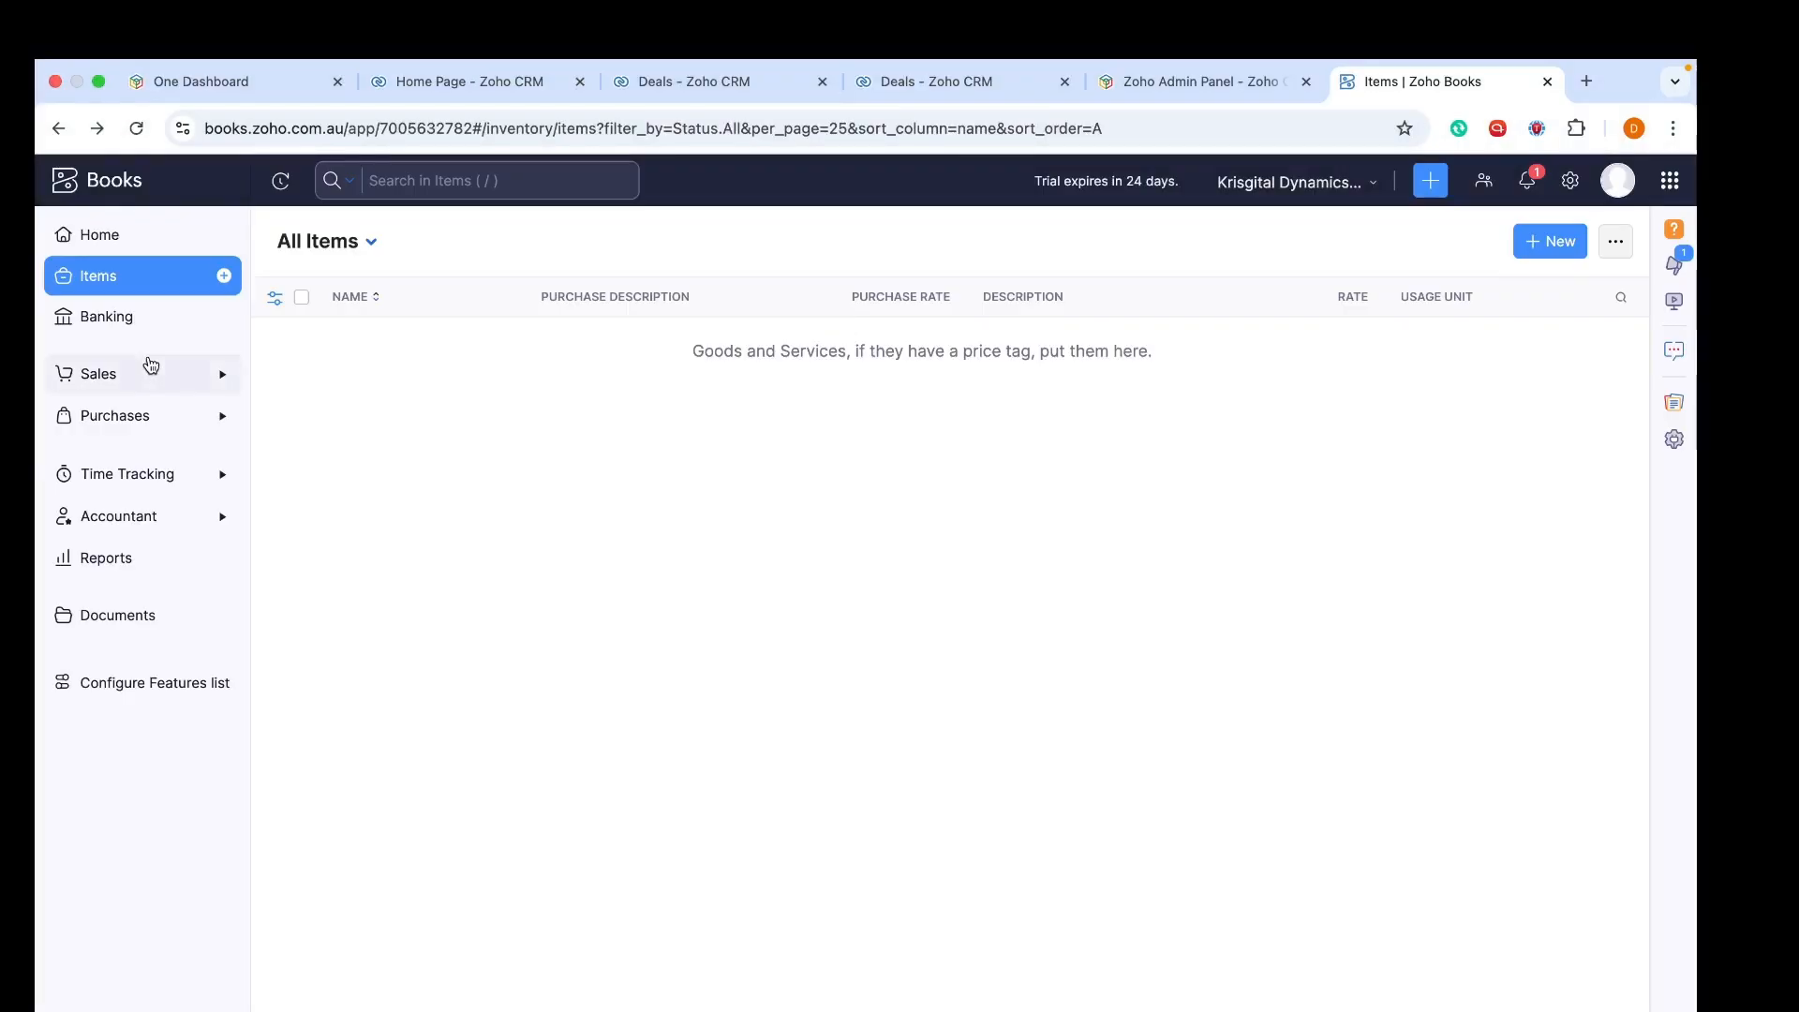
Go to Banking and choose Connect Bank / Credit Card
left_click(123, 315)
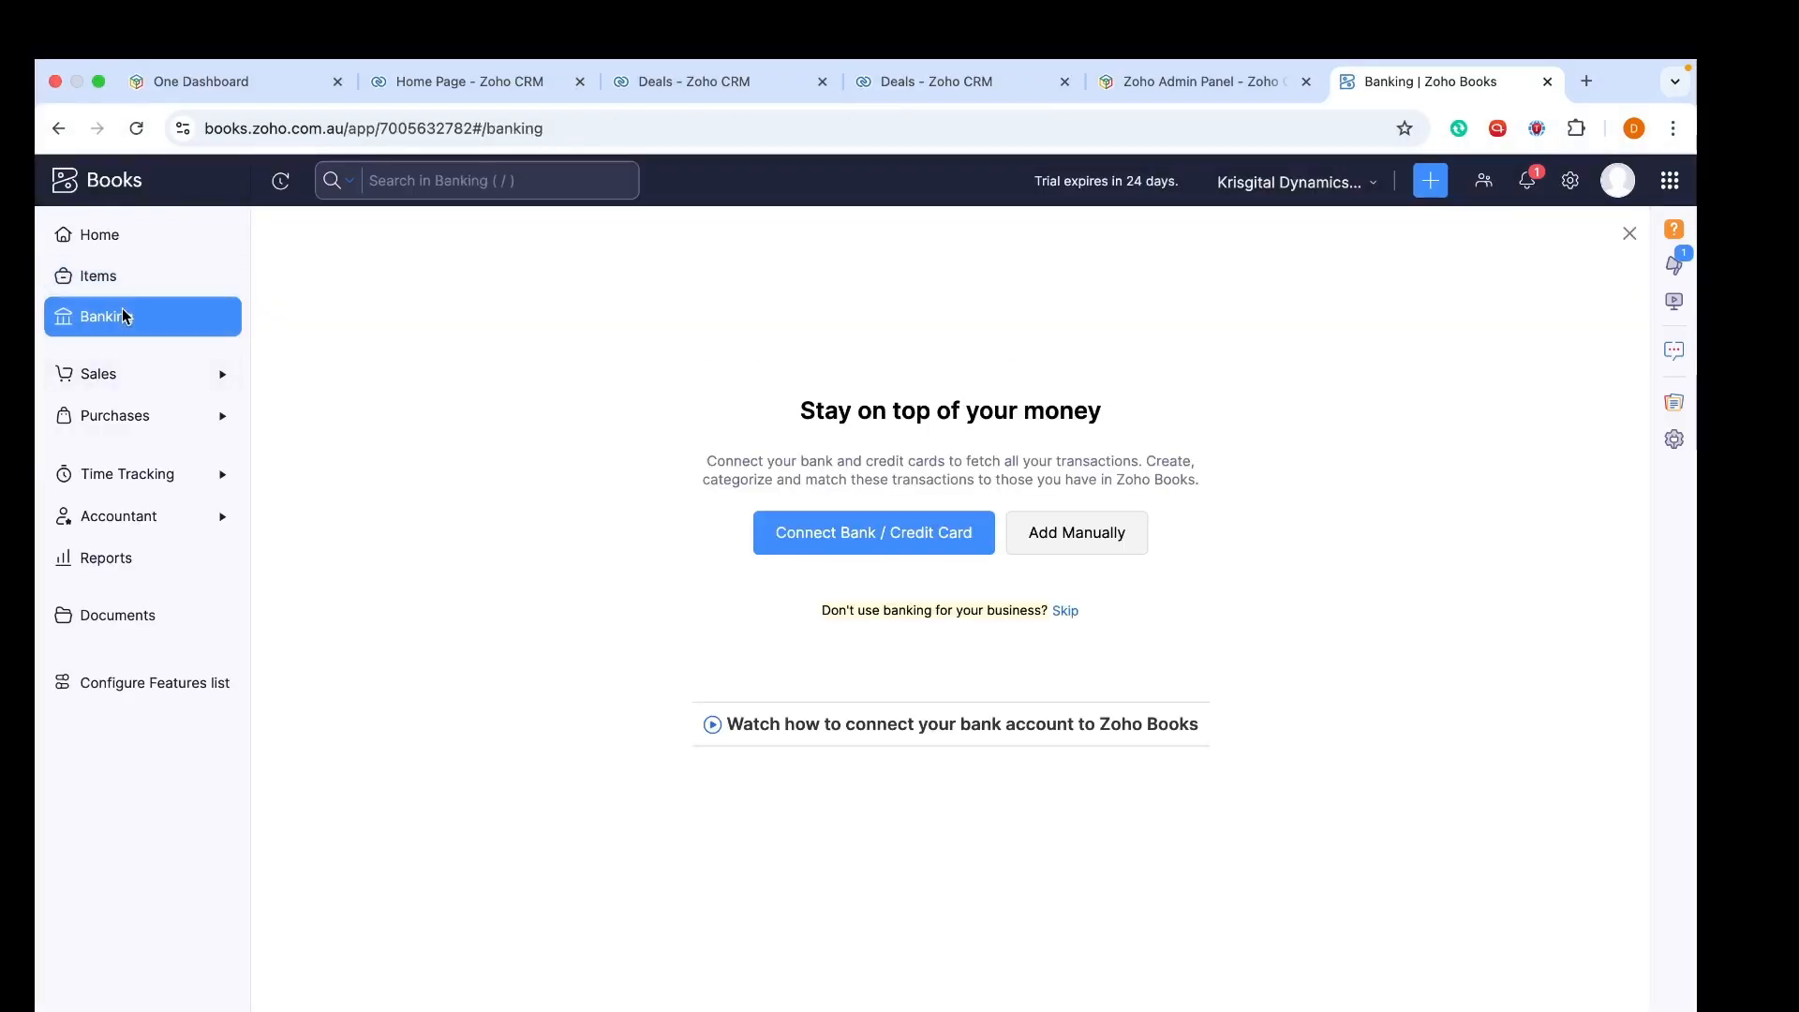
left_click(904, 542)
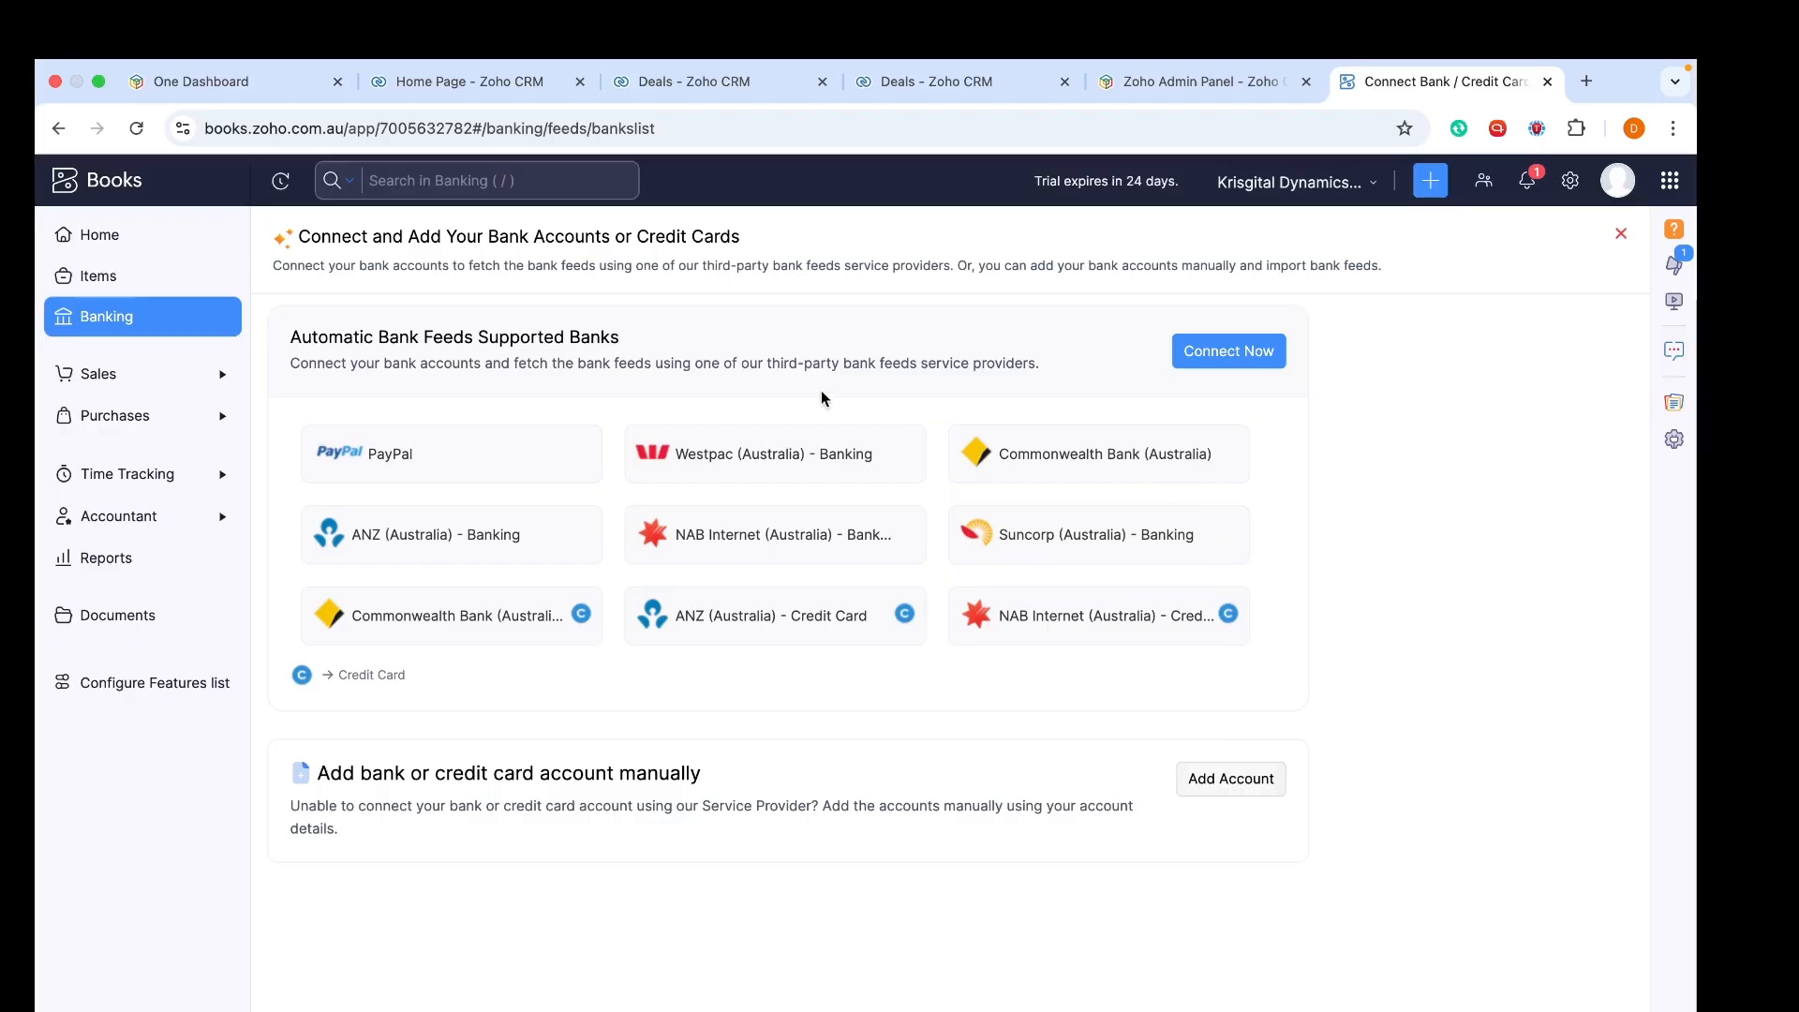
Open Sales > Customers, briefly view one customer's details, then close the pane
left_click(134, 375)
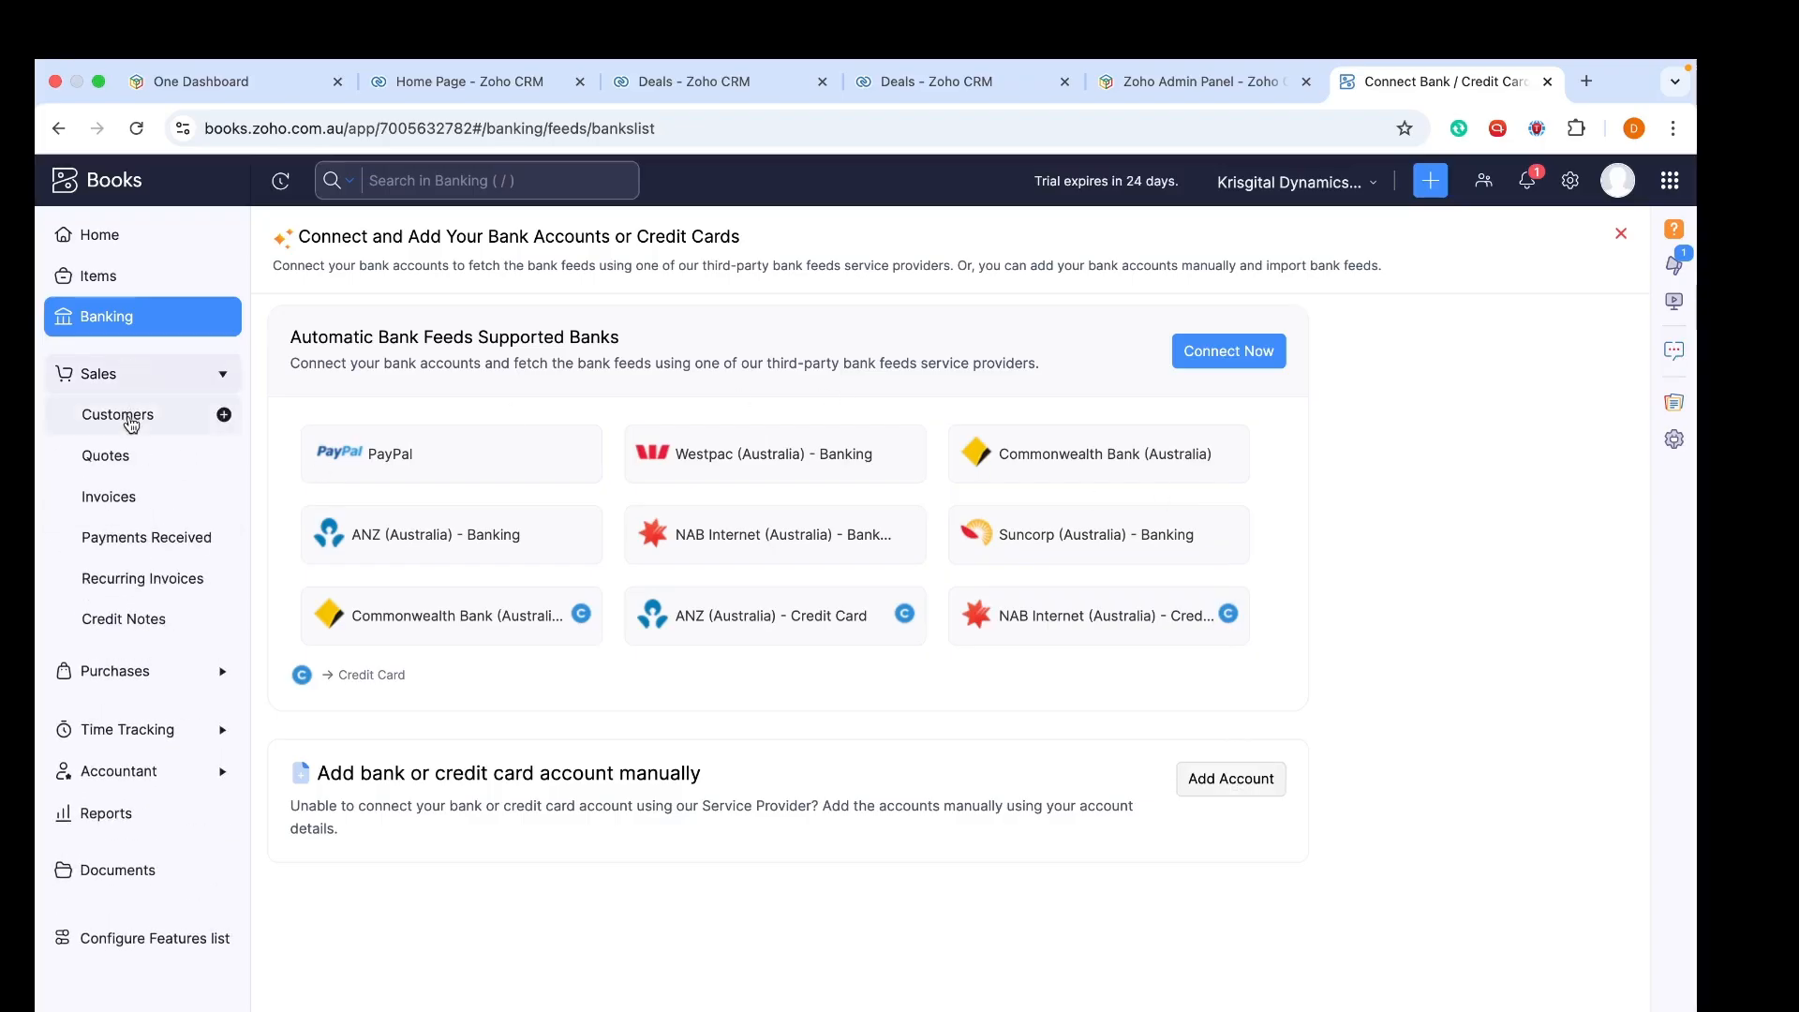
left_click(133, 413)
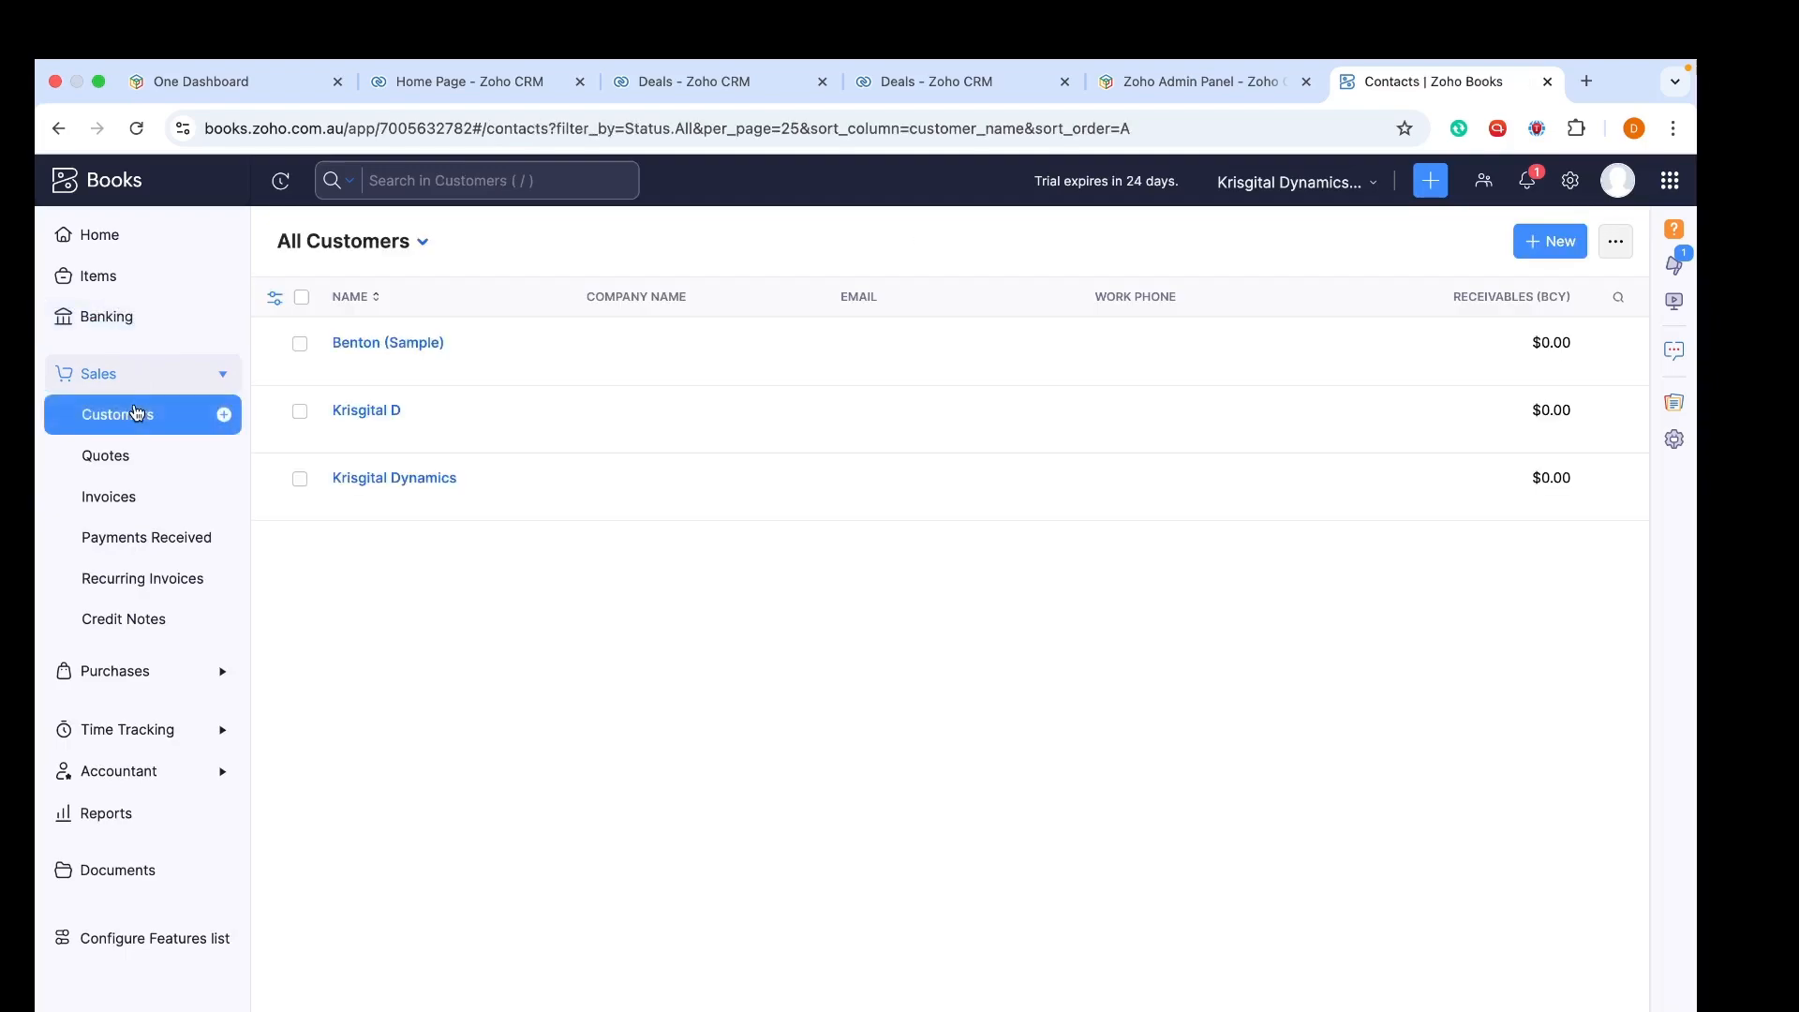
left_click(574, 422)
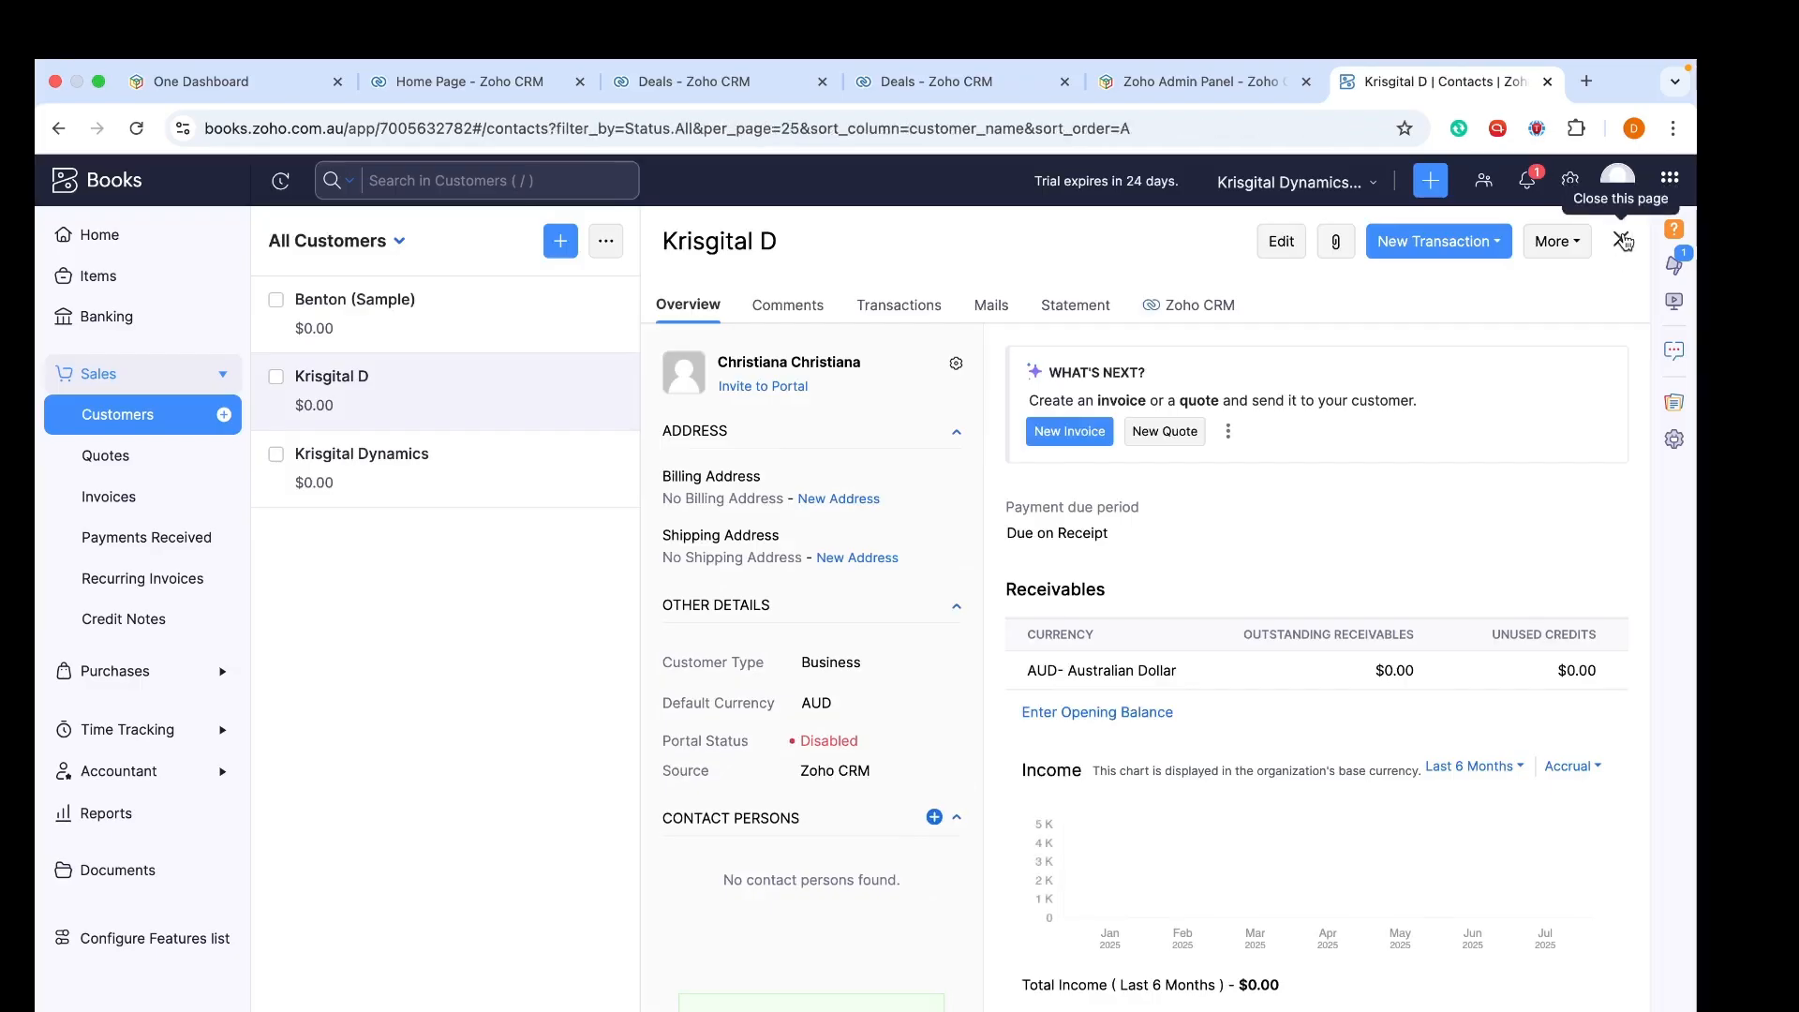
left_click(1622, 240)
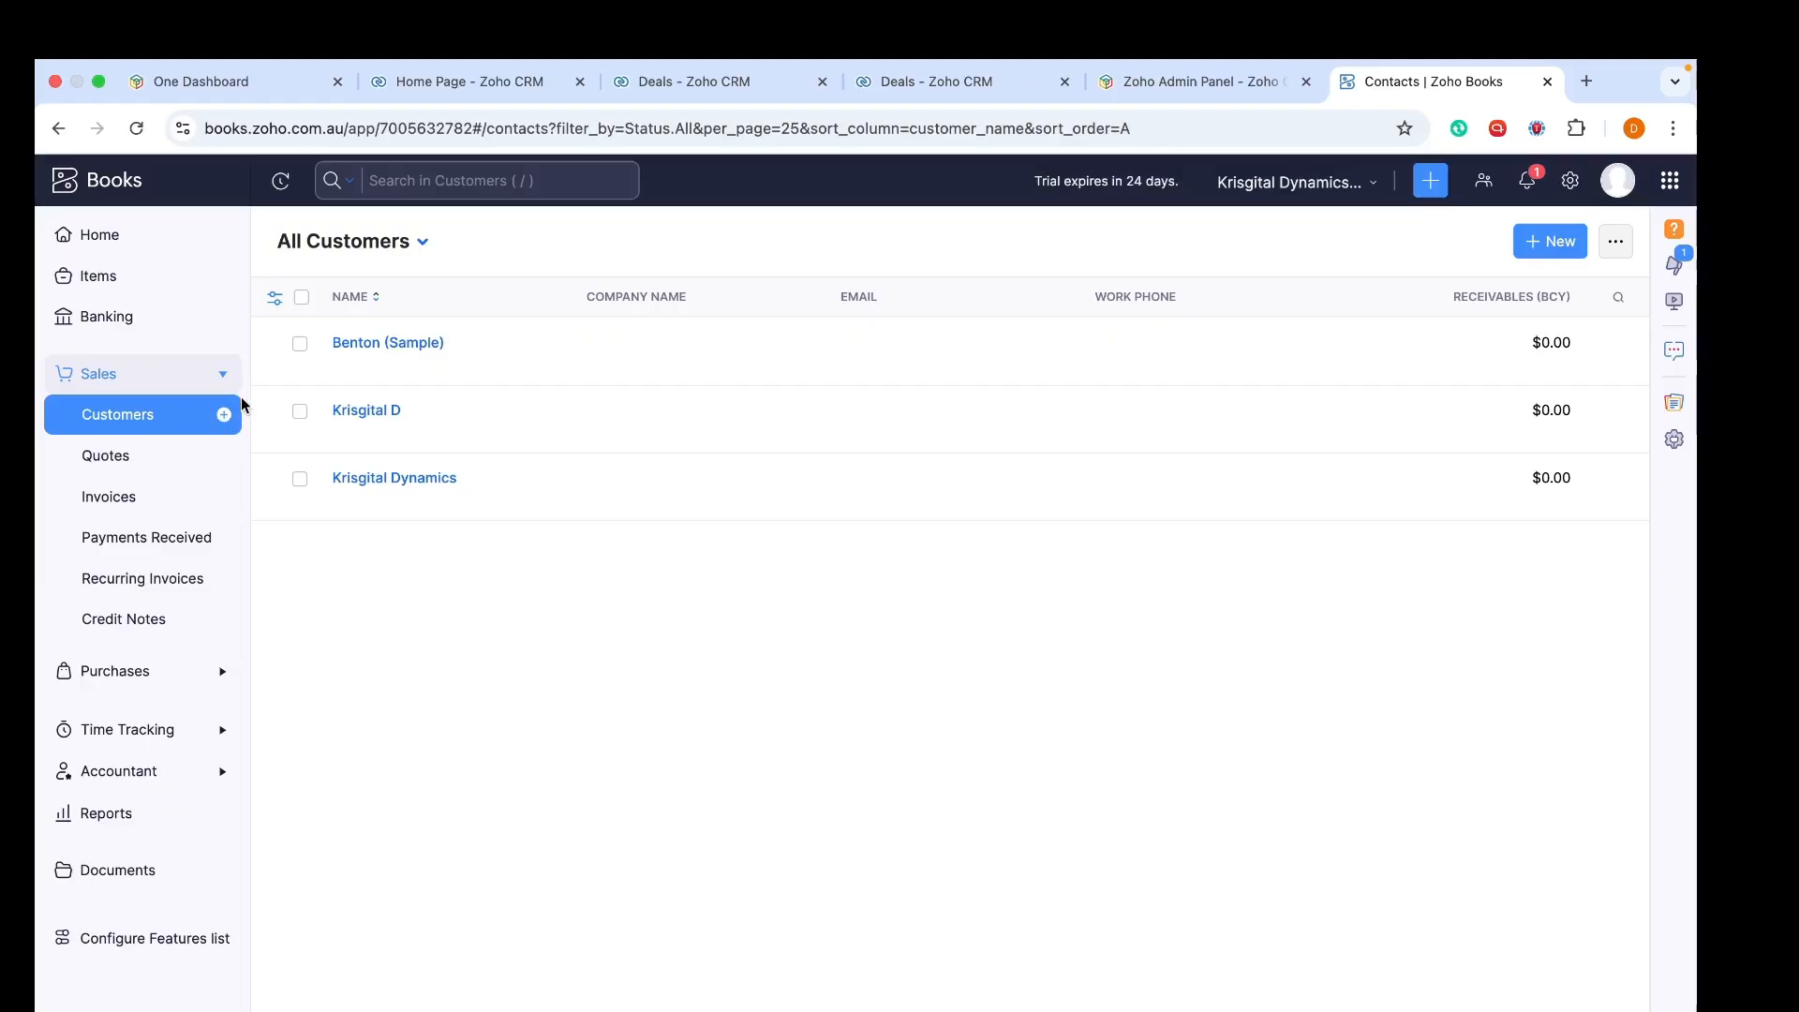
left_click(113, 458)
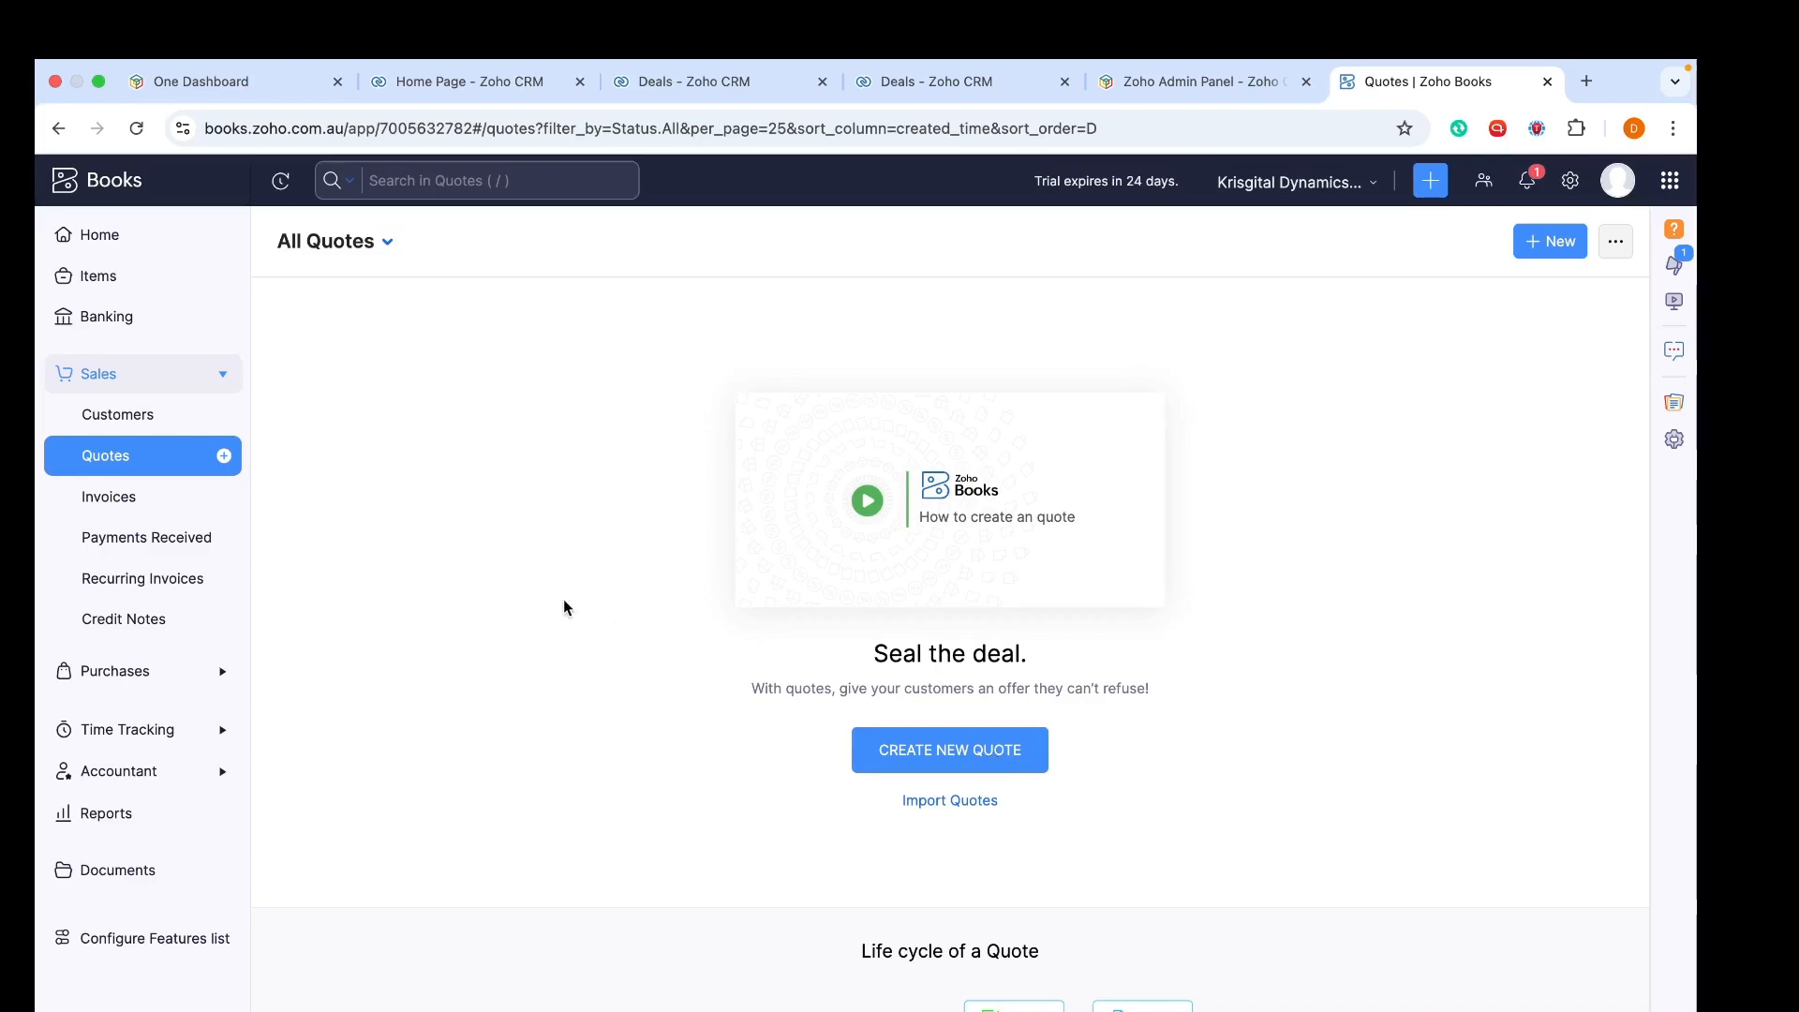
left_click(136, 414)
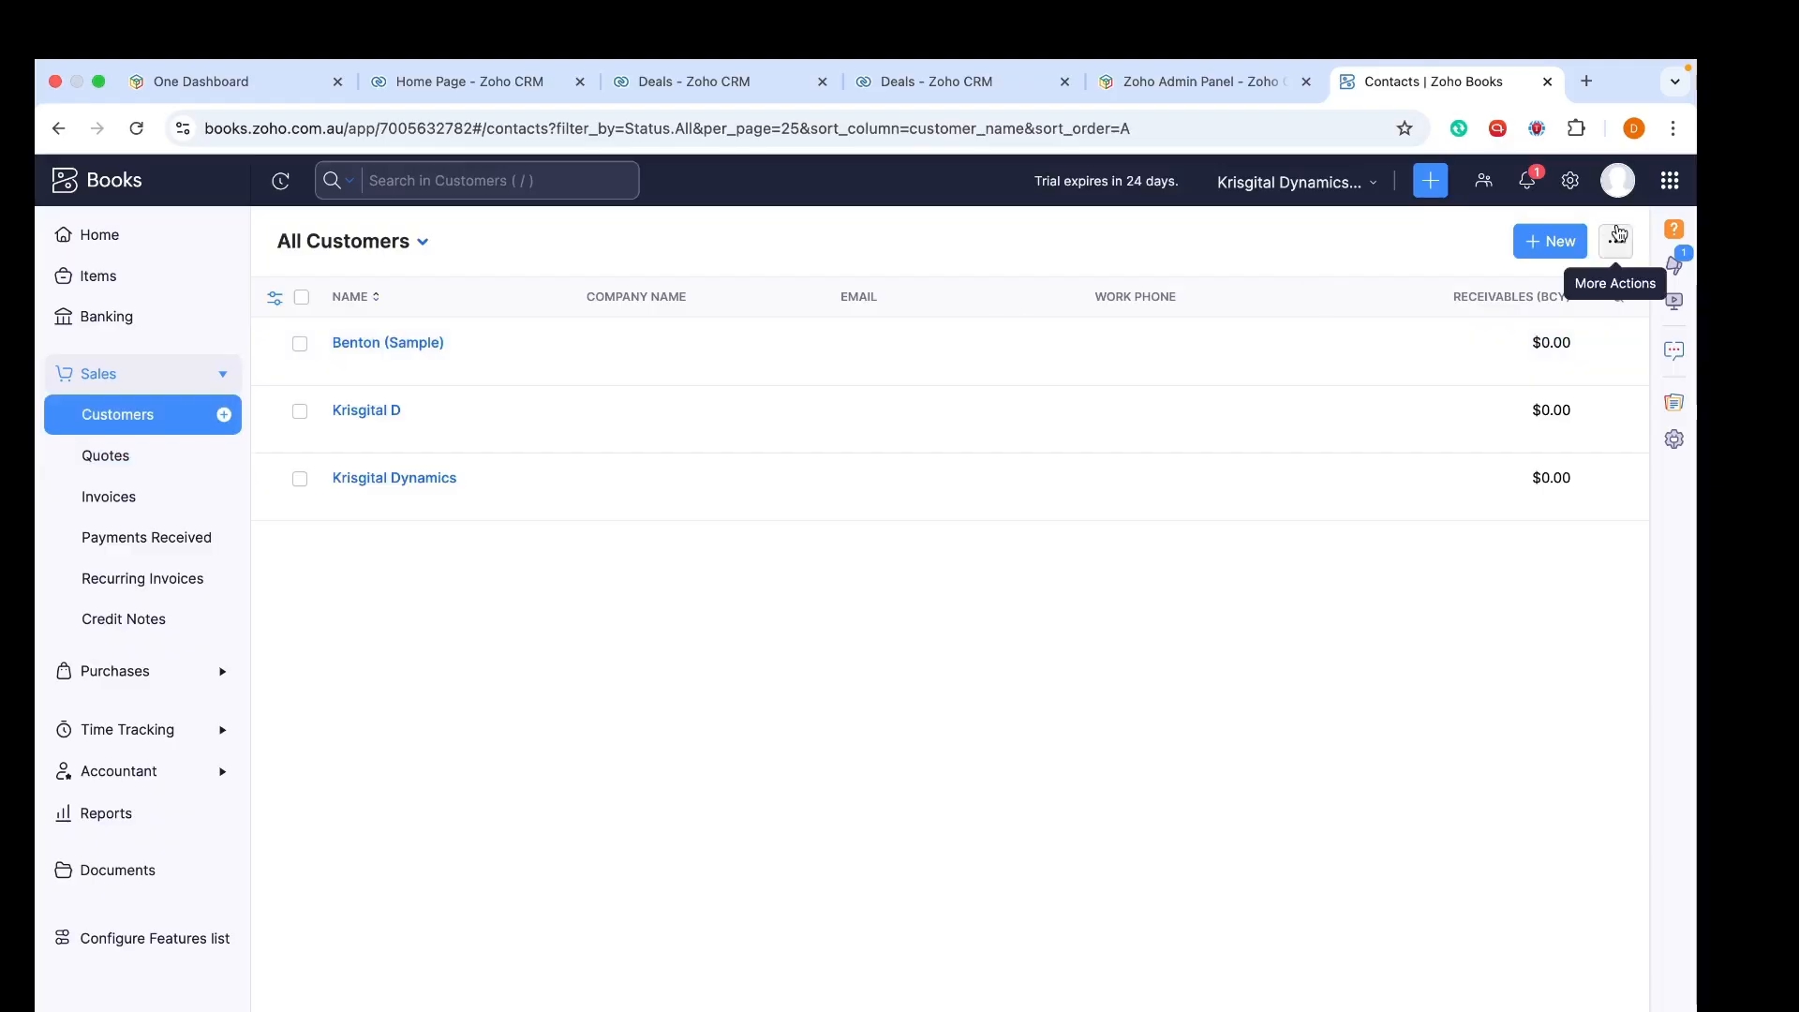
Start a new customer and look over the salutation options
left_click(1556, 241)
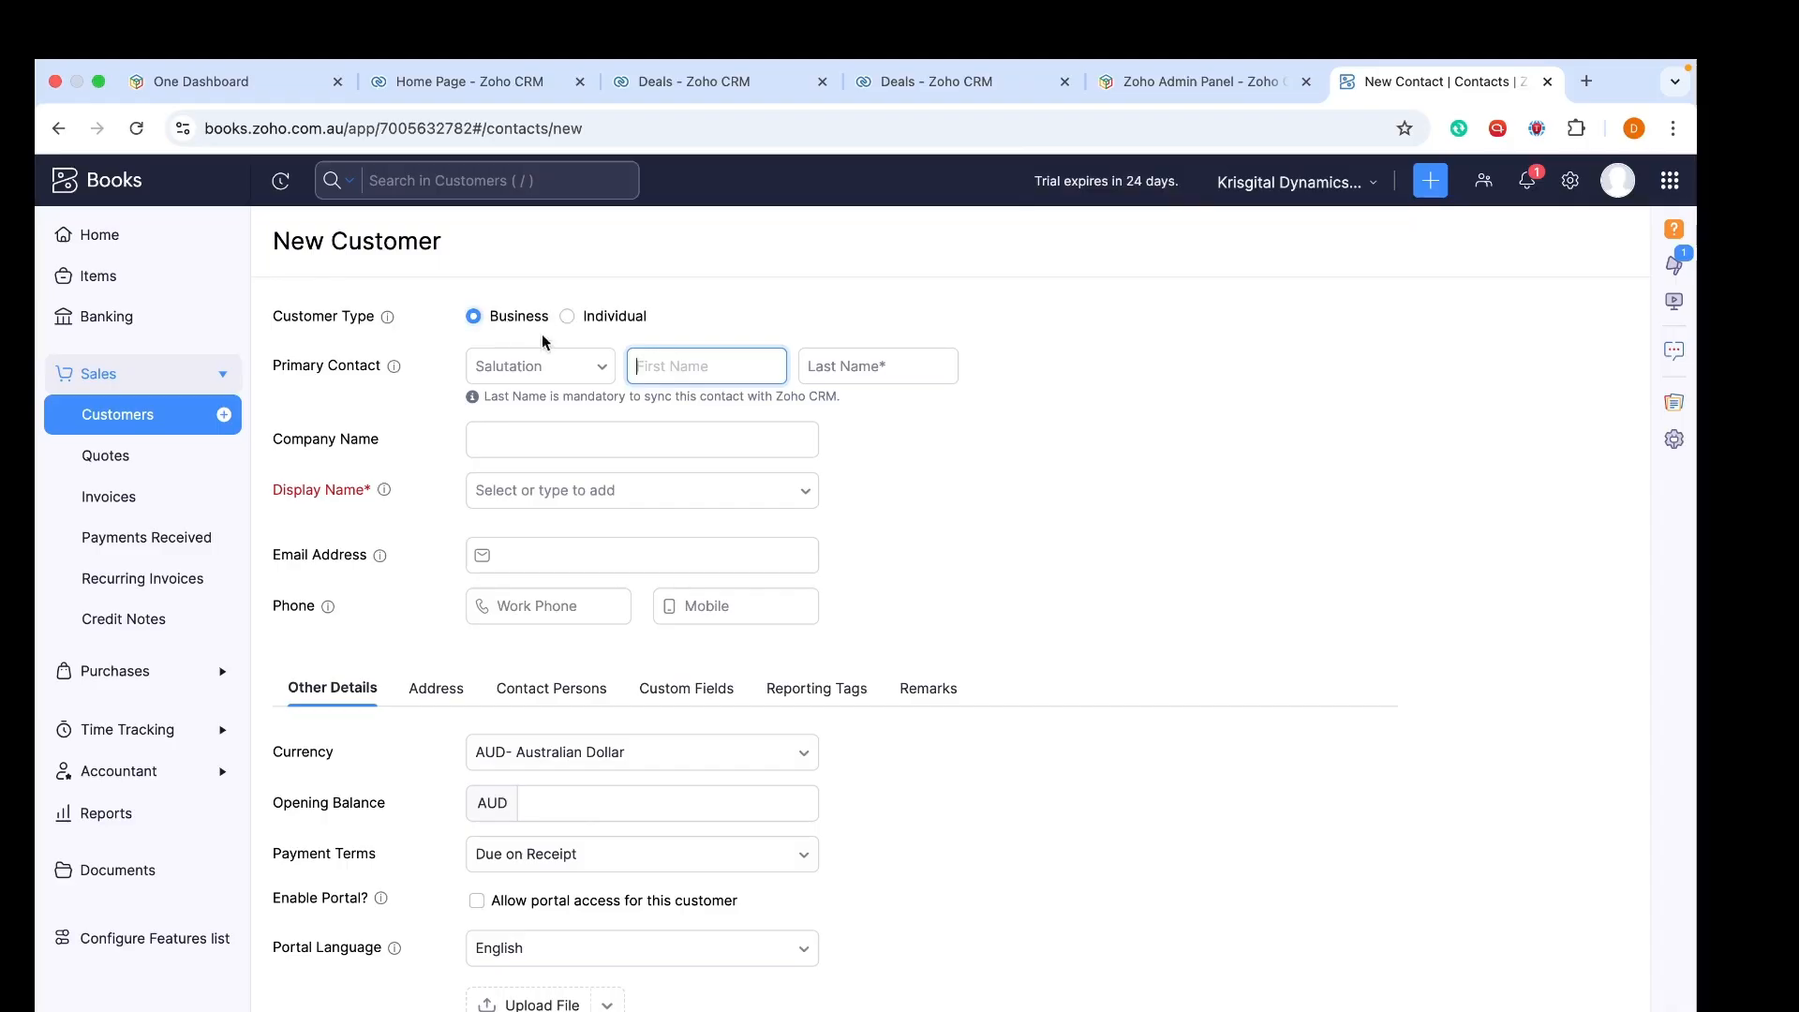
left_click(534, 365)
Set the customer type to Individual
left_click(712, 373)
left_click(567, 317)
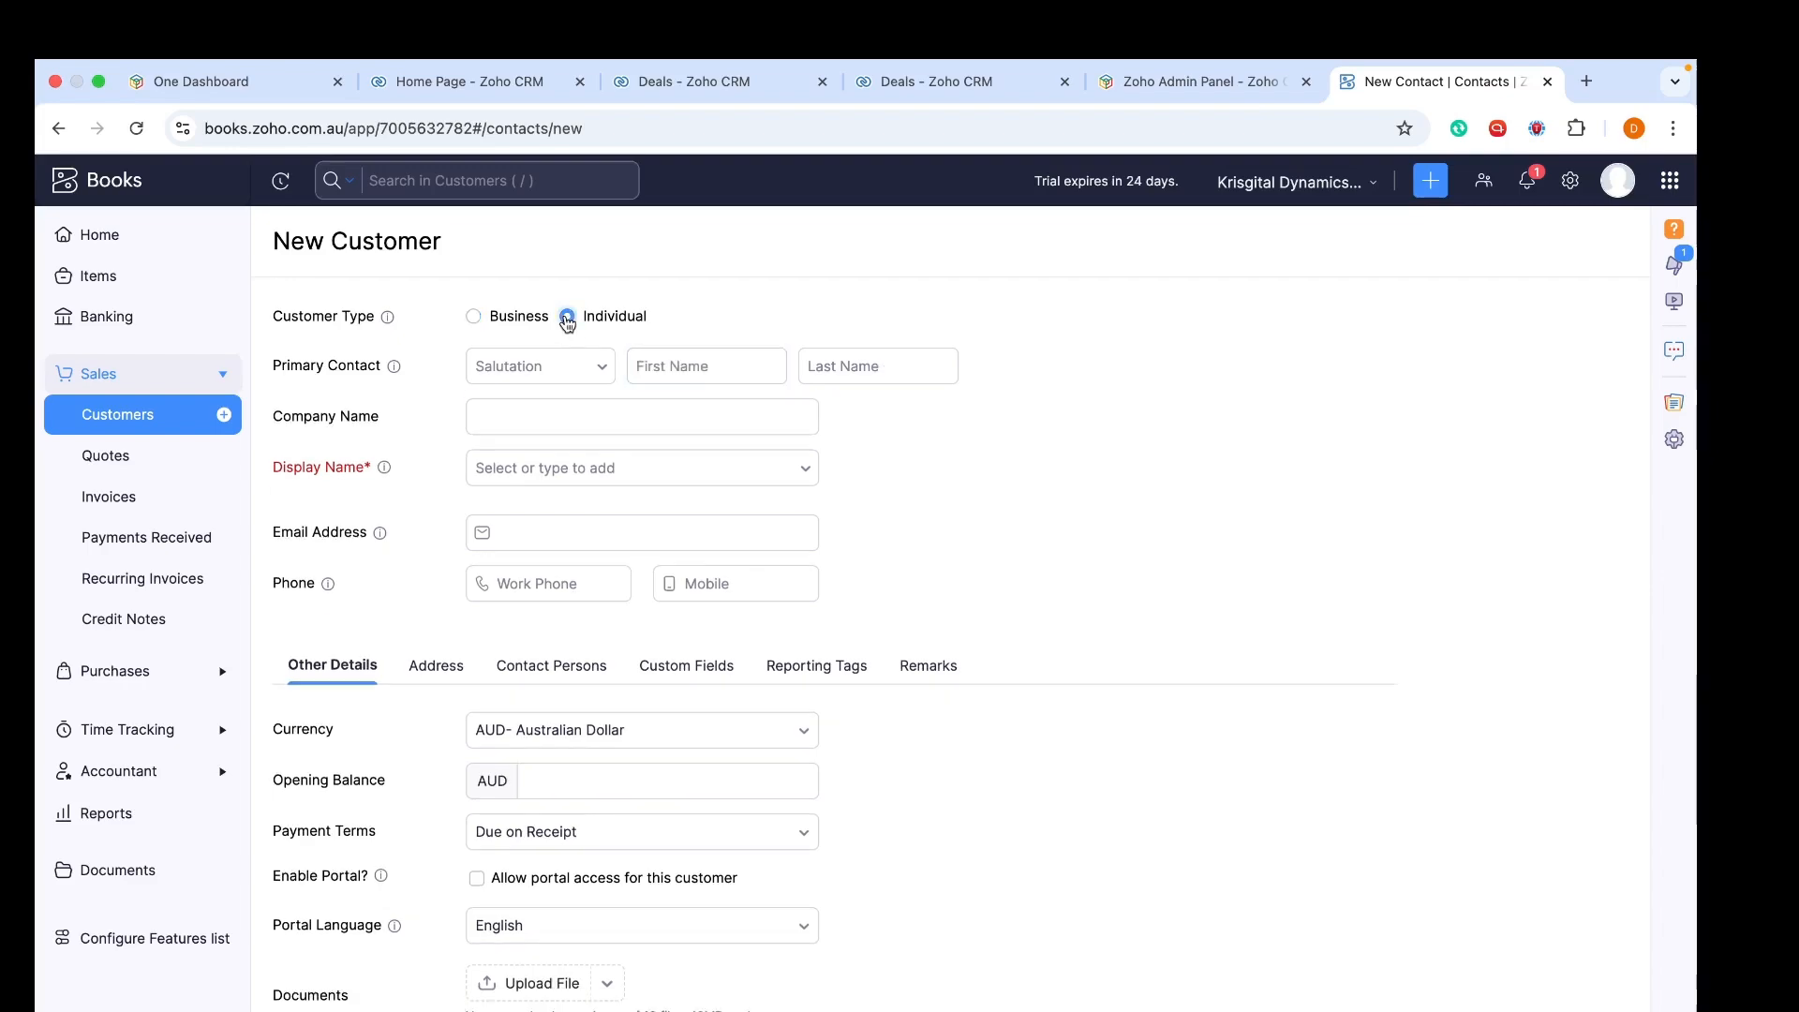
left_click(475, 318)
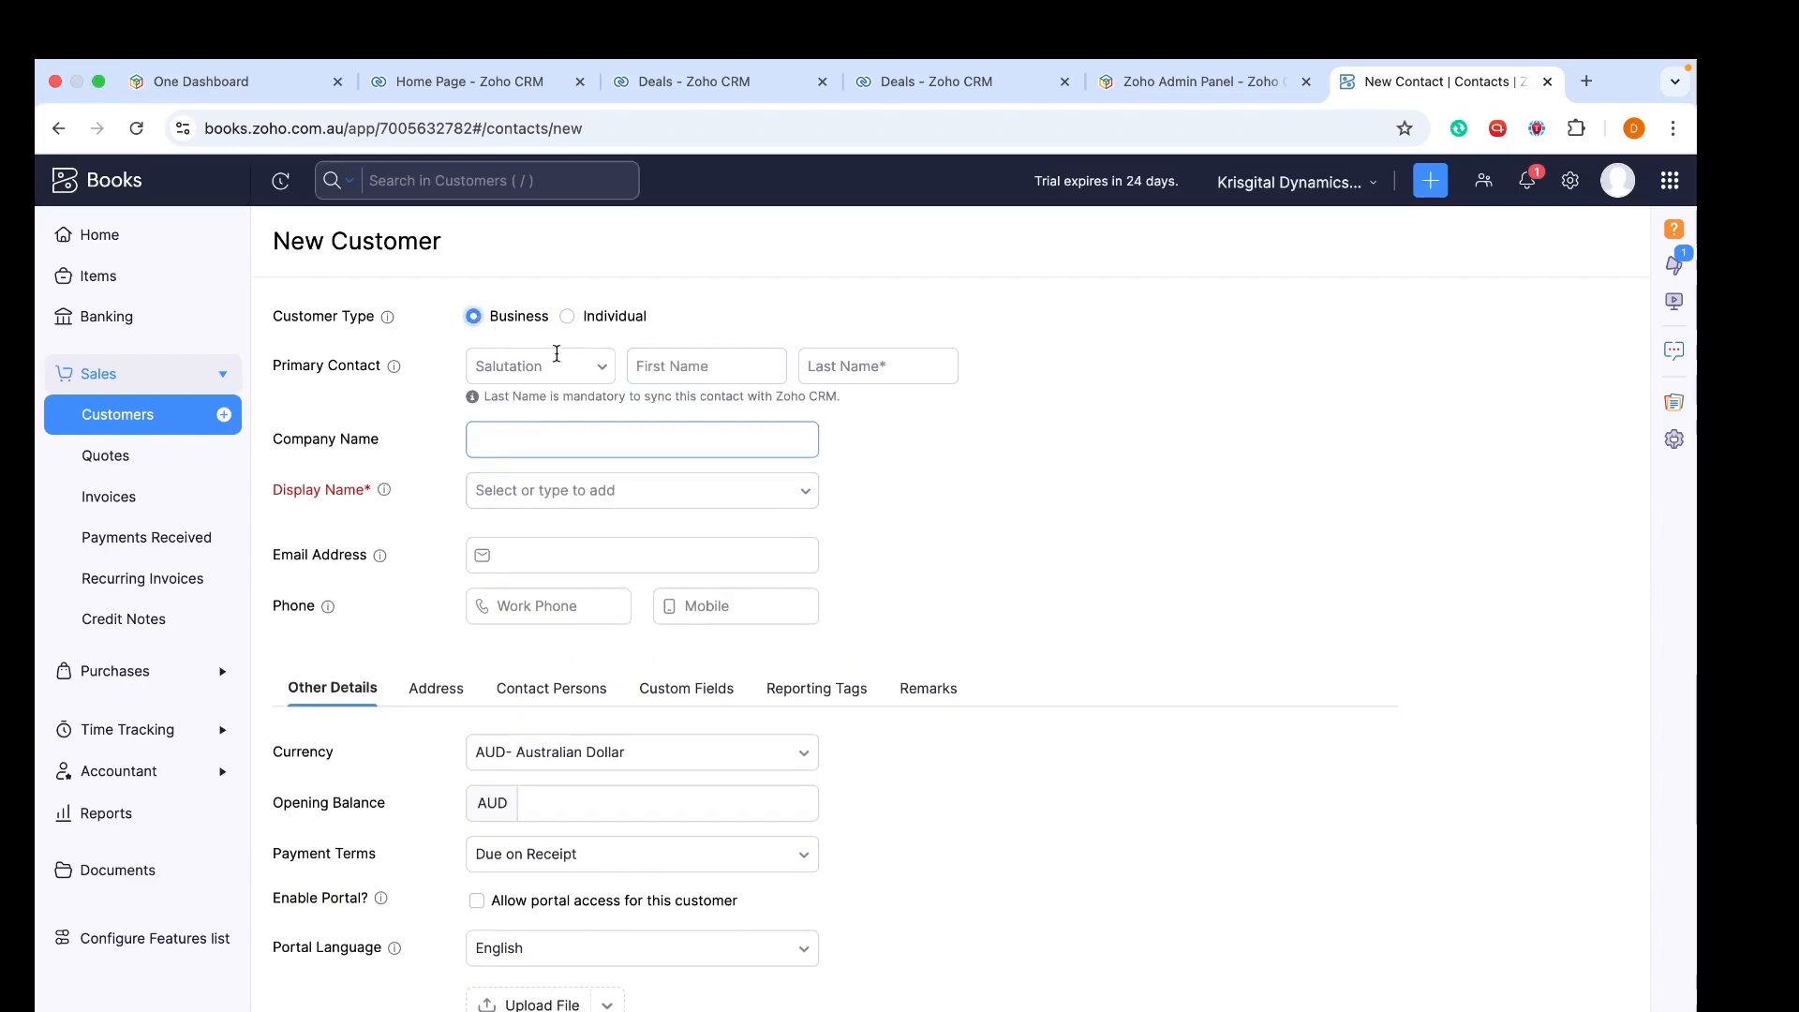
left_click(566, 320)
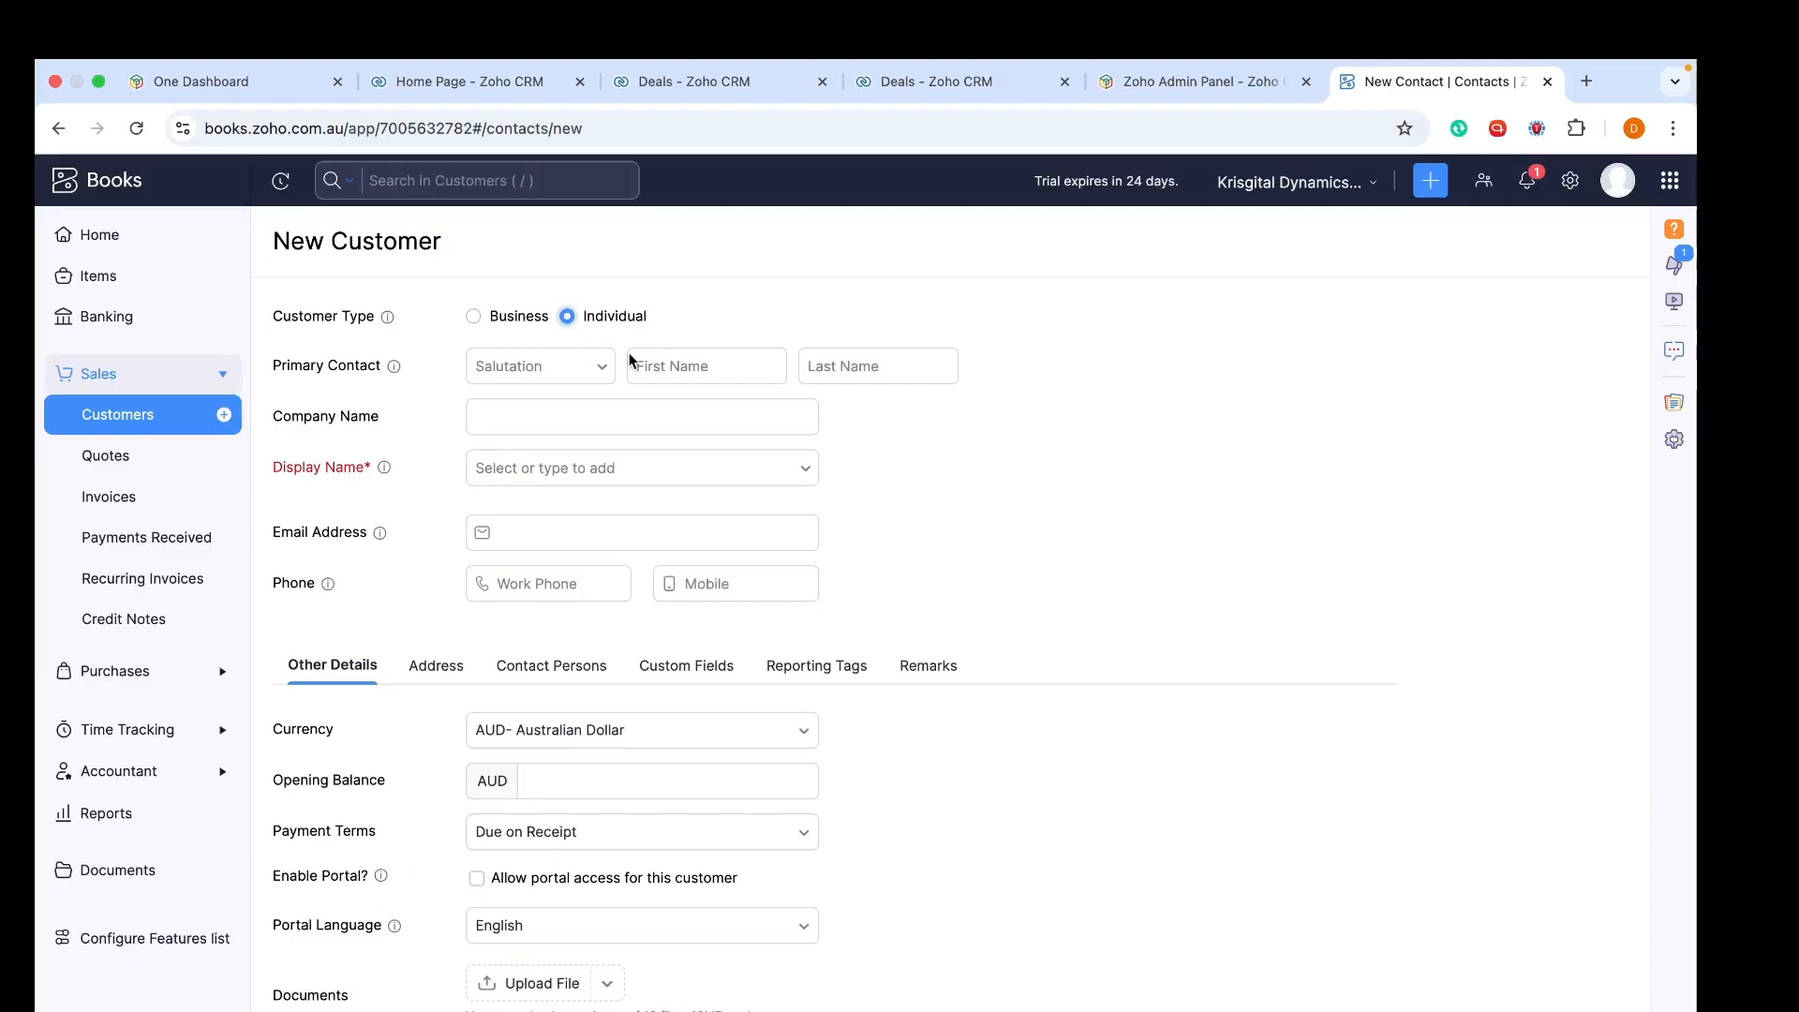
Enter the primary contact's first name
left_click(679, 365)
type("chr")
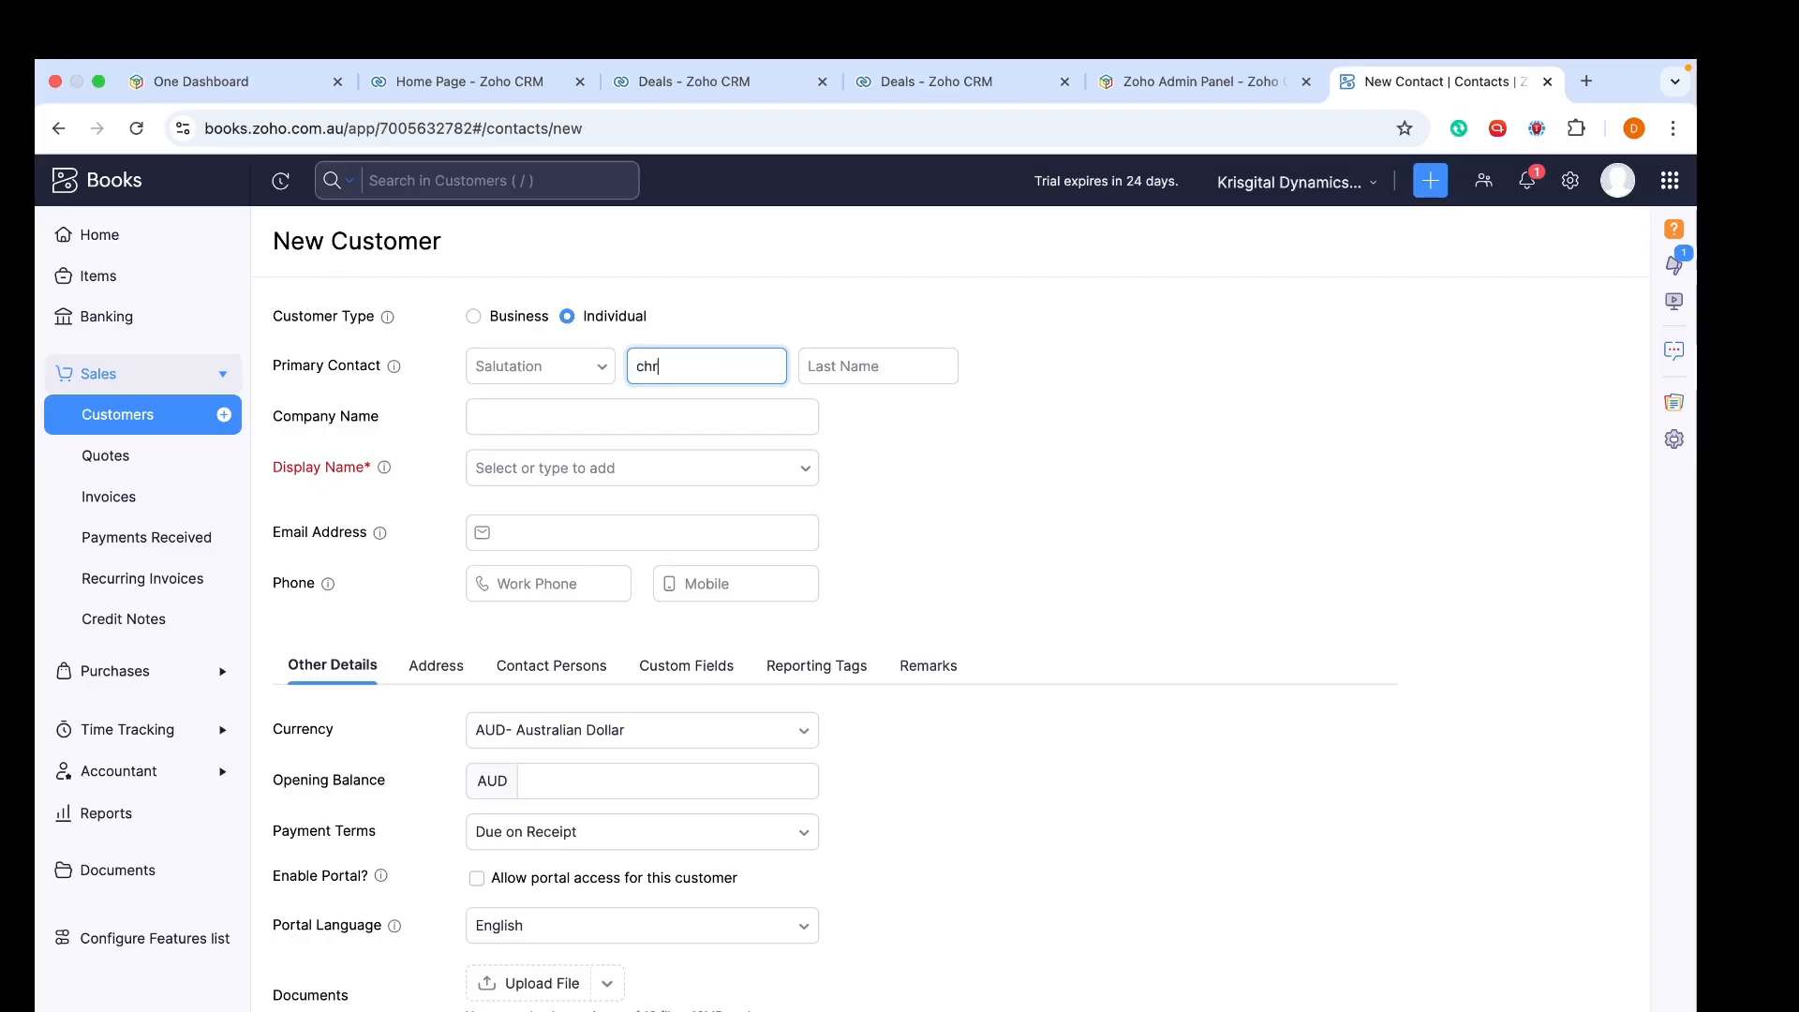
key("BackSpace")
key("BackSpace")
key("BackSpace")
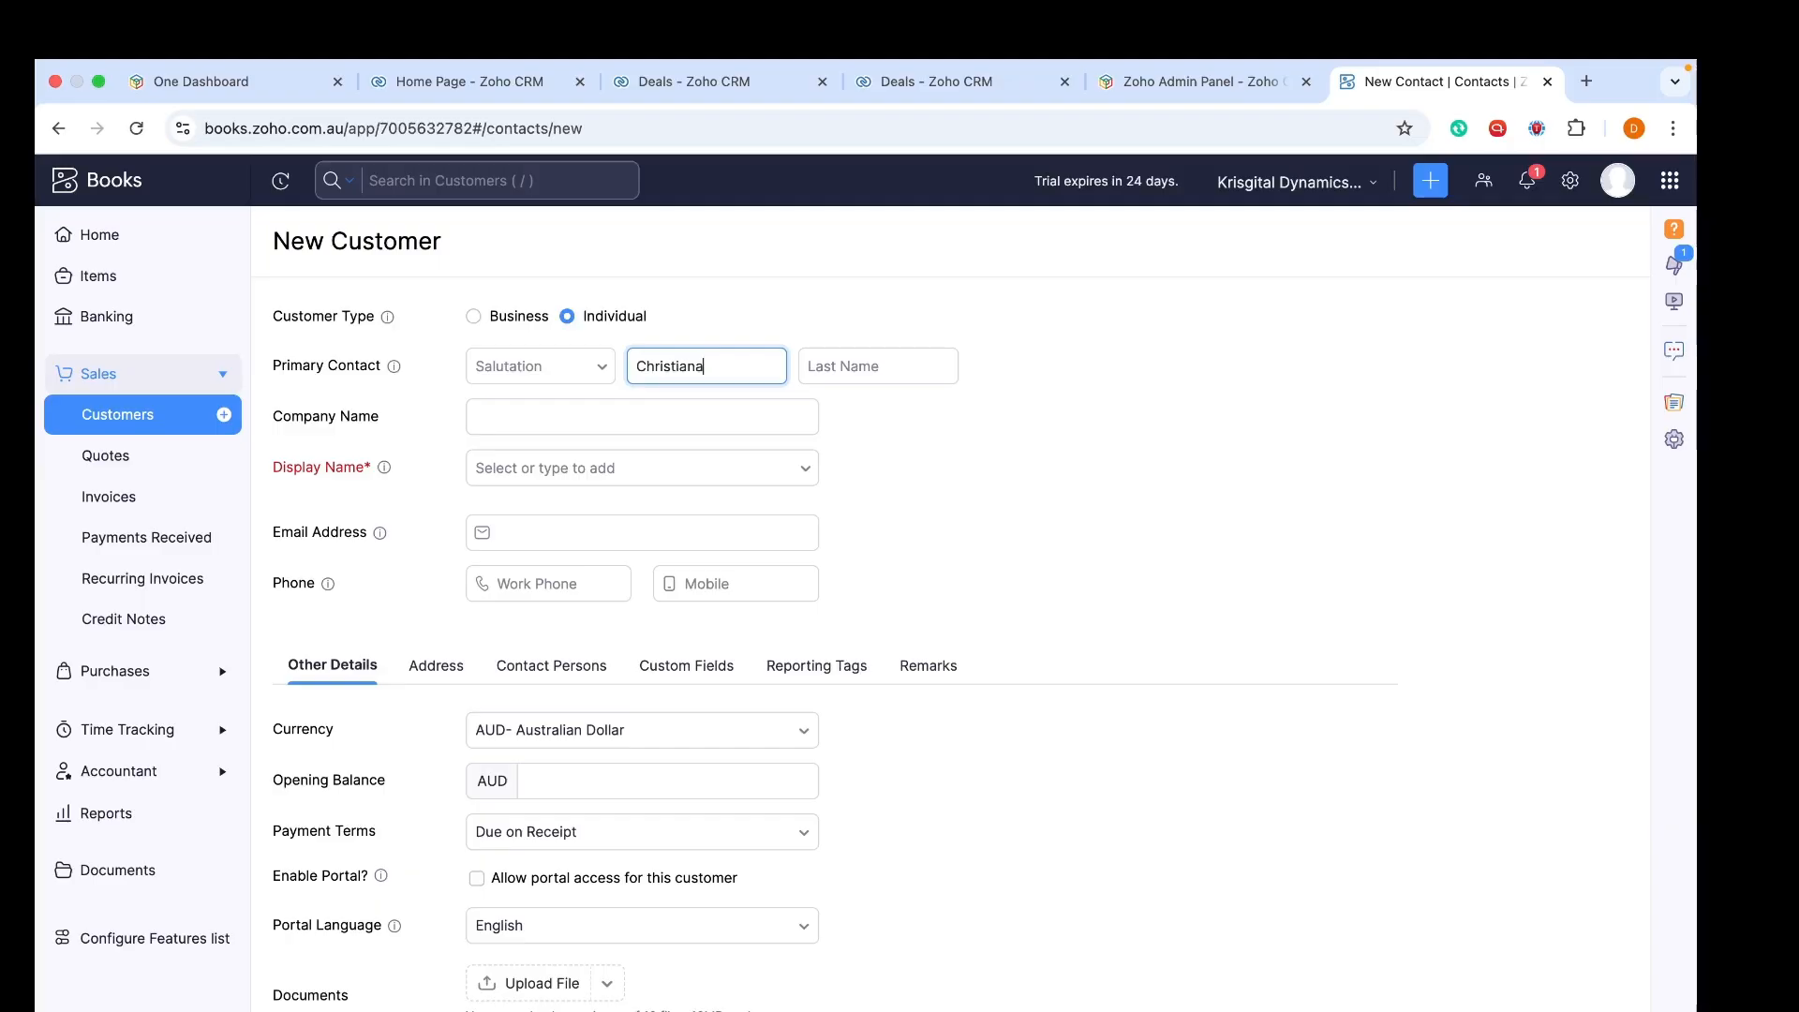
key("Tab")
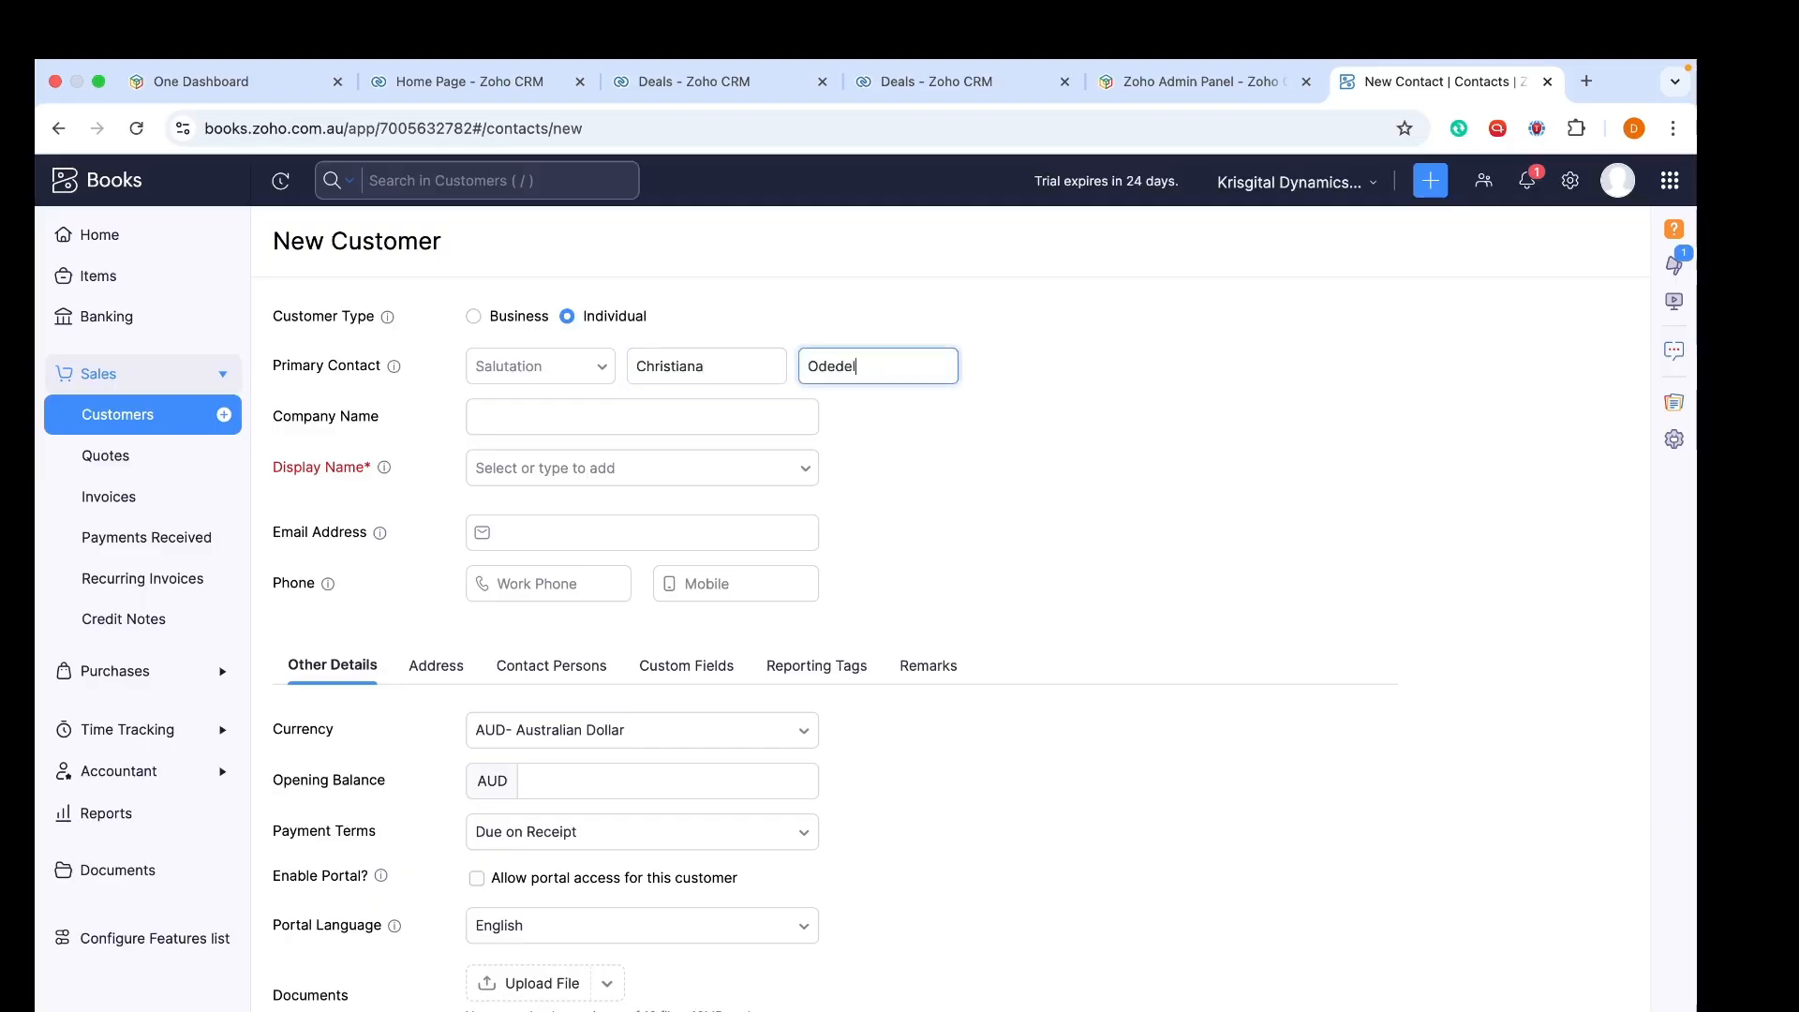
Enter the last name and set company and display name to 'Krisgital dynamics'
left_click(545, 413)
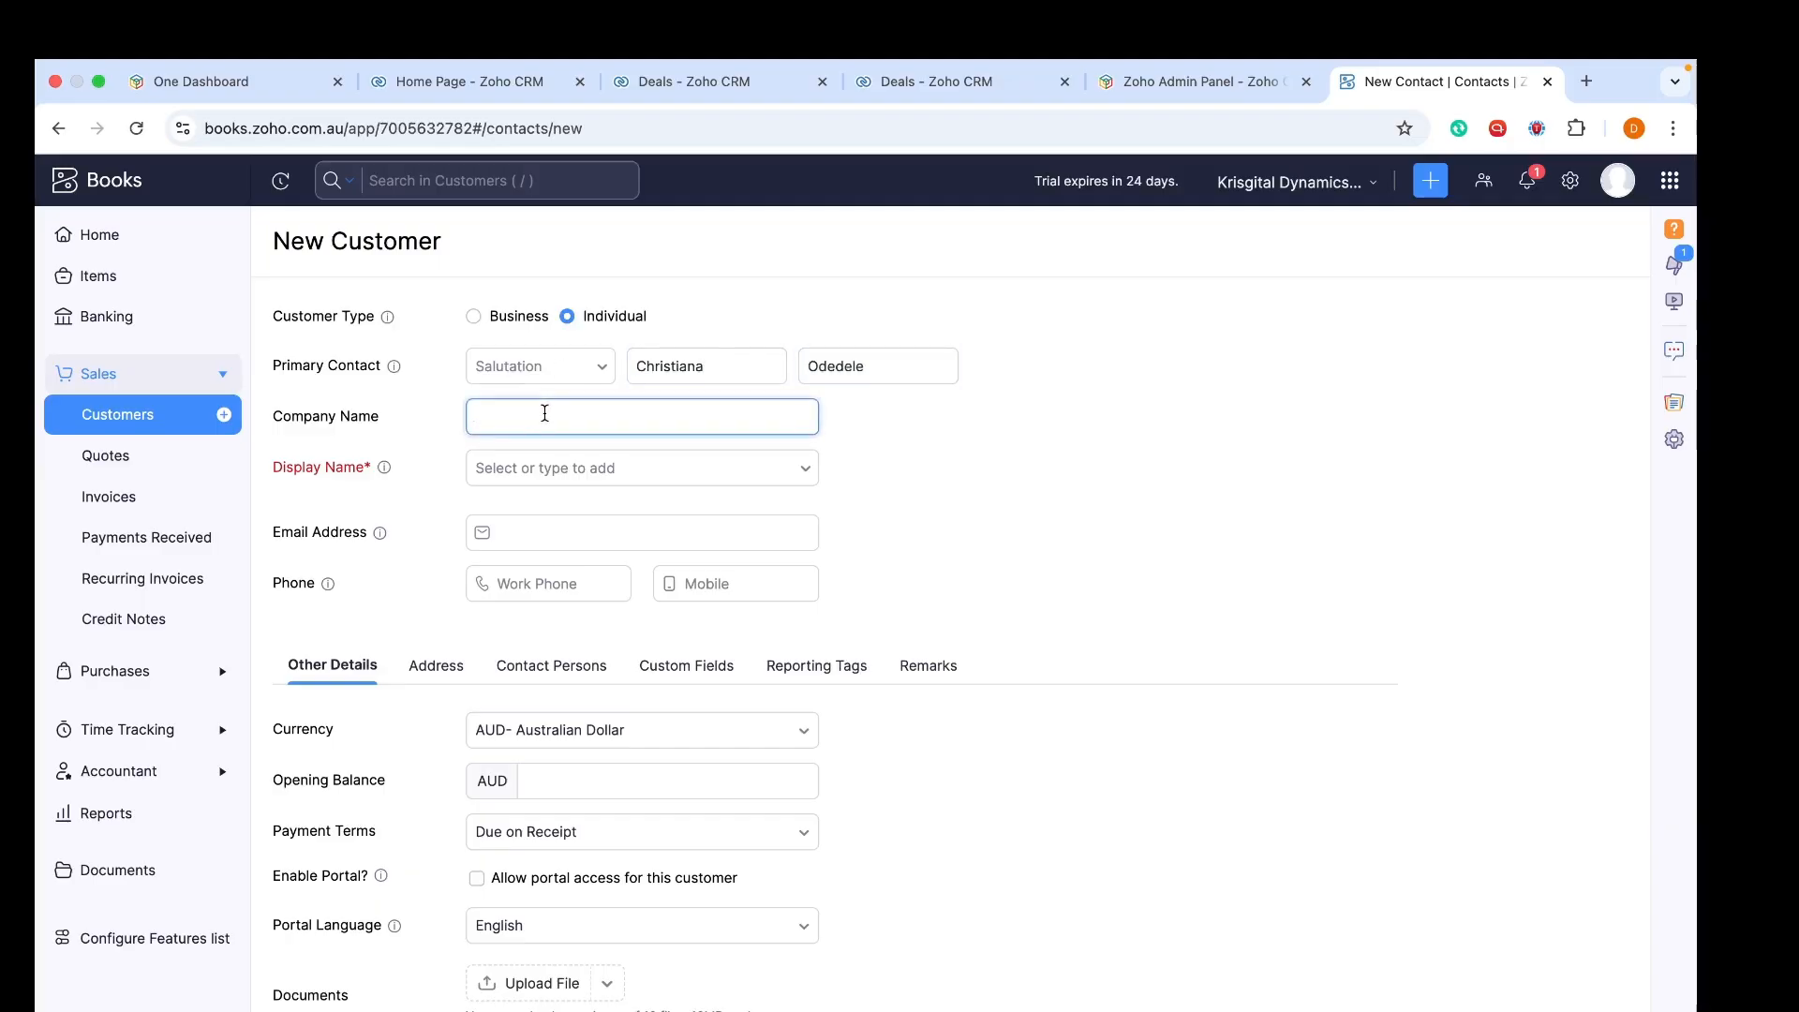
type("Krisgital dynamics")
left_click(517, 468)
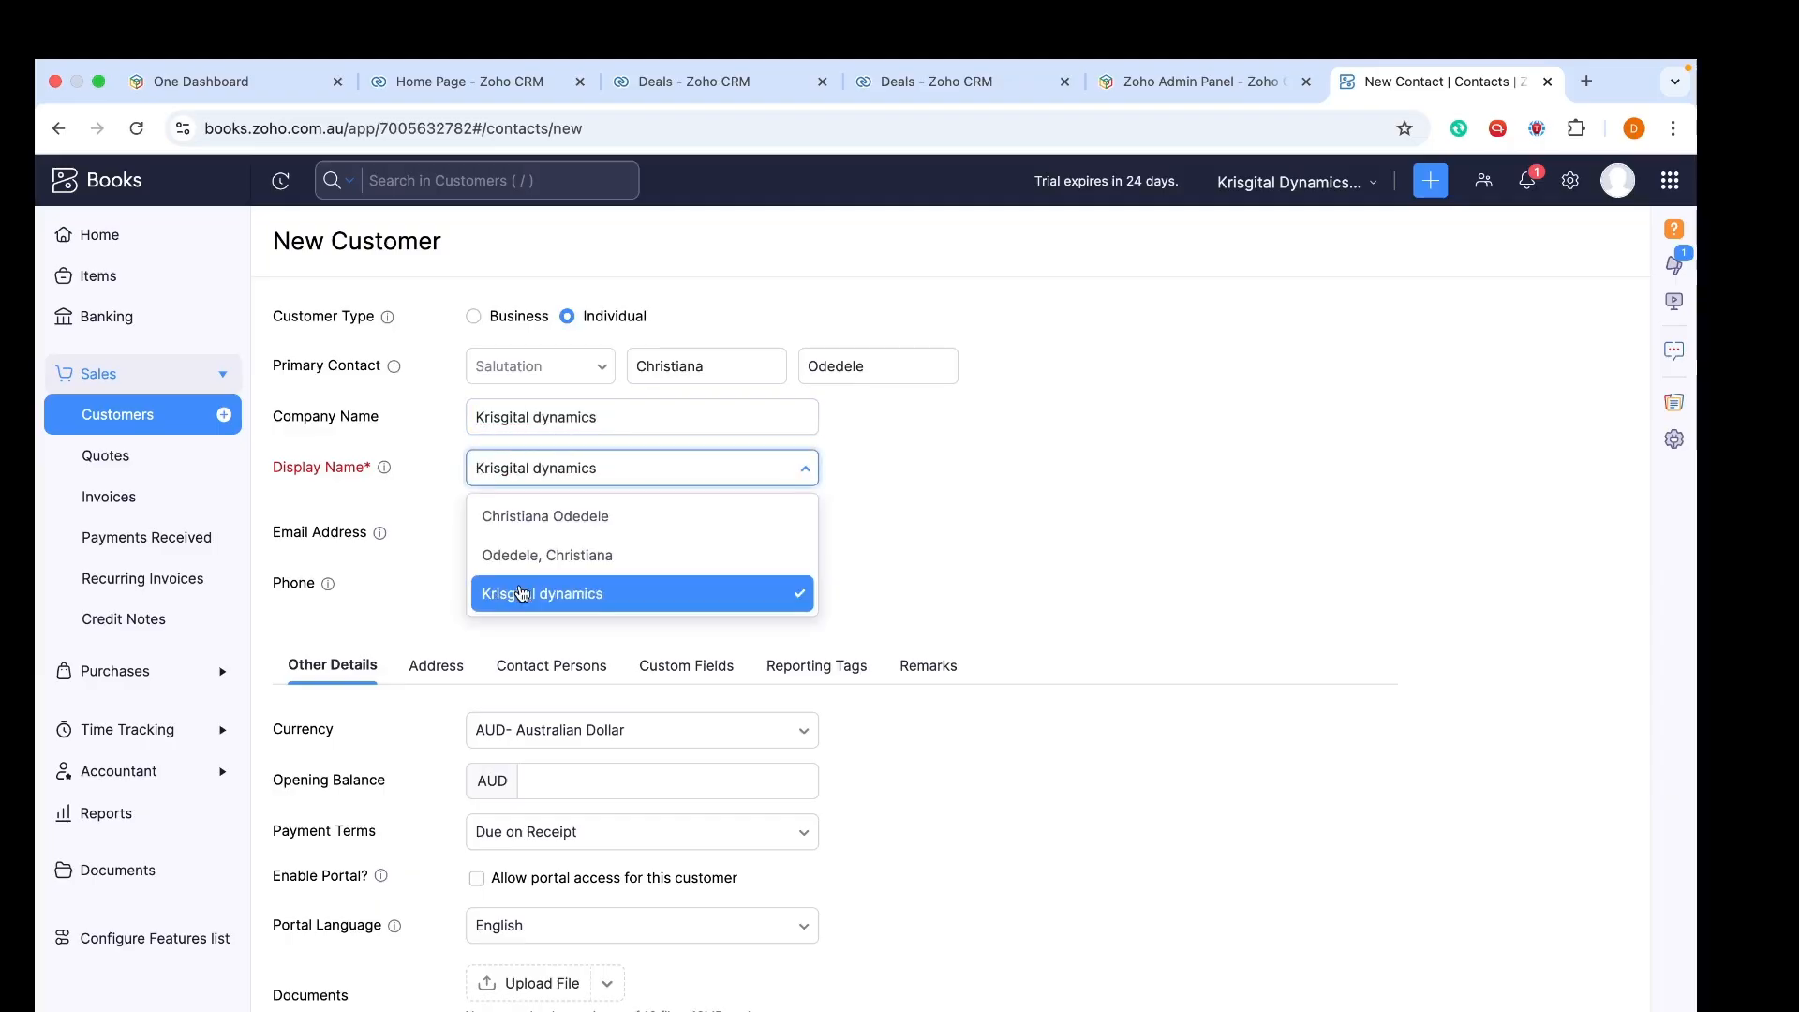
key("Tab")
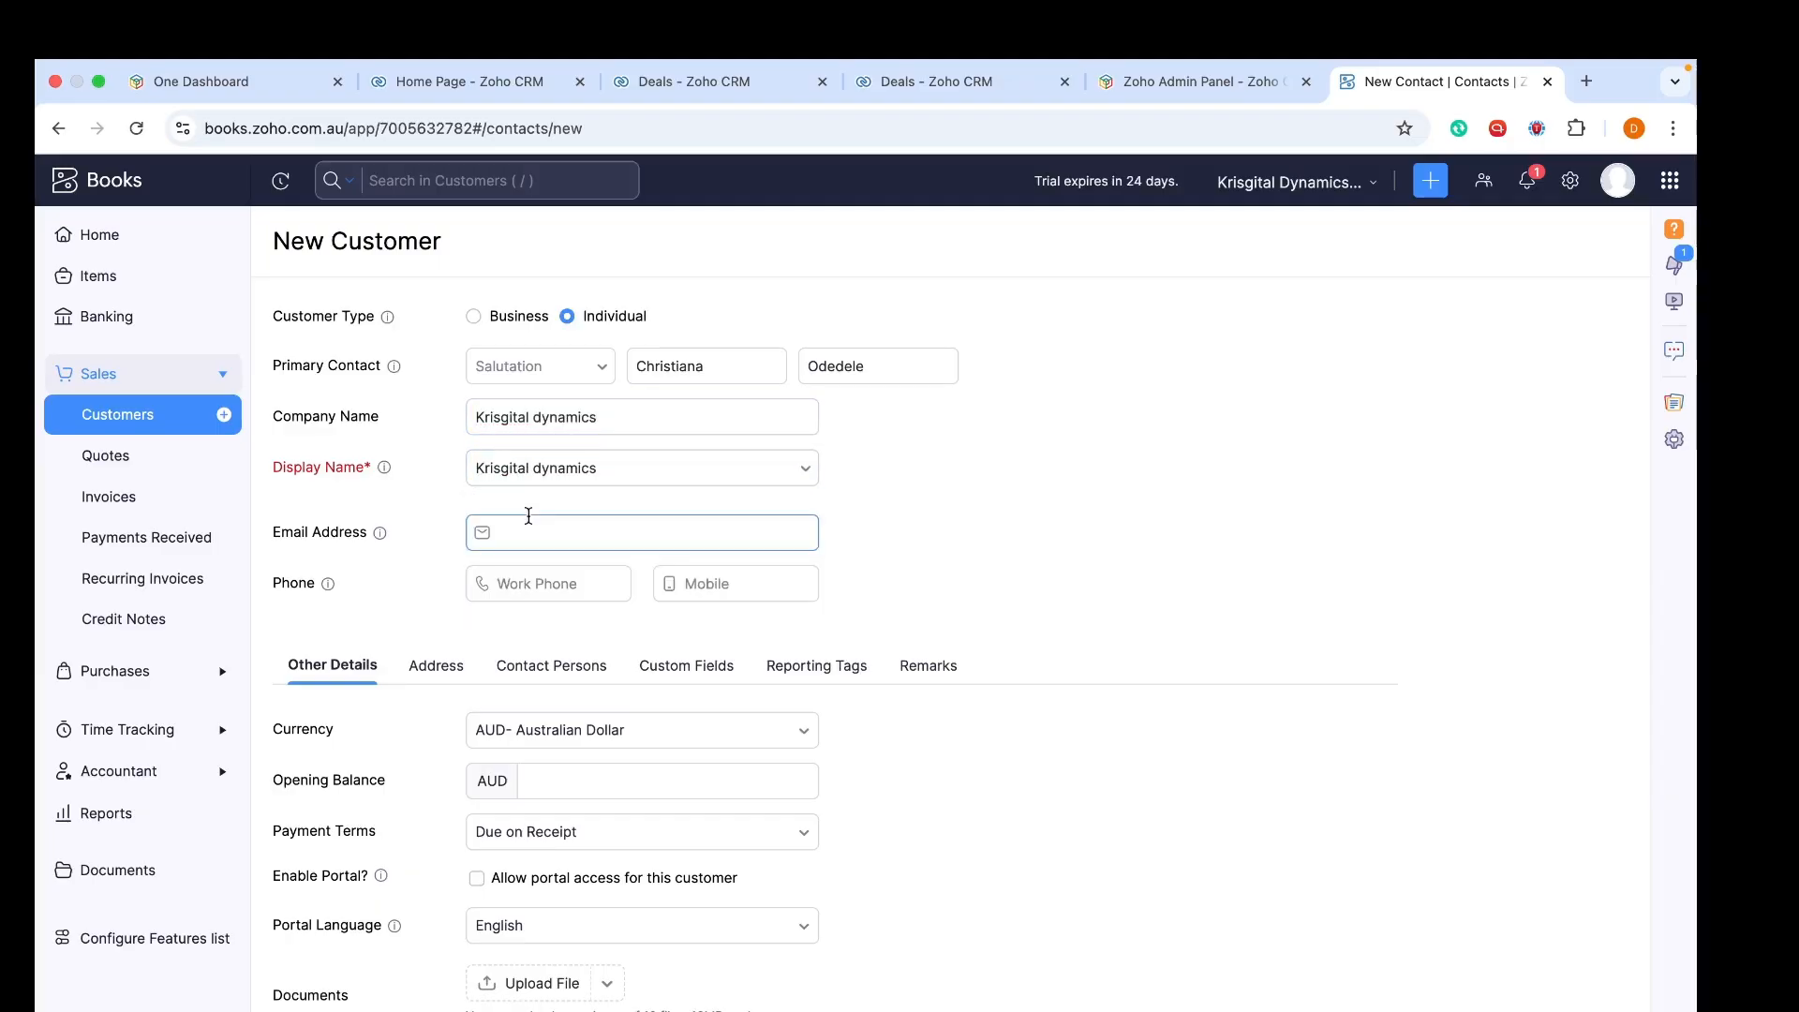
Switch the customer type to Business
left_click(478, 319)
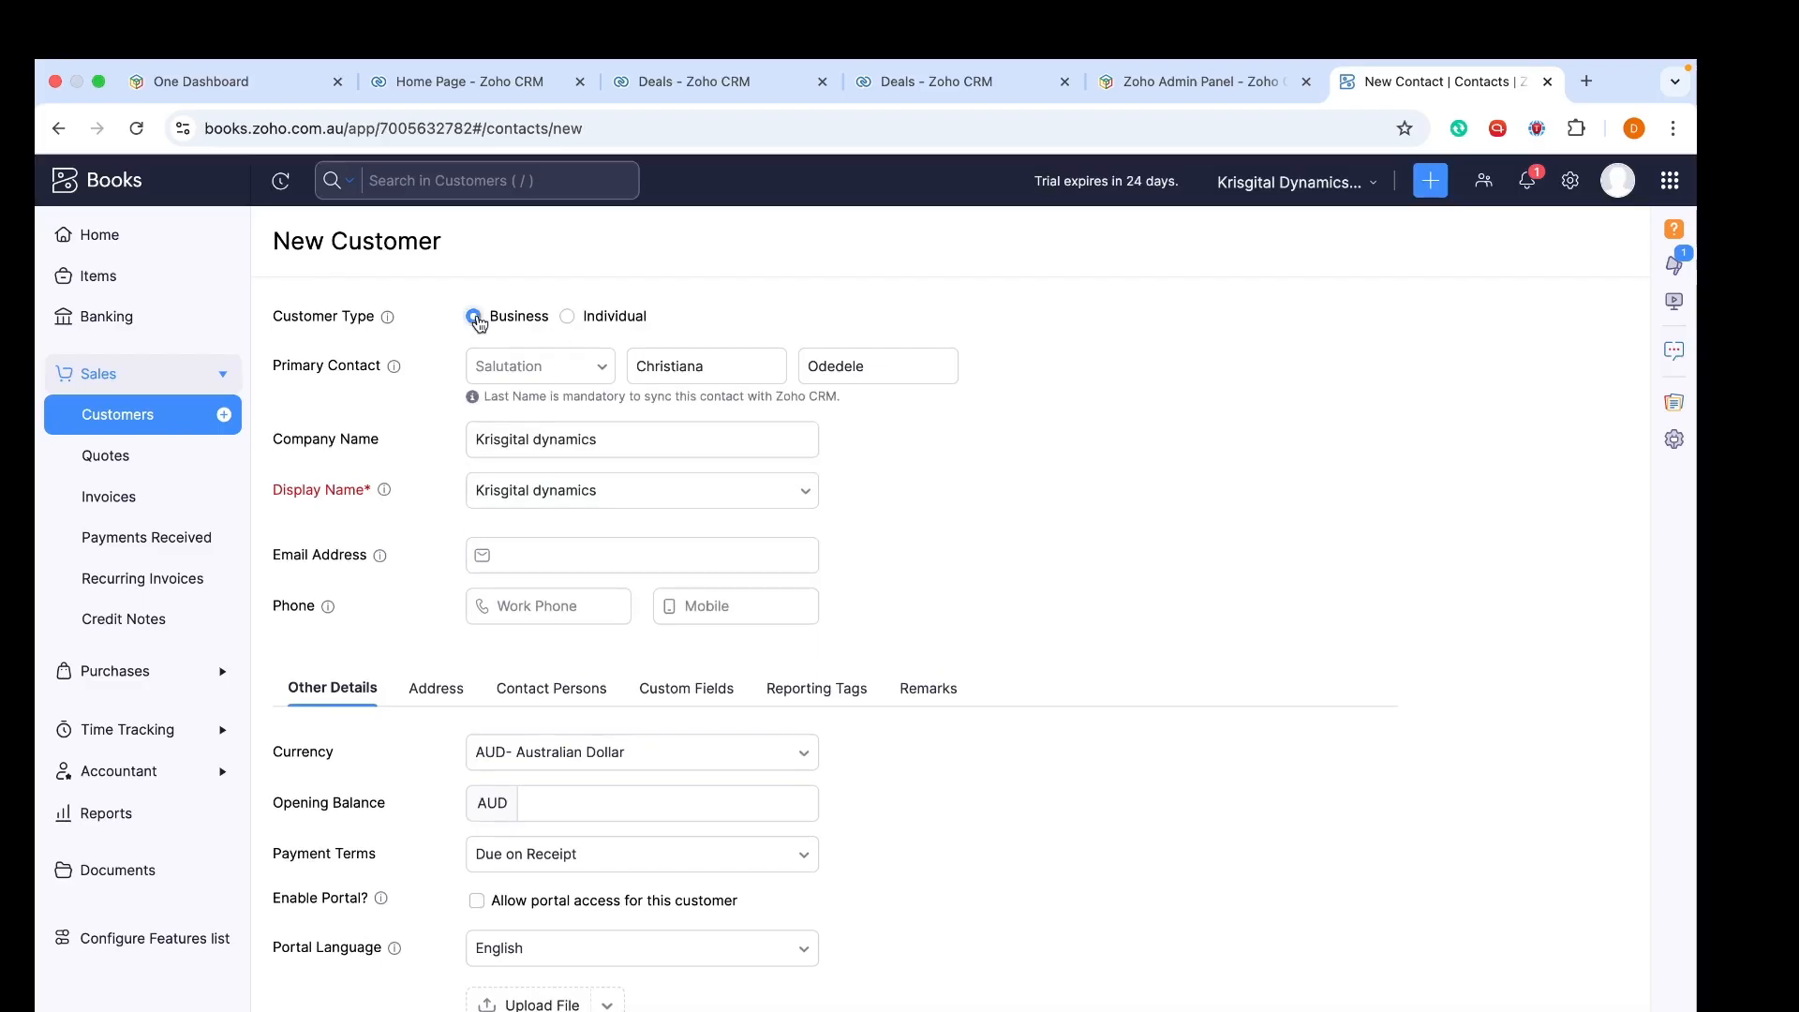
left_click(568, 318)
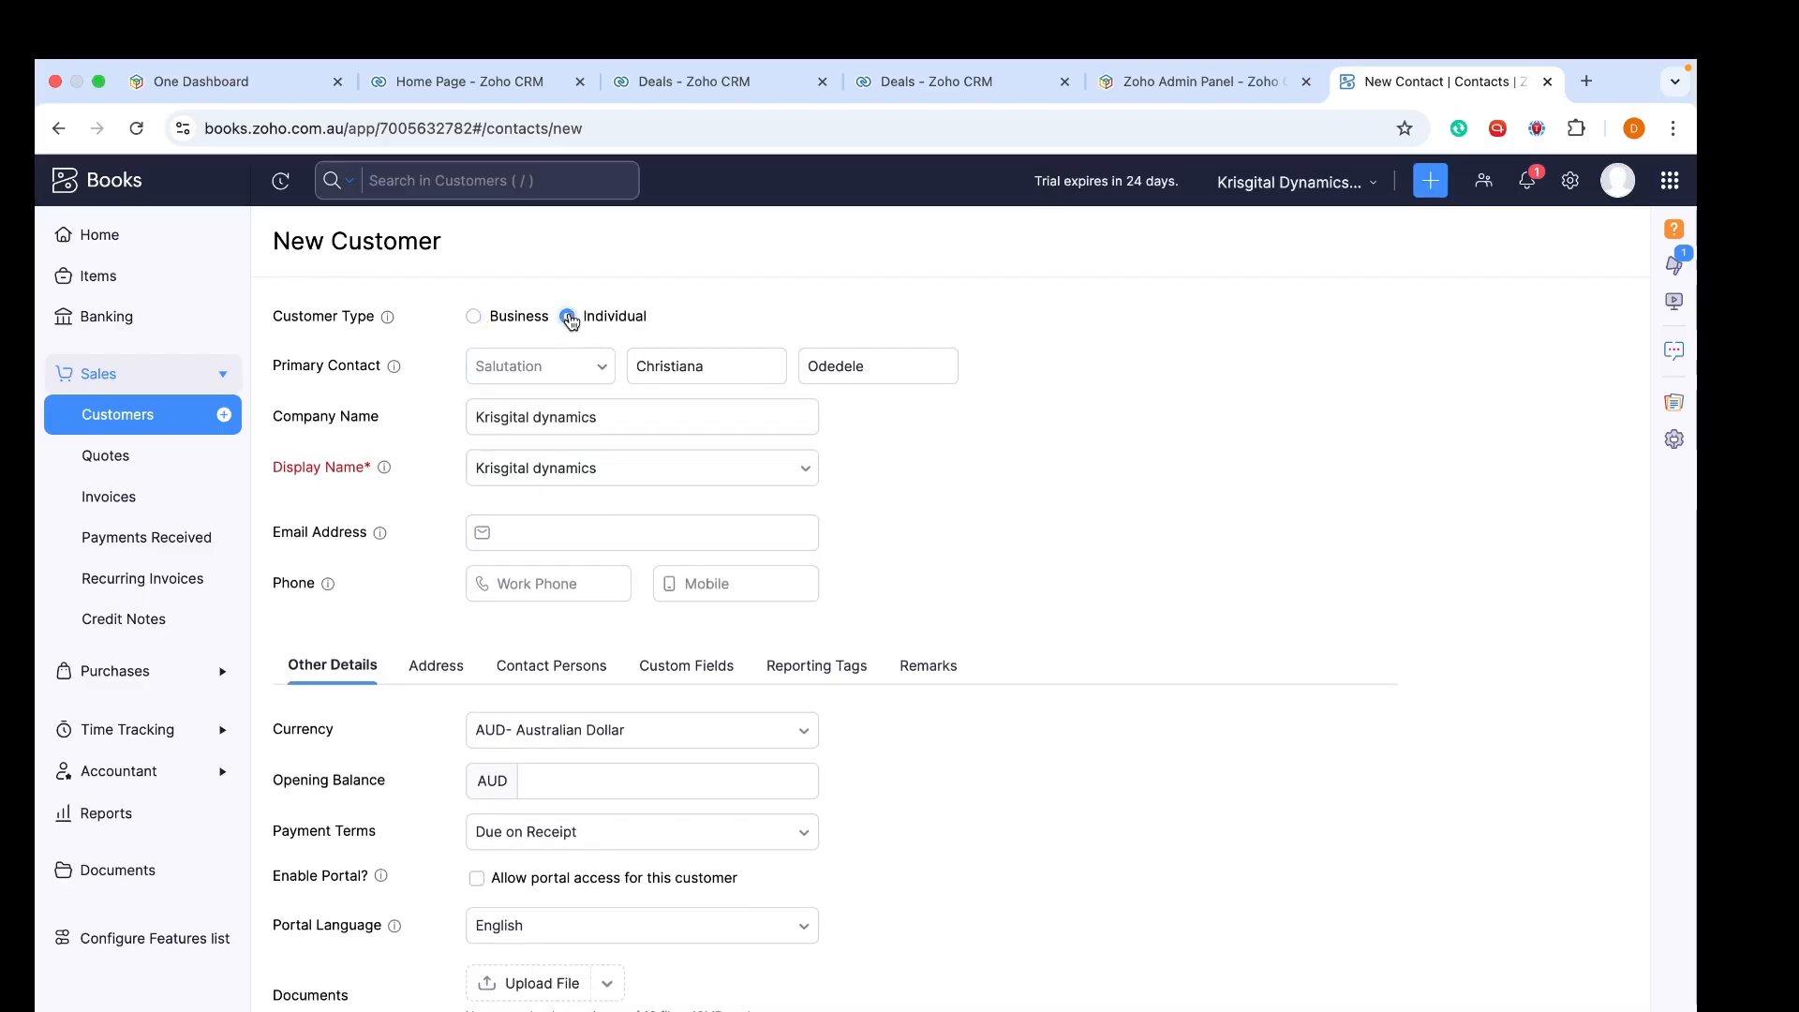
left_click(473, 319)
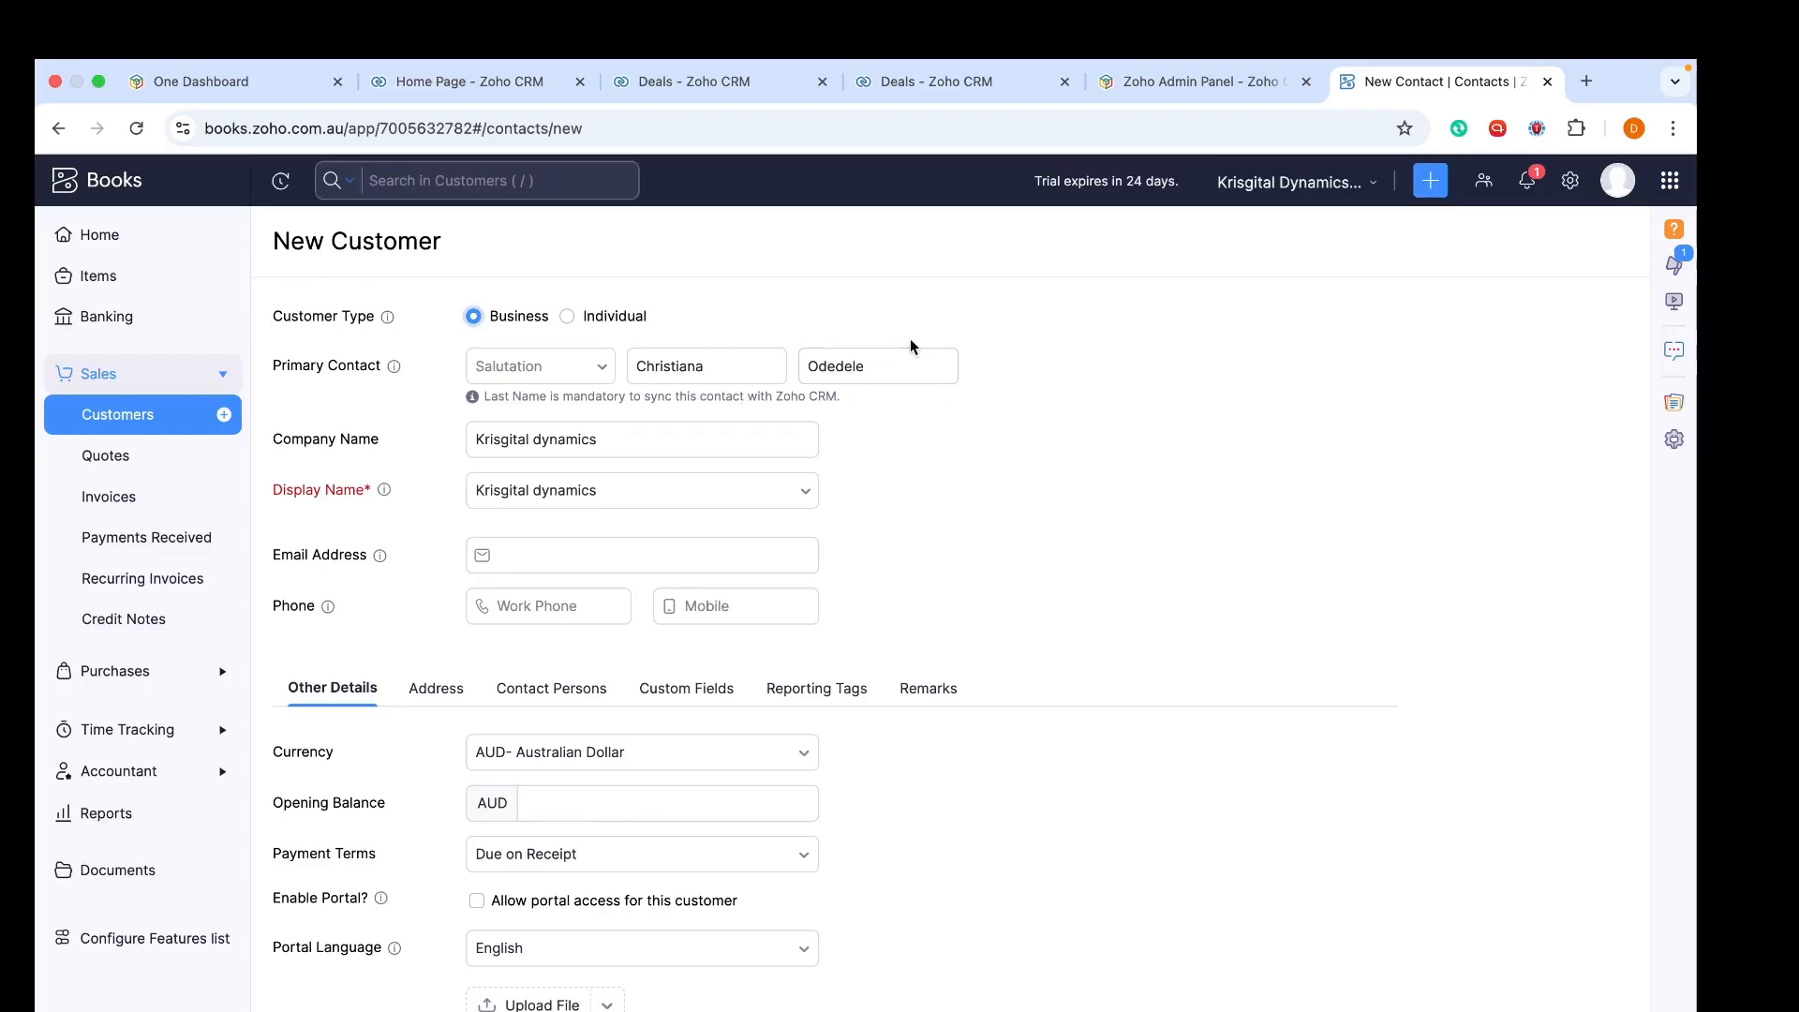
Switch back to Individual and use the customer's full name as display name
scroll(909, 339, "down", 1)
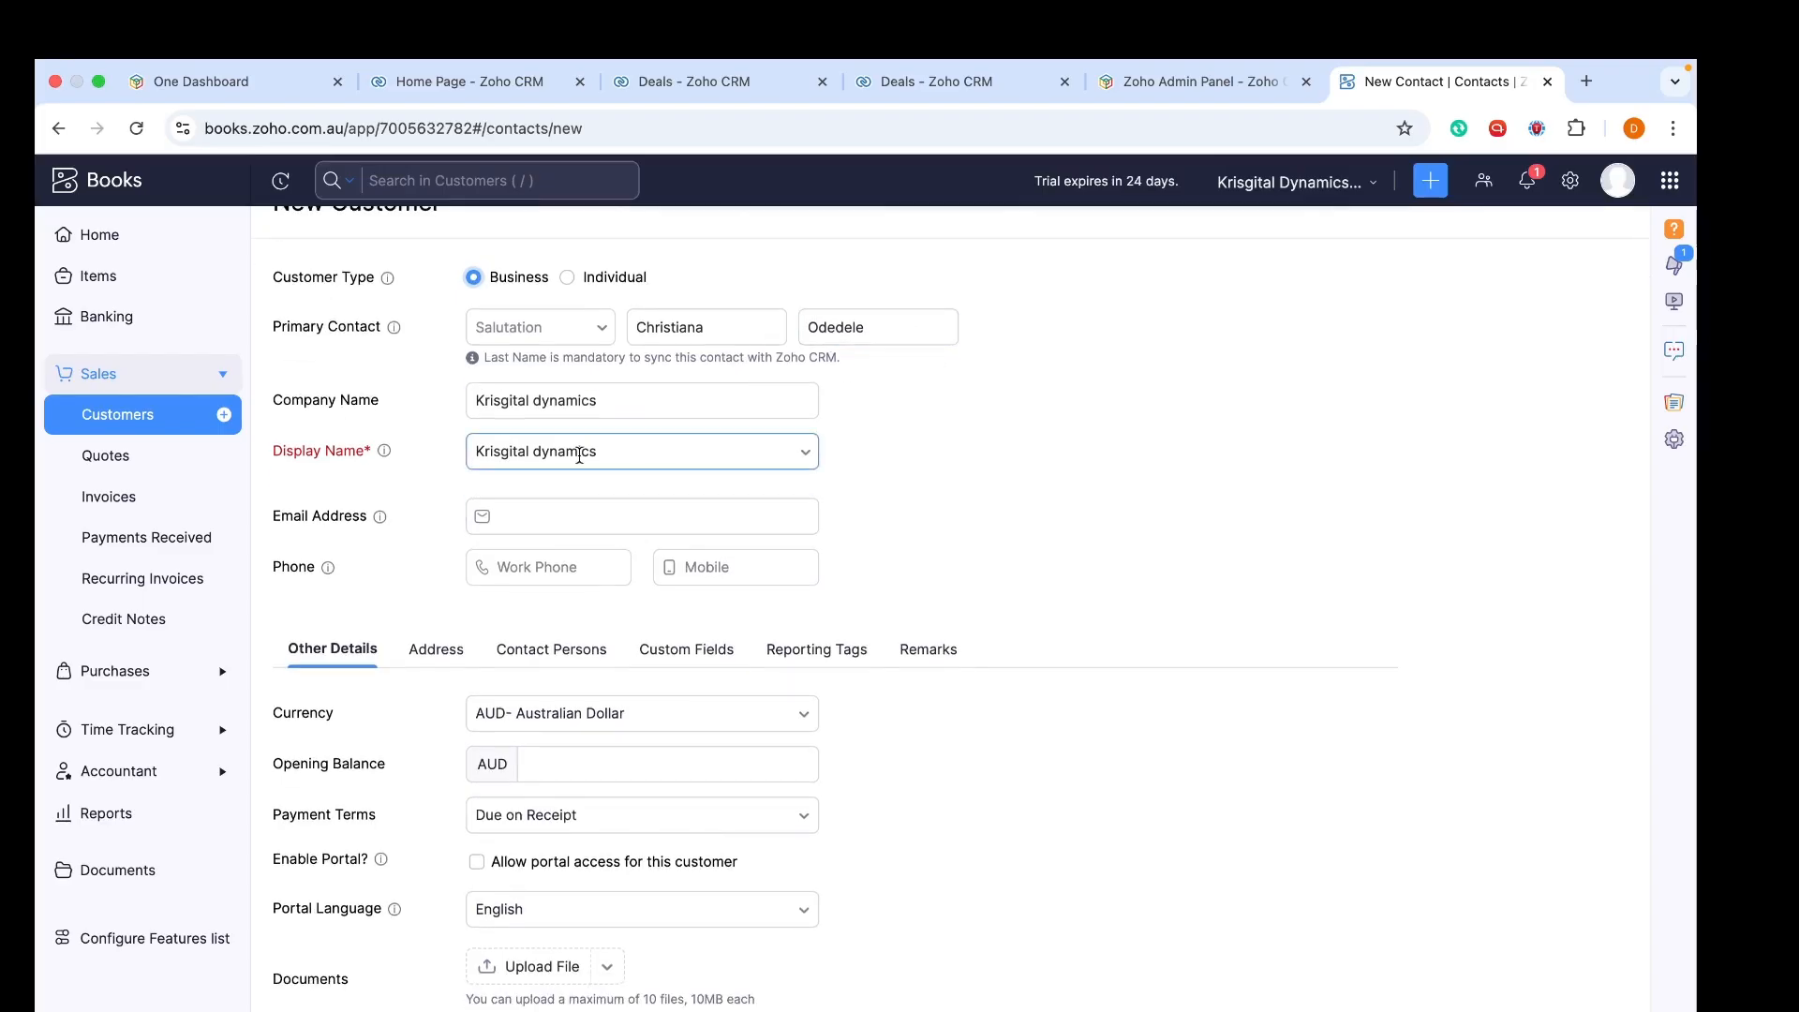
scroll(581, 454, "up", 1)
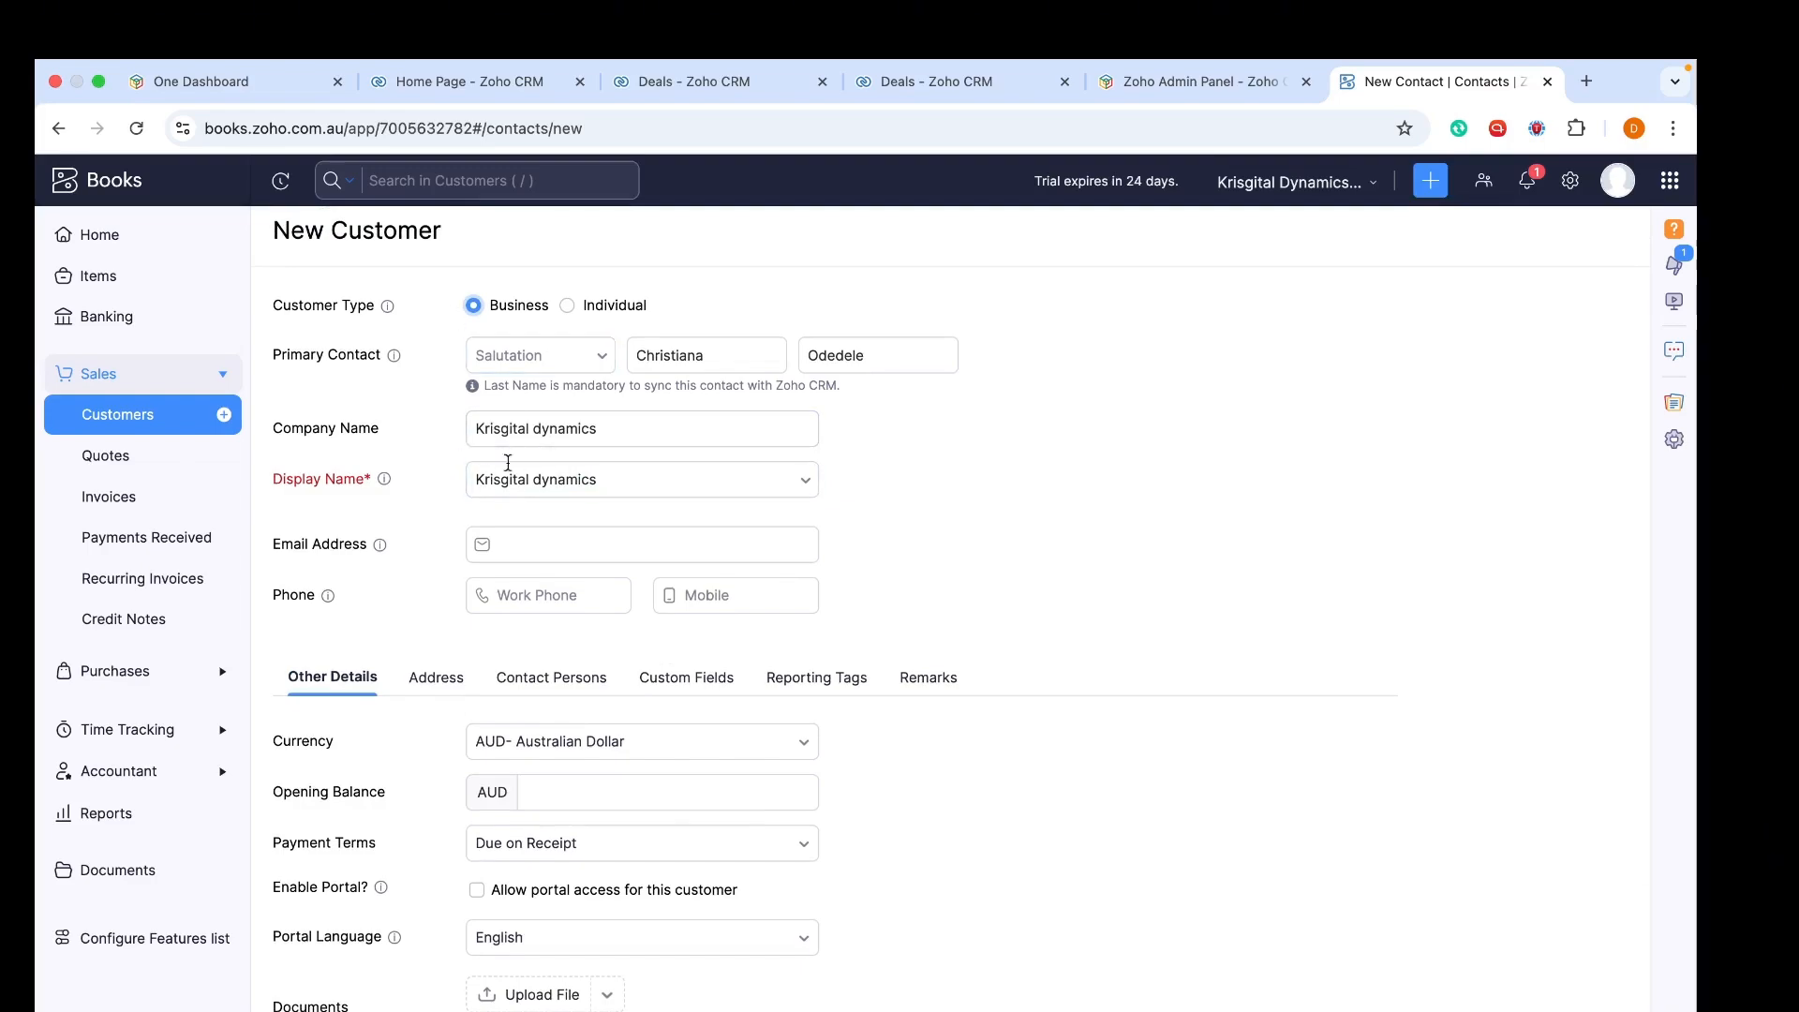
left_click(568, 306)
left_click(543, 457)
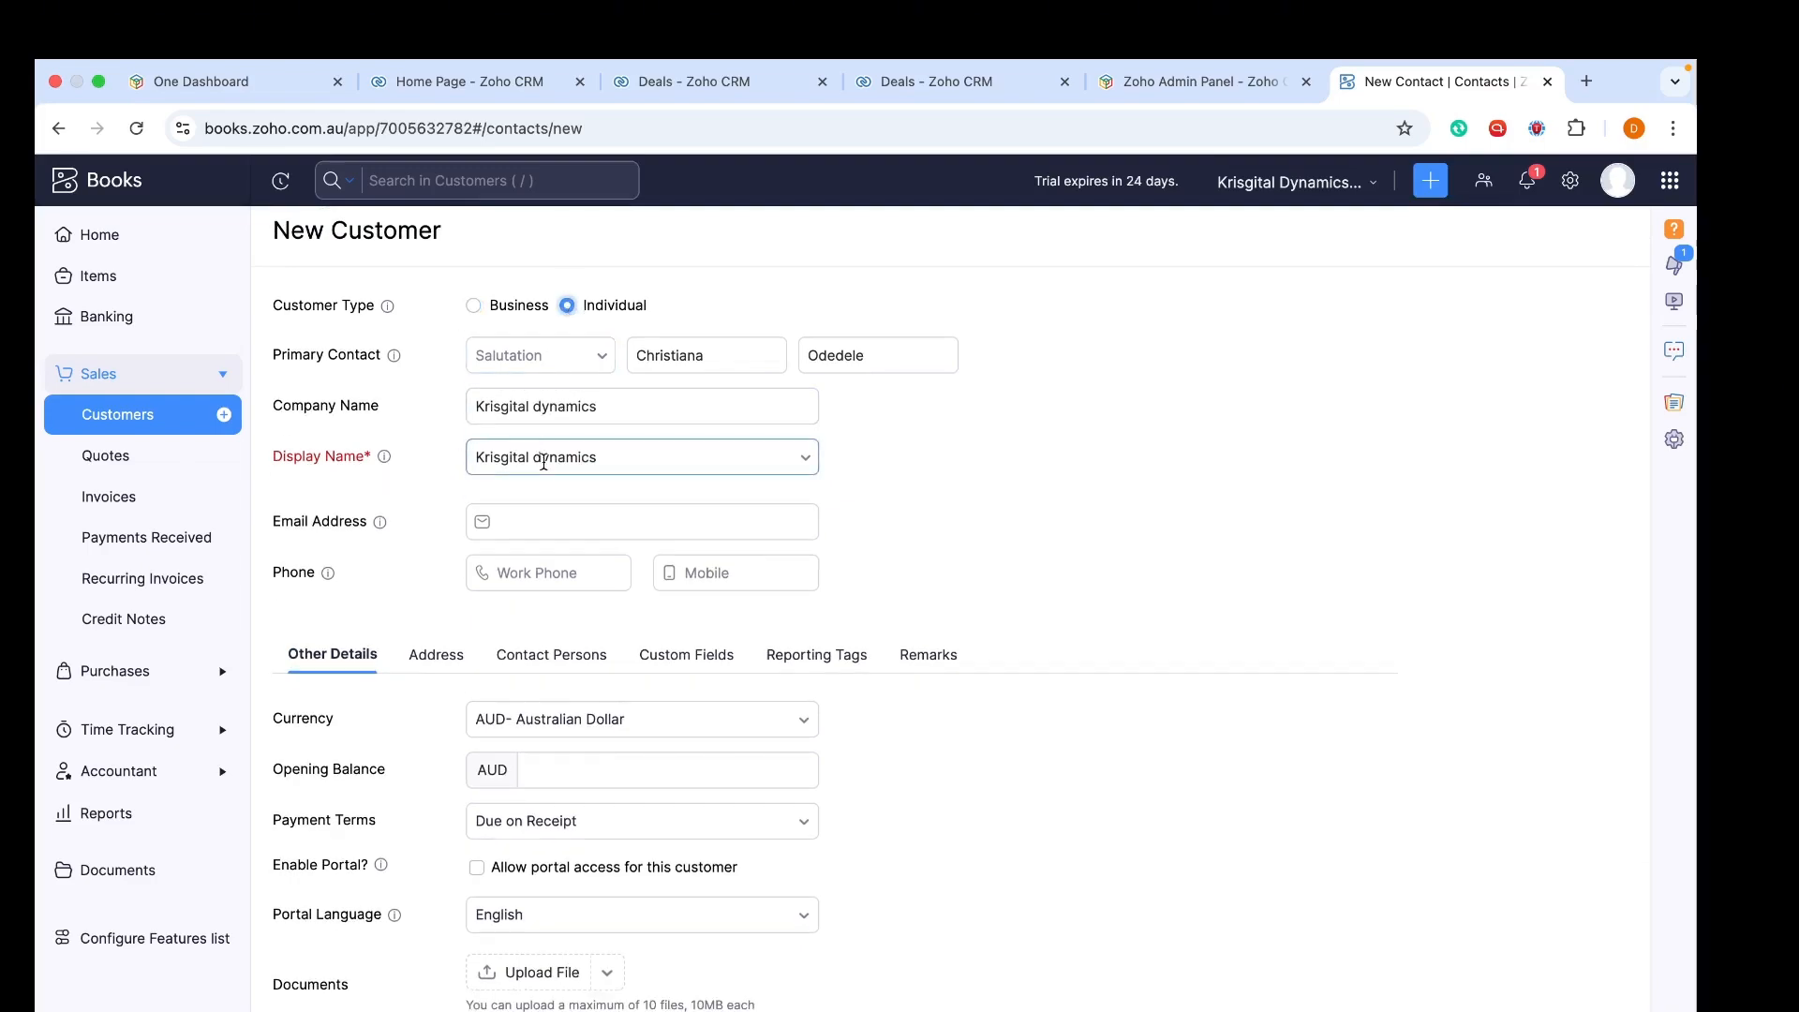
left_click(536, 511)
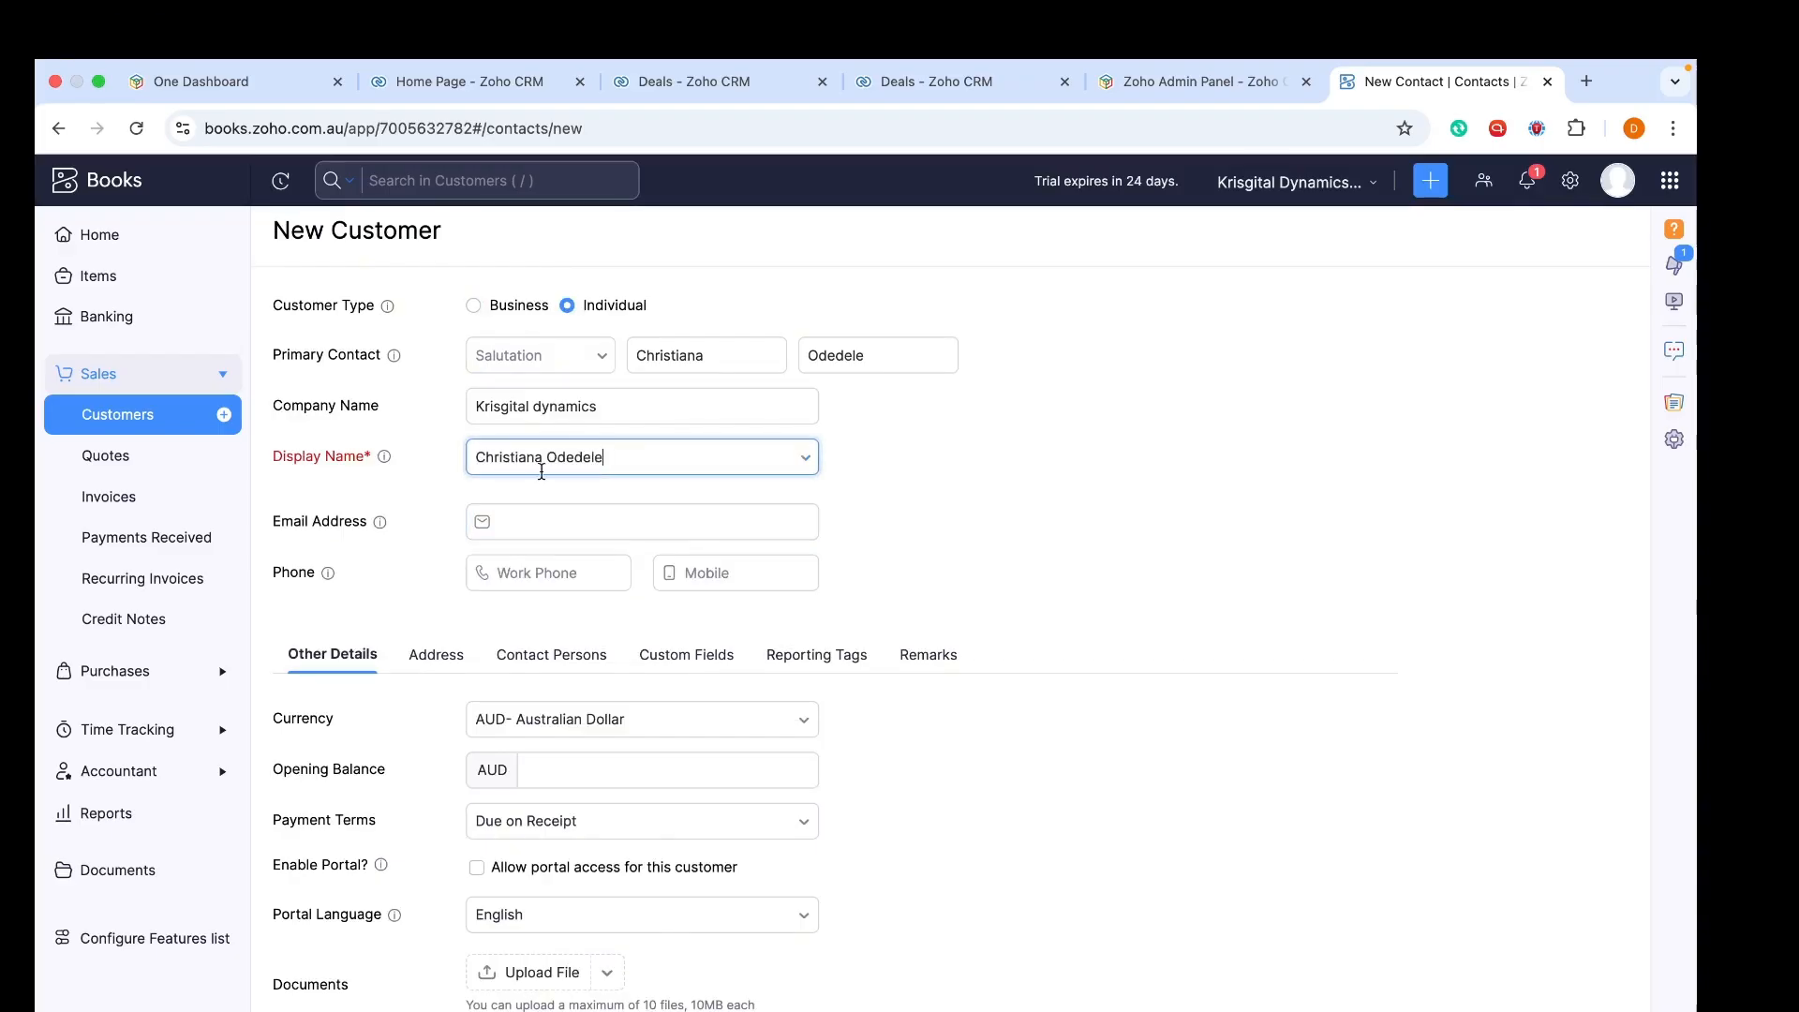
Begin entering the customer's e-mail address, then leave the field
scroll(558, 412, "down", 2)
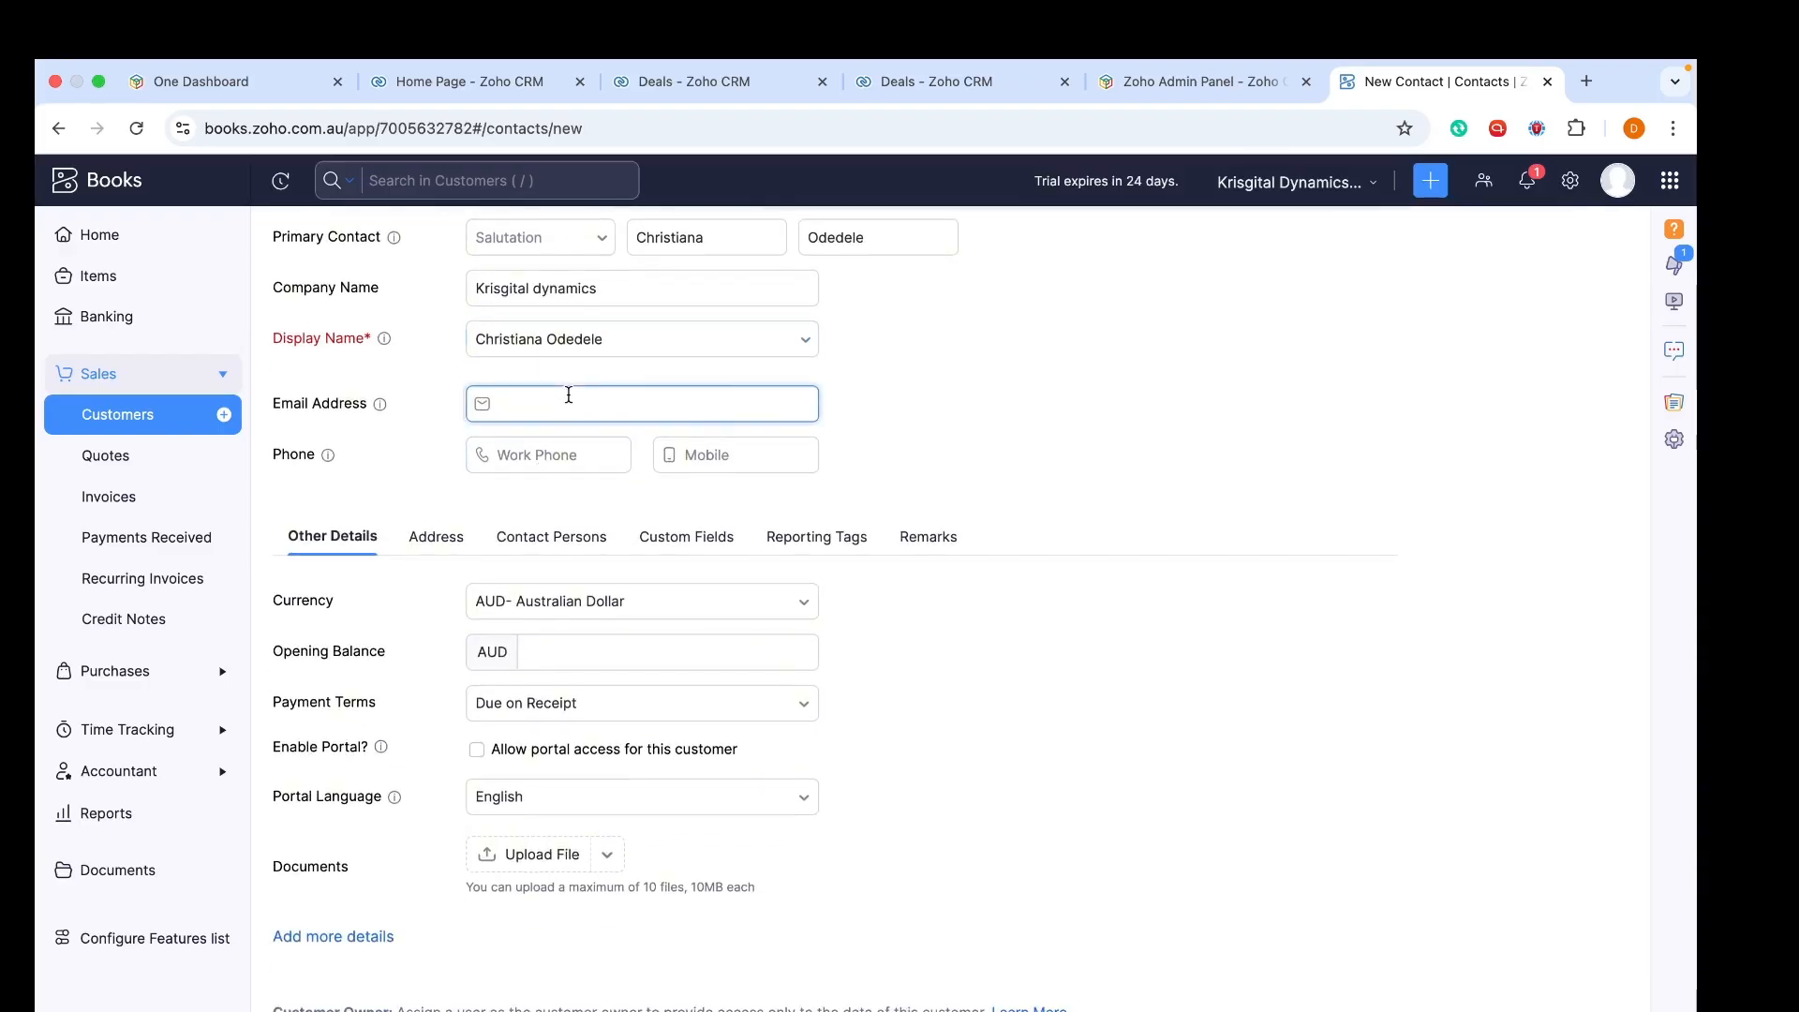
type("christia")
key("BackSpace")
key("BackSpace")
key("BackSpace")
key("BackSpace")
key("BackSpace")
key("BackSpace")
key("BackSpace")
key("BackSpace")
left_click(840, 460)
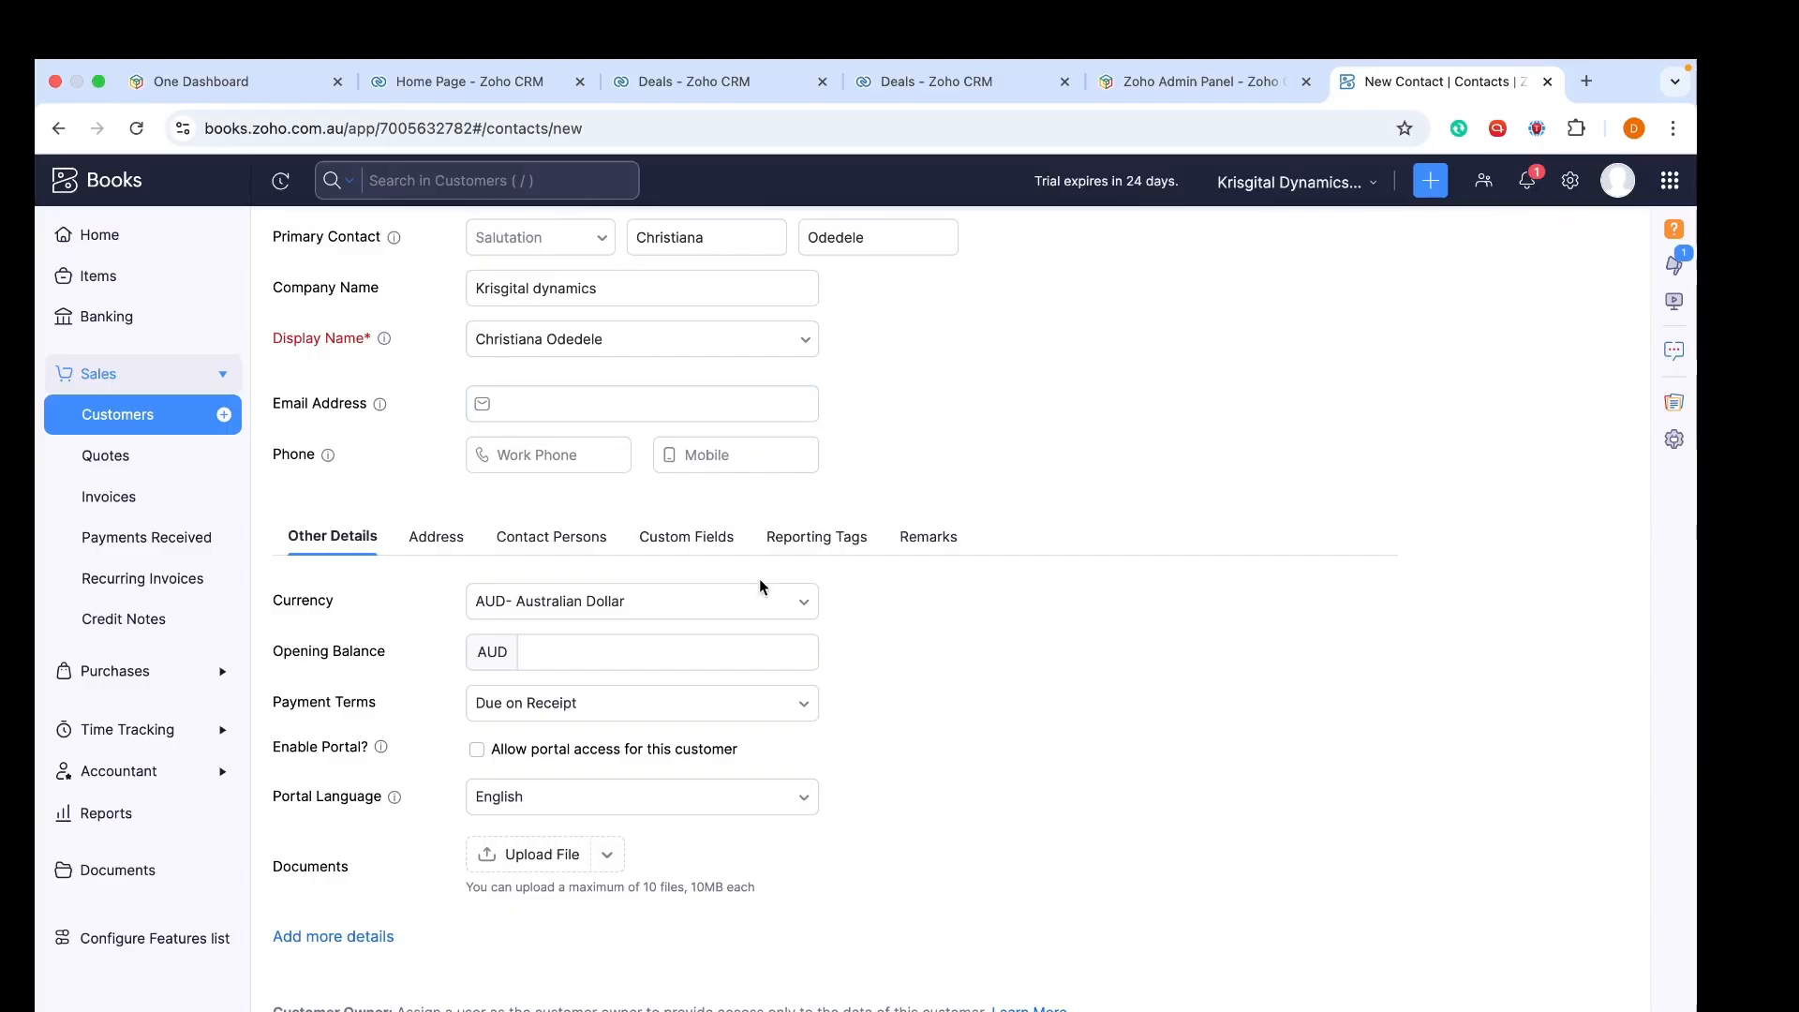
Type 200 as opening balance, then clear it so it stays empty
left_click(562, 652)
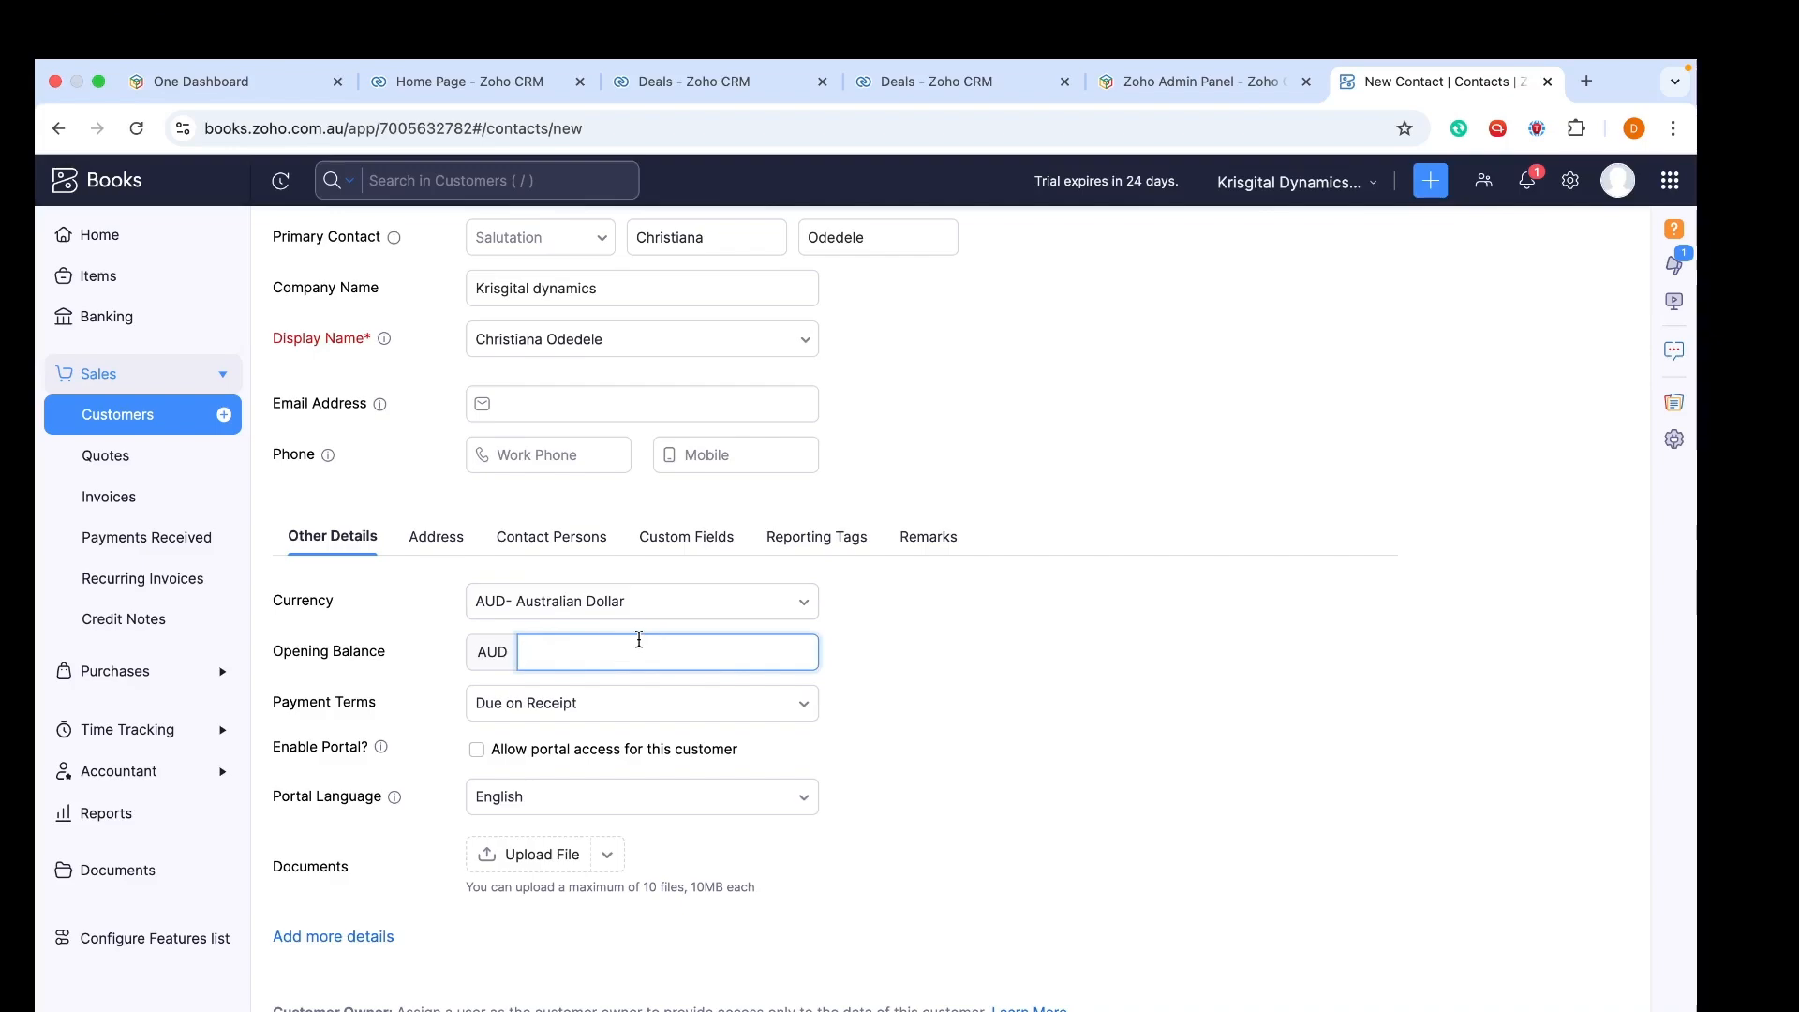
type("200")
key("BackSpace")
key("BackSpace")
key("BackSpace")
left_click(1119, 670)
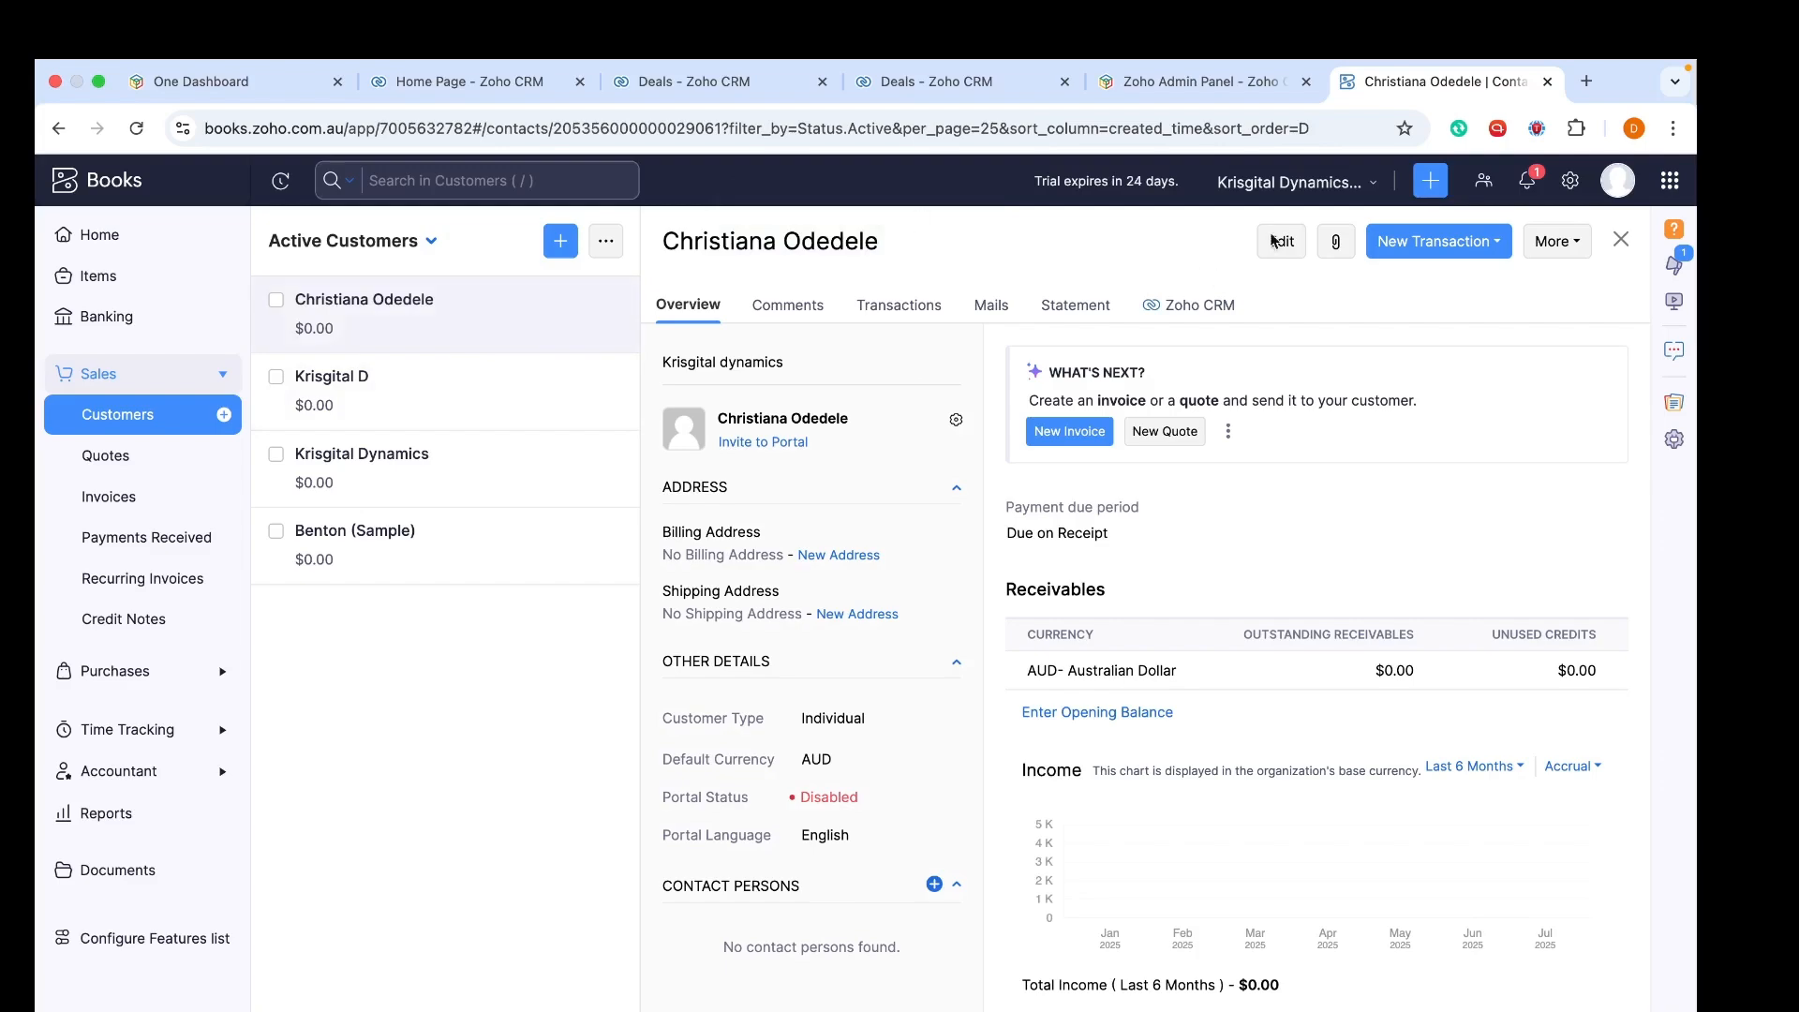
Show the customer's new transaction options, such as Invoice, Customer Payment, Quote and Credit Note
left_click(1446, 242)
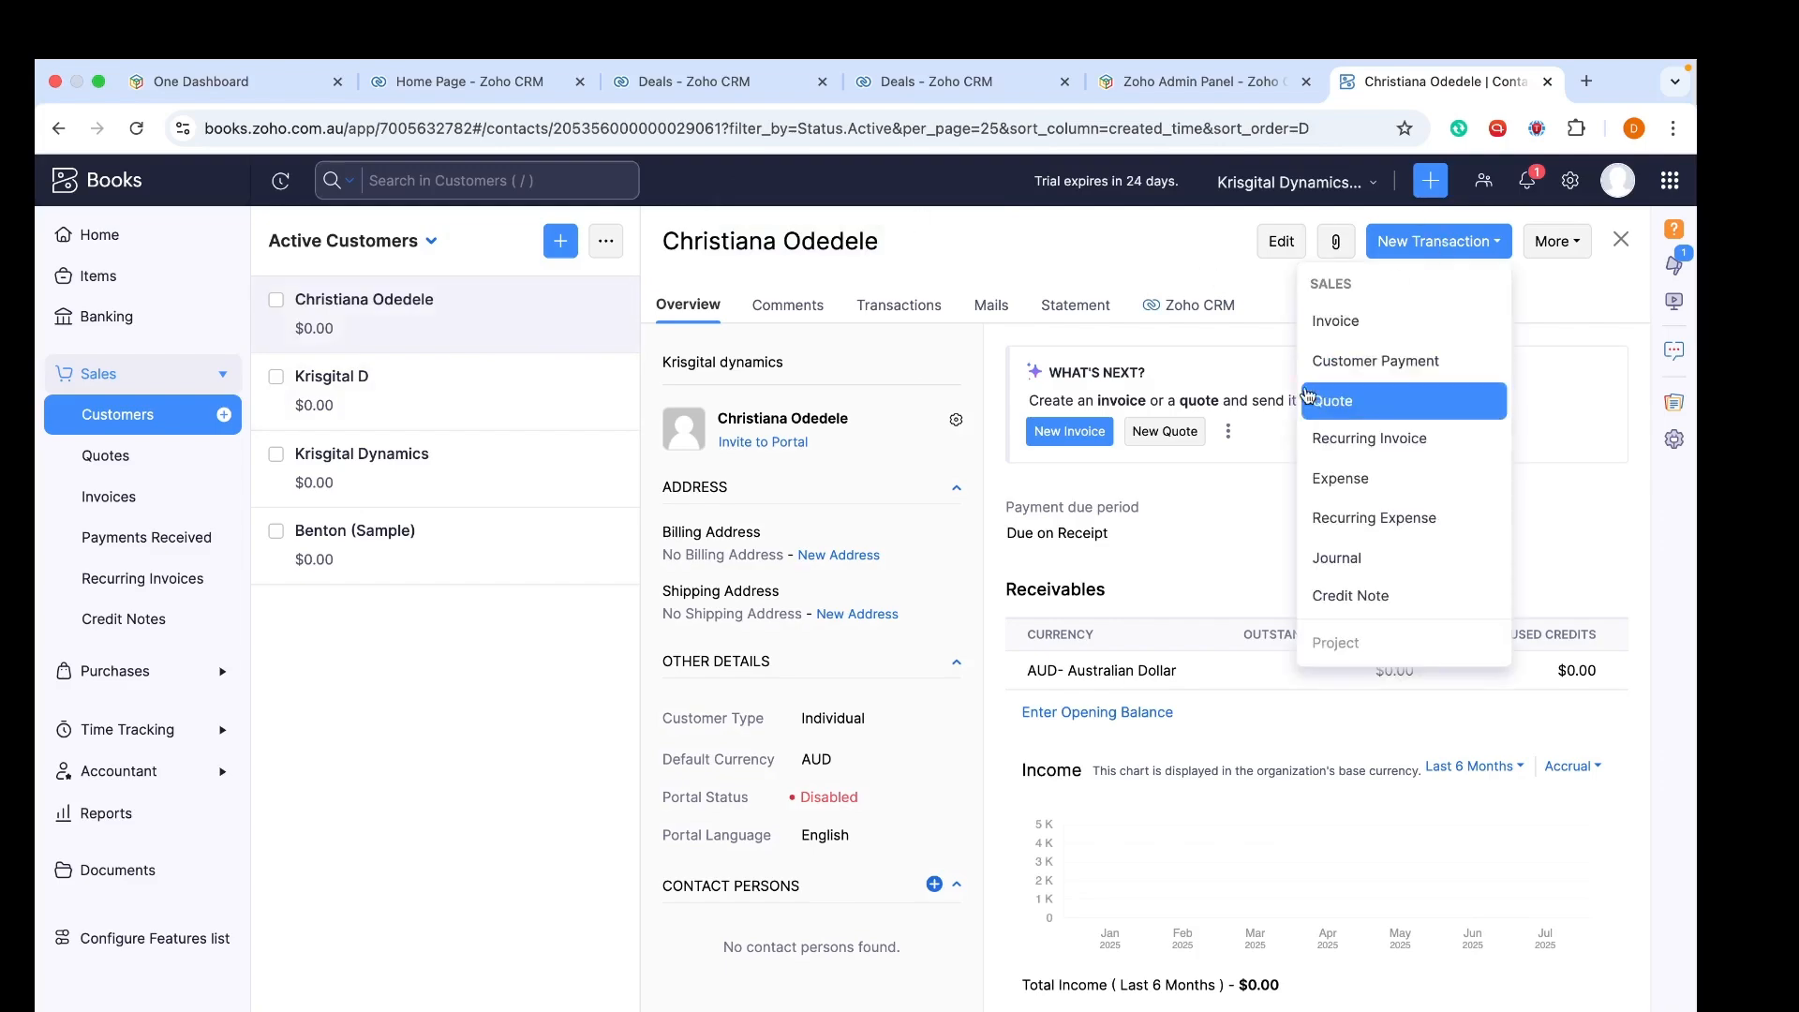
Start a new quote for the new customer with an expiry date of 31/07/2025
left_click(225, 459)
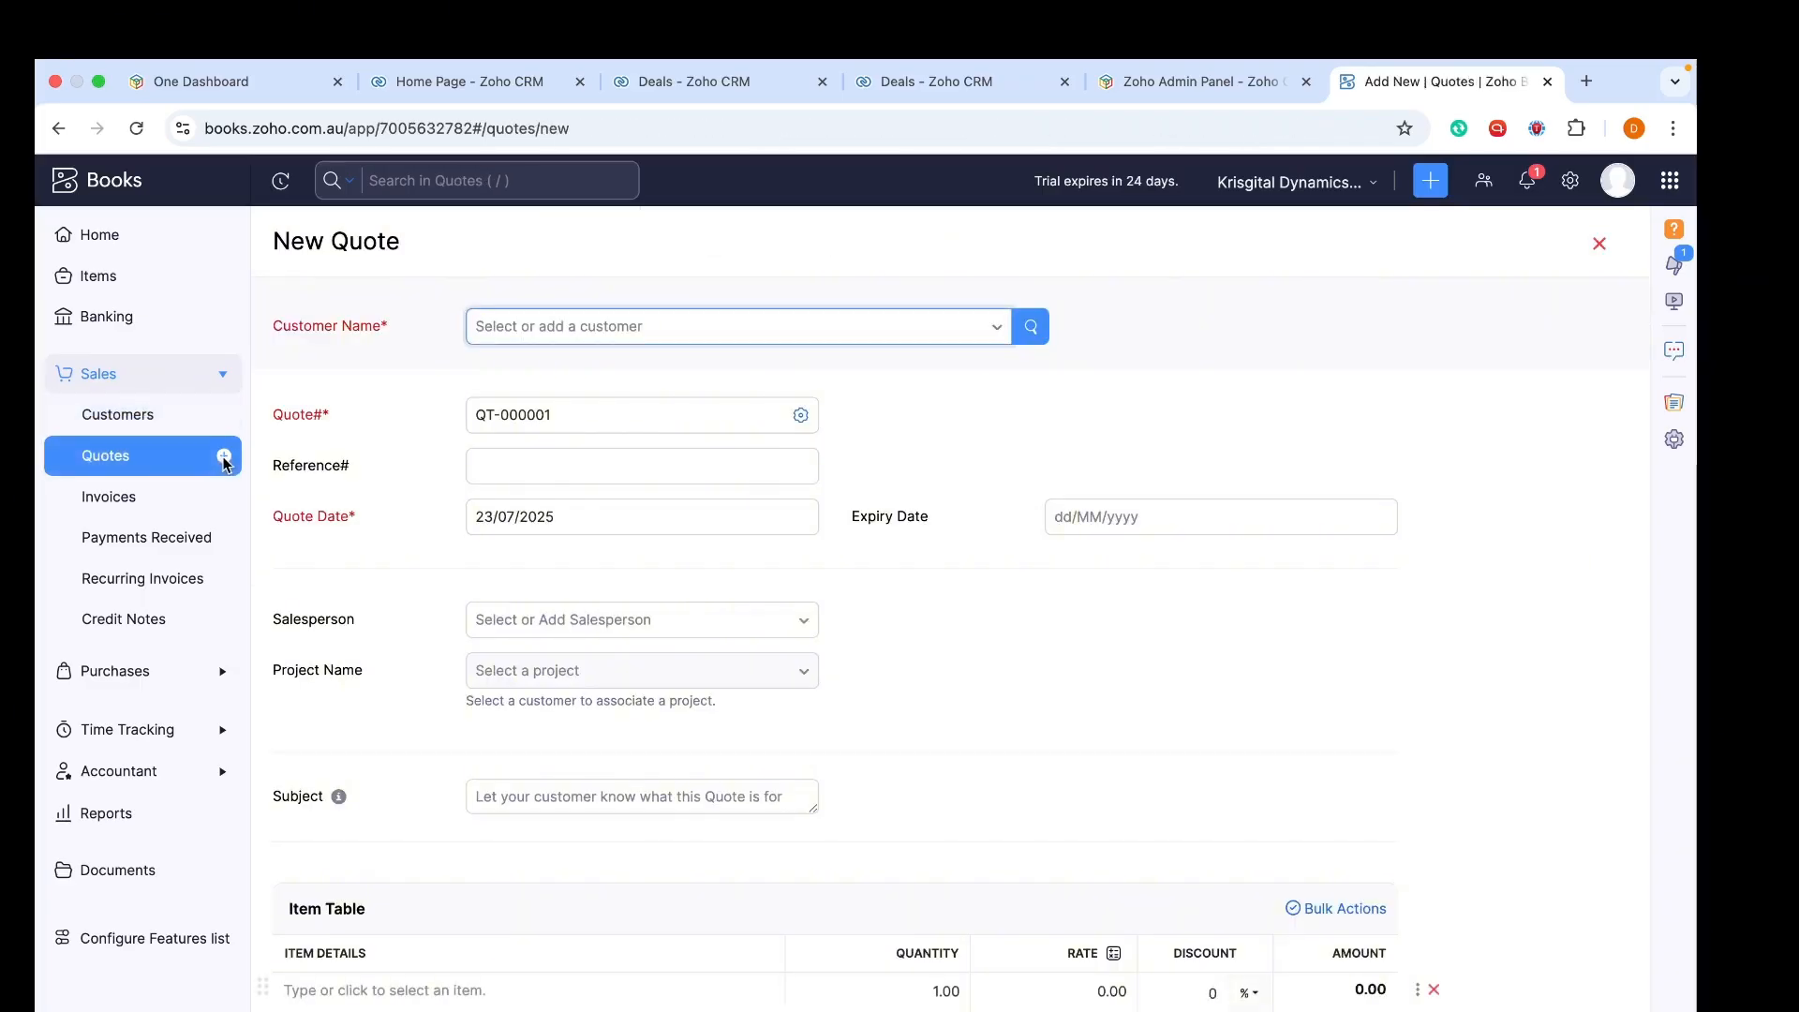
left_click(553, 326)
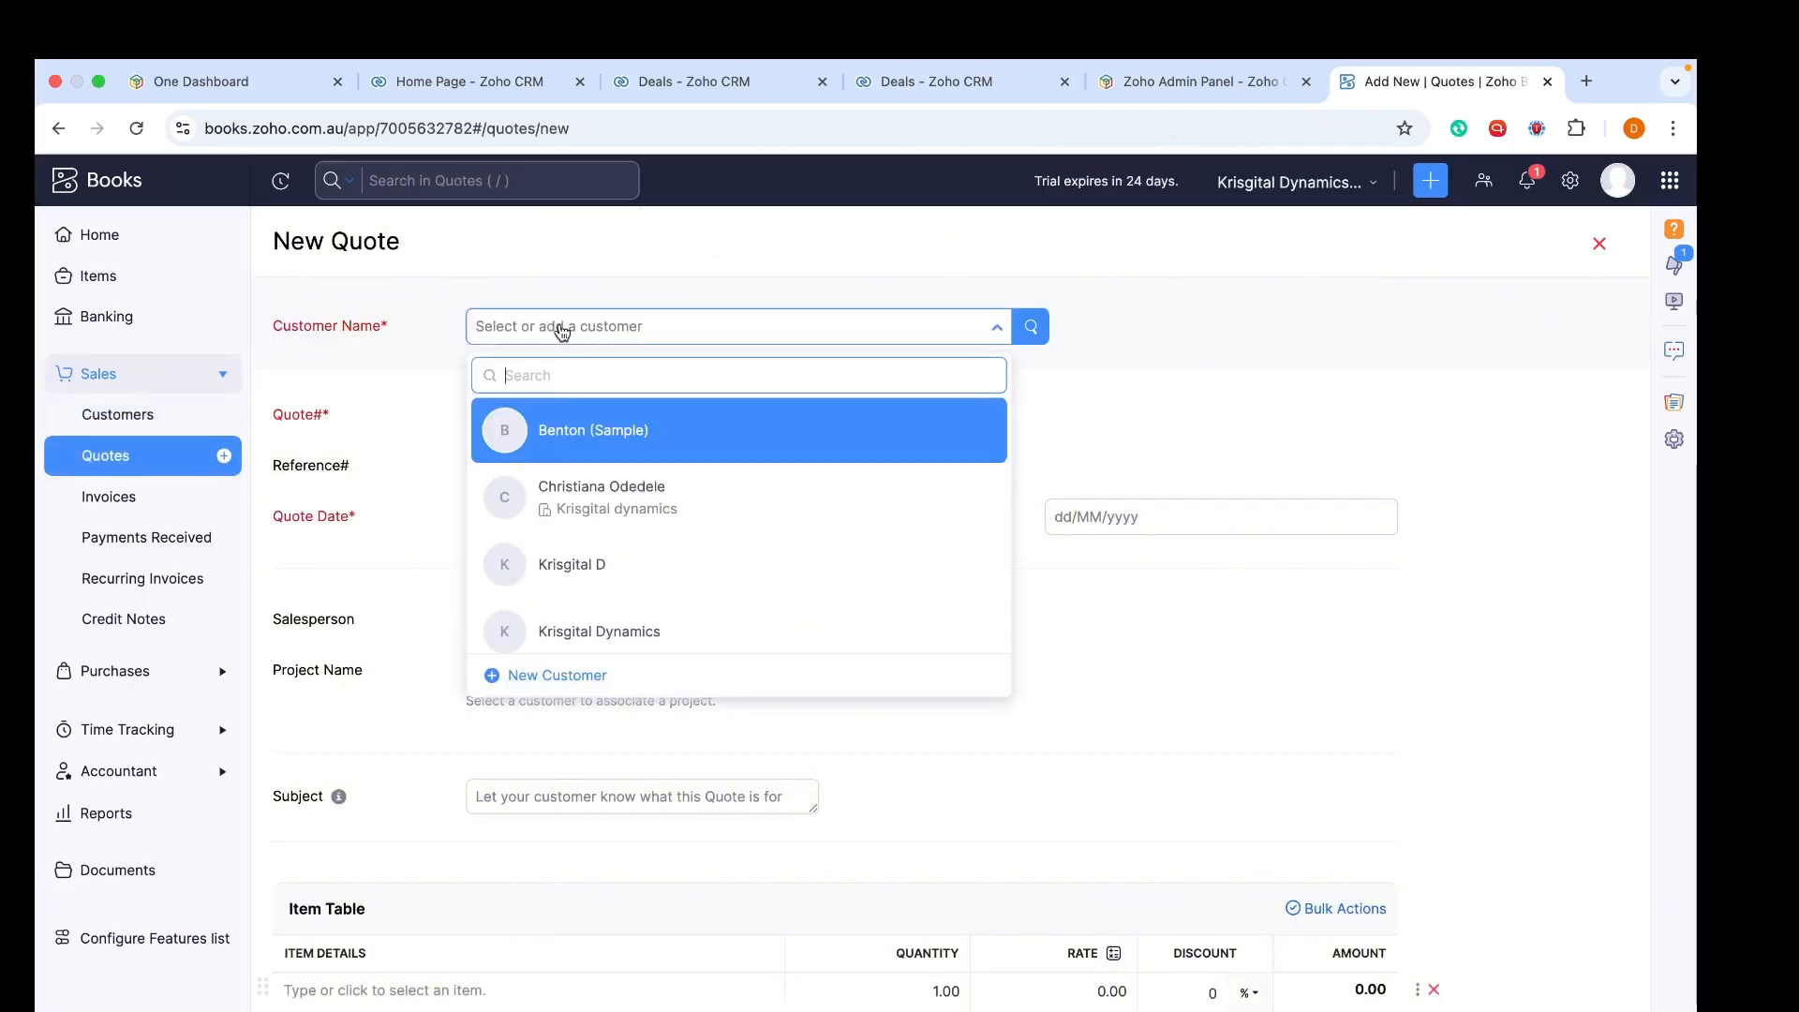
left_click(576, 480)
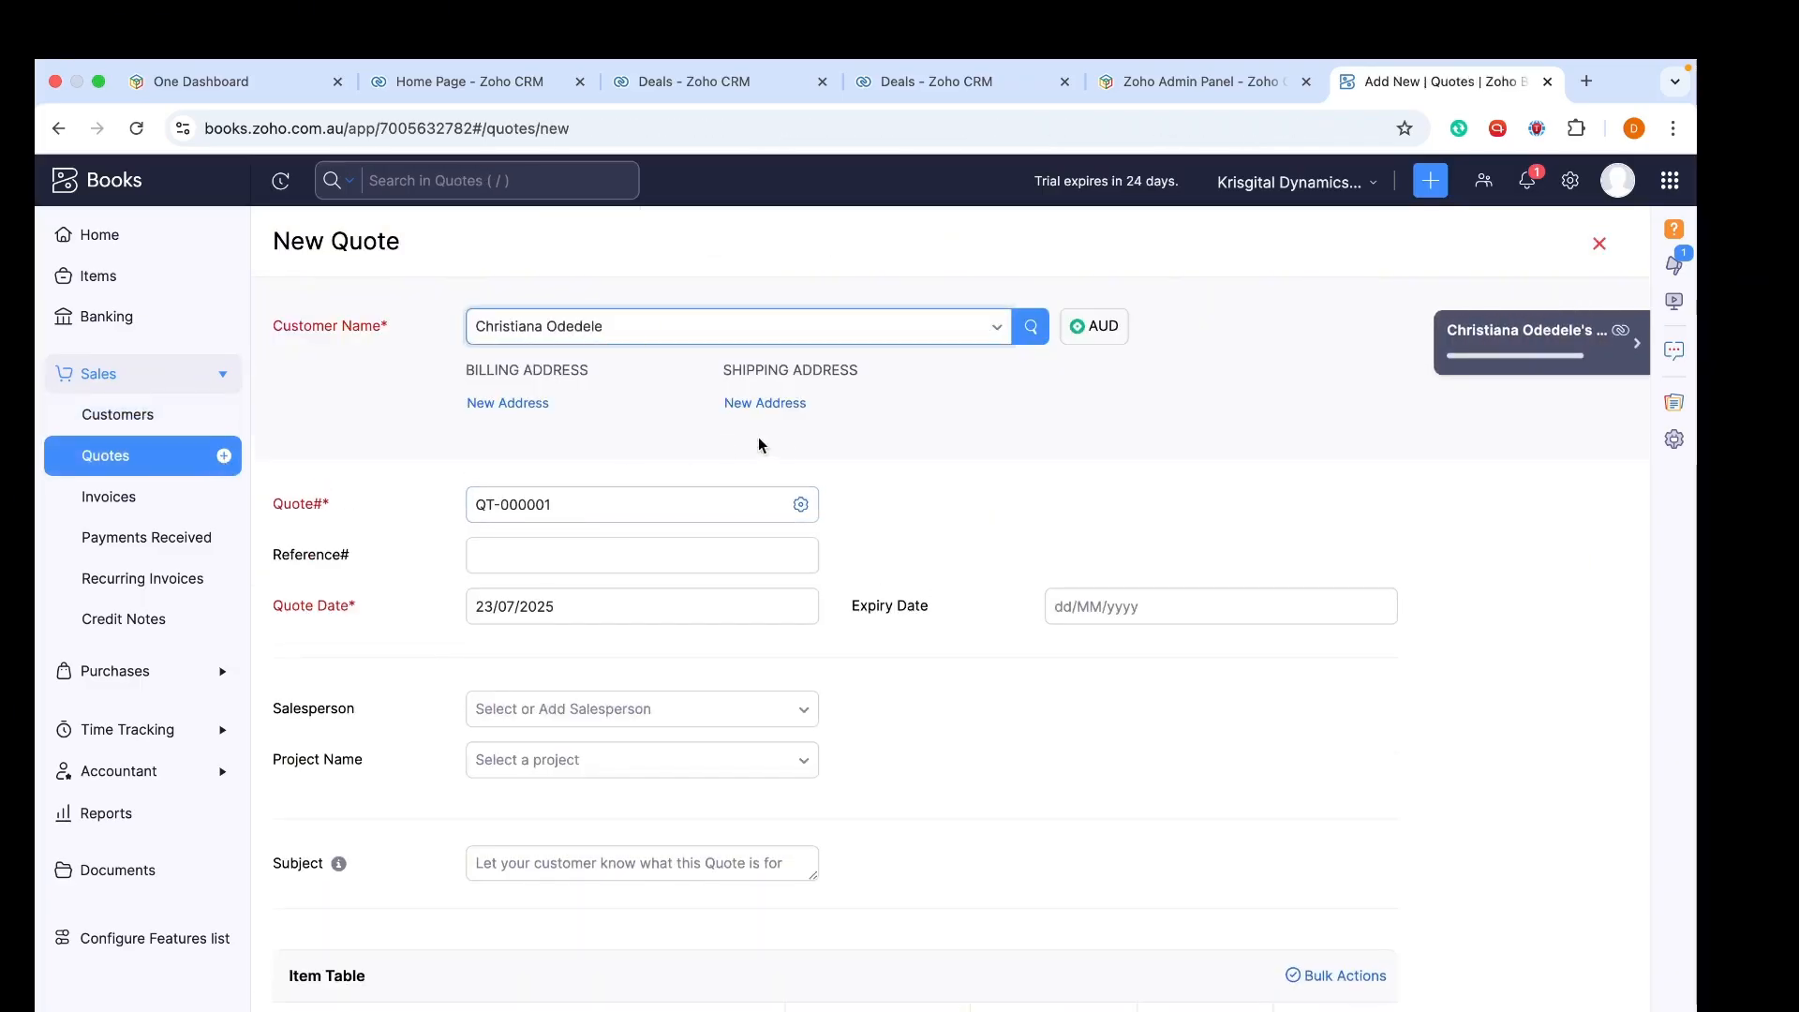
scroll(778, 439, "down", 2)
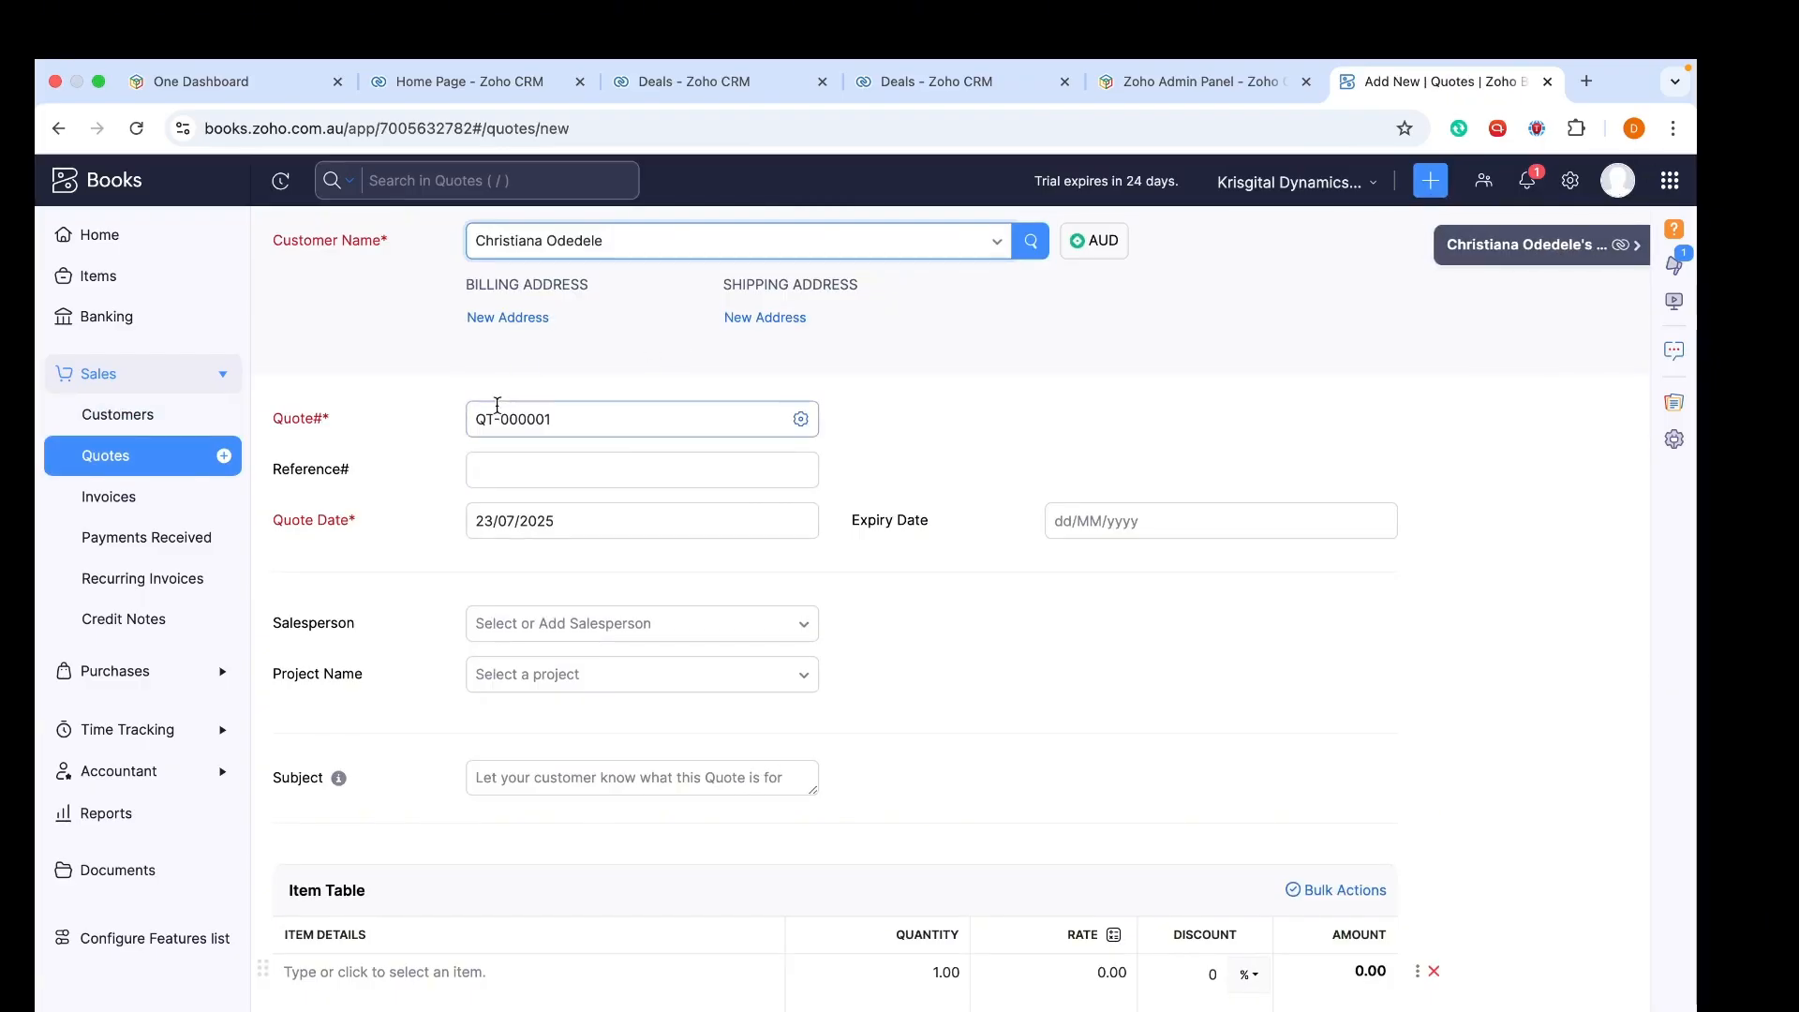
scroll(486, 394, "down", 1)
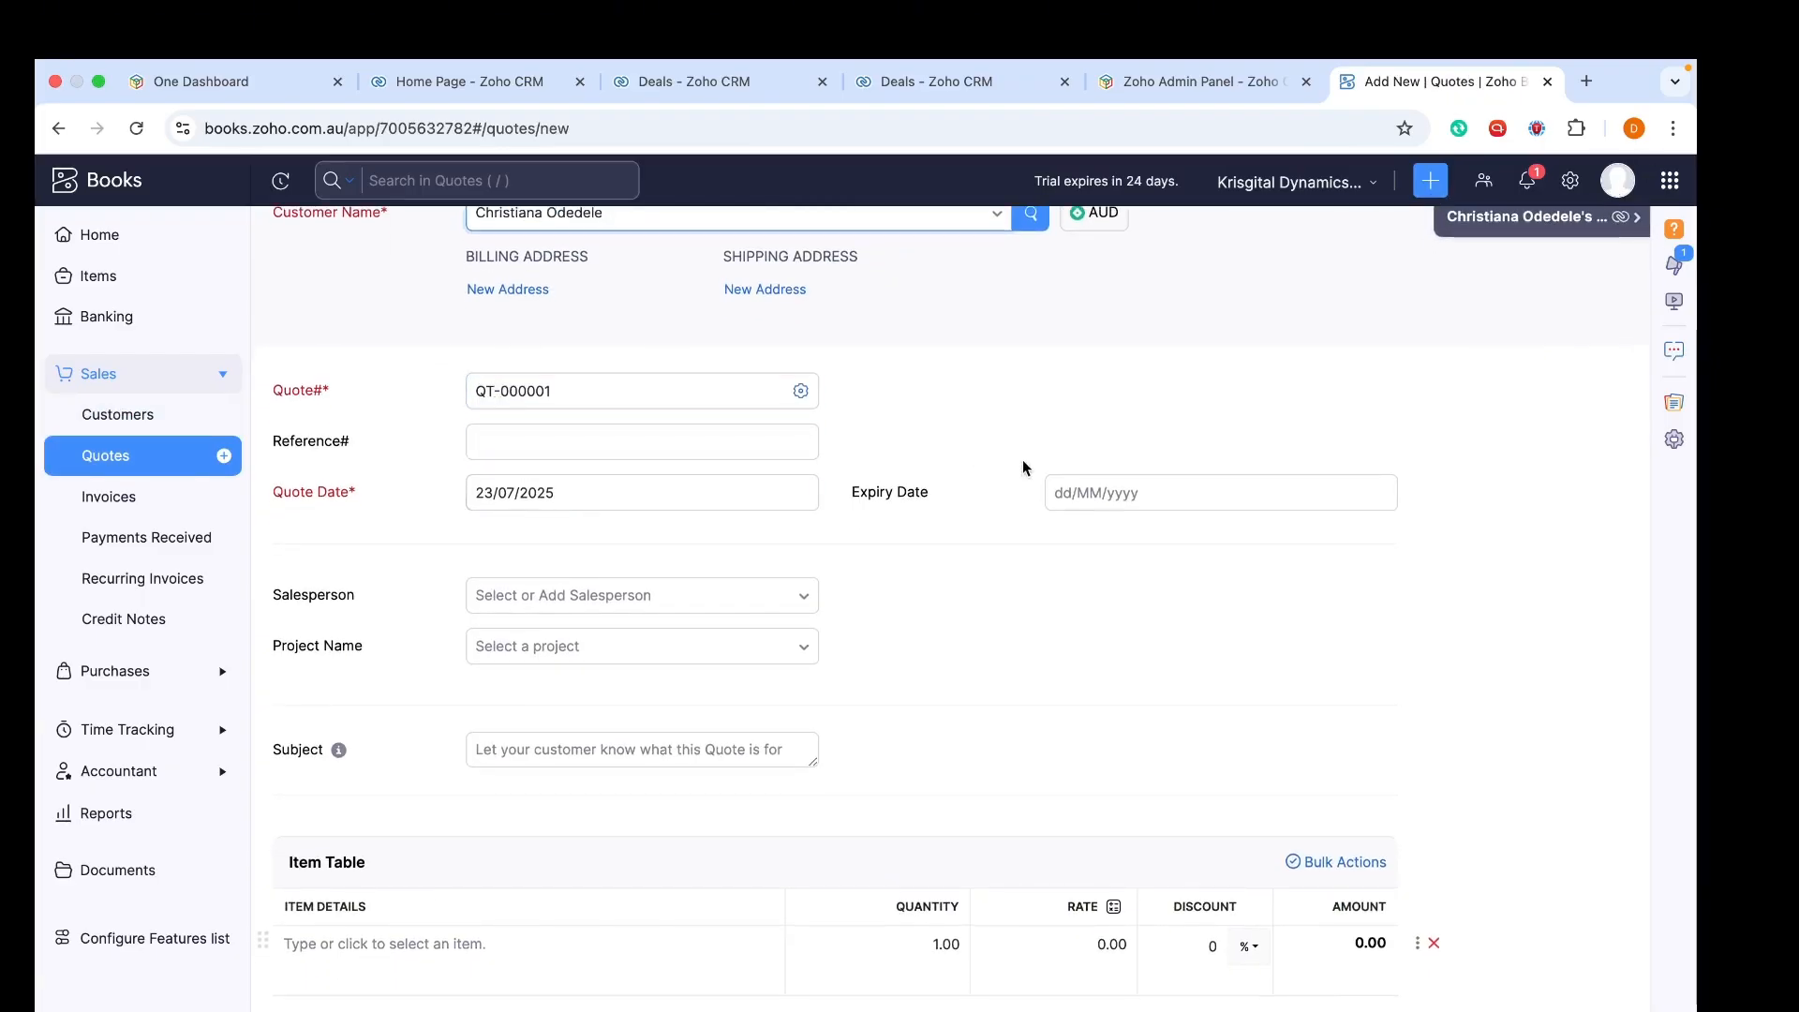
left_click(1078, 489)
left_click(1214, 399)
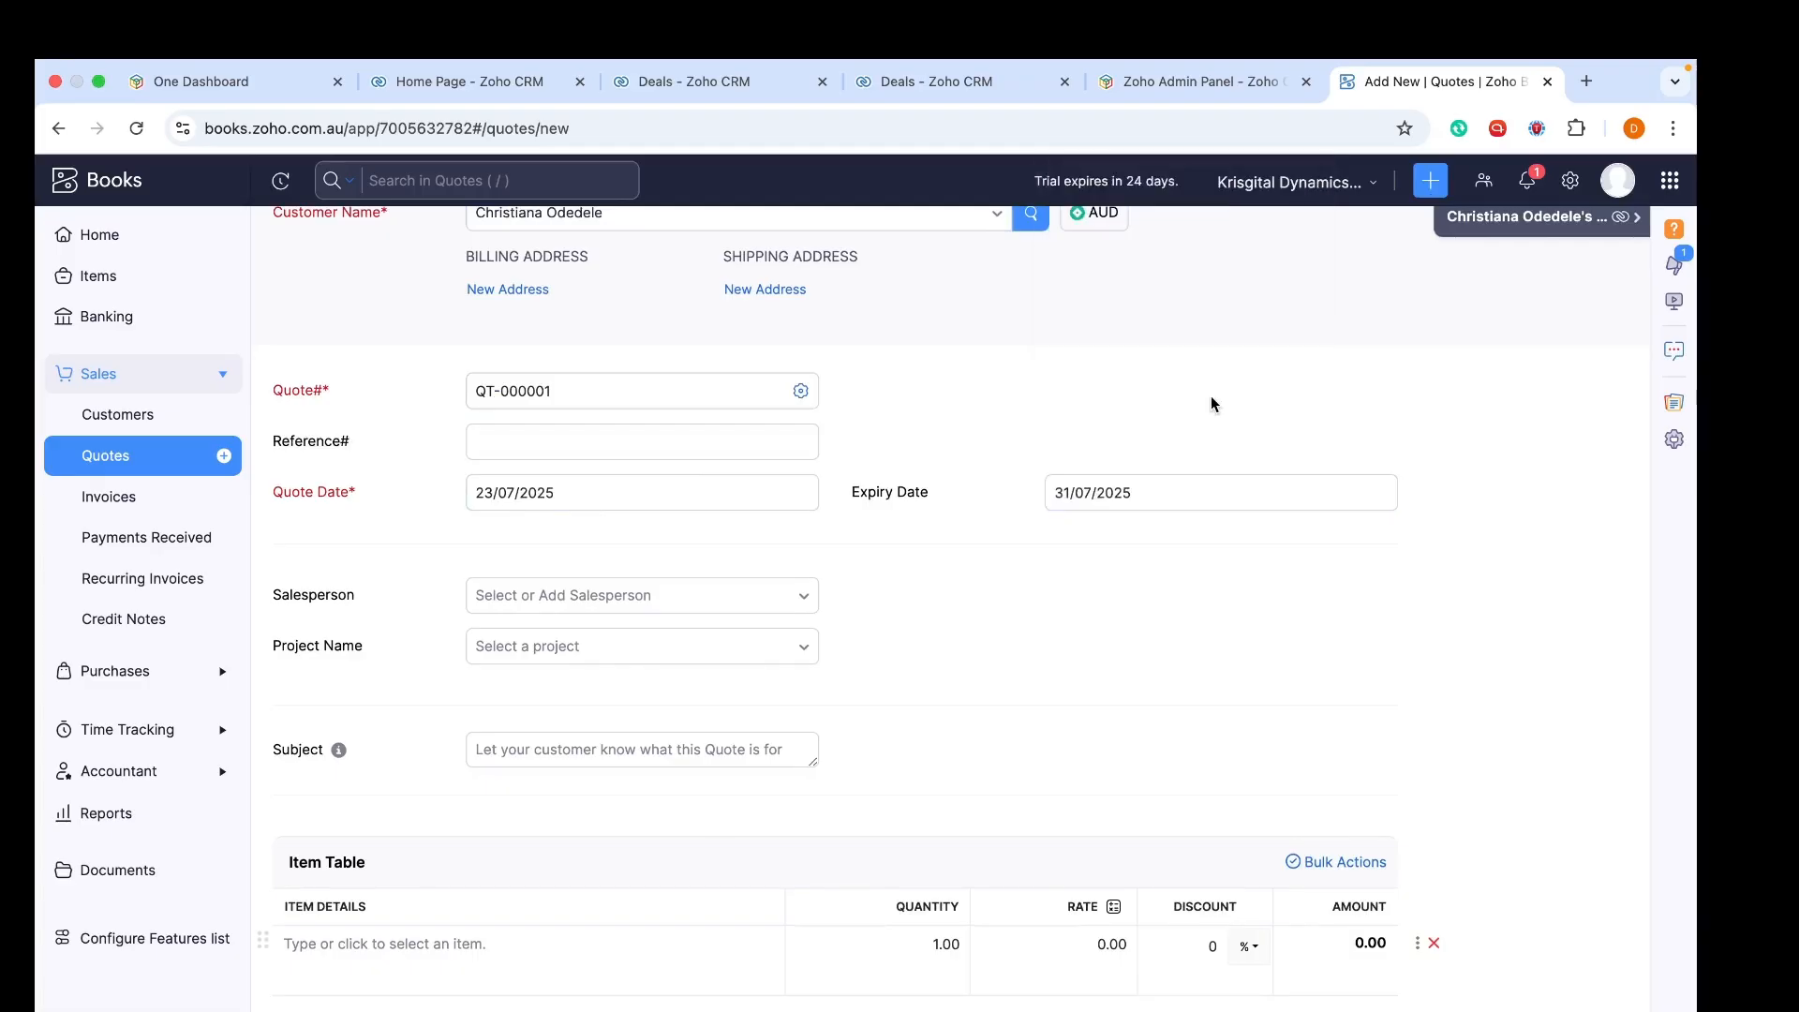
Enter 'Test Subject' as the quote's subject
scroll(1211, 395, "down", 3)
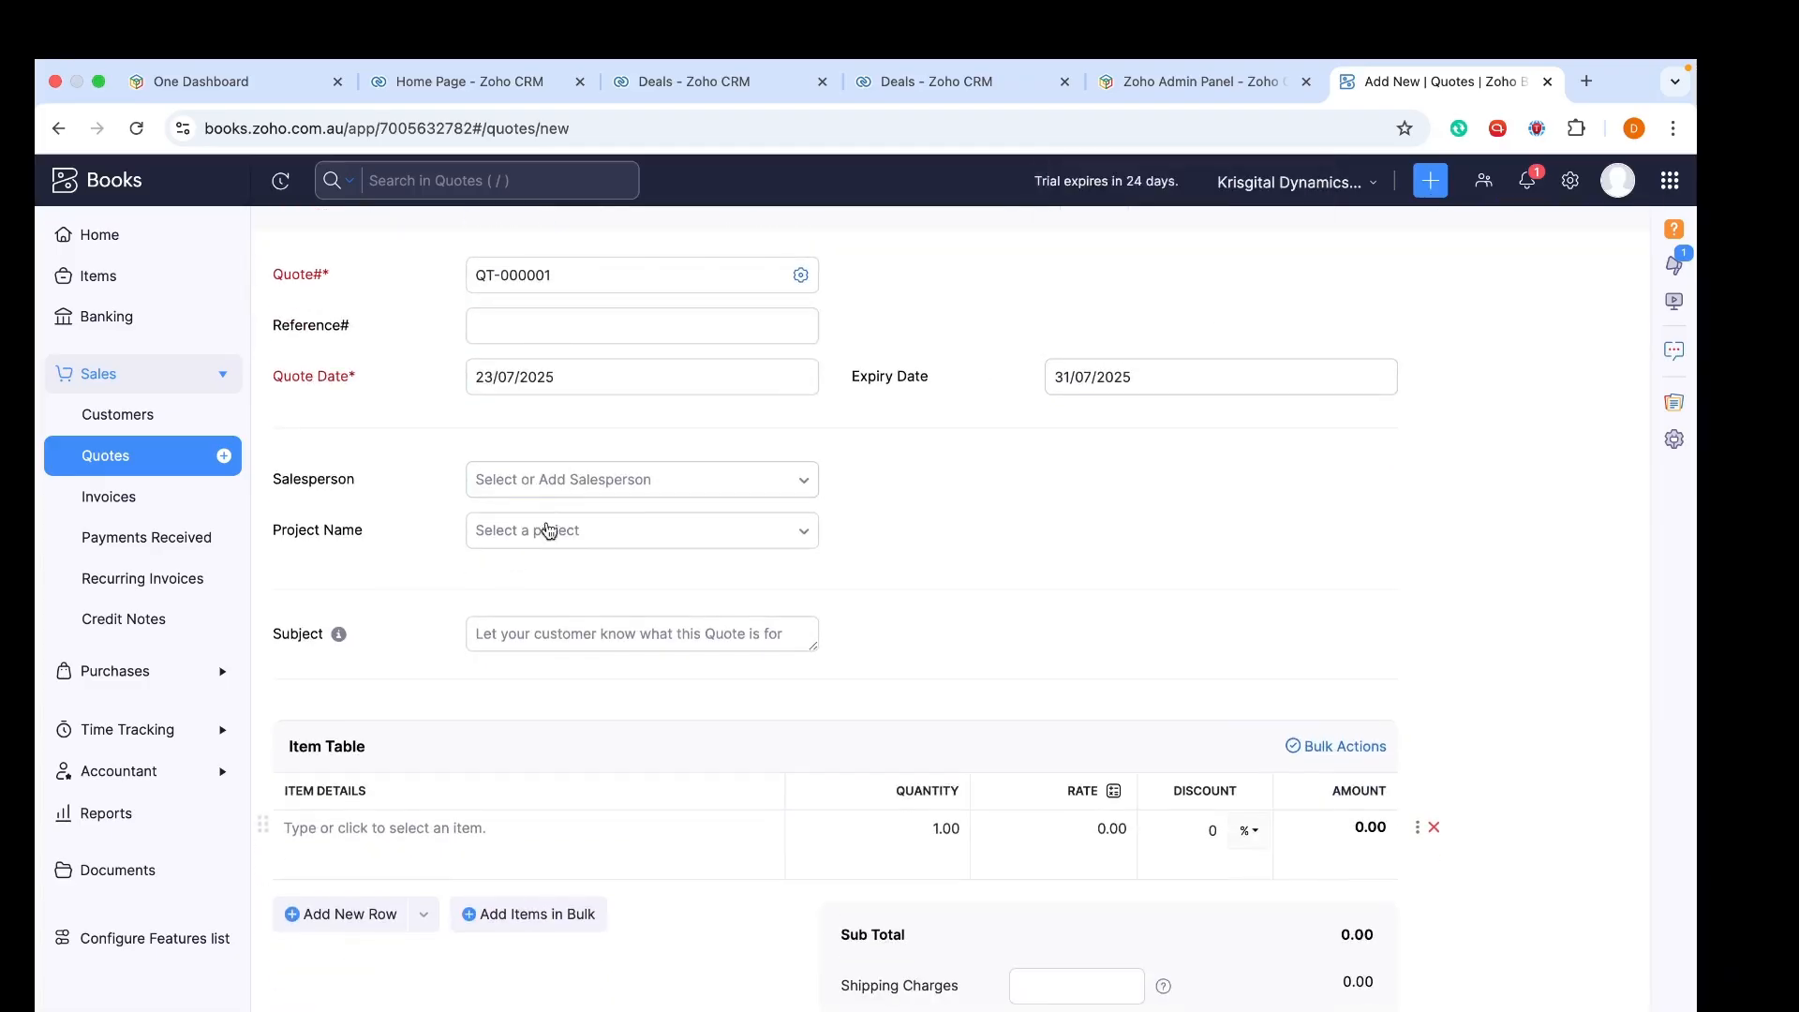
left_click(525, 633)
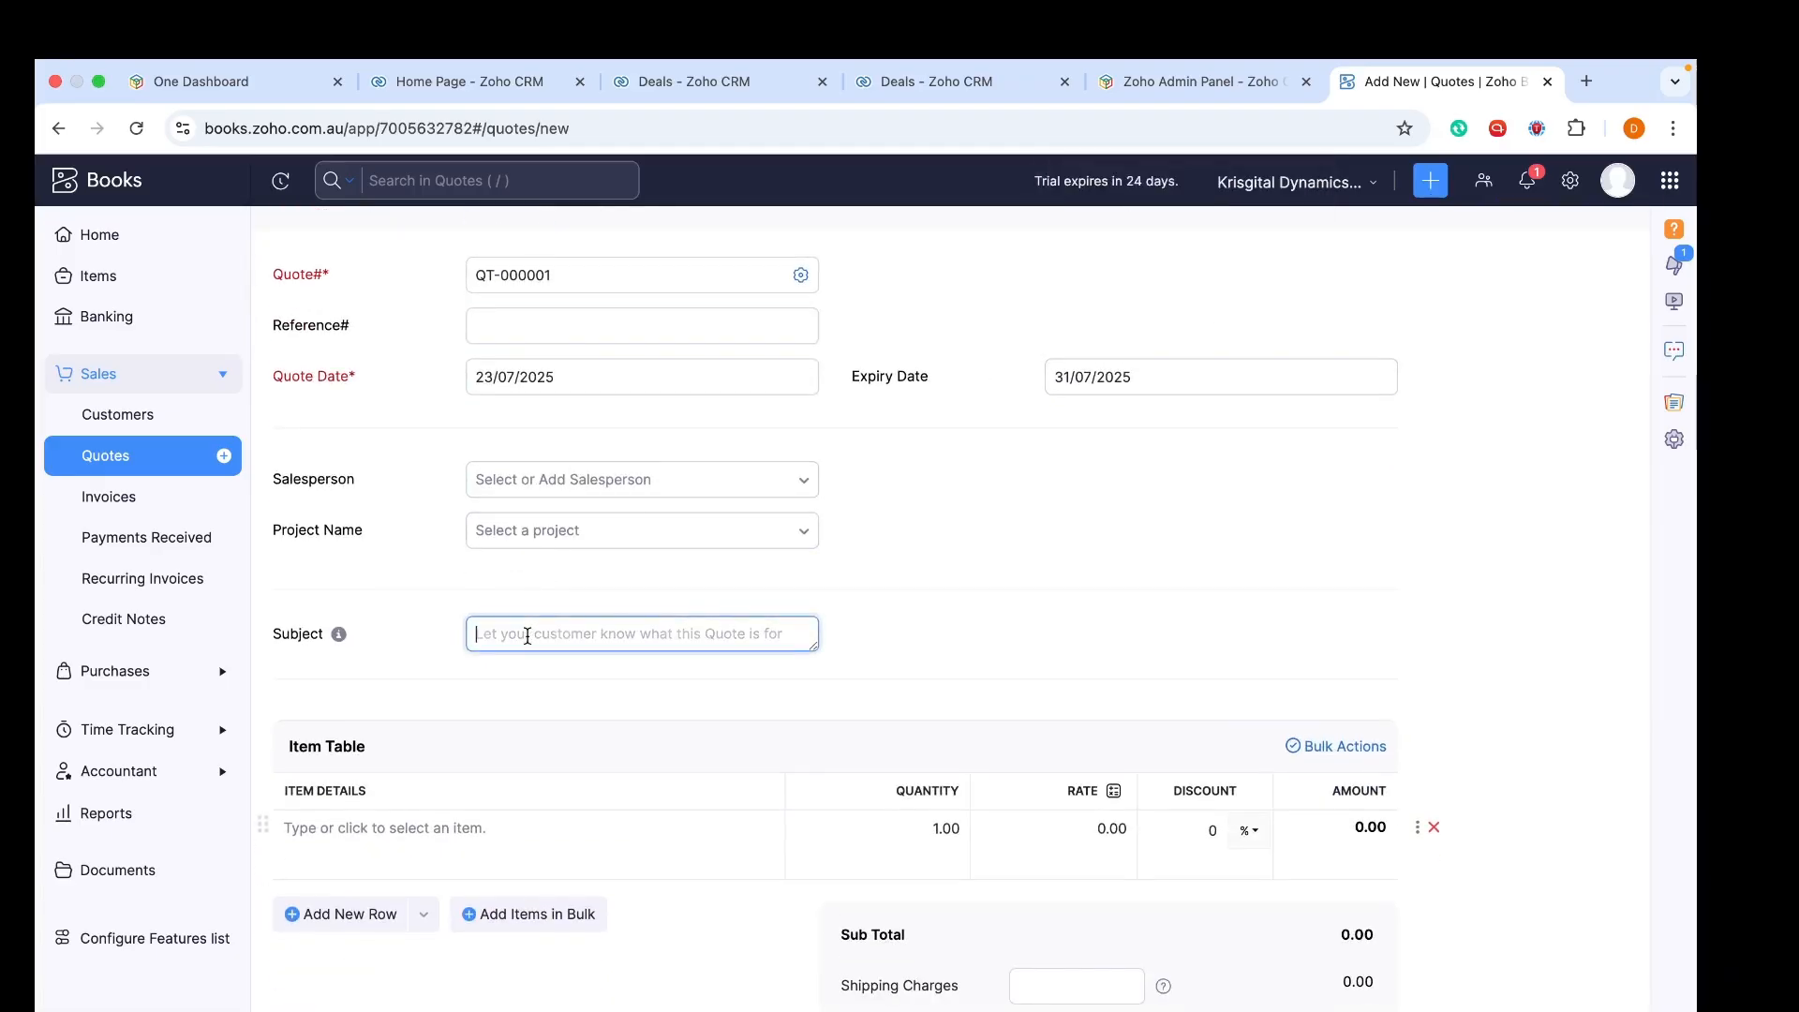
scroll(525, 635, "down", 2)
type("Tes")
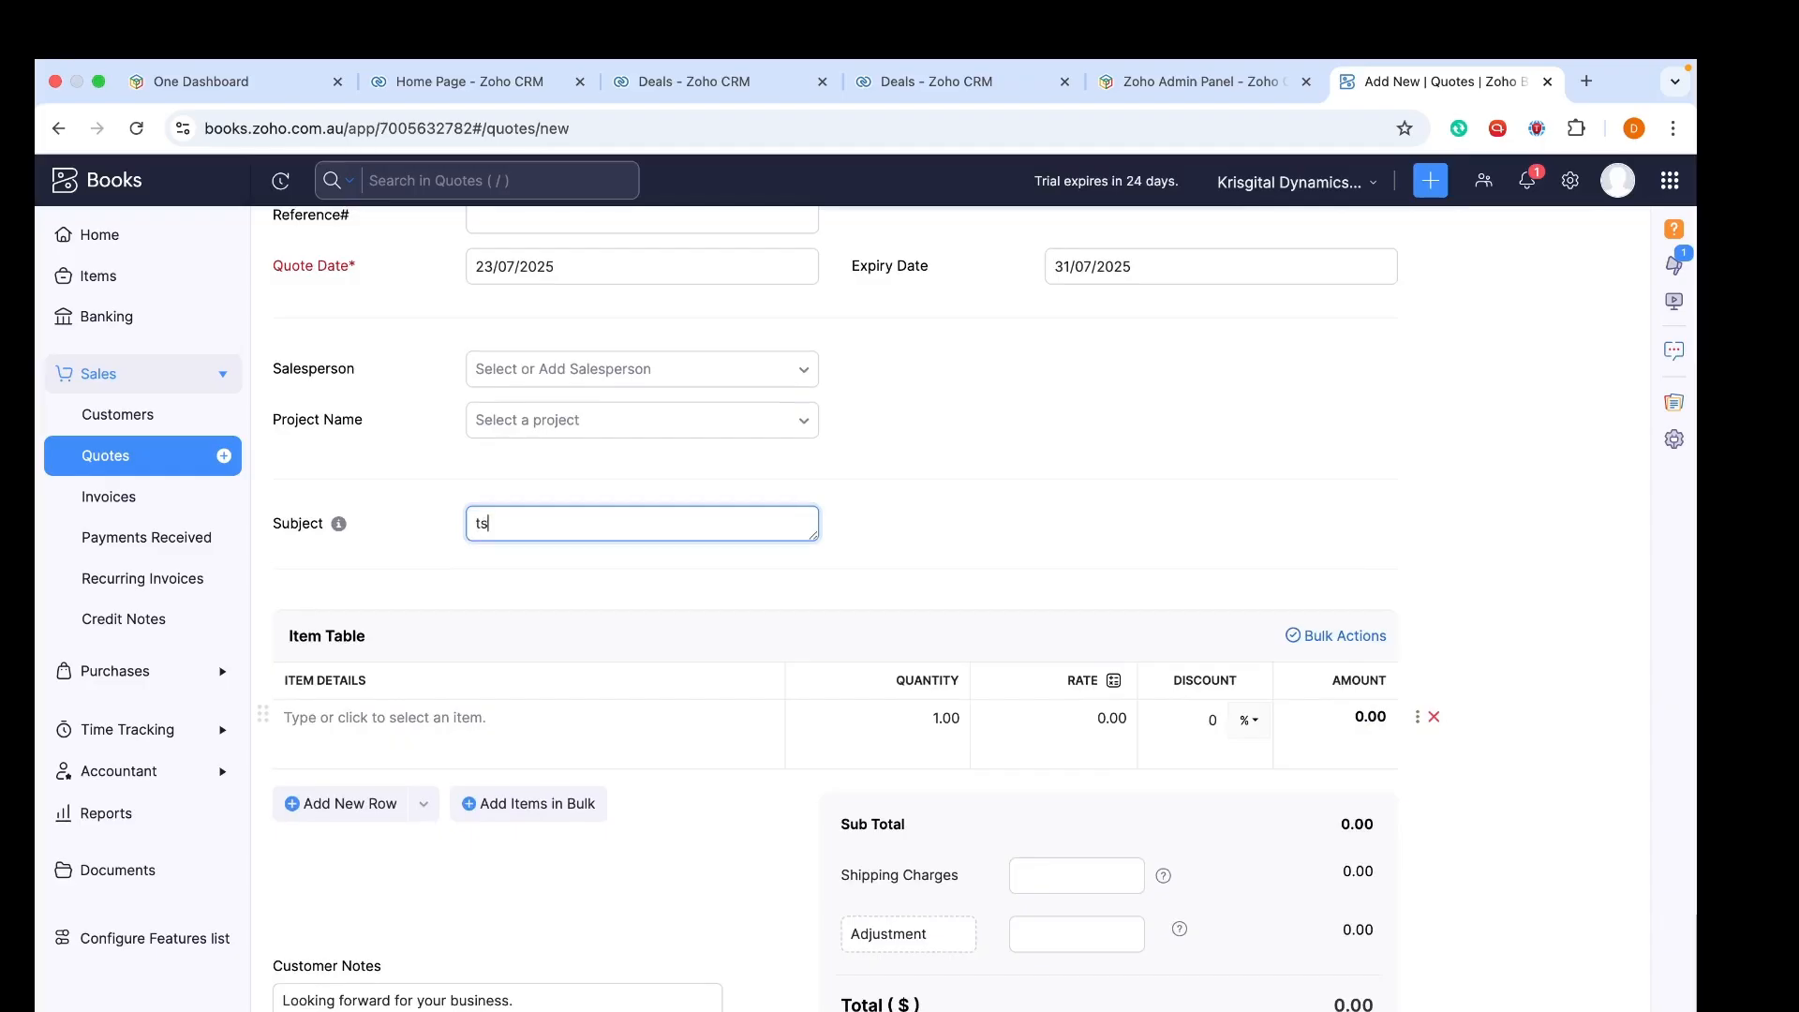
key("BackSpace")
key("BackSpace")
key("BackSpace")
type("Test Subject")
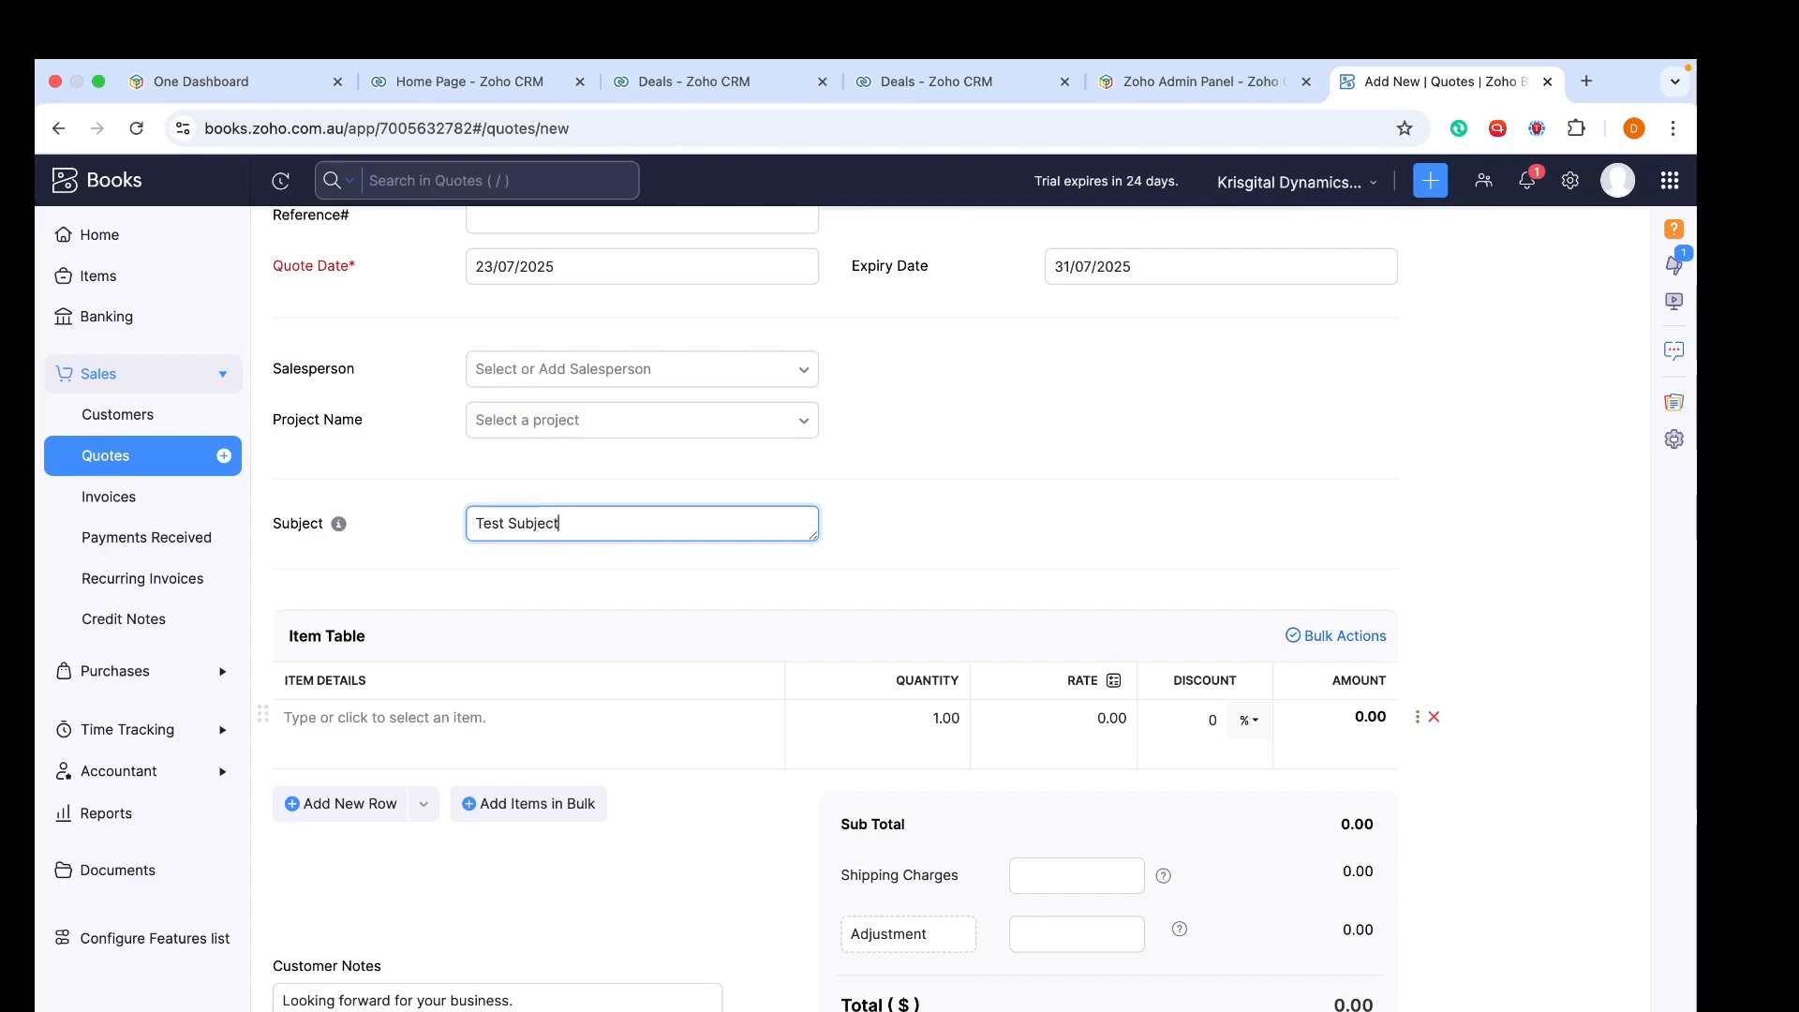
Open the new item form from the first line's item picker
left_click(599, 728)
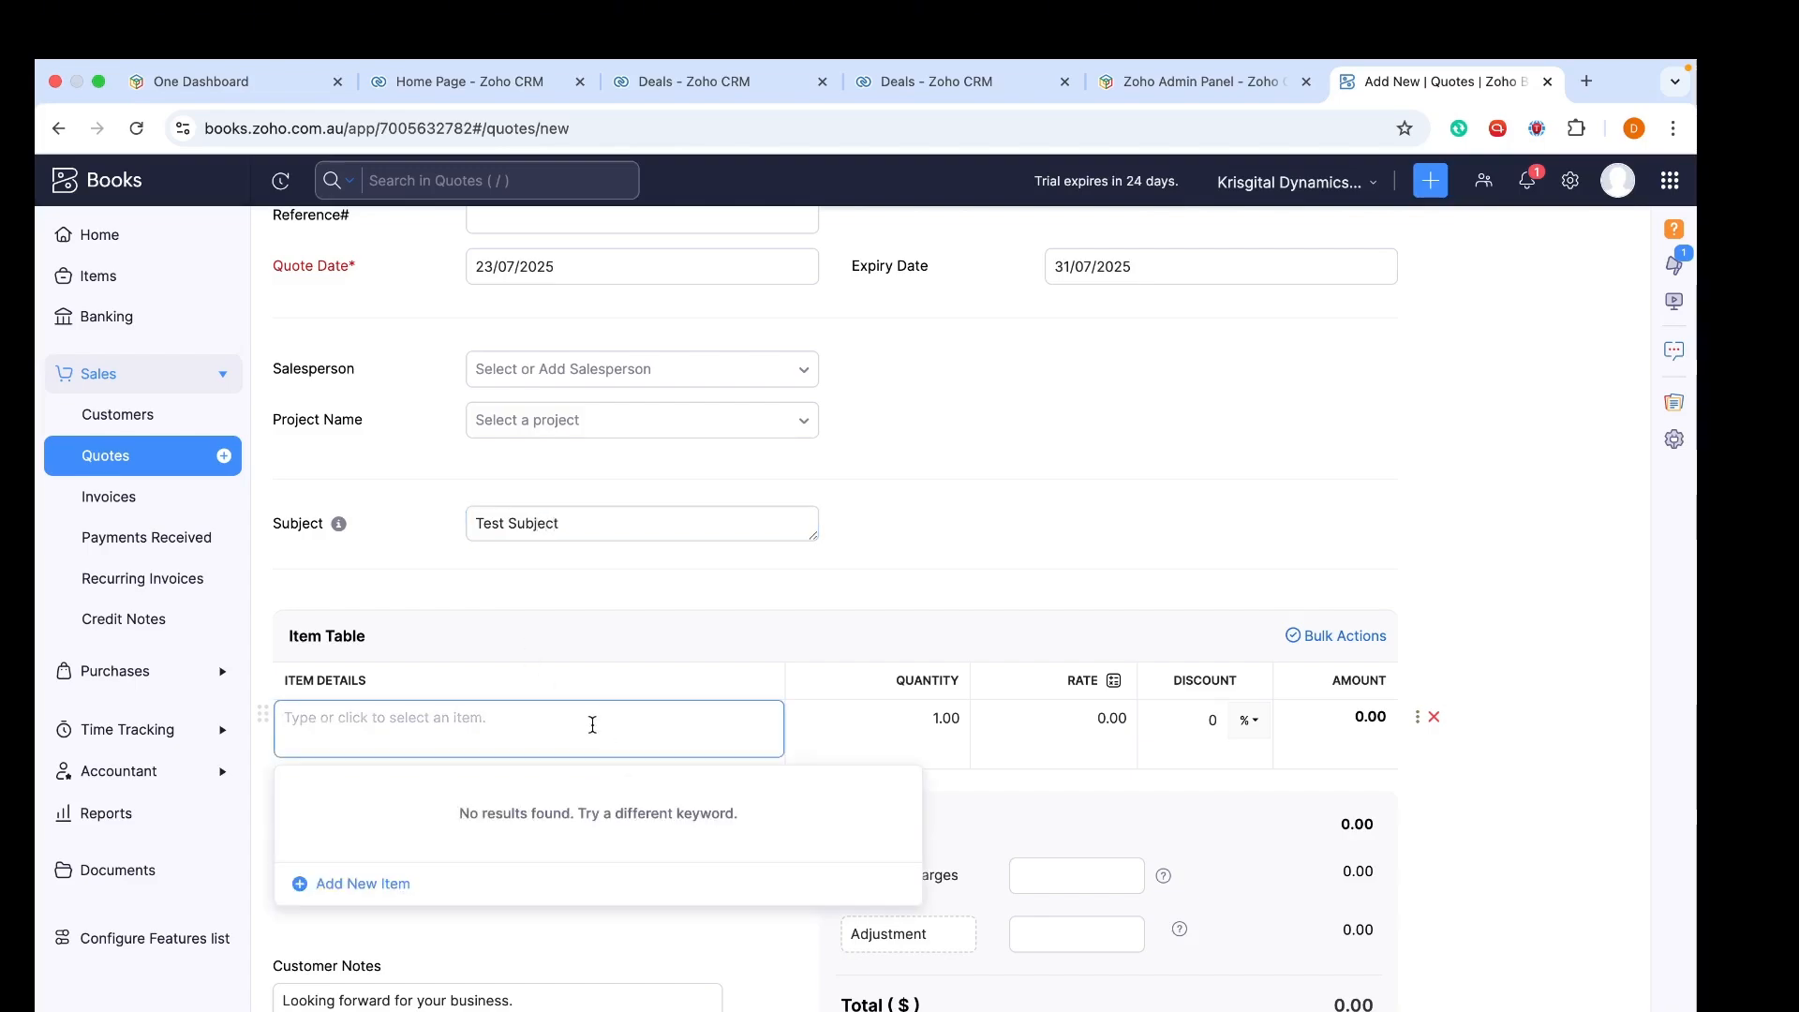
left_click(382, 885)
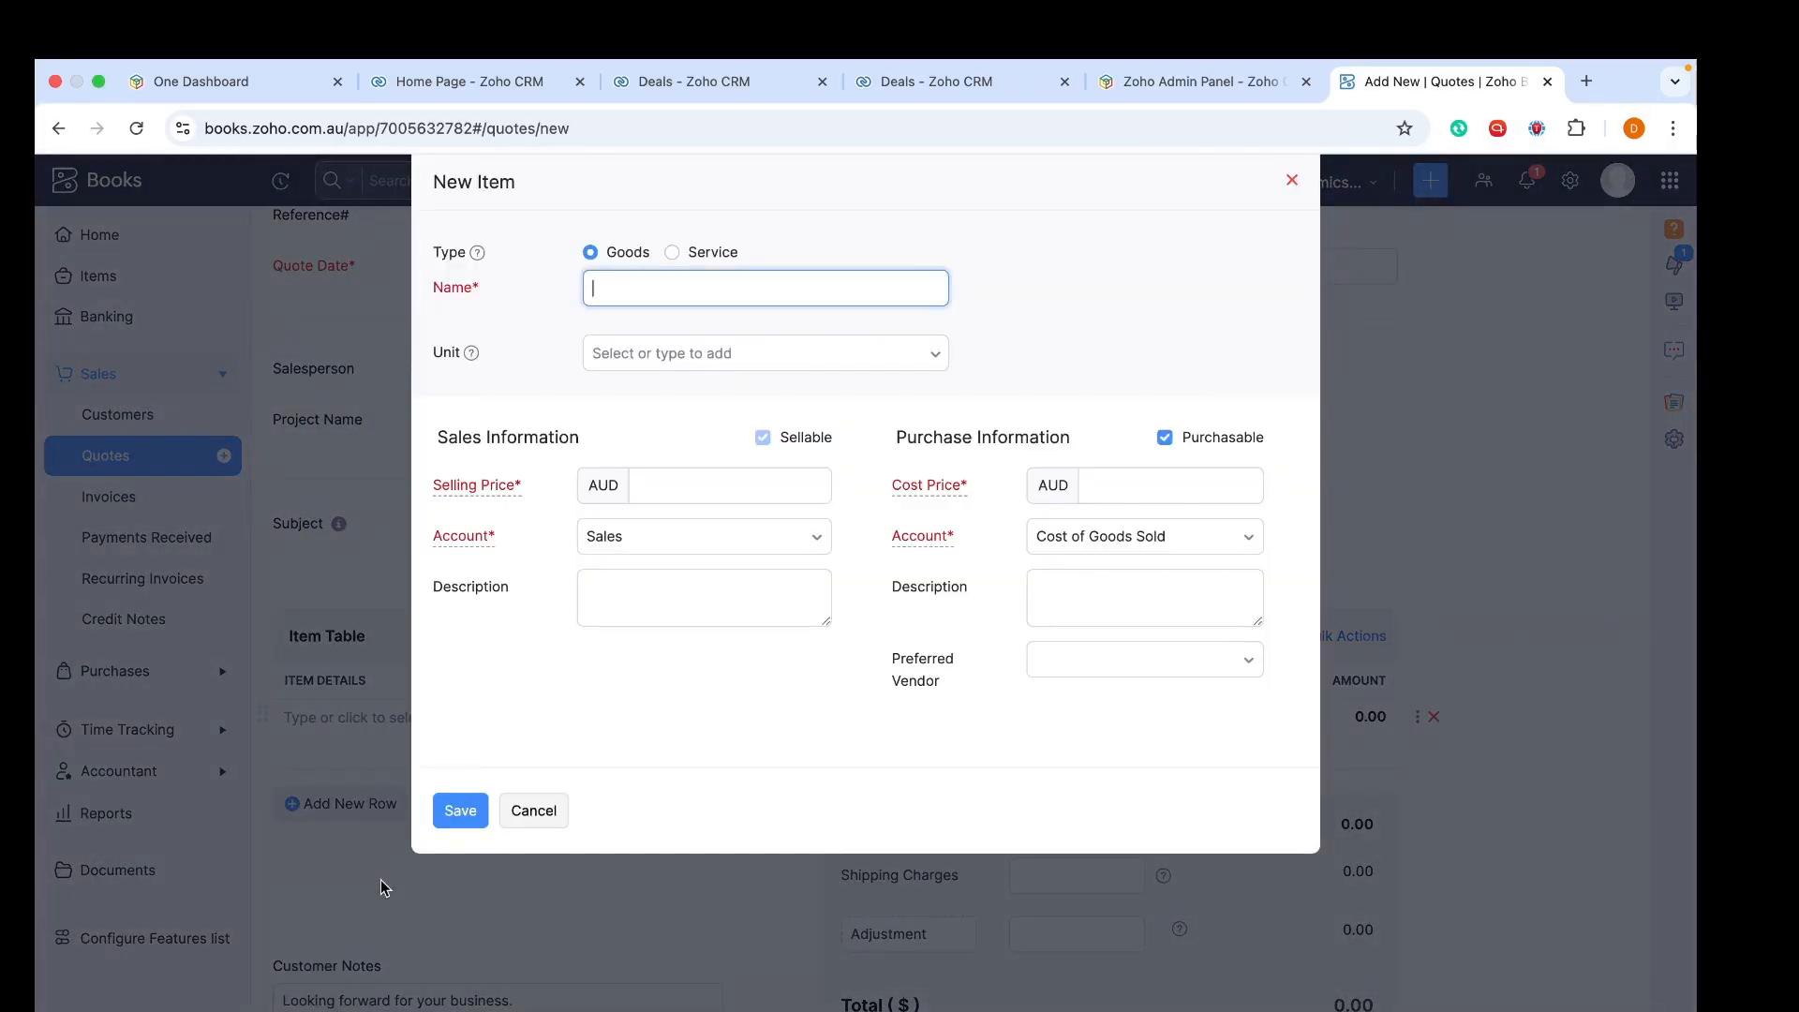
left_click(1292, 180)
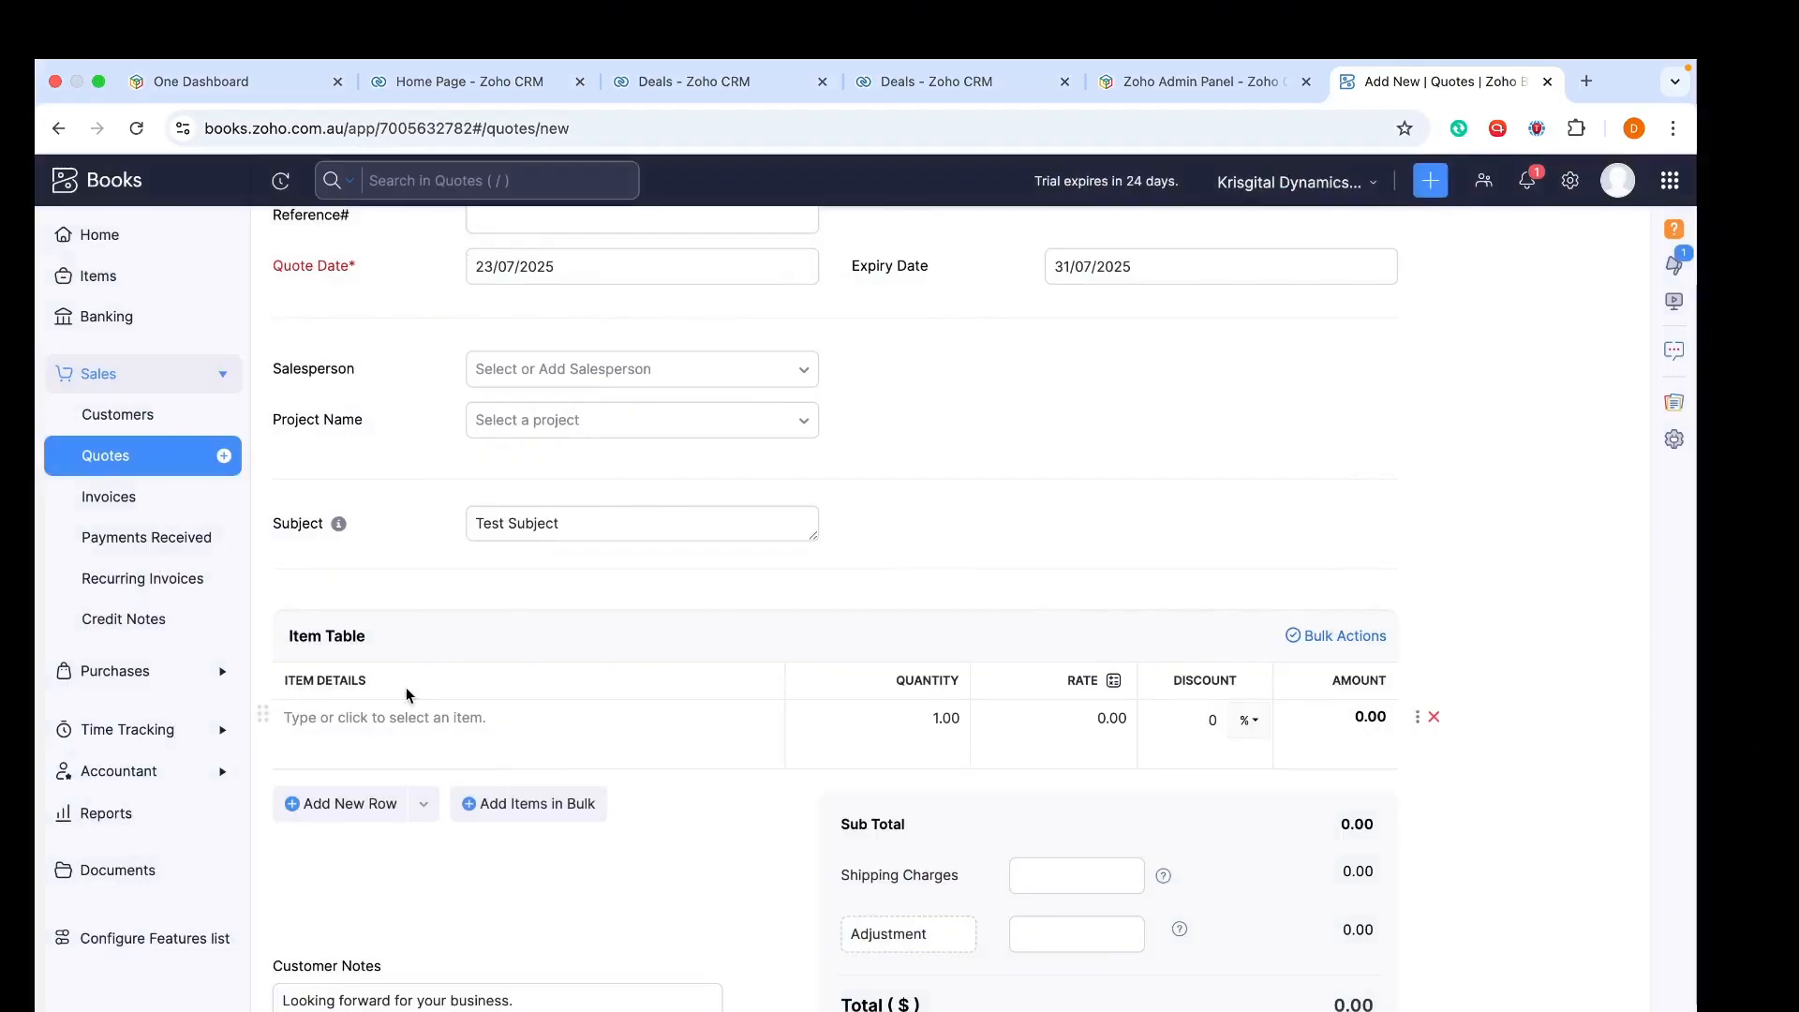
left_click(370, 728)
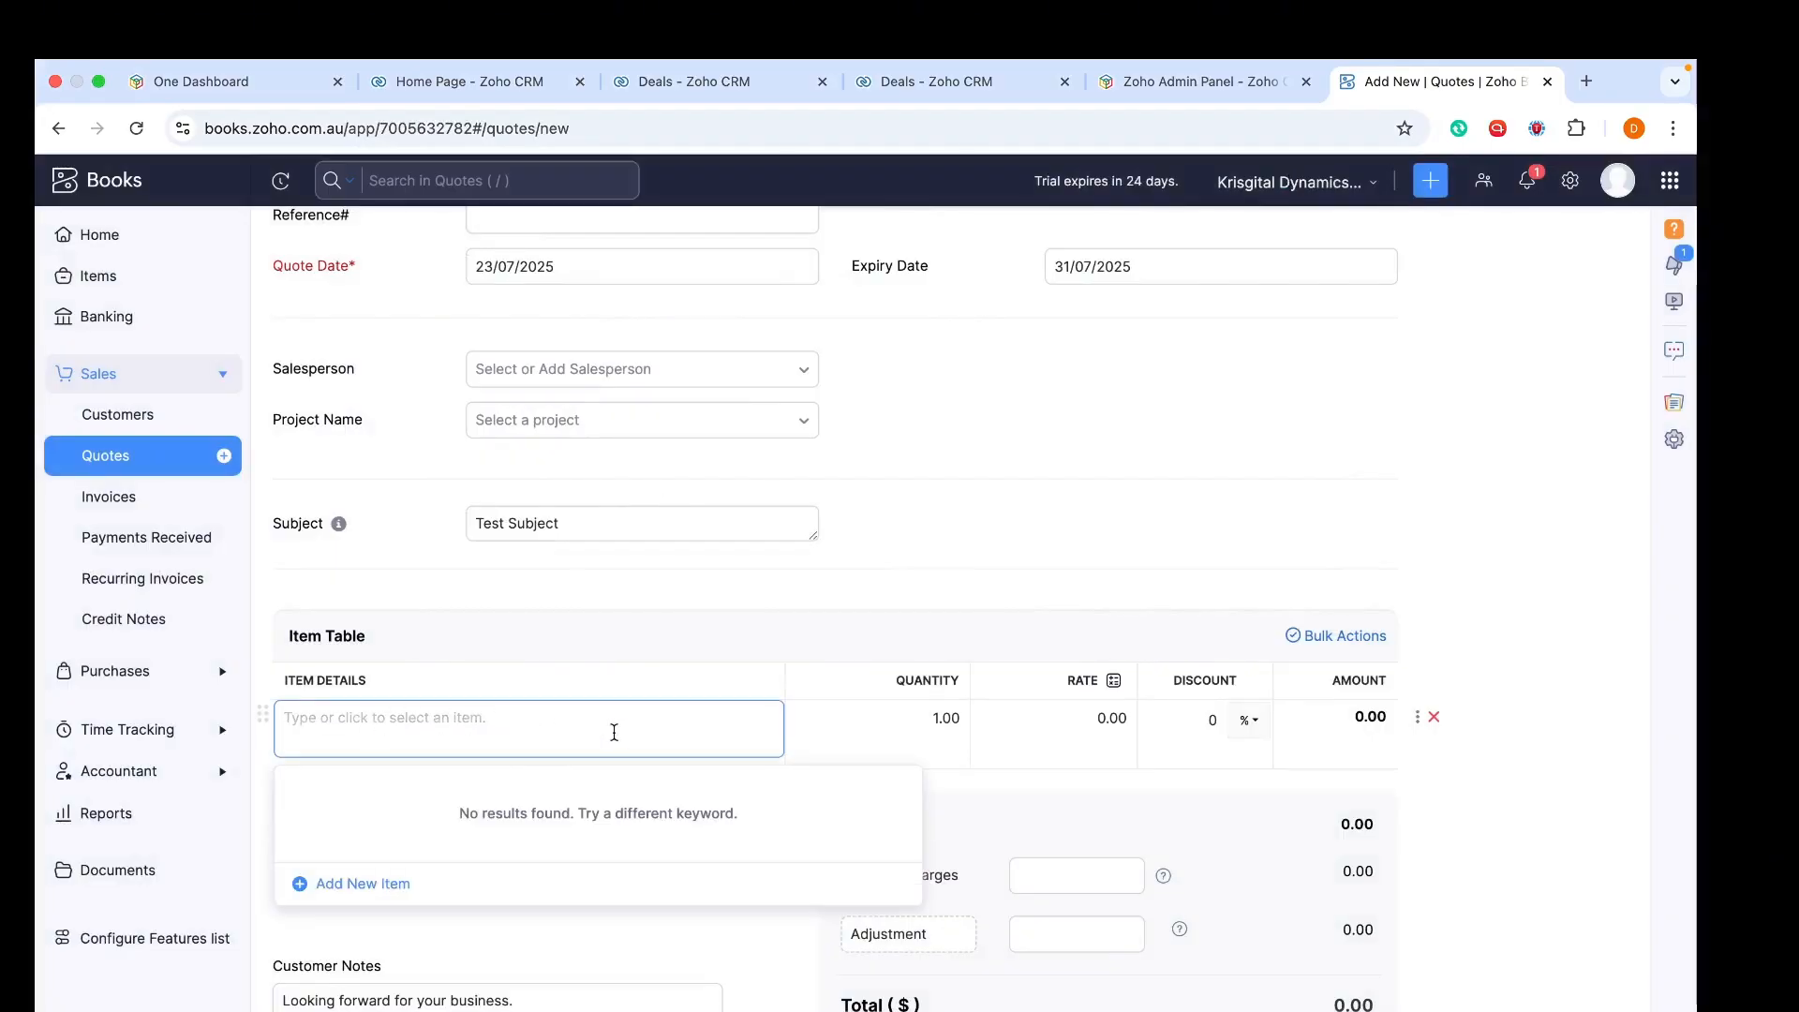
left_click(405, 881)
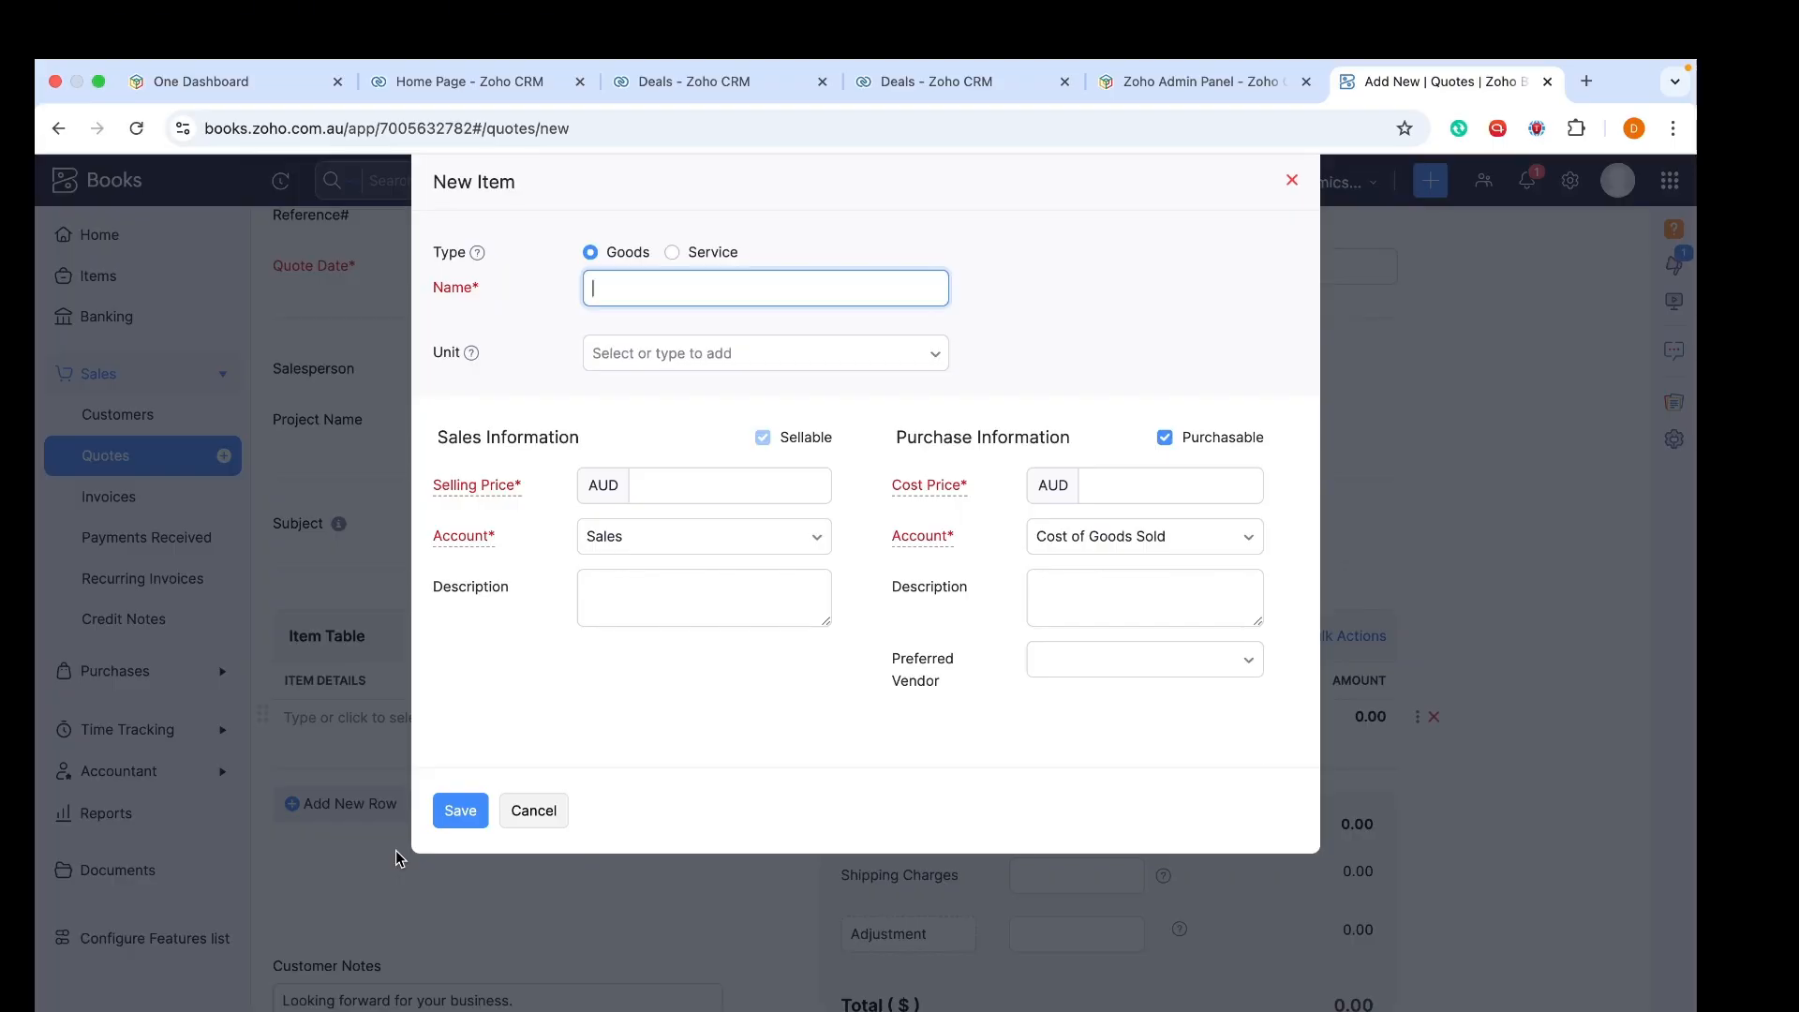
Create item 'Test Product' with unit g, selling price 200, not purchasable, and save it
type("Test Product")
left_click(741, 370)
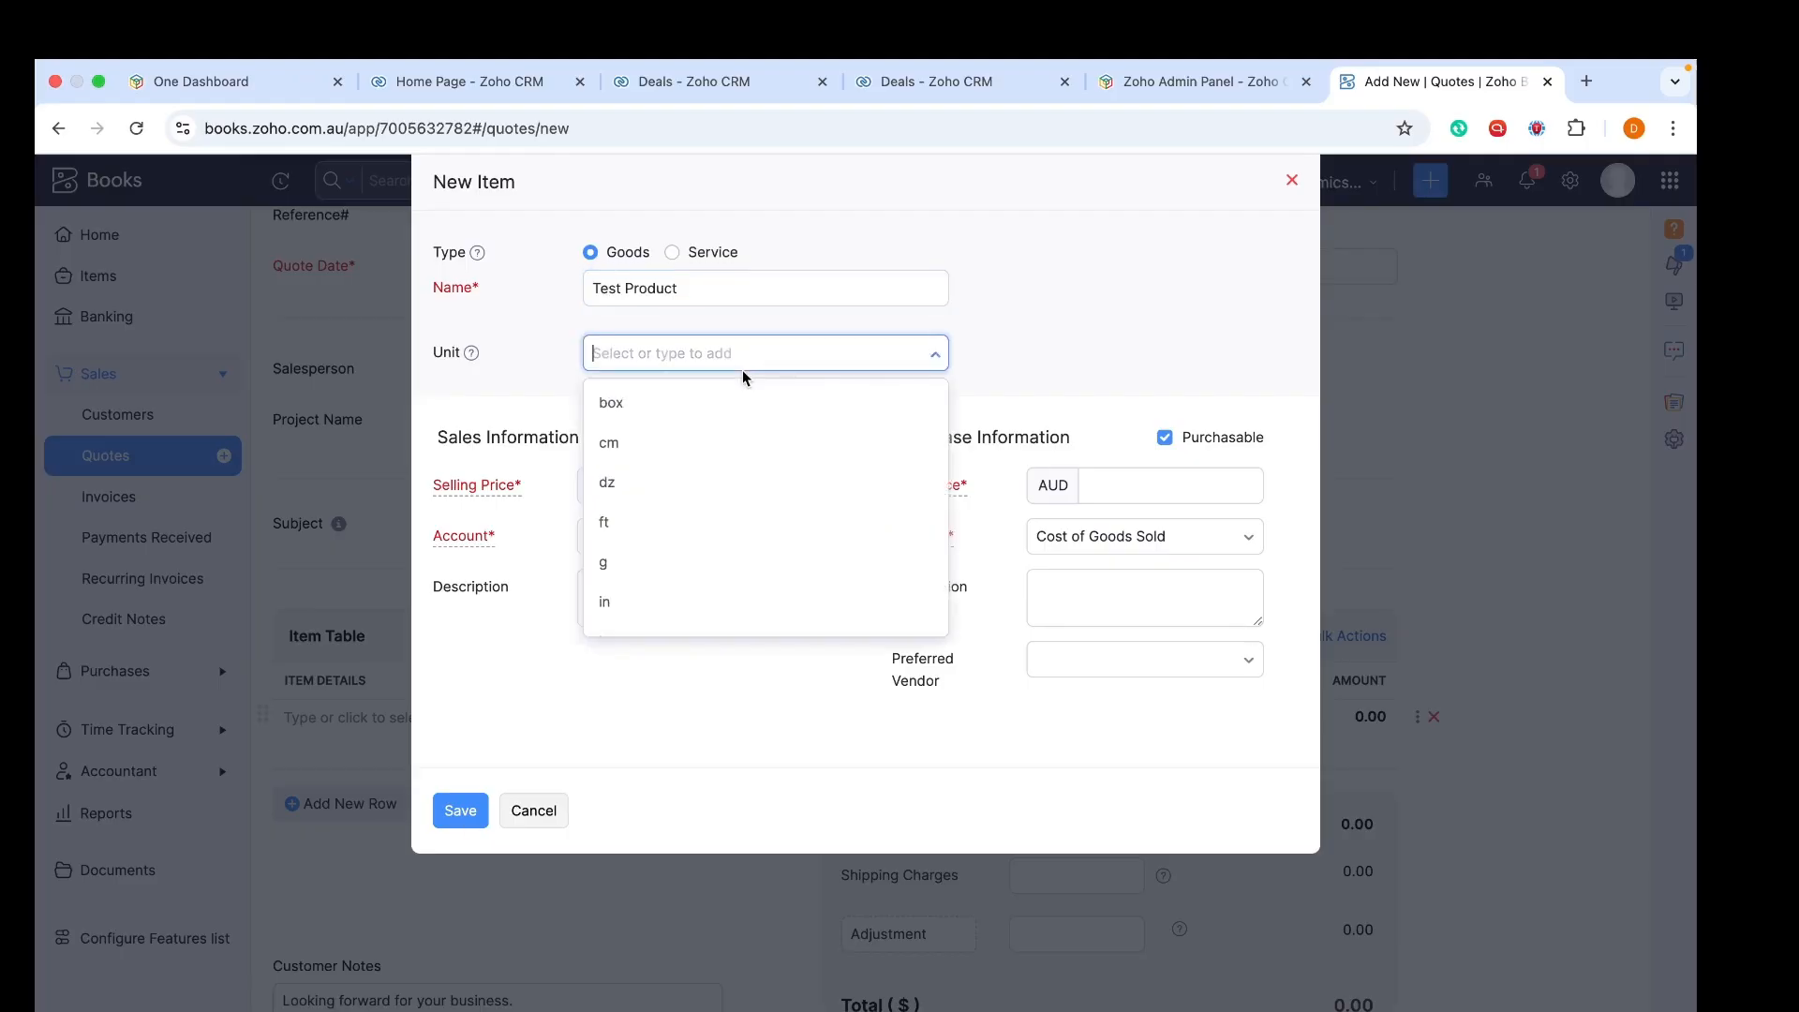
left_click(668, 576)
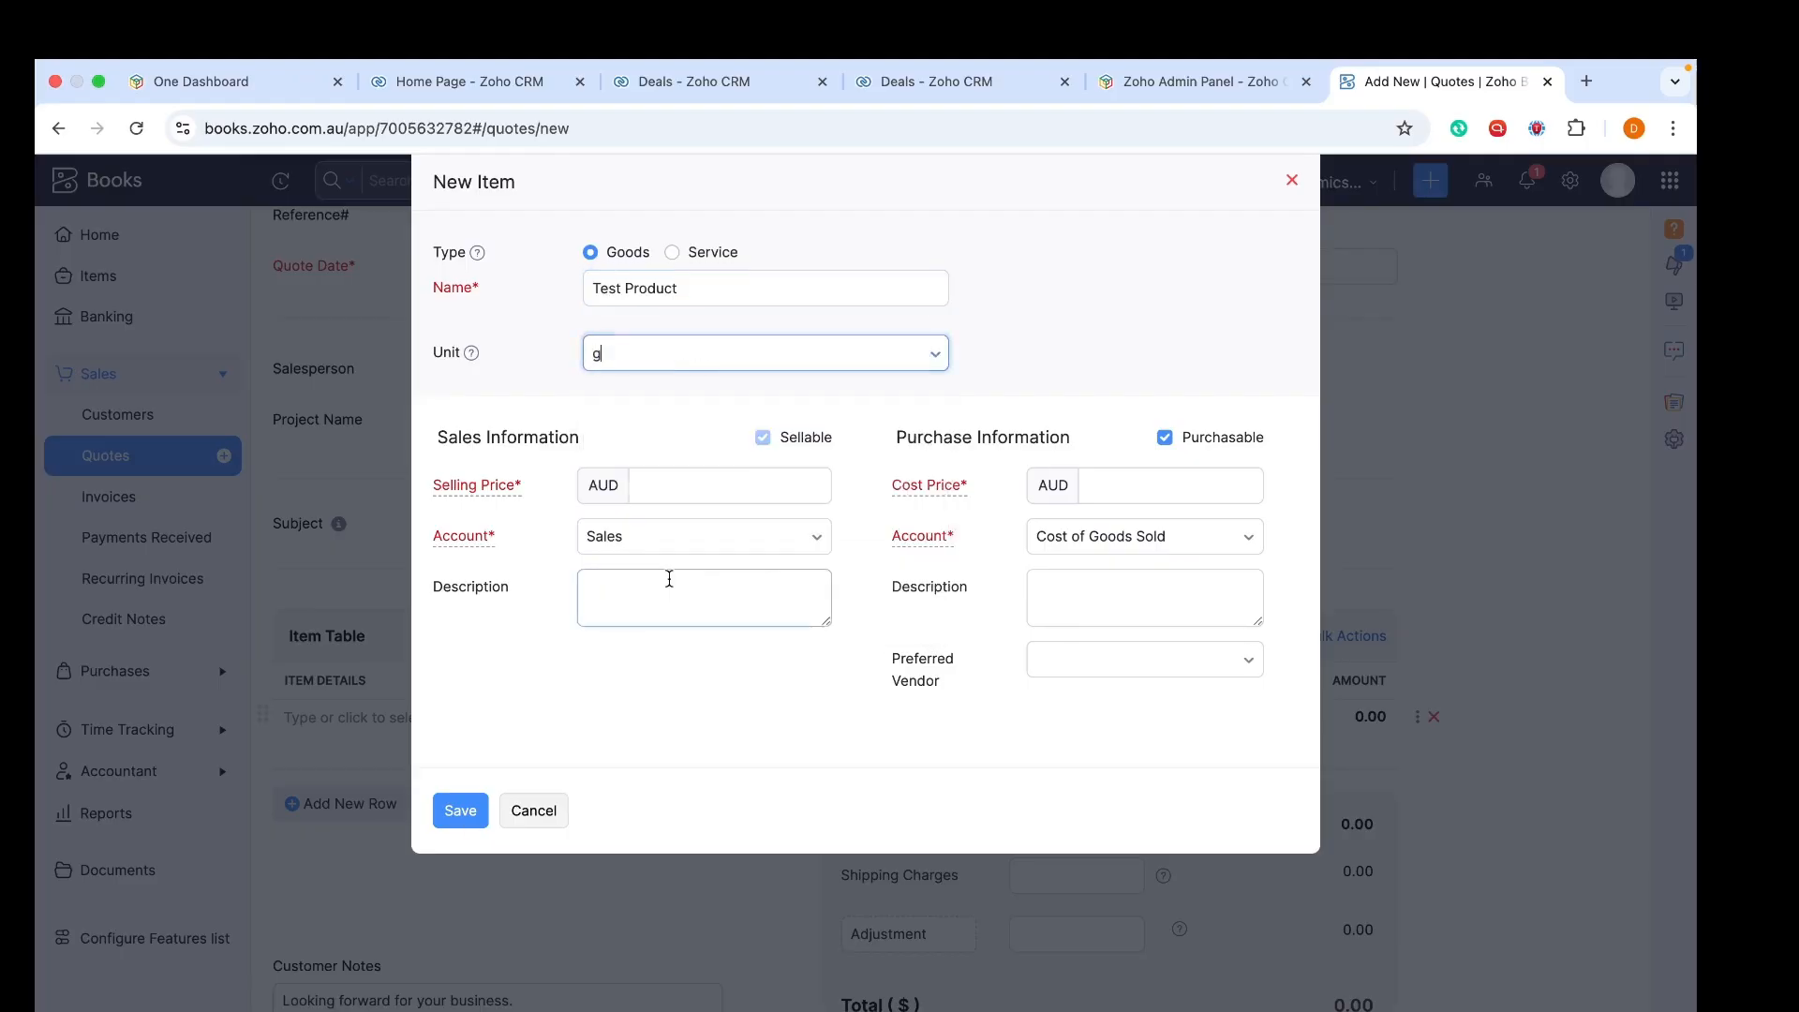
left_click(675, 493)
type("200")
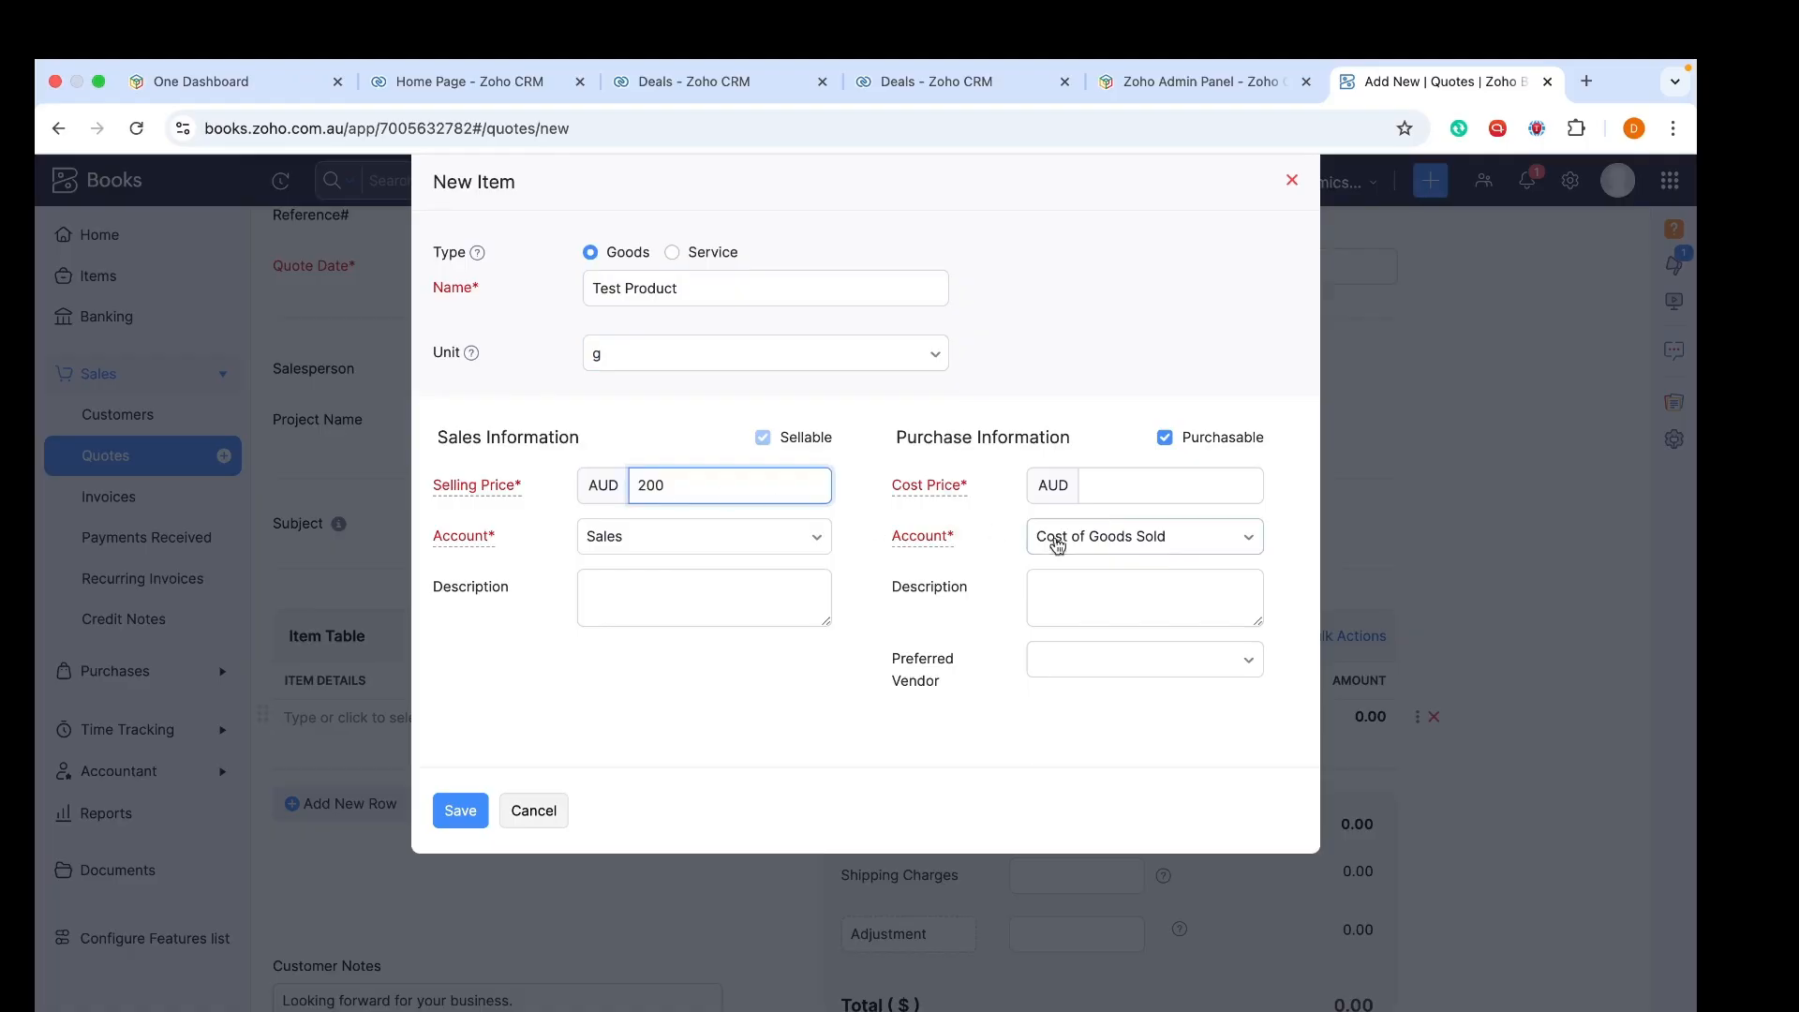
left_click(1121, 488)
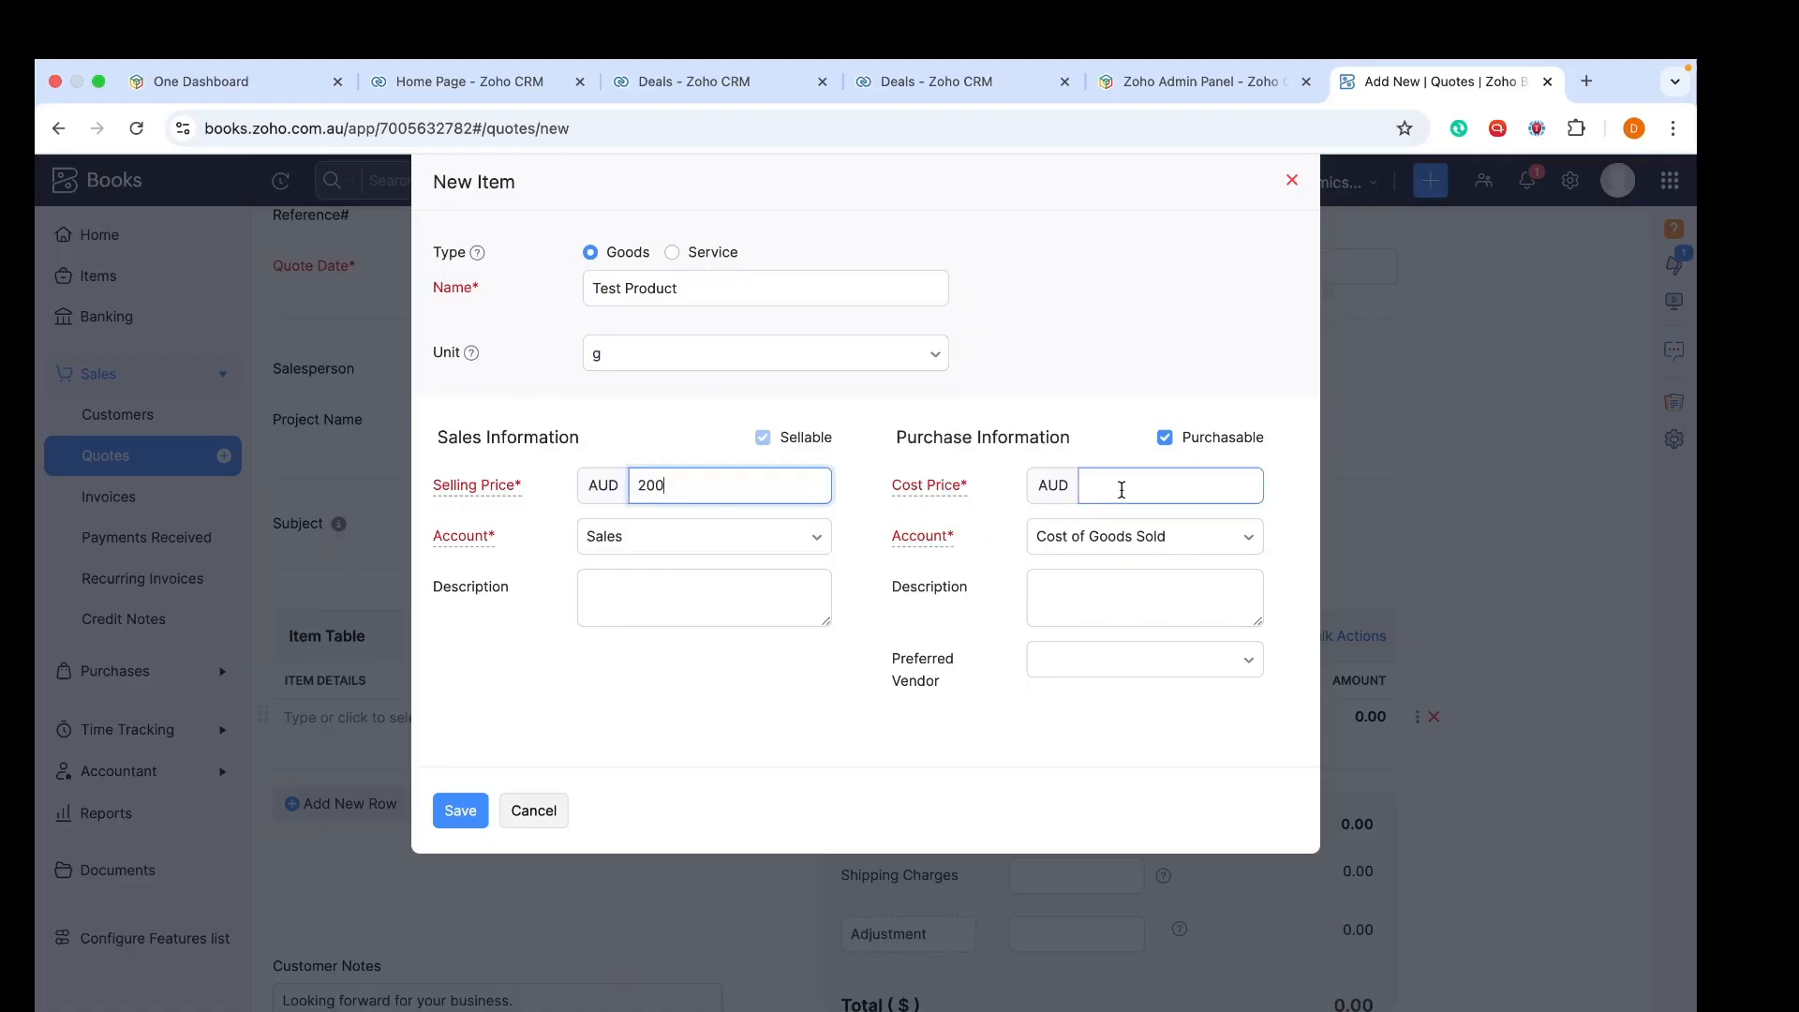
left_click(1165, 438)
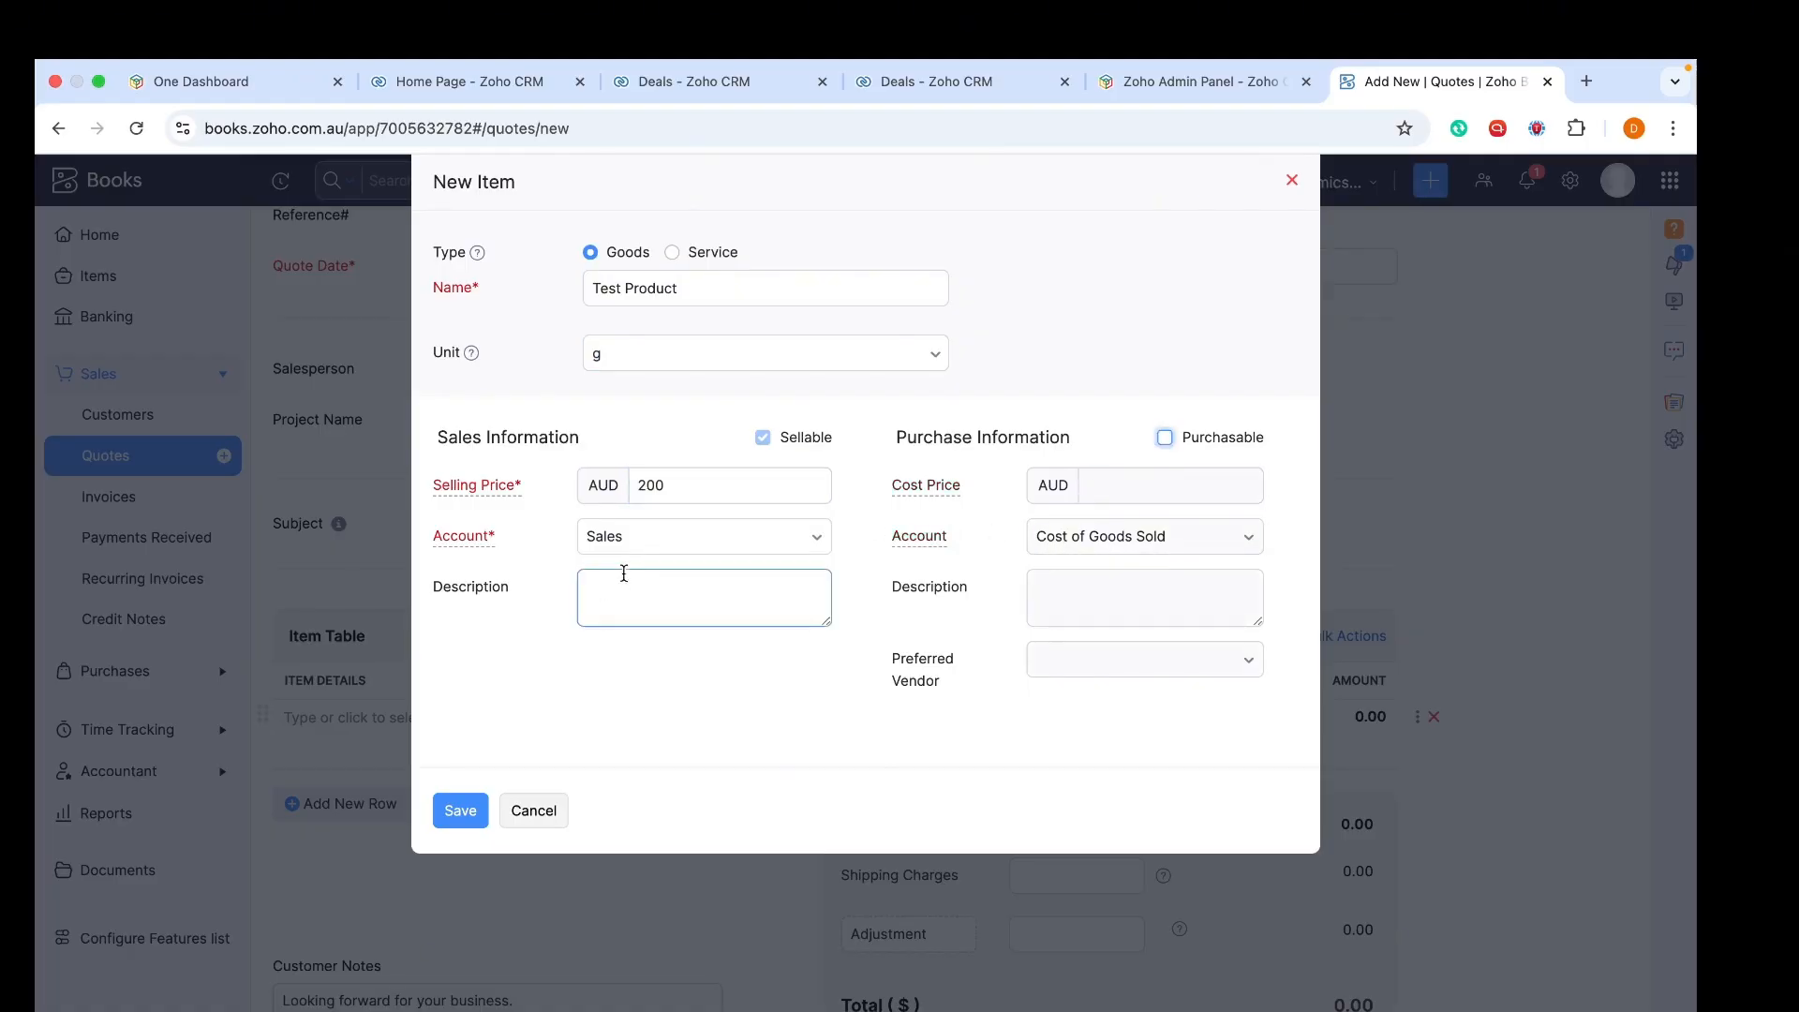
left_click(471, 817)
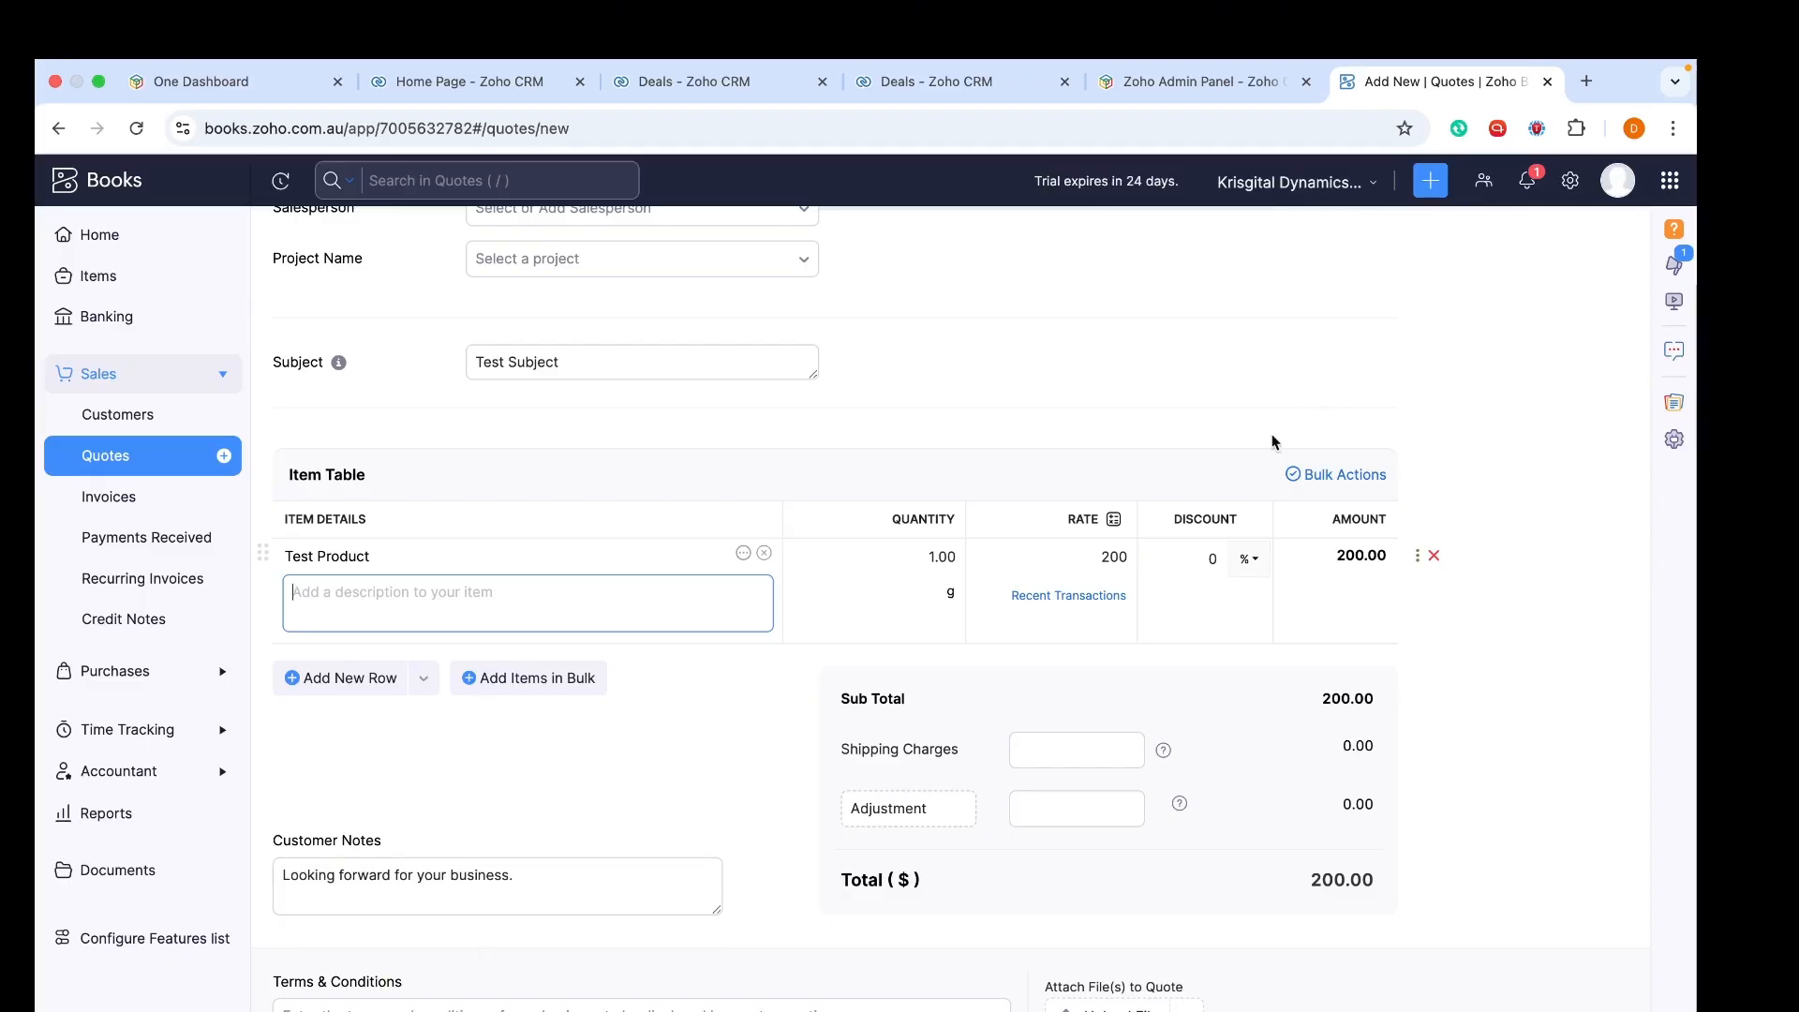
left_click(1448, 283)
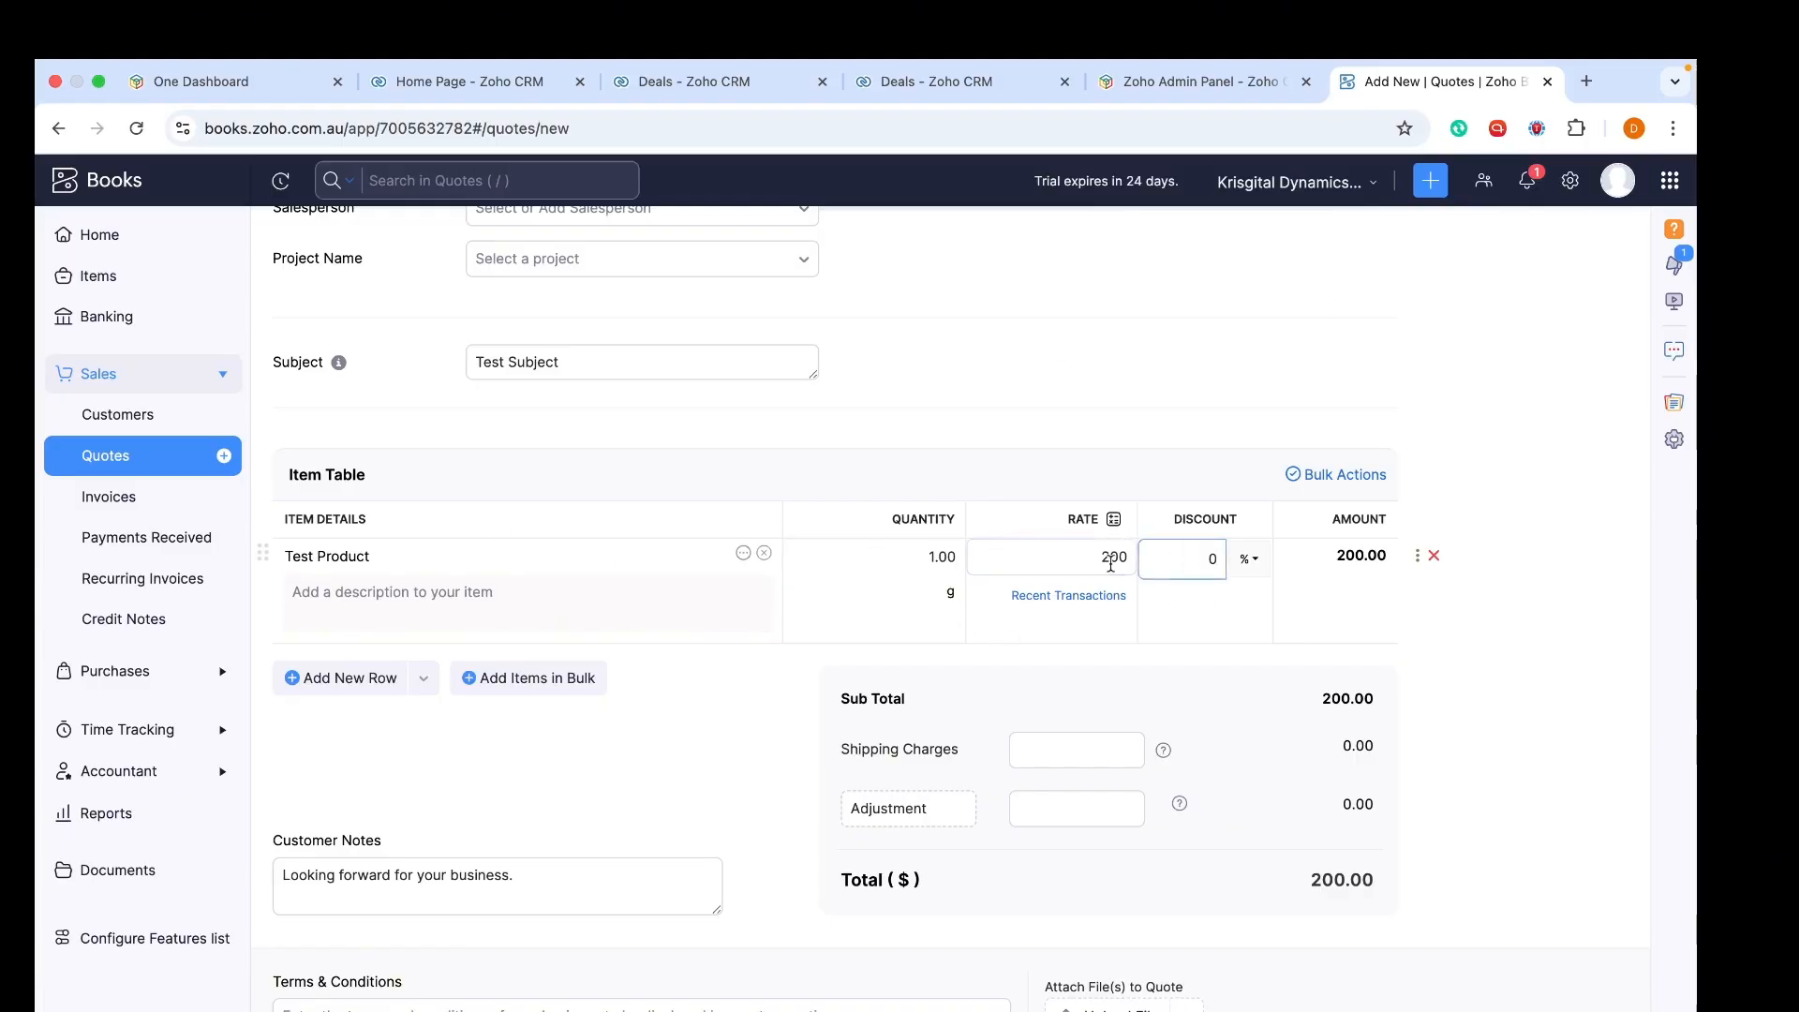
left_click(1030, 562)
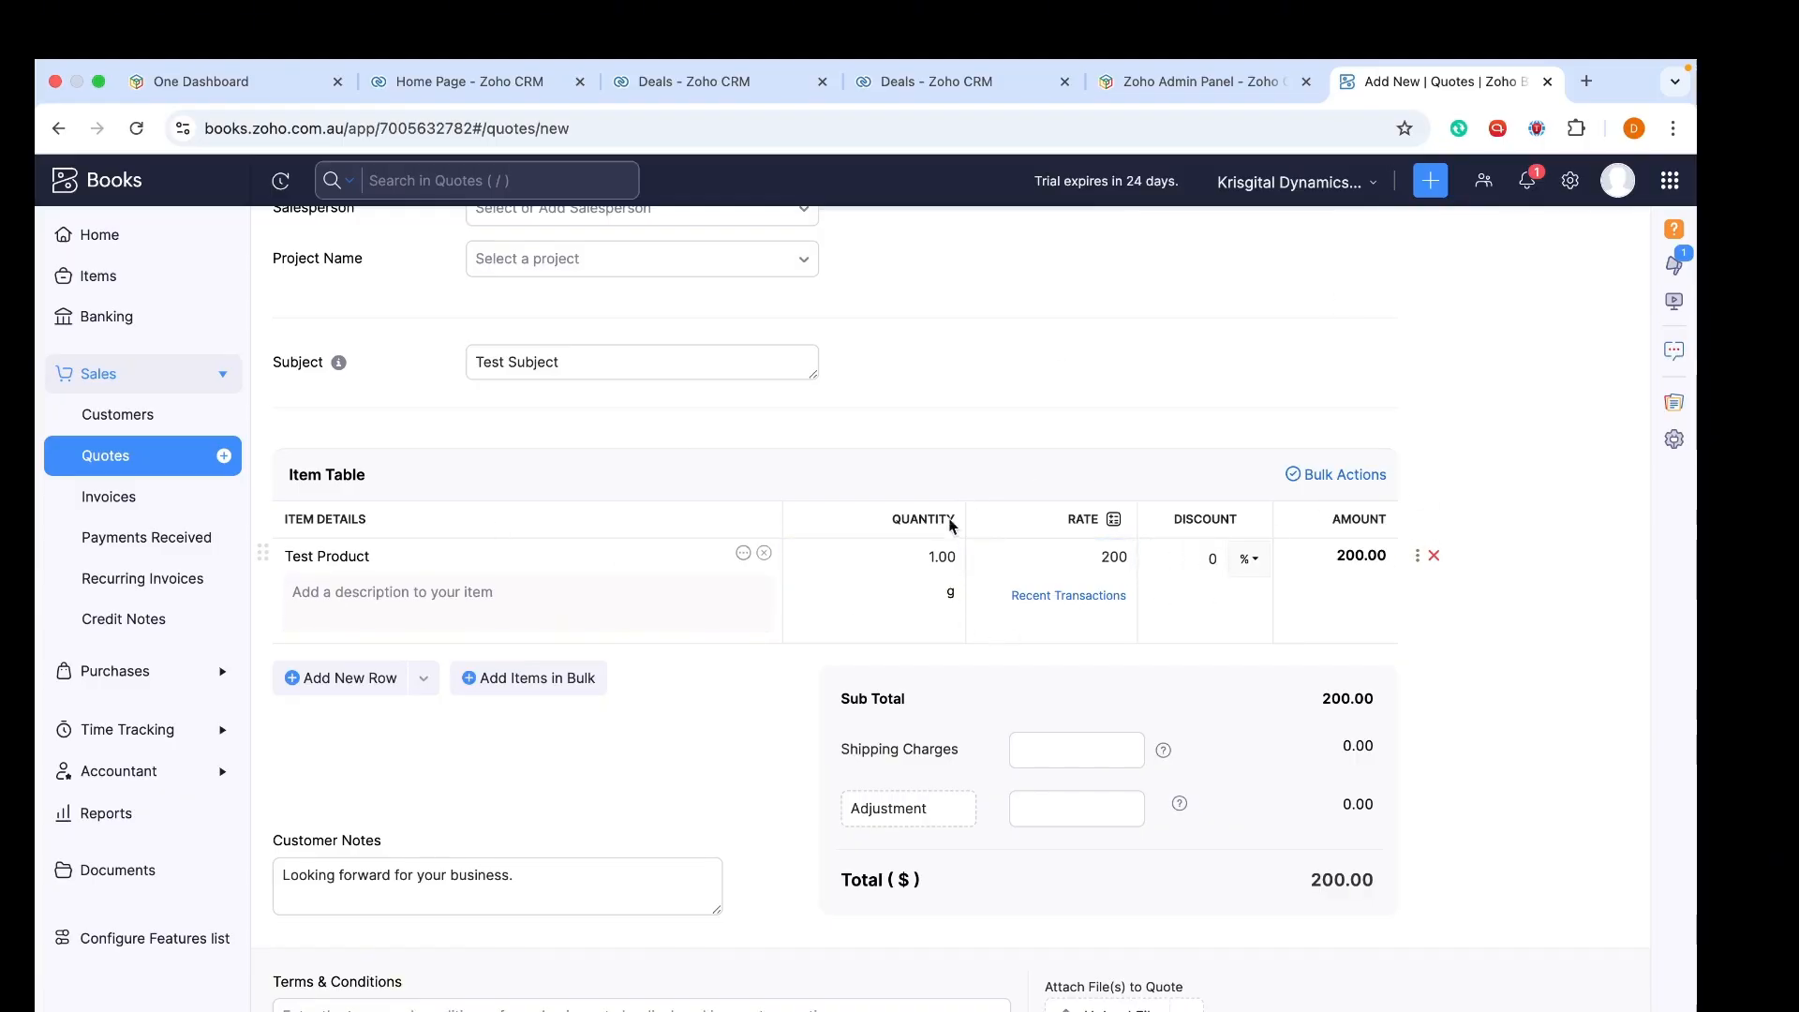
left_click(922, 564)
left_click(633, 756)
scroll(633, 756, "down", 3)
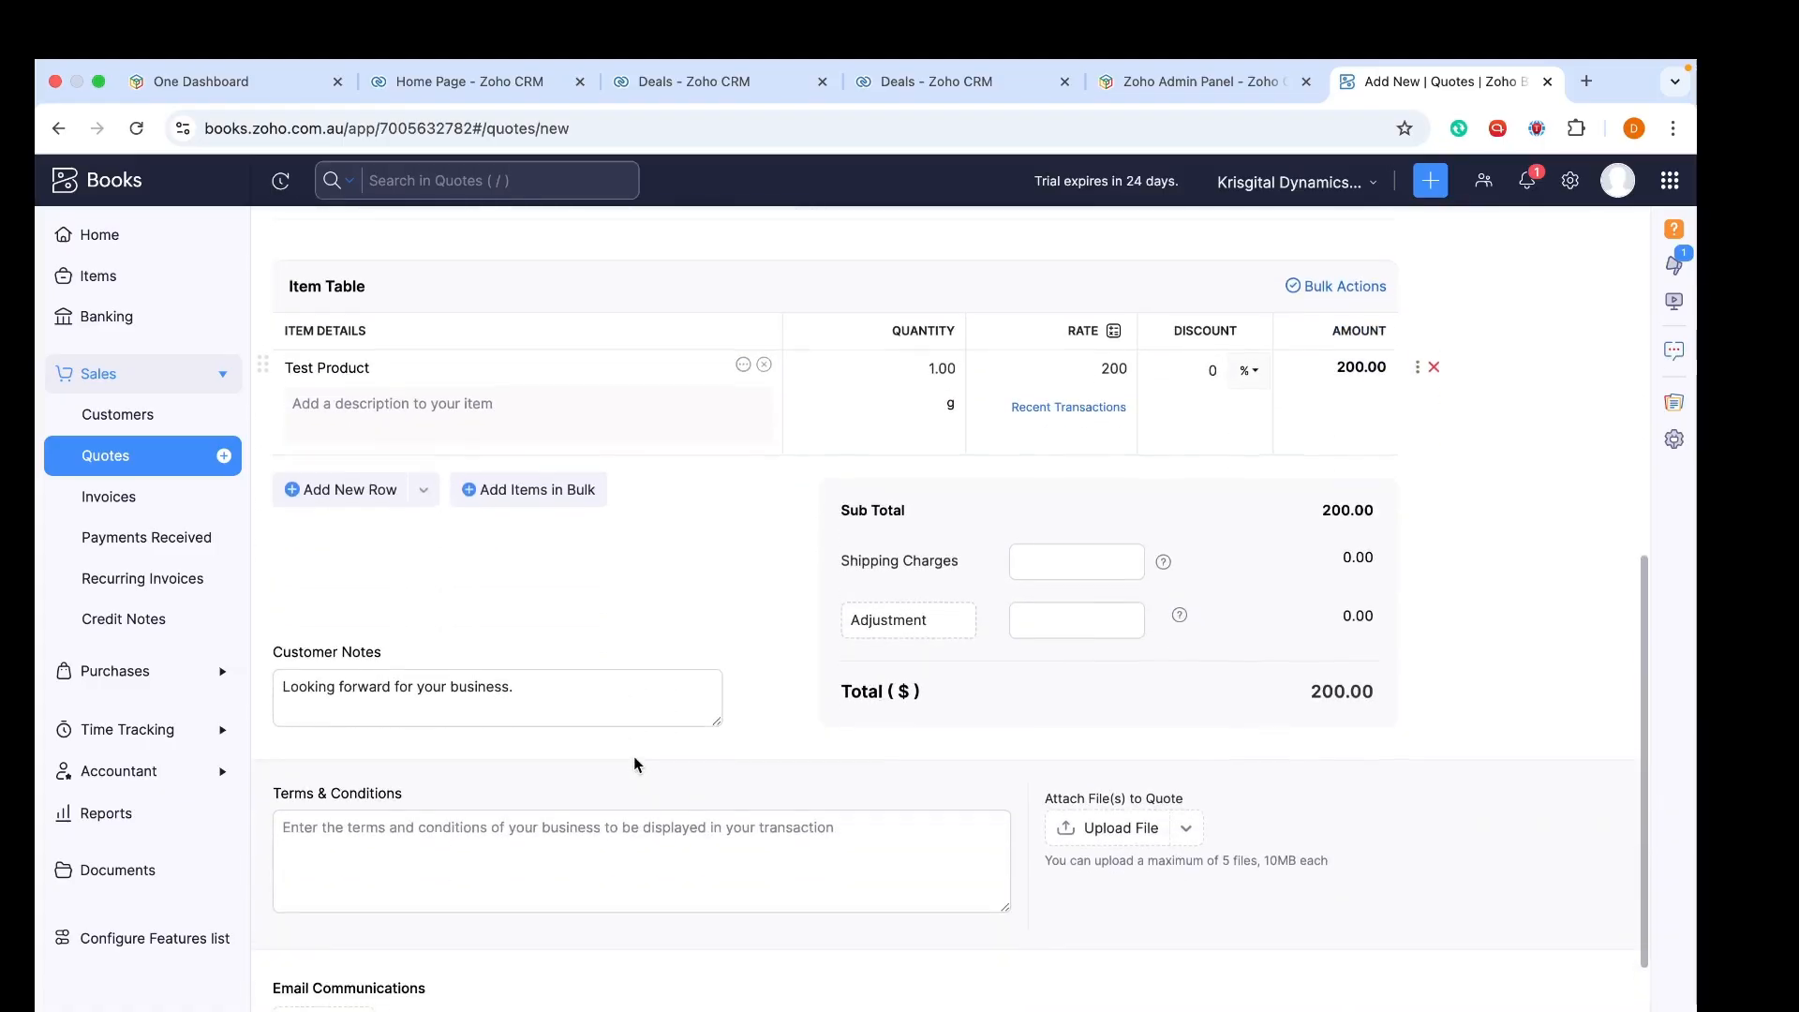
left_click(634, 757)
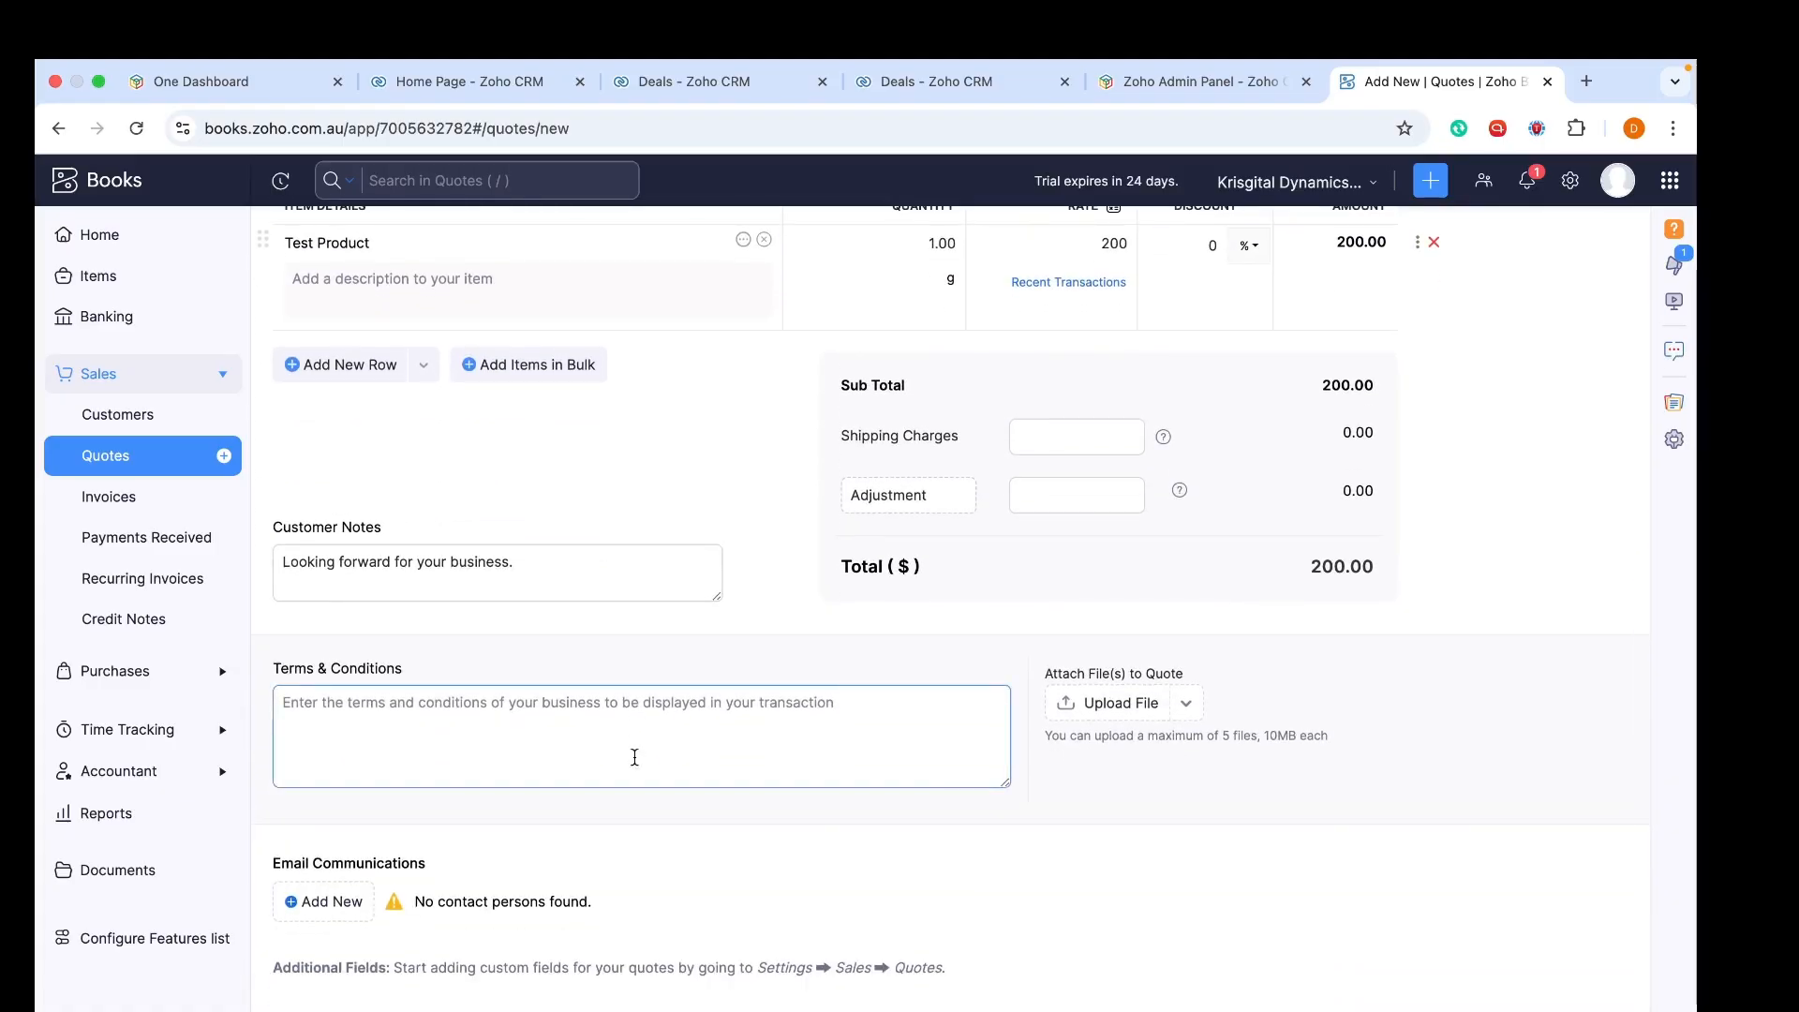
scroll(633, 757, "up", 1)
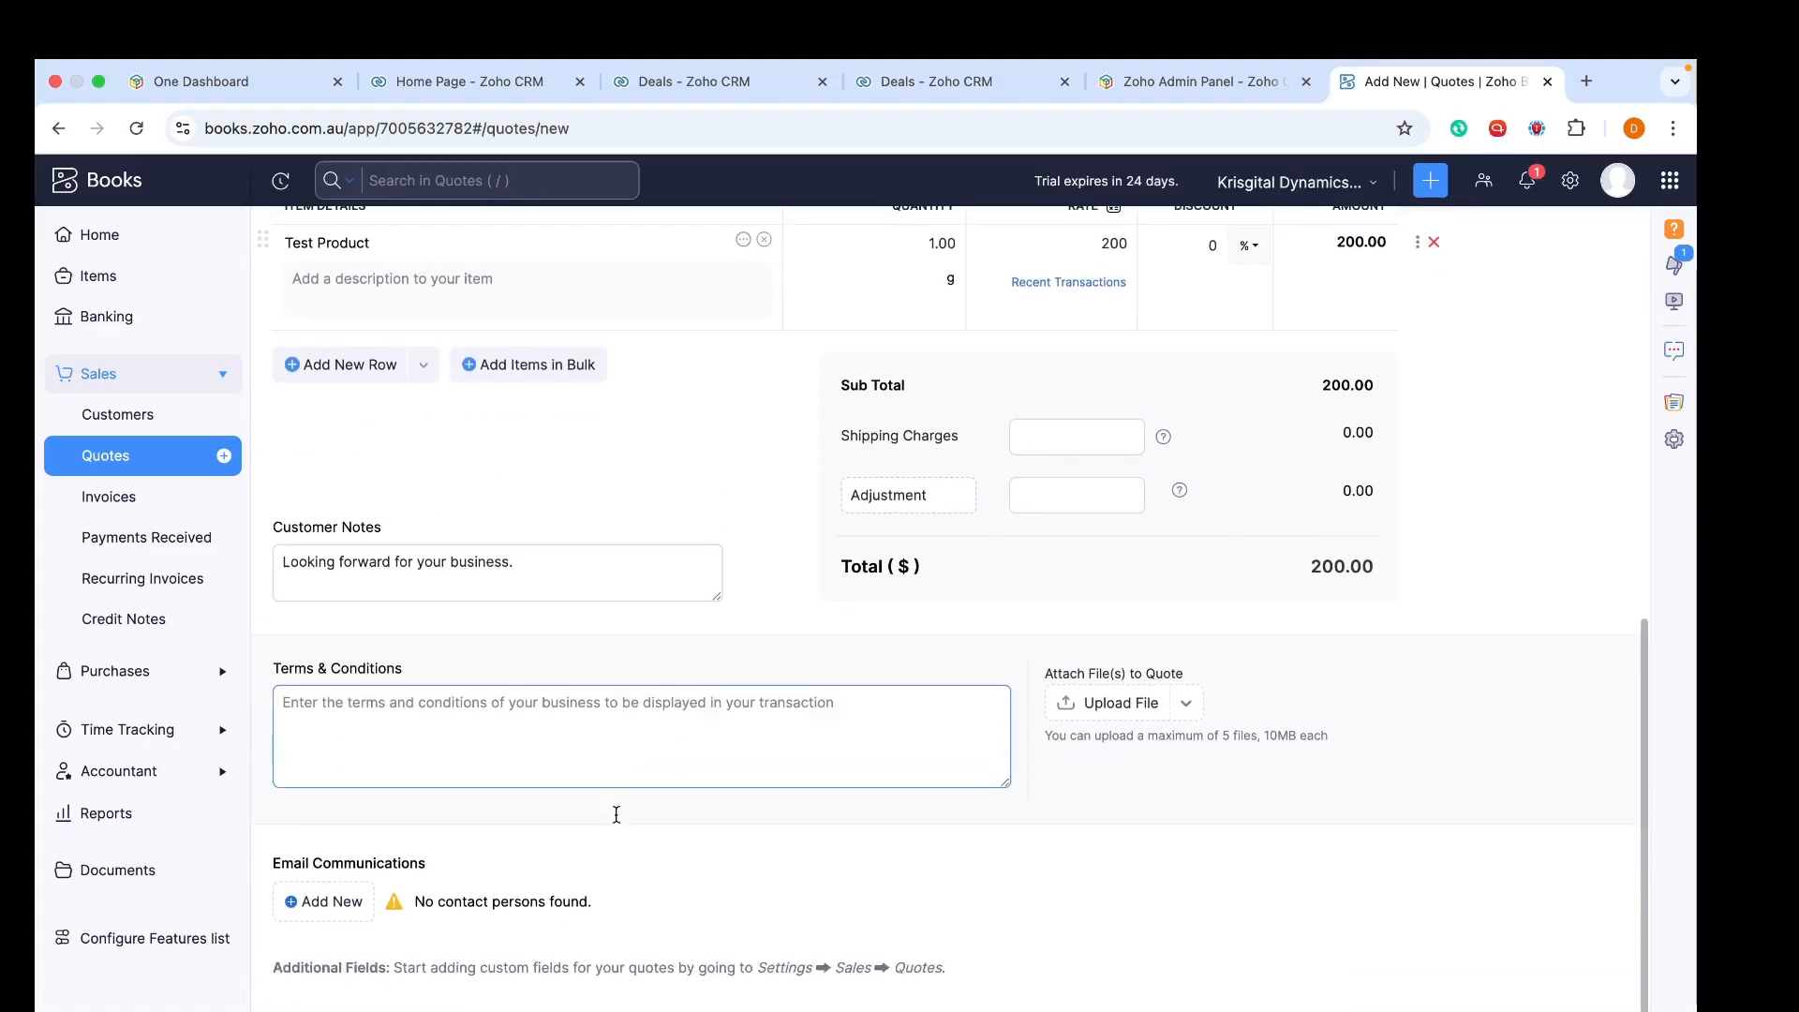
scroll(618, 811, "down", 1)
left_click(615, 822)
left_click(636, 724)
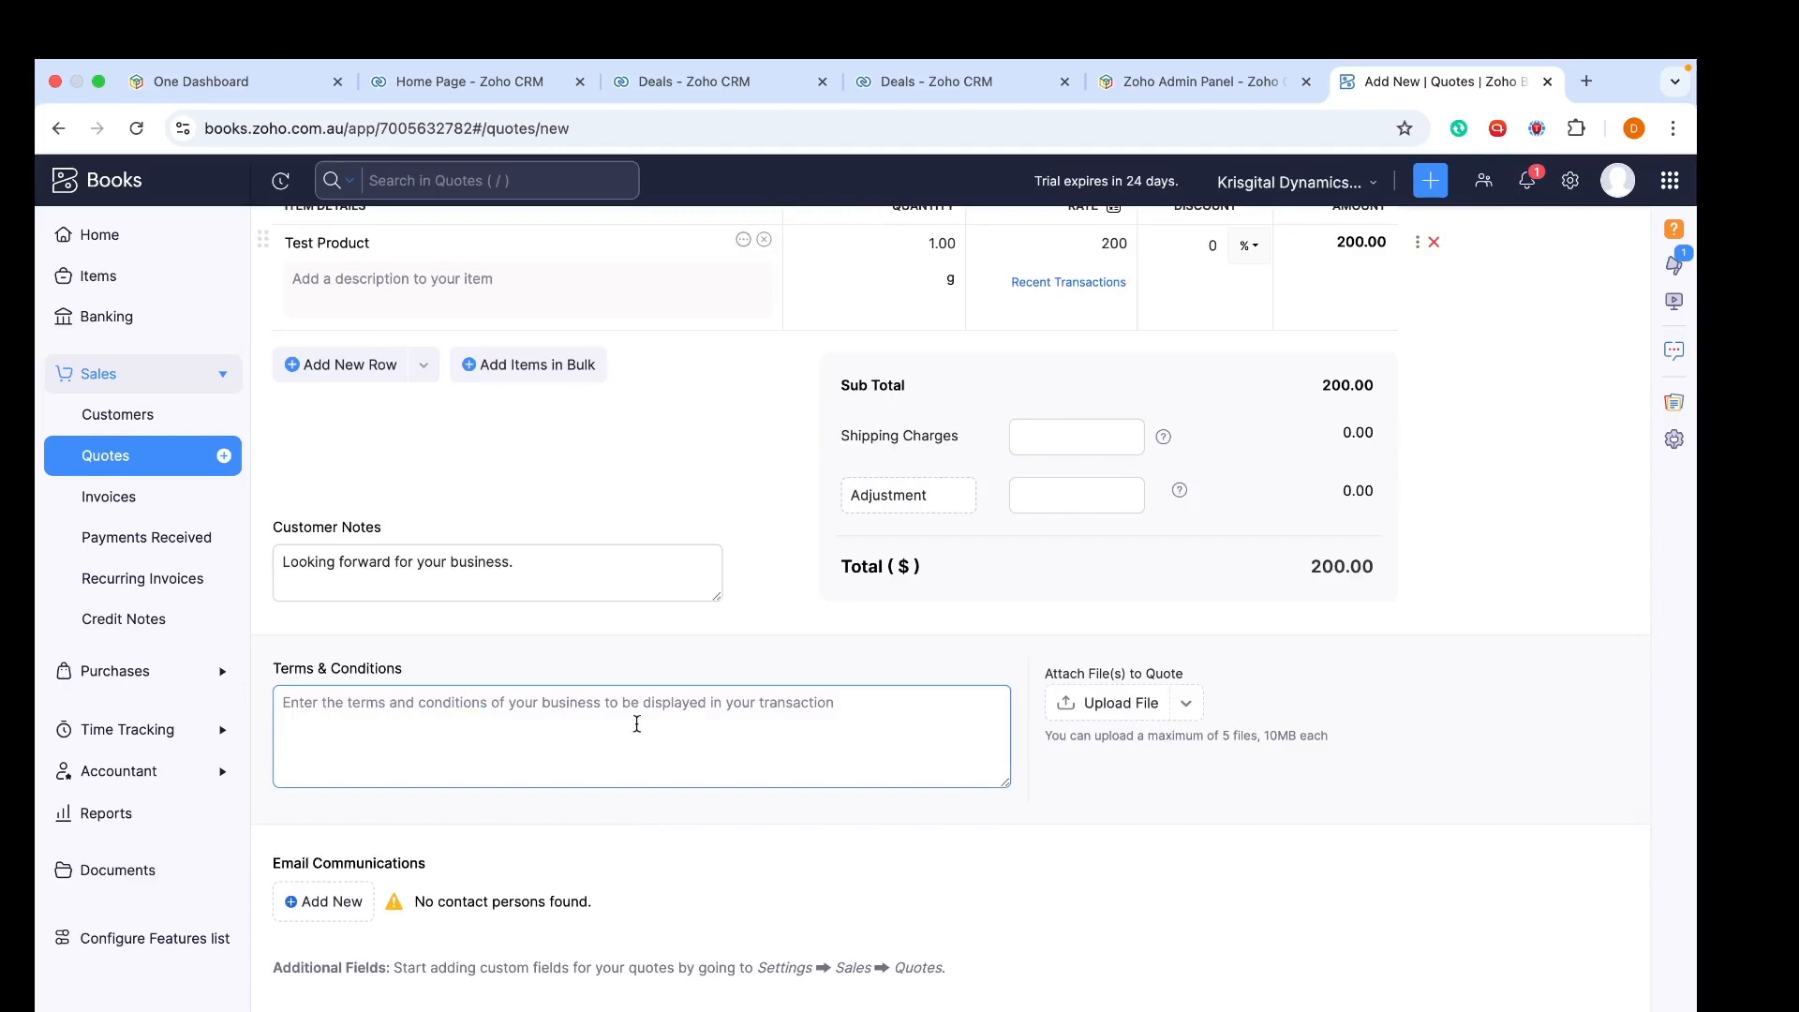
scroll(637, 724, "up", 15)
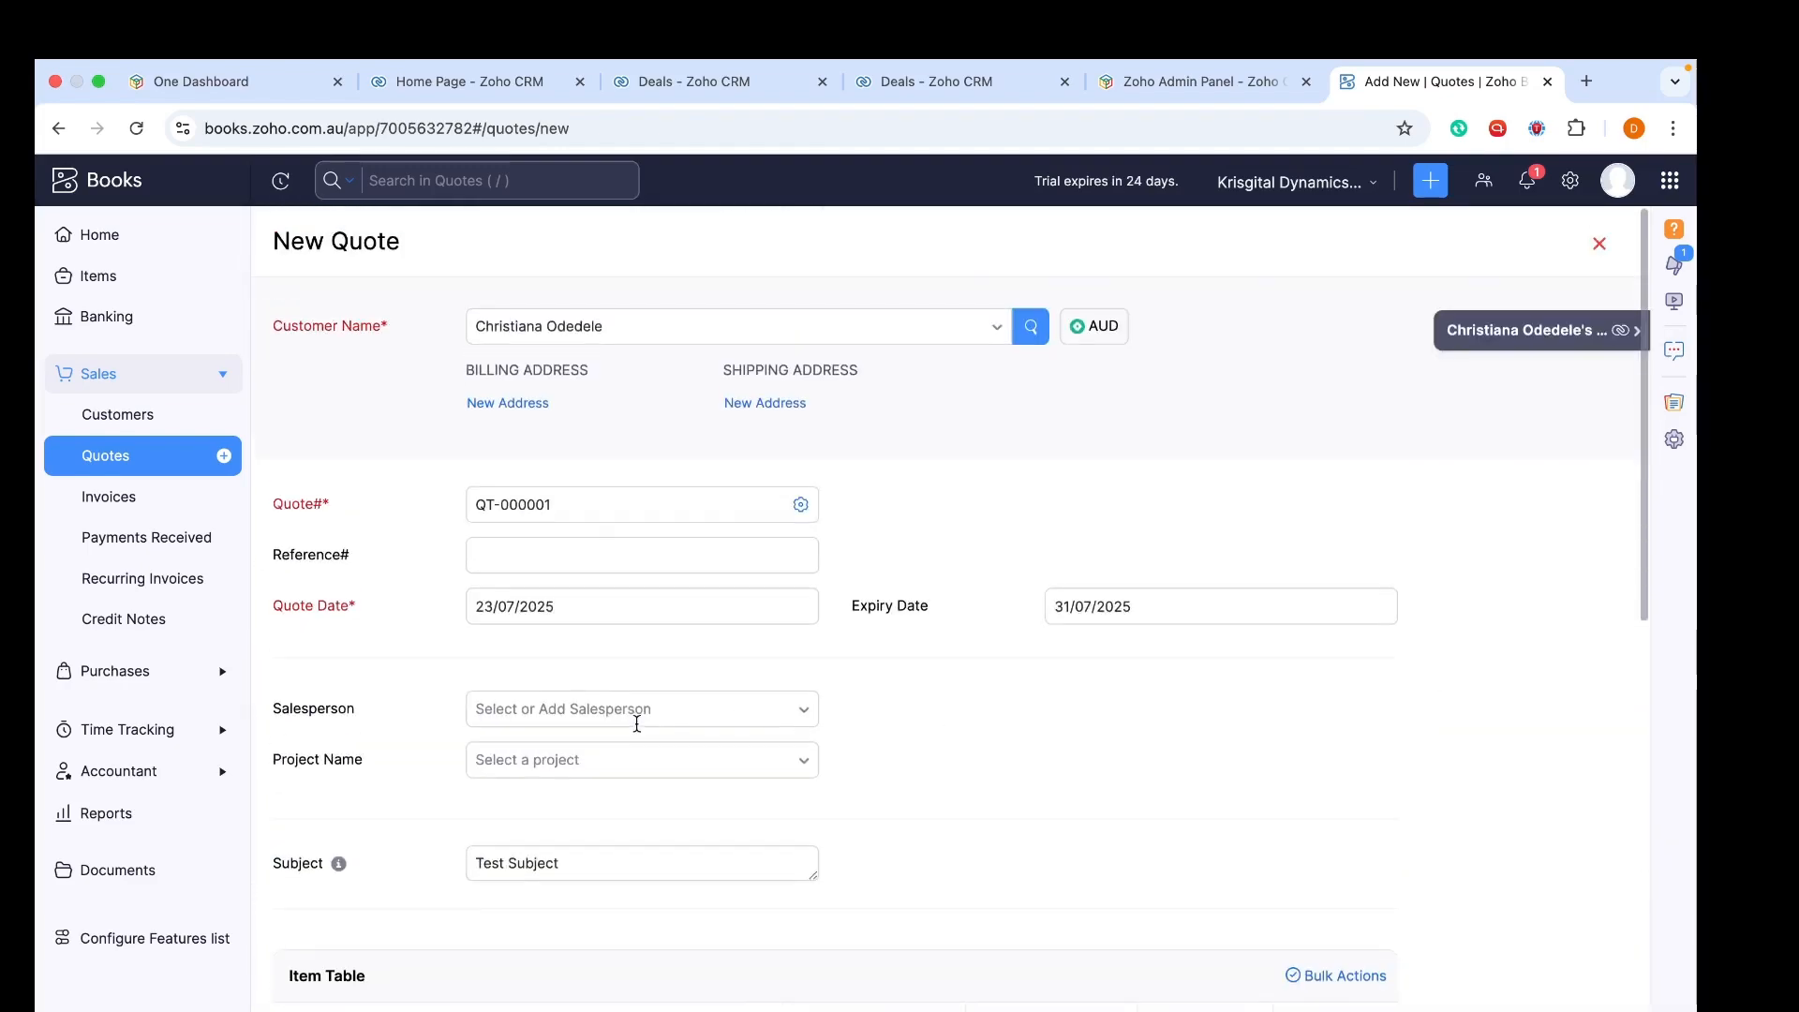
scroll(637, 724, "down", 15)
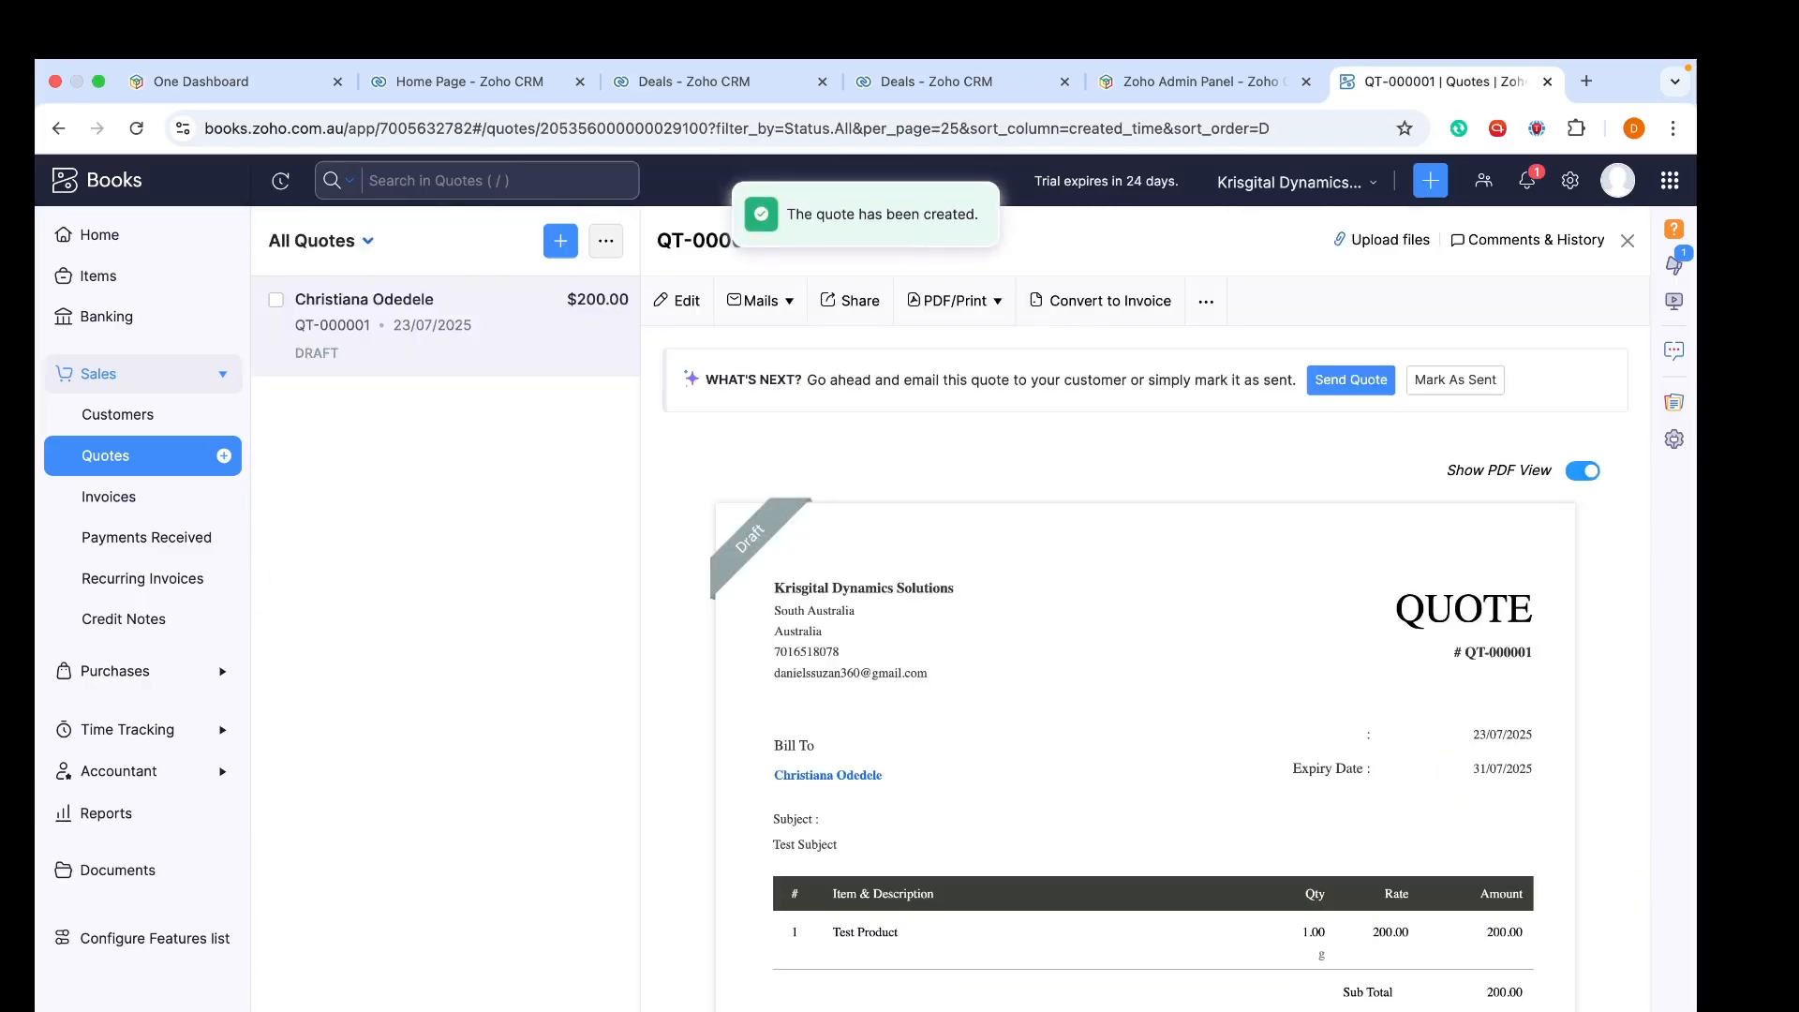
Review the $200.00 draft quote preview, then go to the Active Customers list
scroll(892, 837, "down", 5)
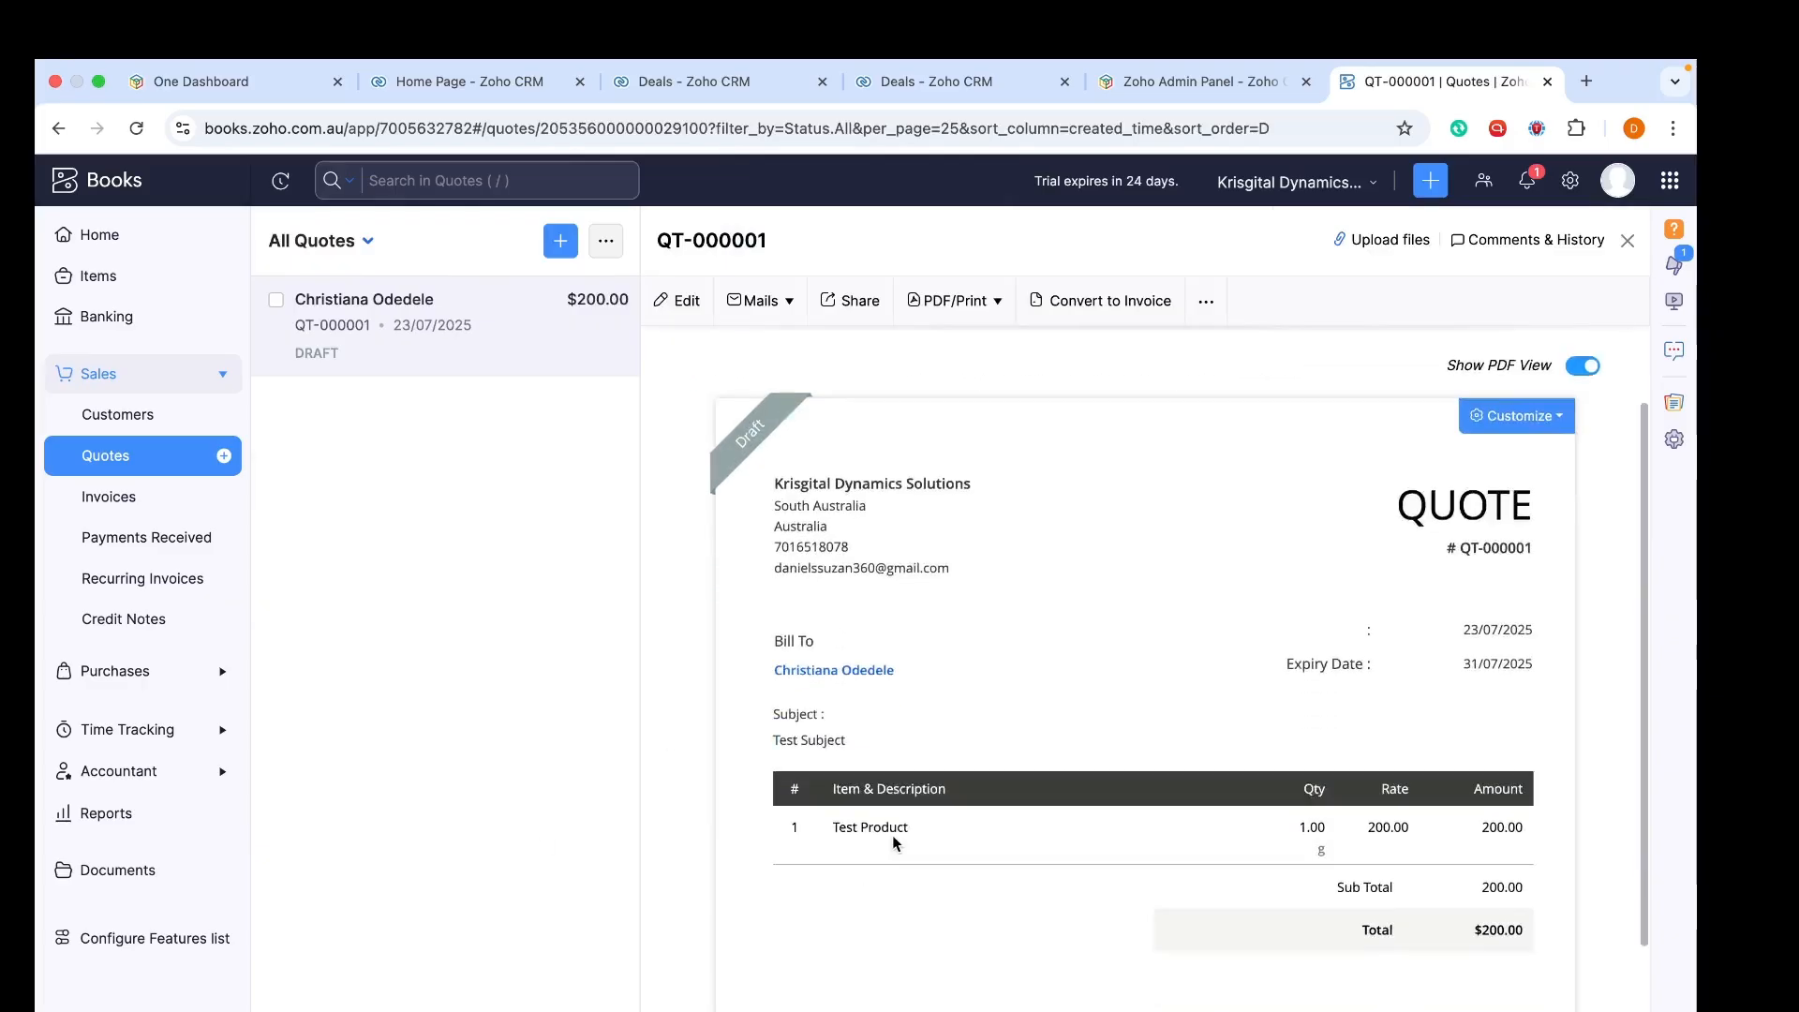
scroll(892, 837, "up", 5)
scroll(893, 839, "down", 3)
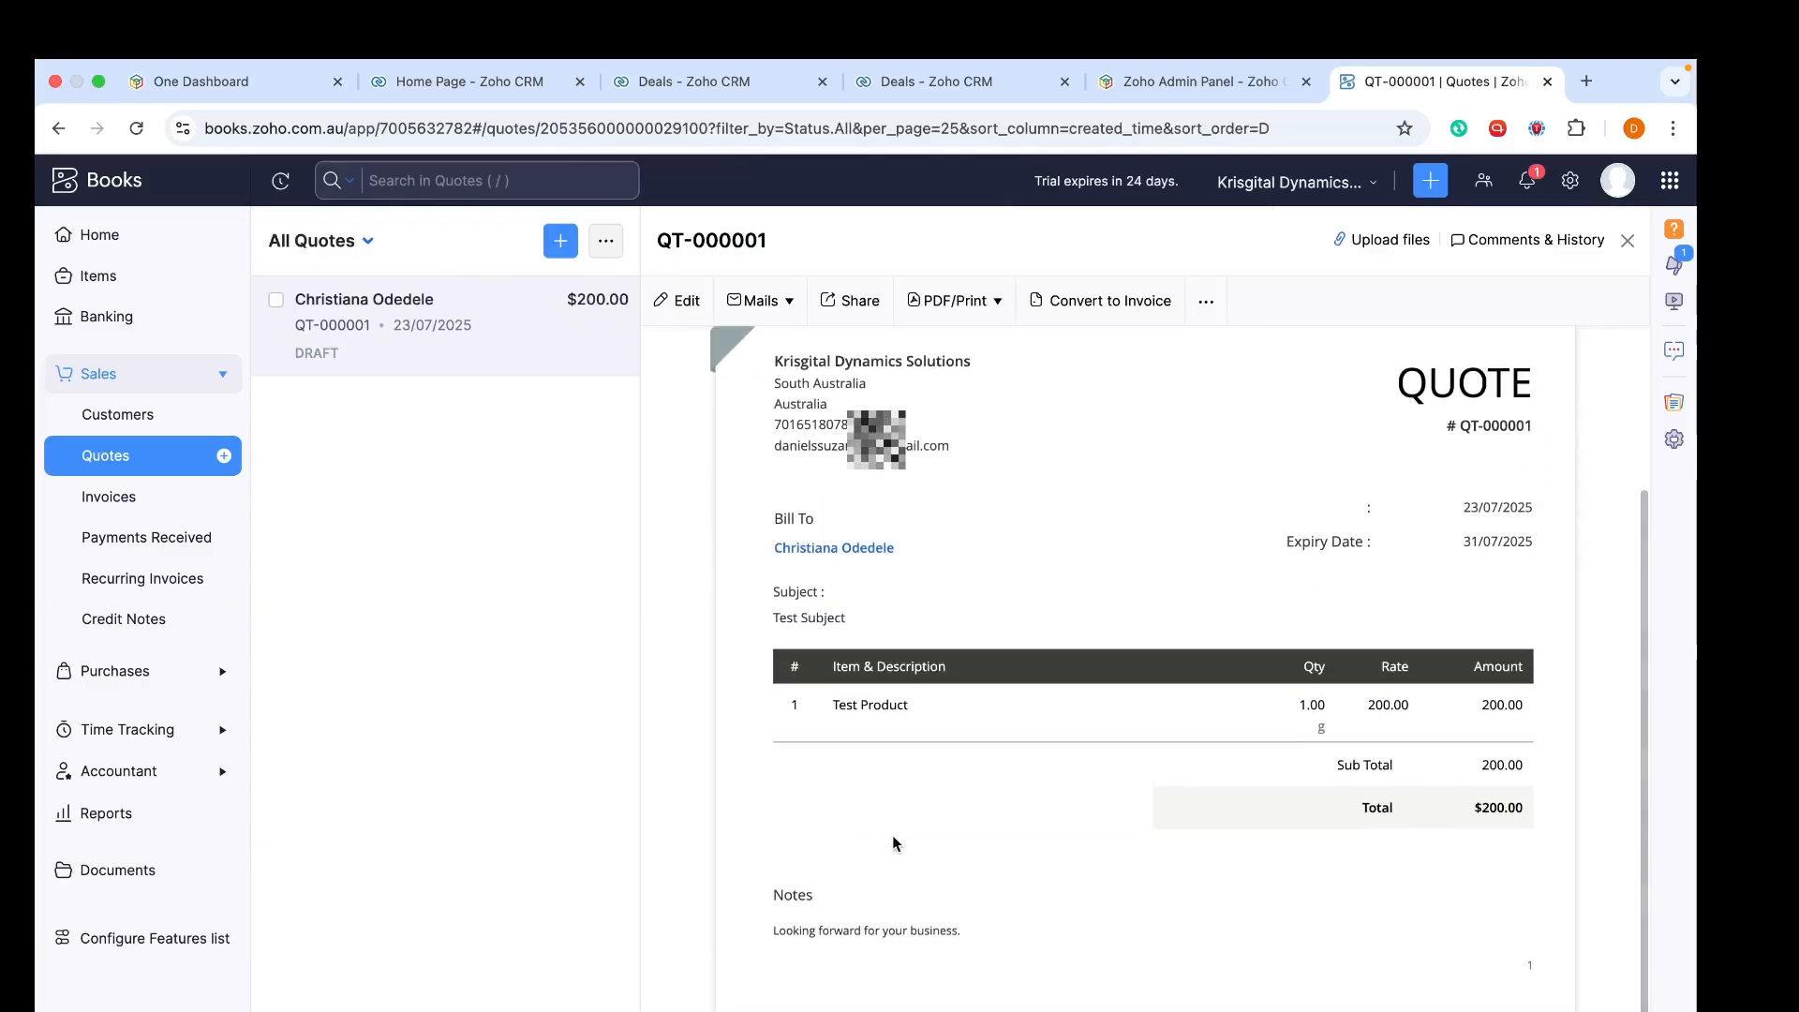
scroll(892, 835, "up", 3)
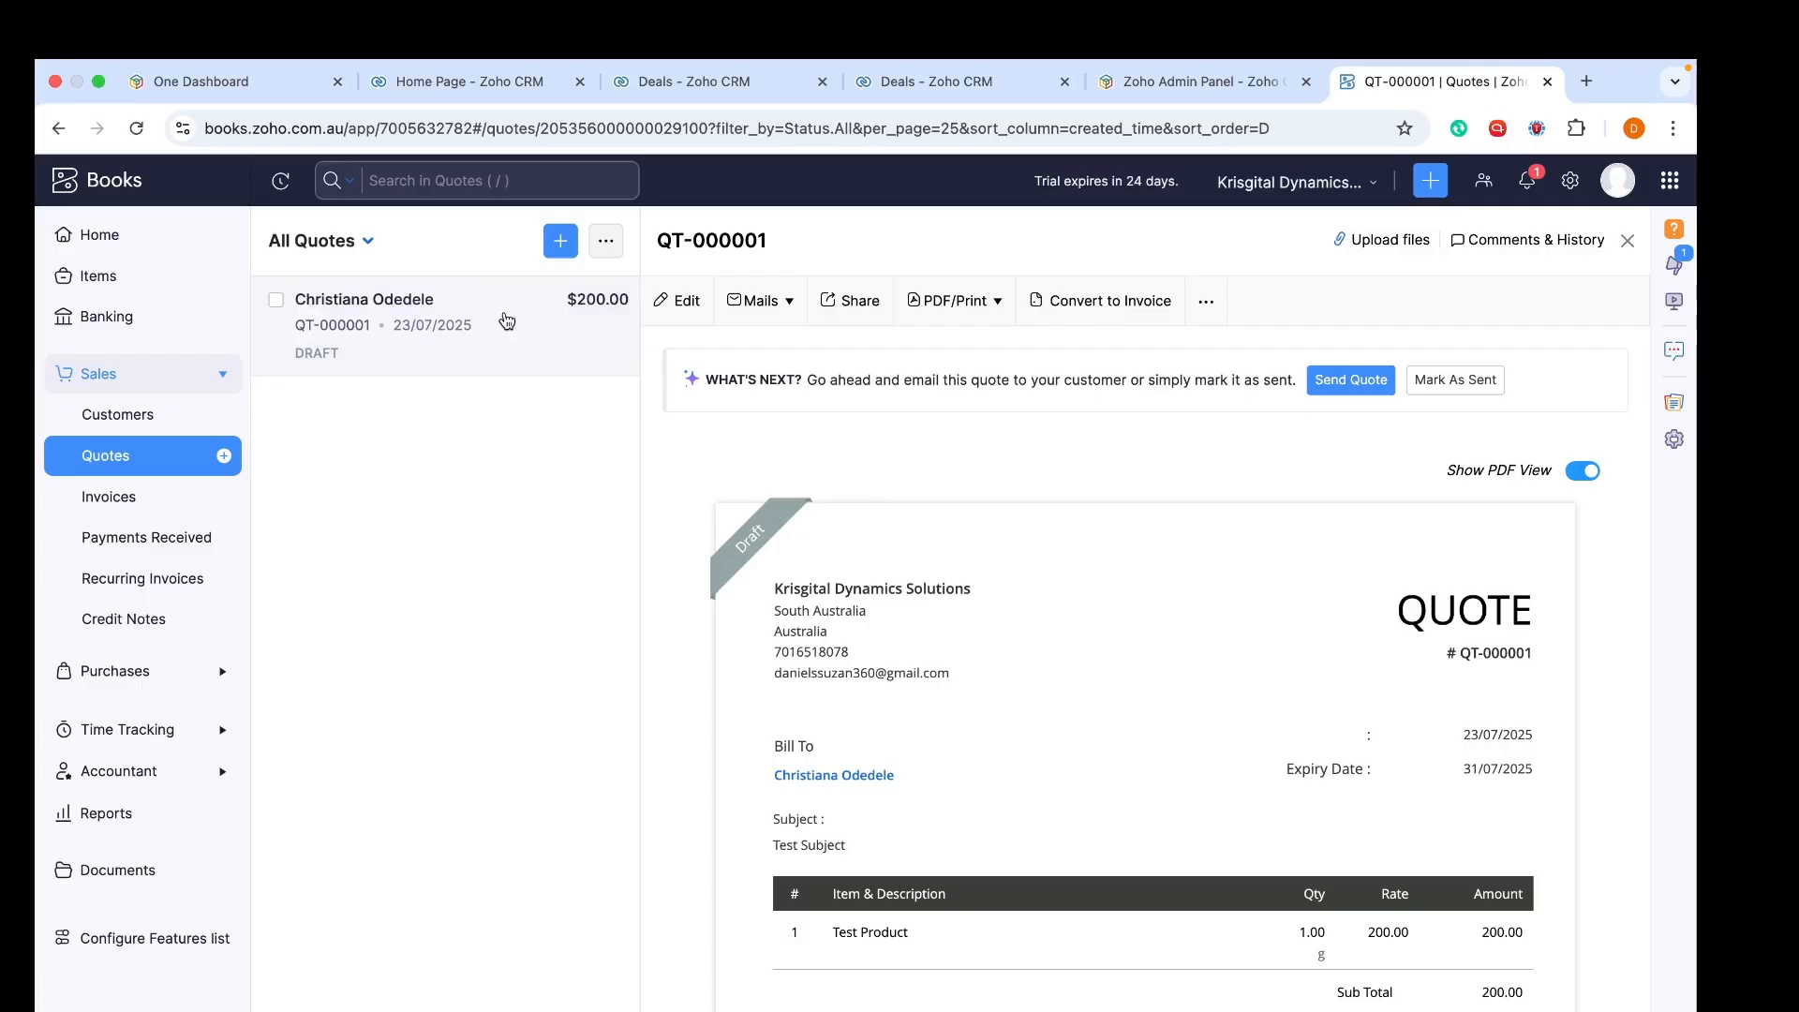
left_click(112, 418)
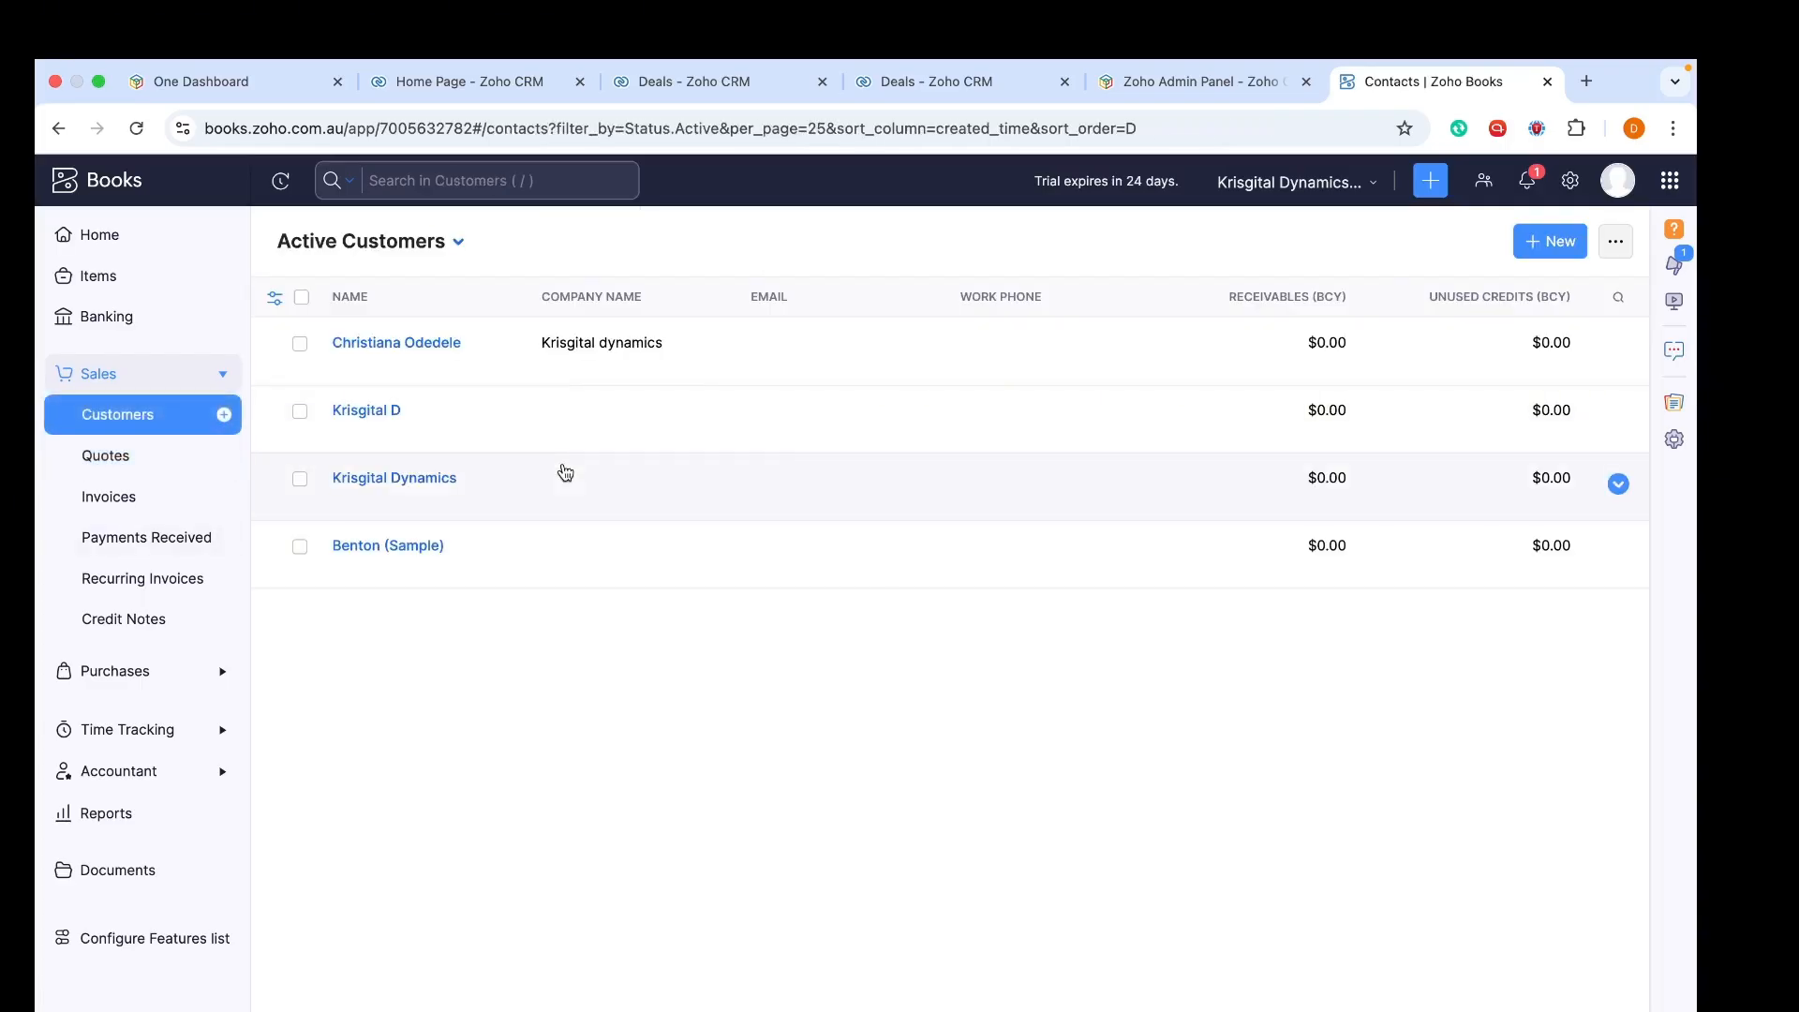
Add the customer's e-mail address to their record, then return to All Quotes
left_click(430, 343)
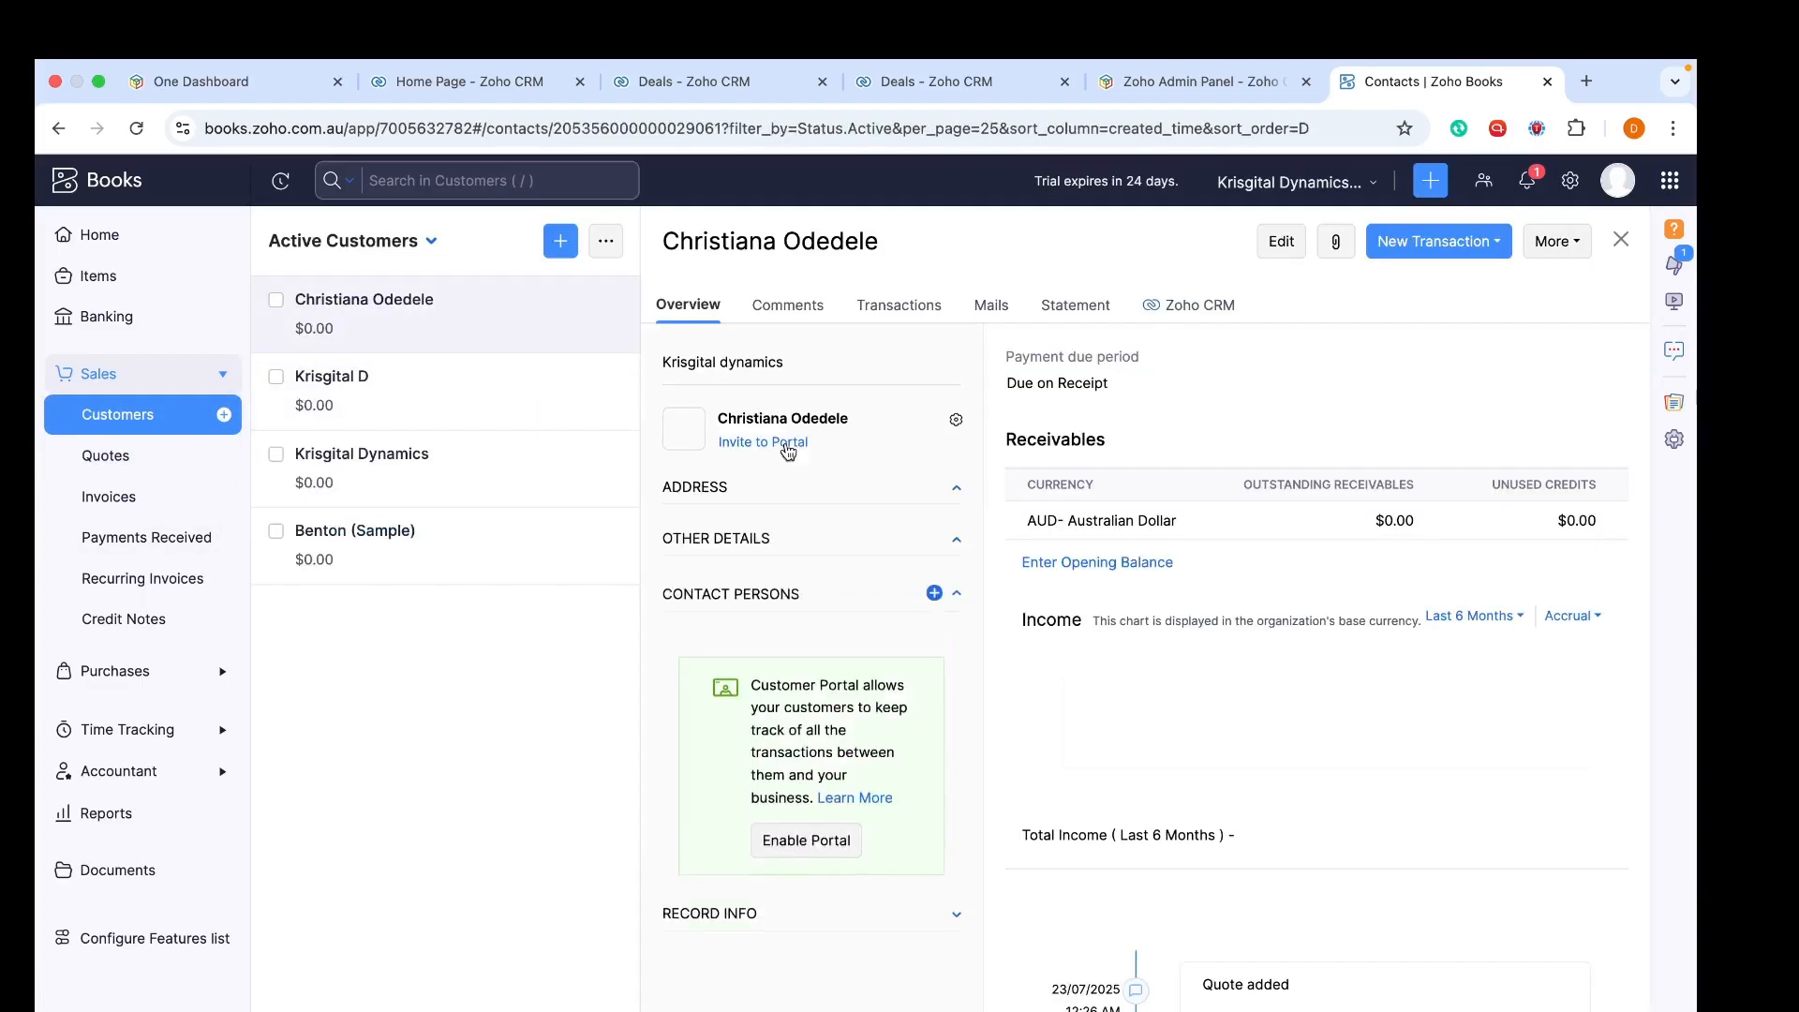
left_click(1258, 249)
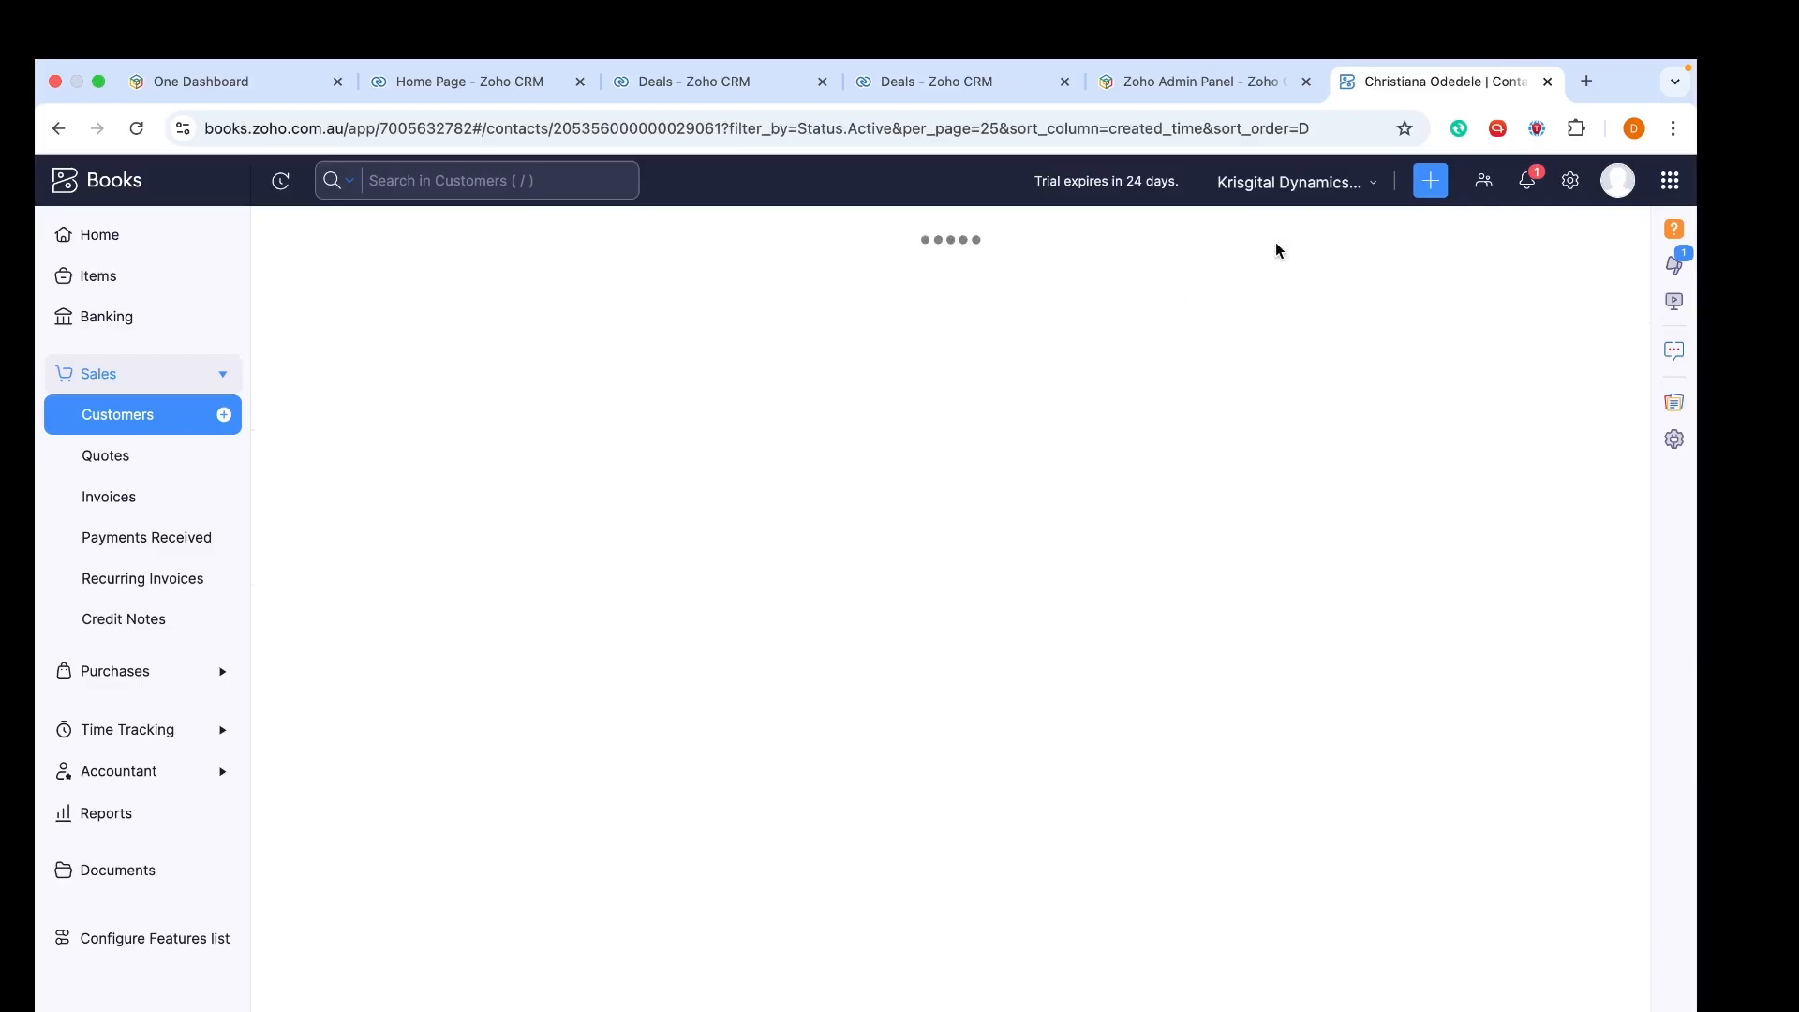
left_click(579, 521)
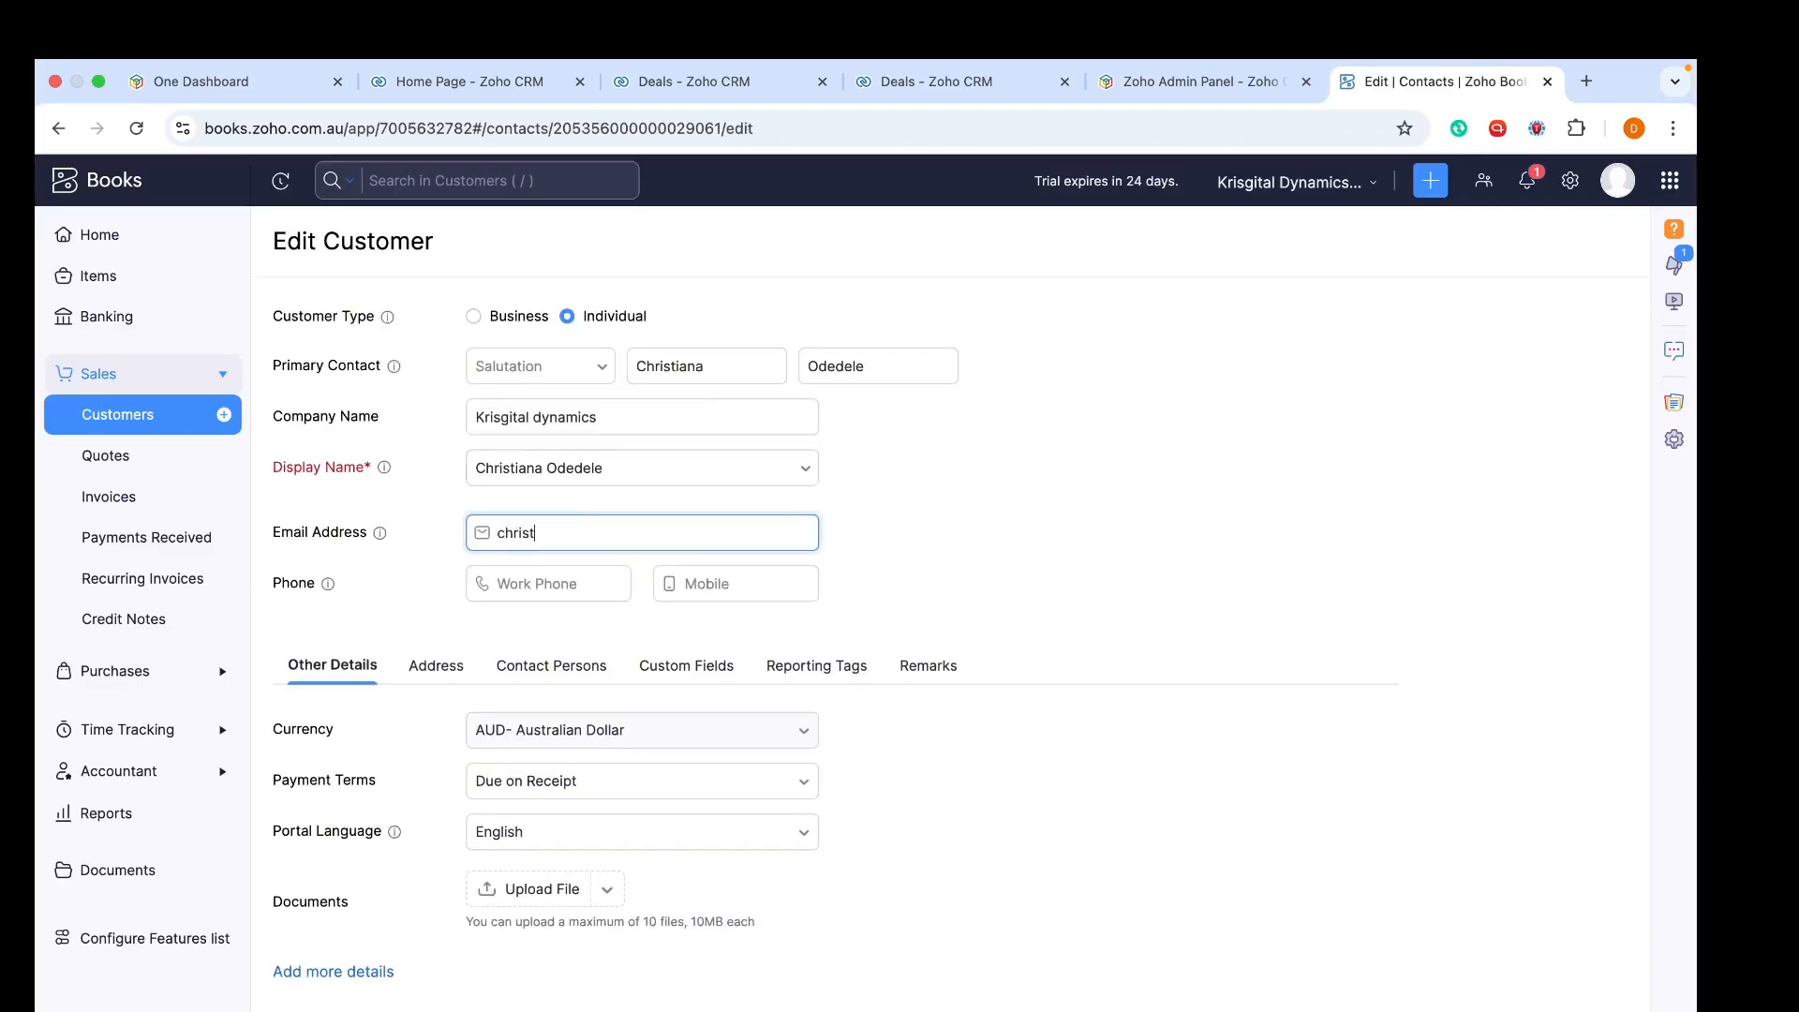
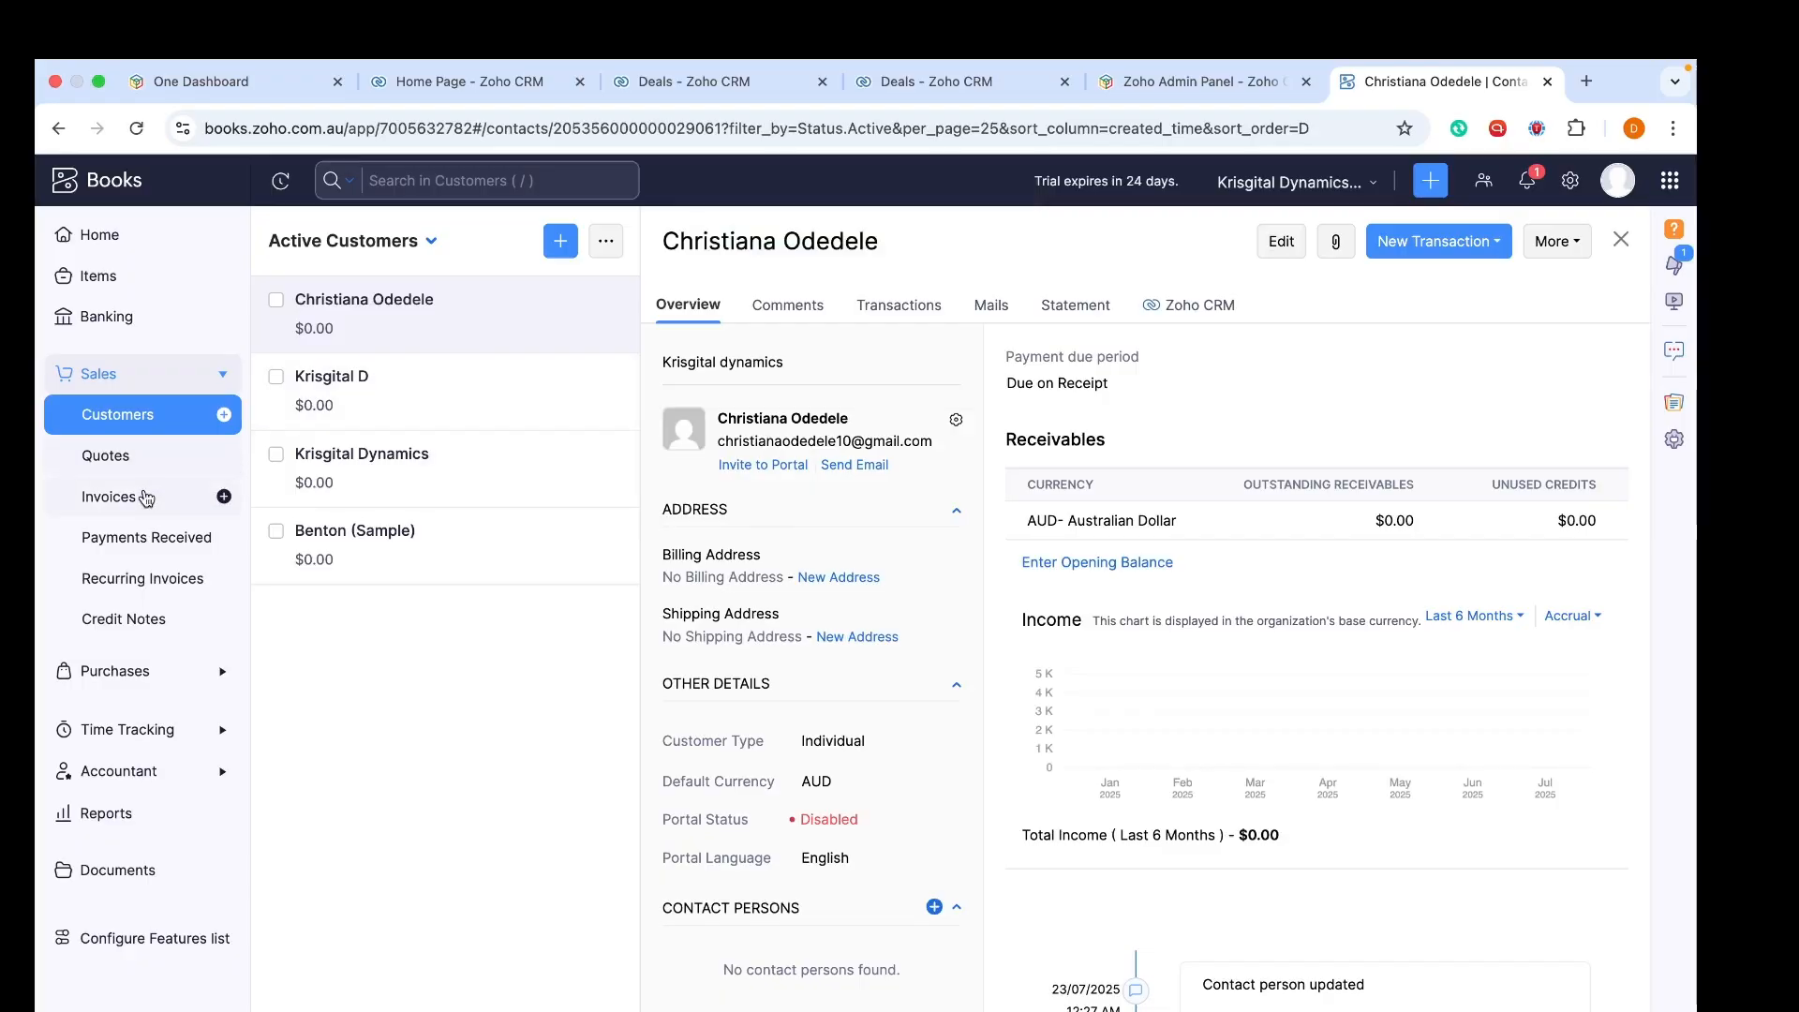
left_click(155, 450)
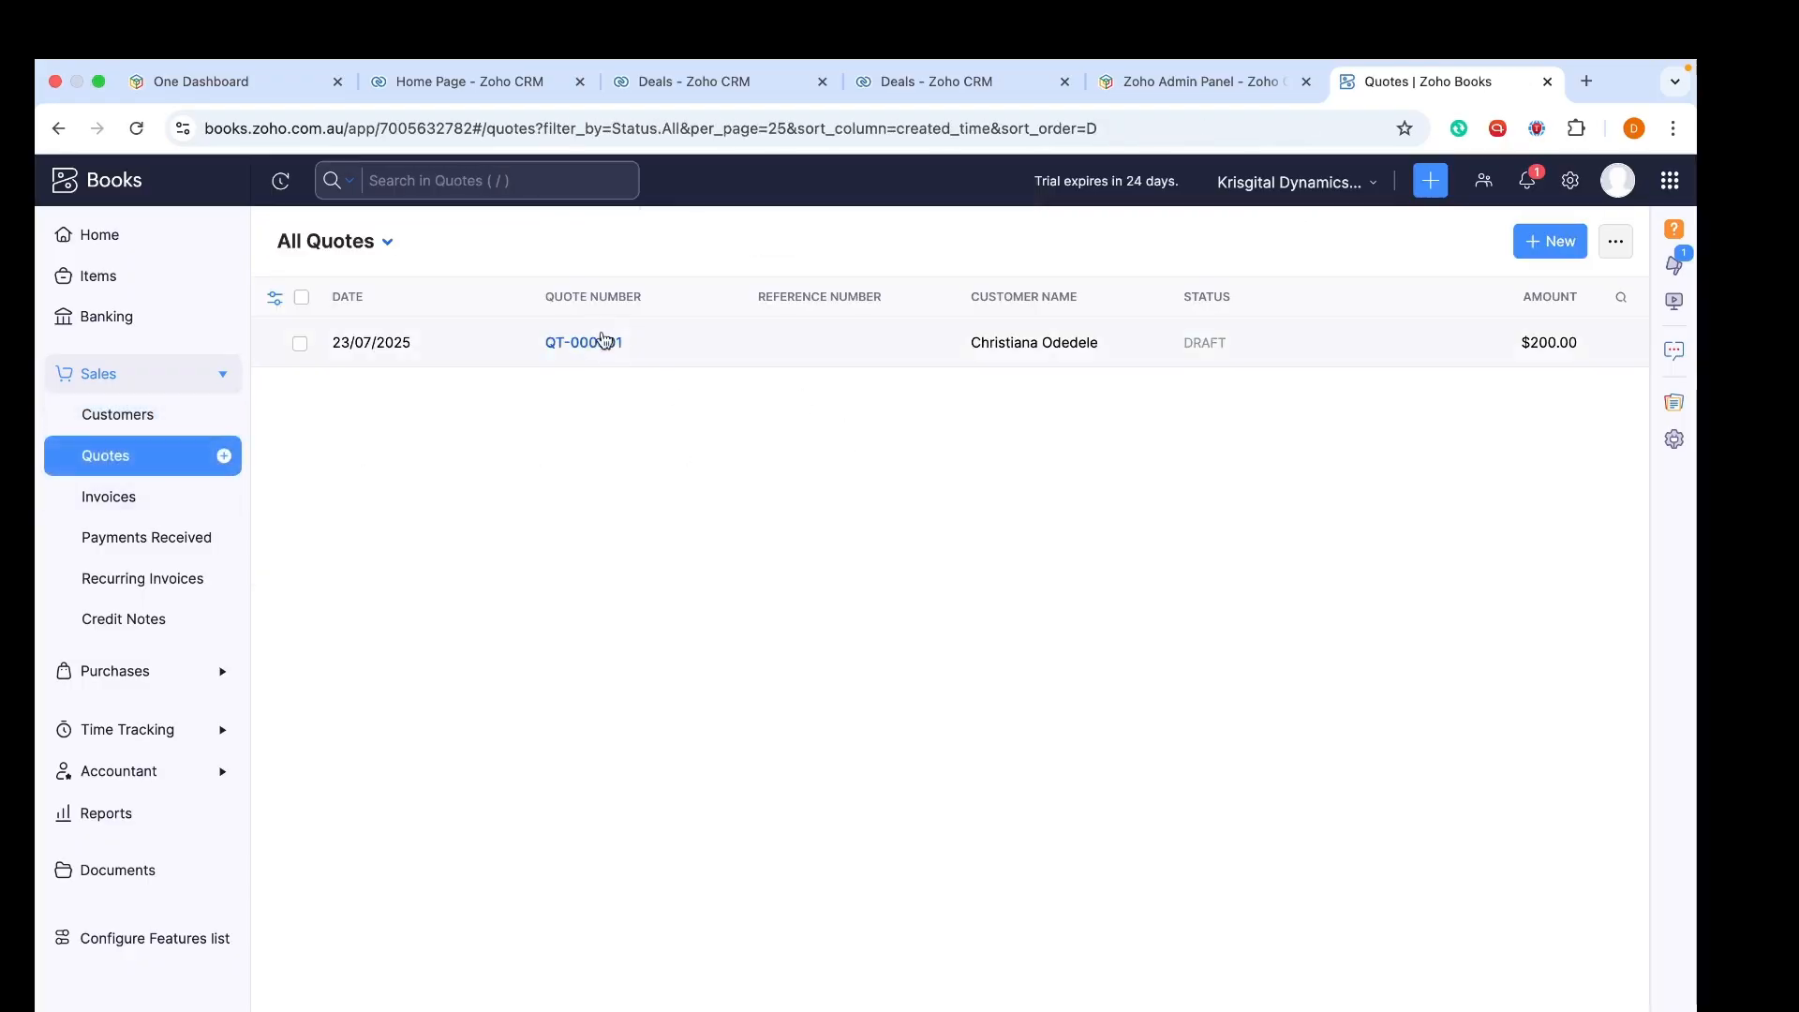
Edit QT-000001 to include the customer's contact in its email communications
left_click(597, 342)
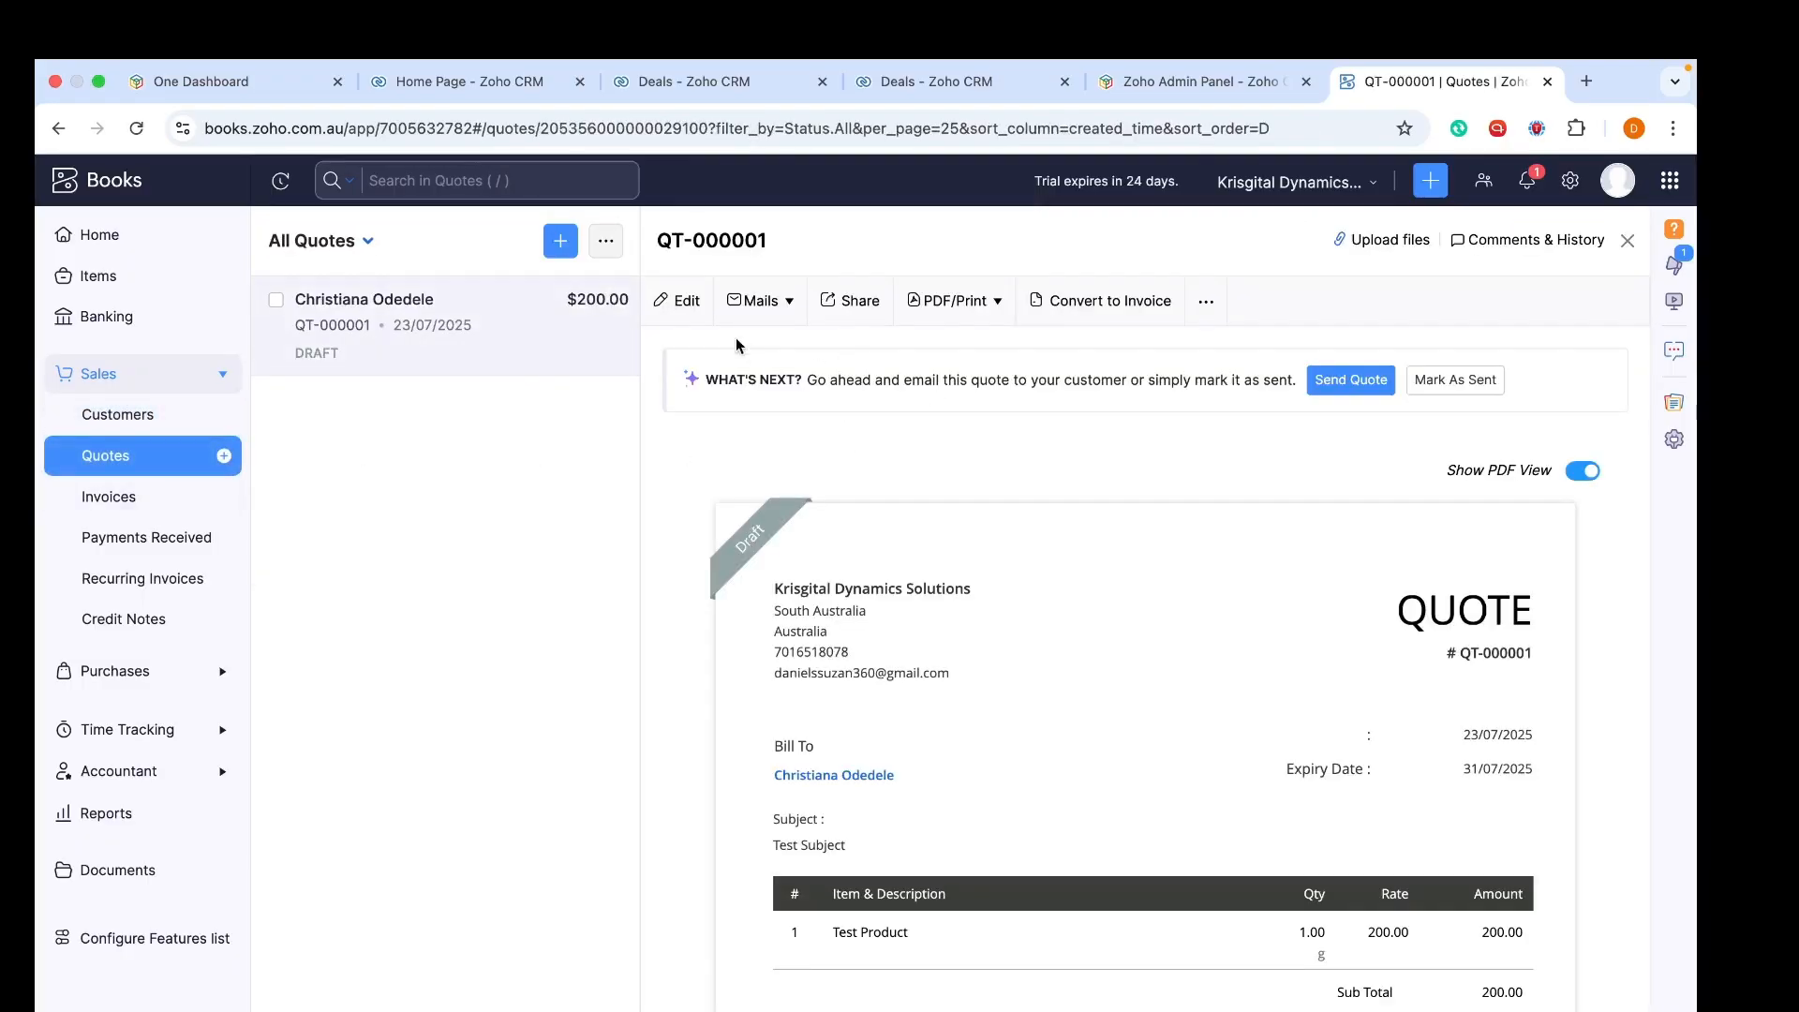
left_click(674, 300)
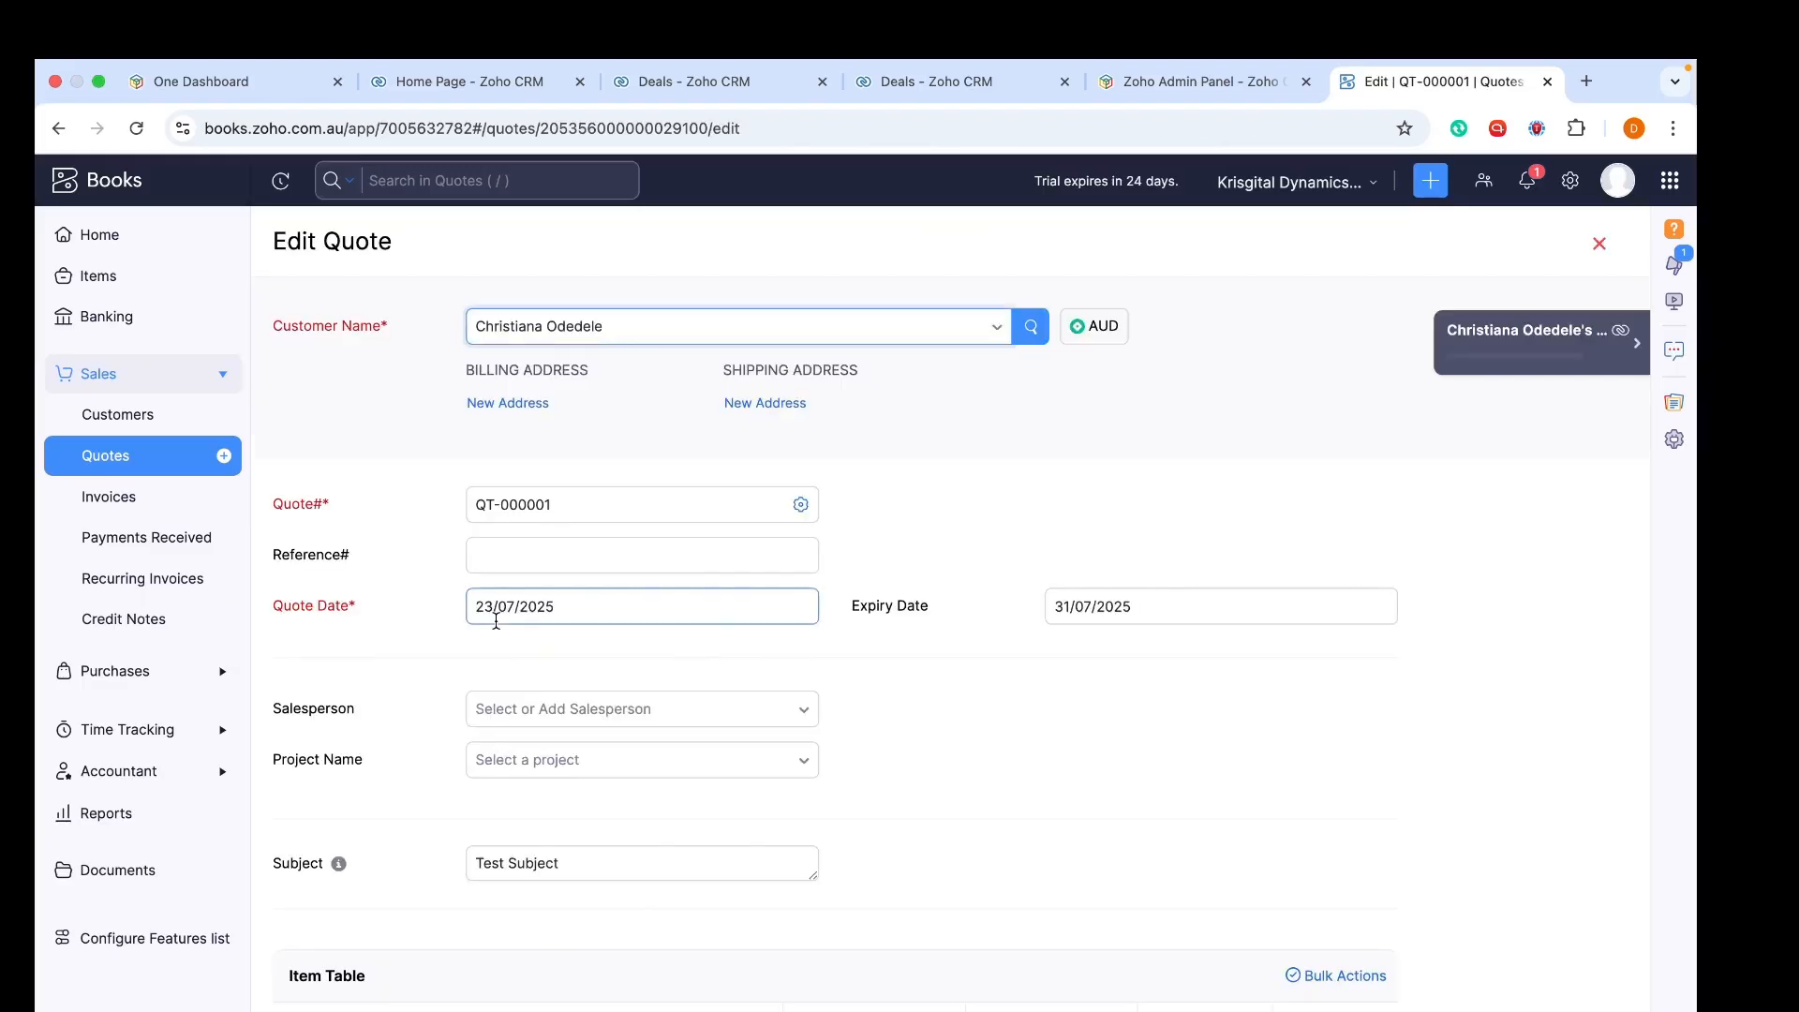
scroll(497, 621, "down", 10)
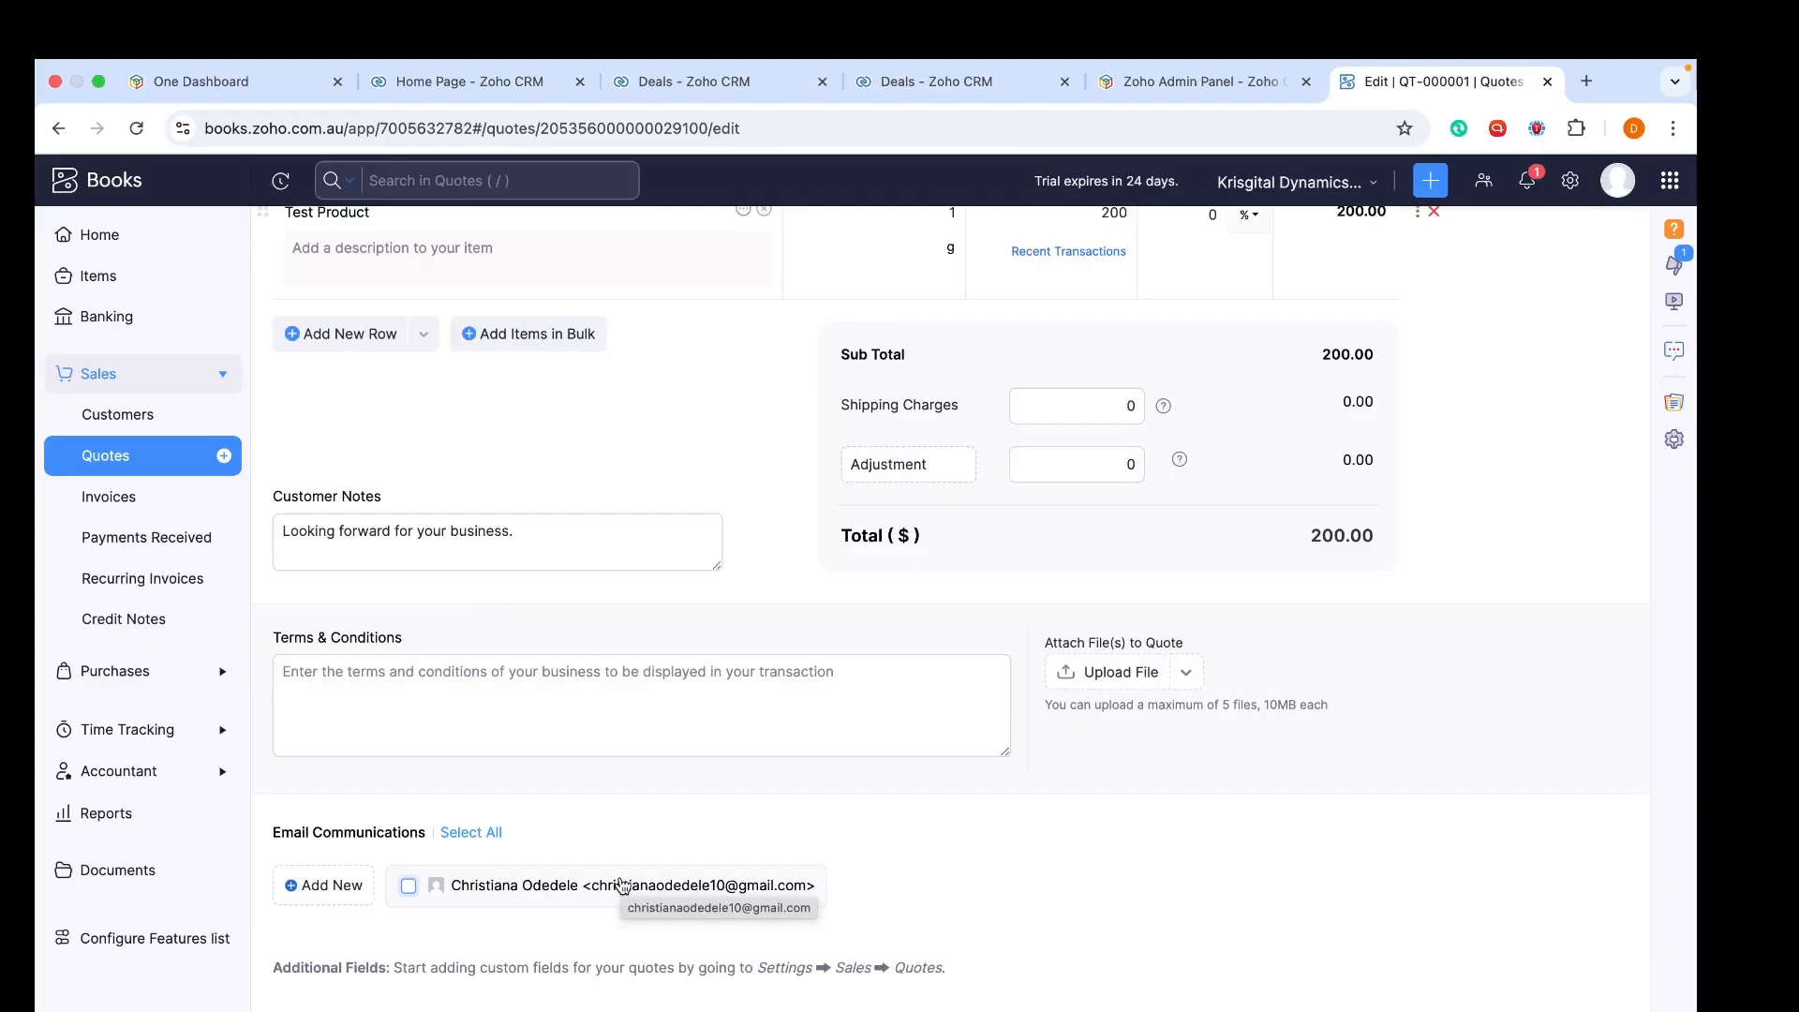
left_click(407, 887)
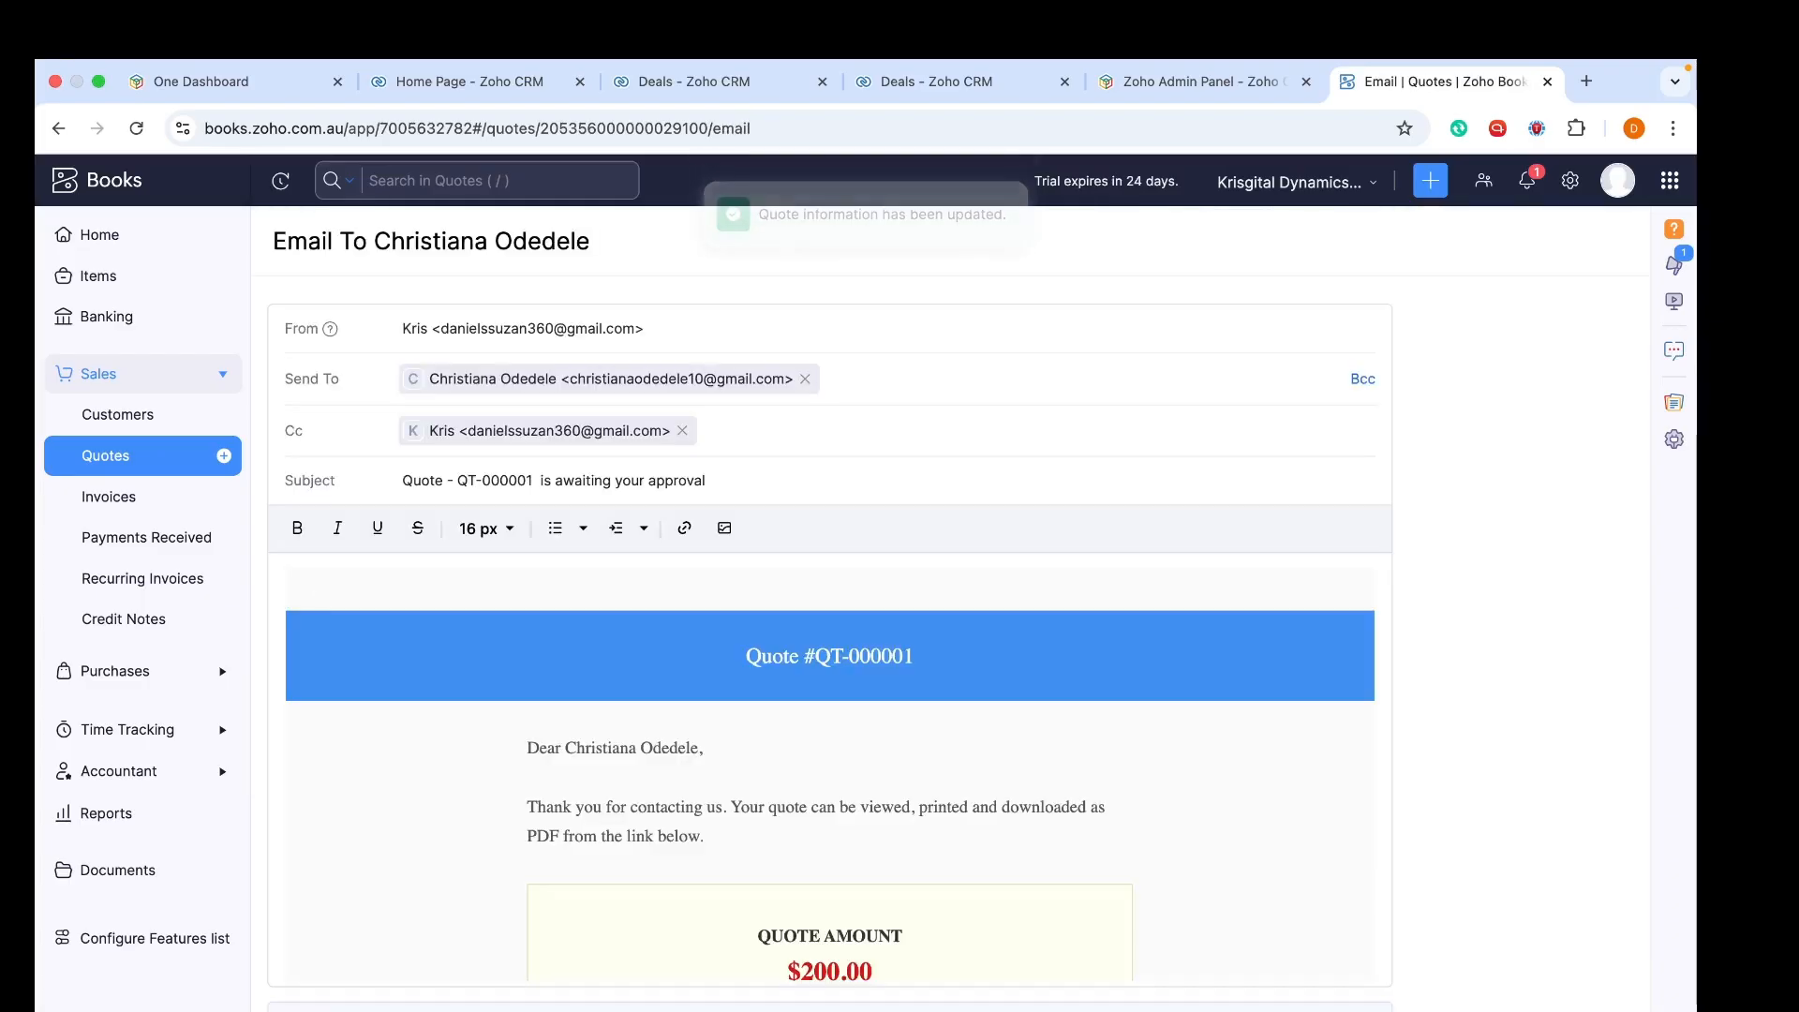
Remove the Cc recipient and review the quote email's subject and body before sending
left_click(685, 434)
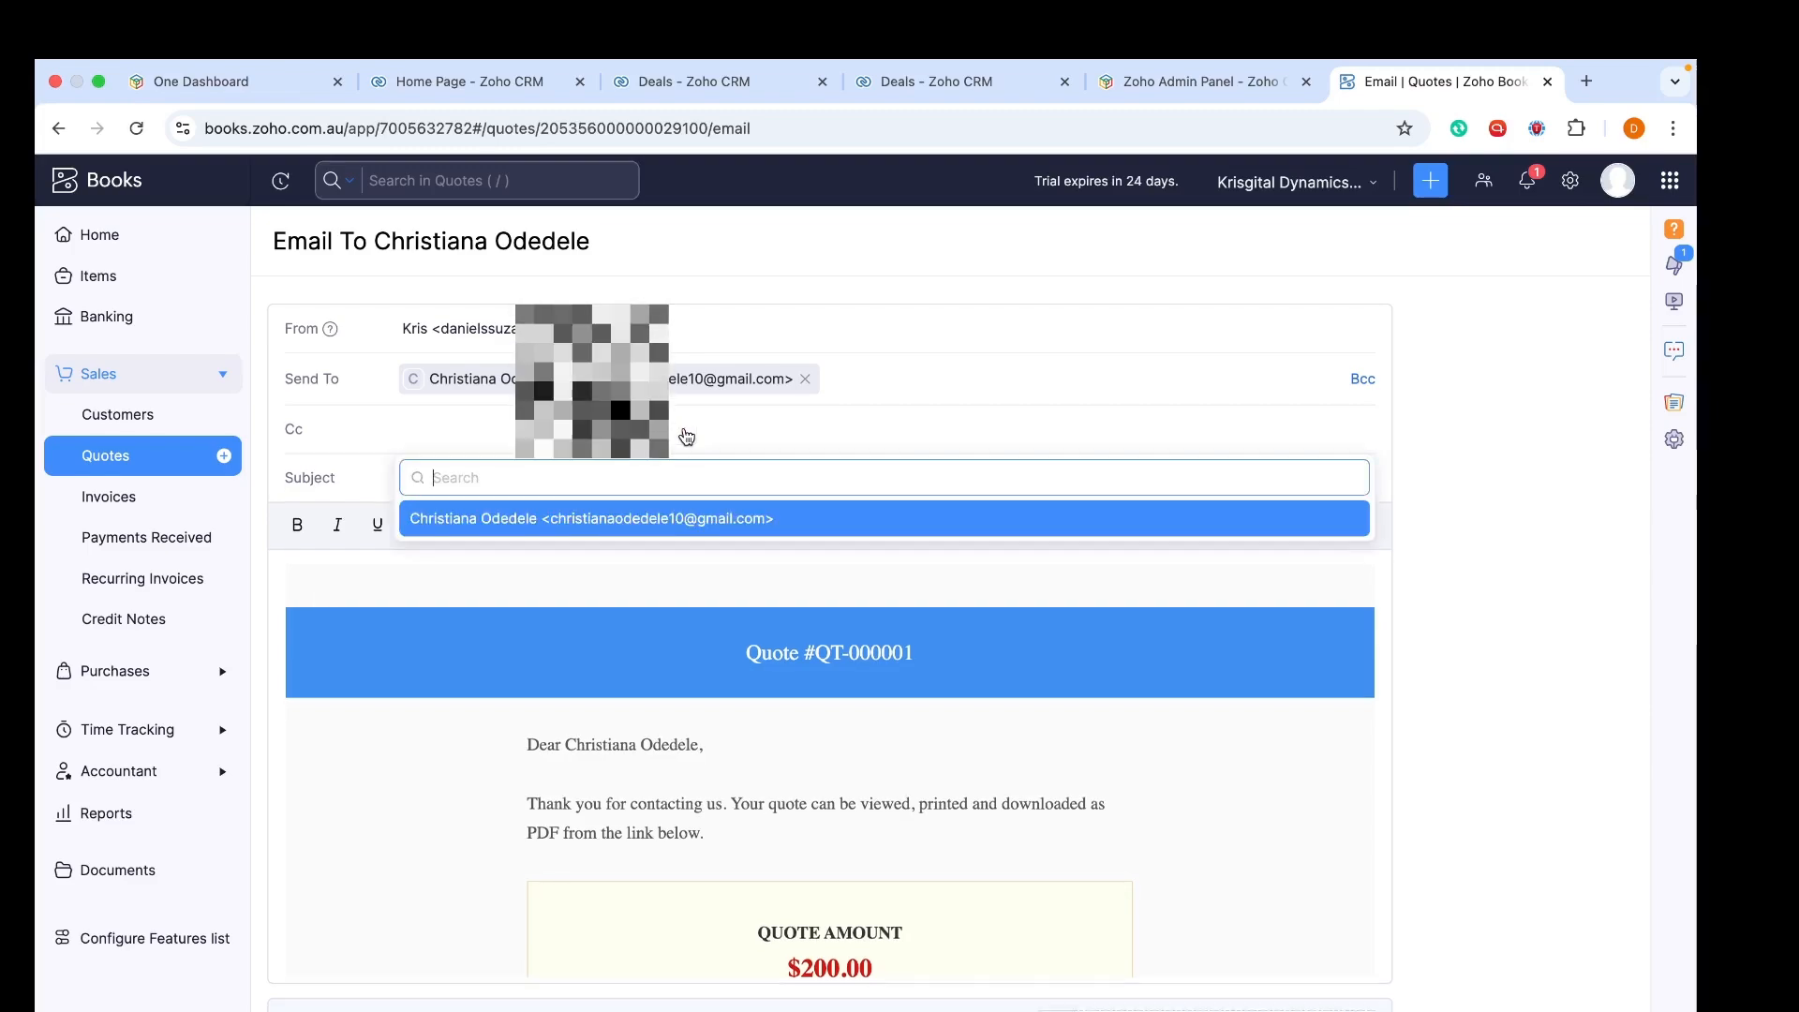
left_click(387, 755)
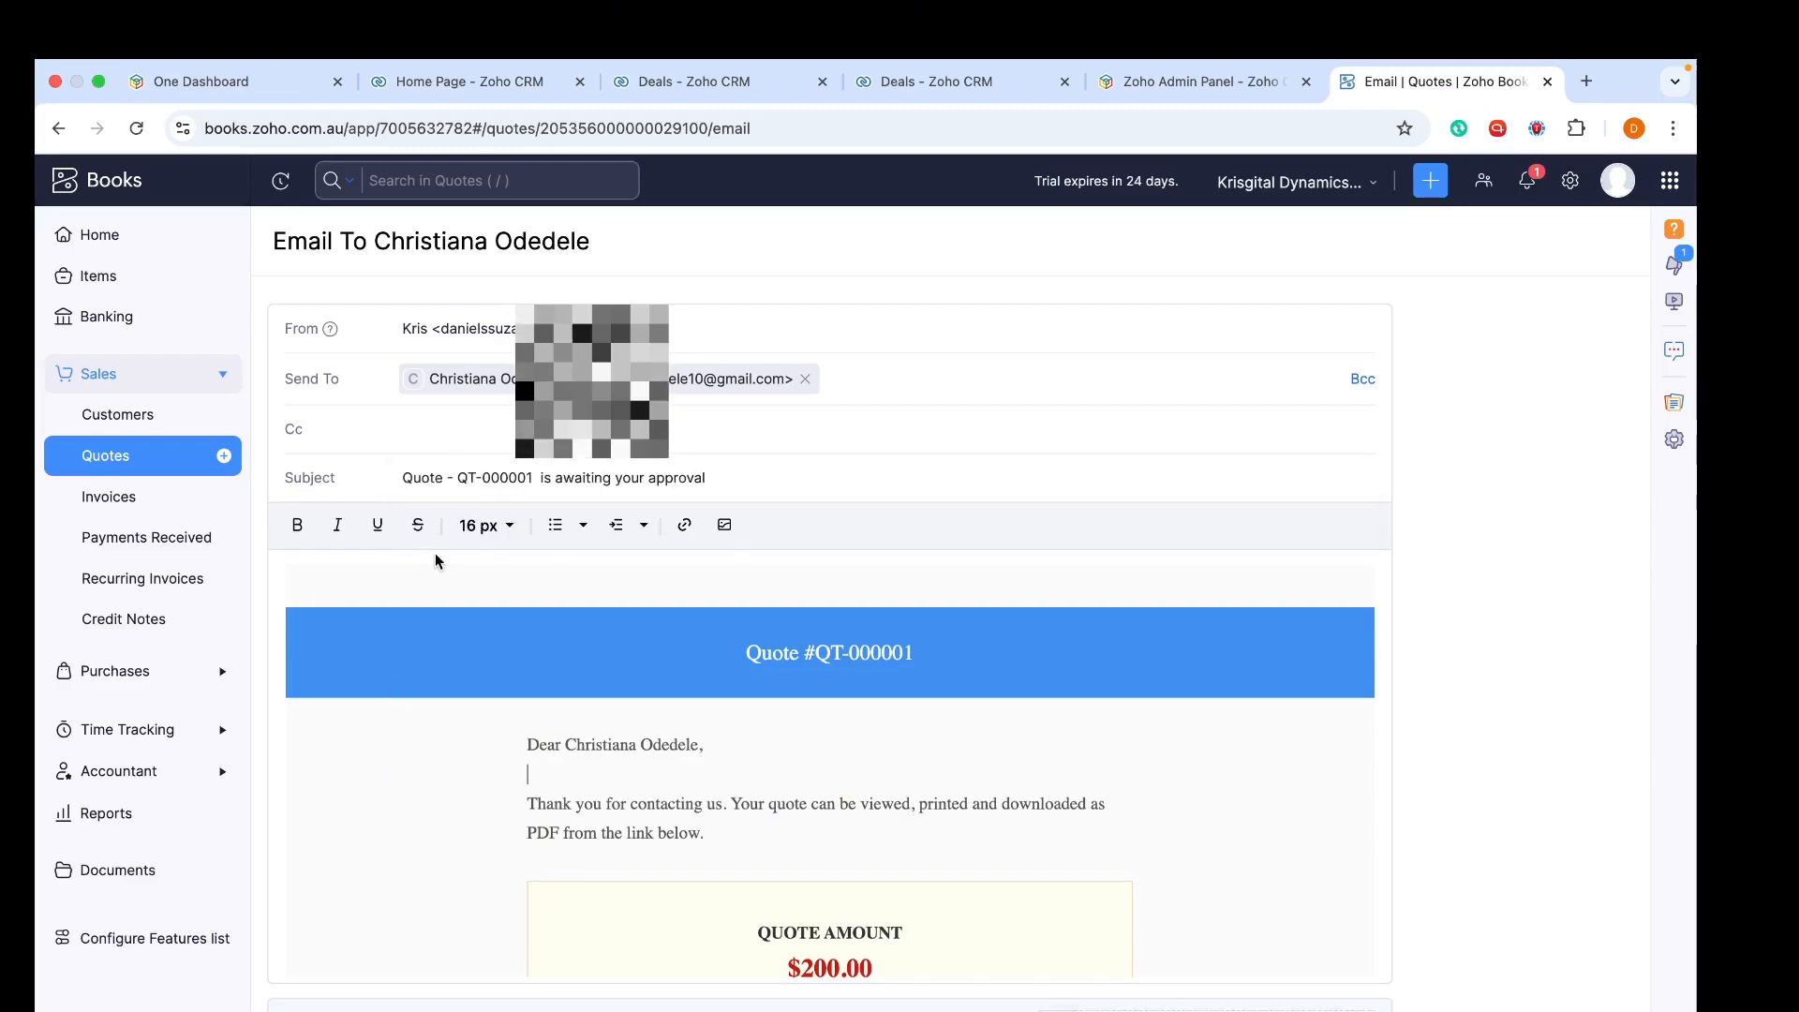
left_click_drag(403, 478, 815, 479)
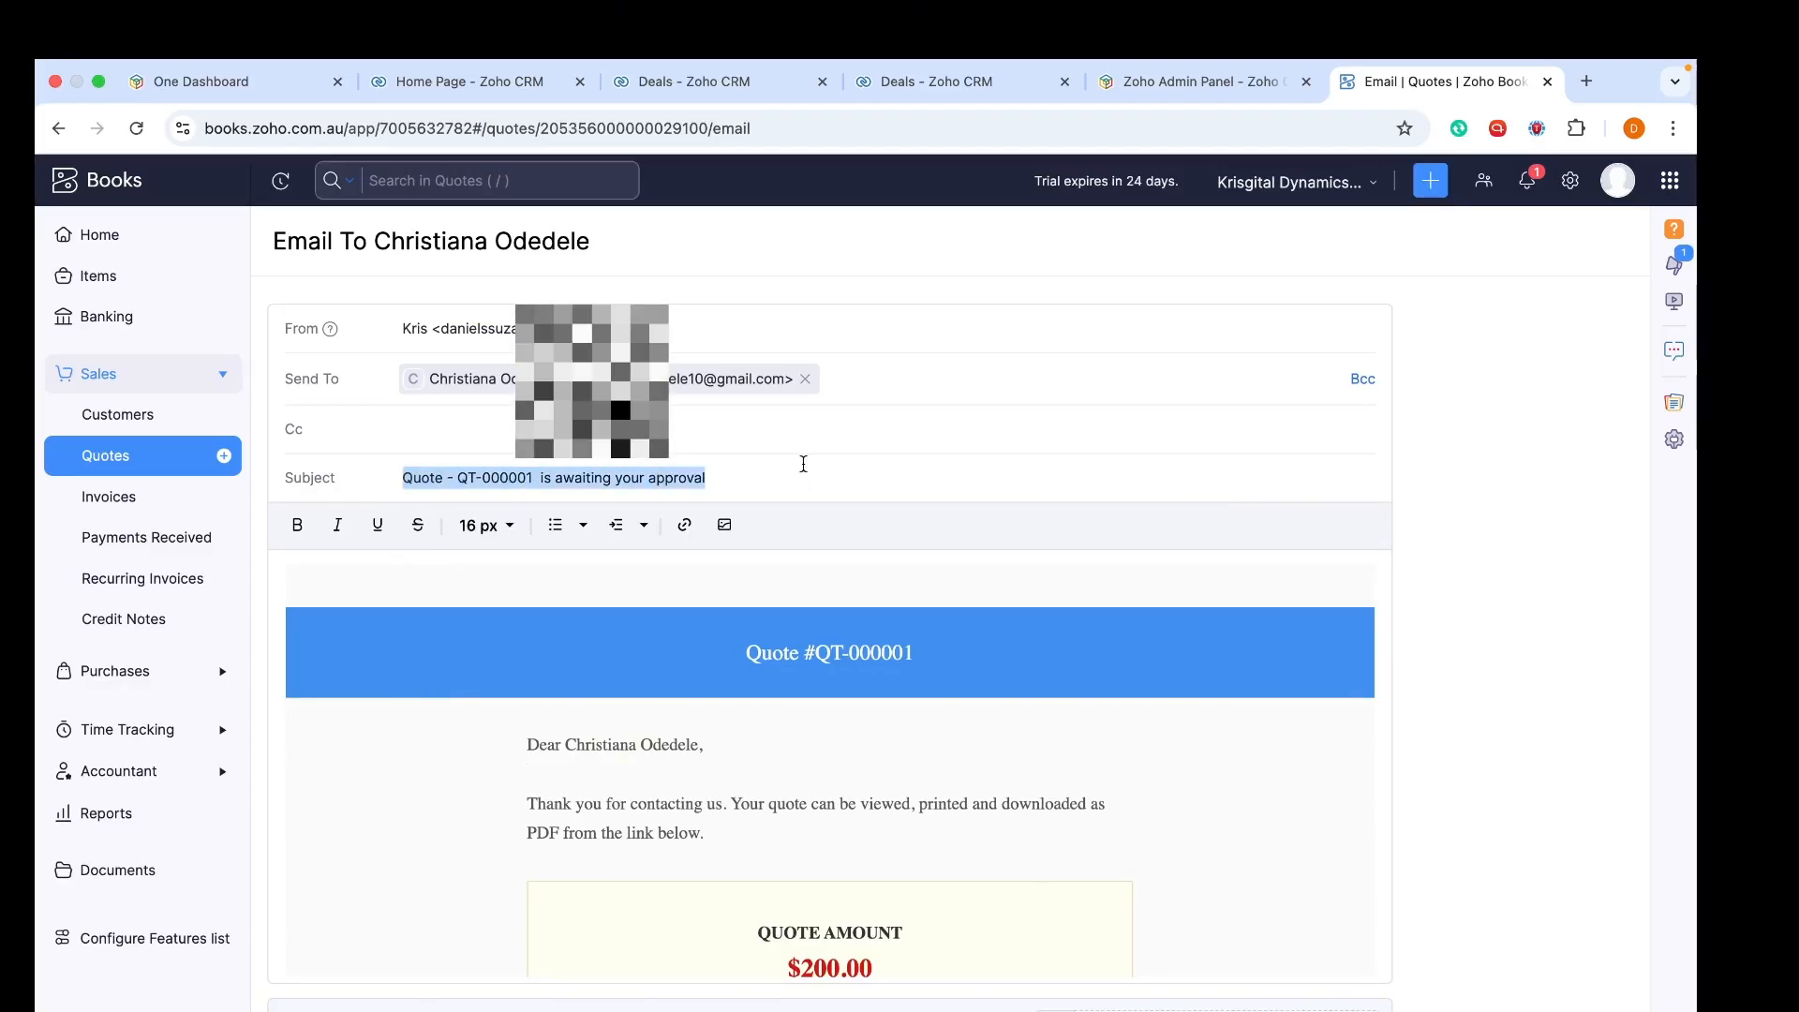
left_click(321, 591)
scroll(727, 575, "down", 2)
scroll(729, 581, "up", 2)
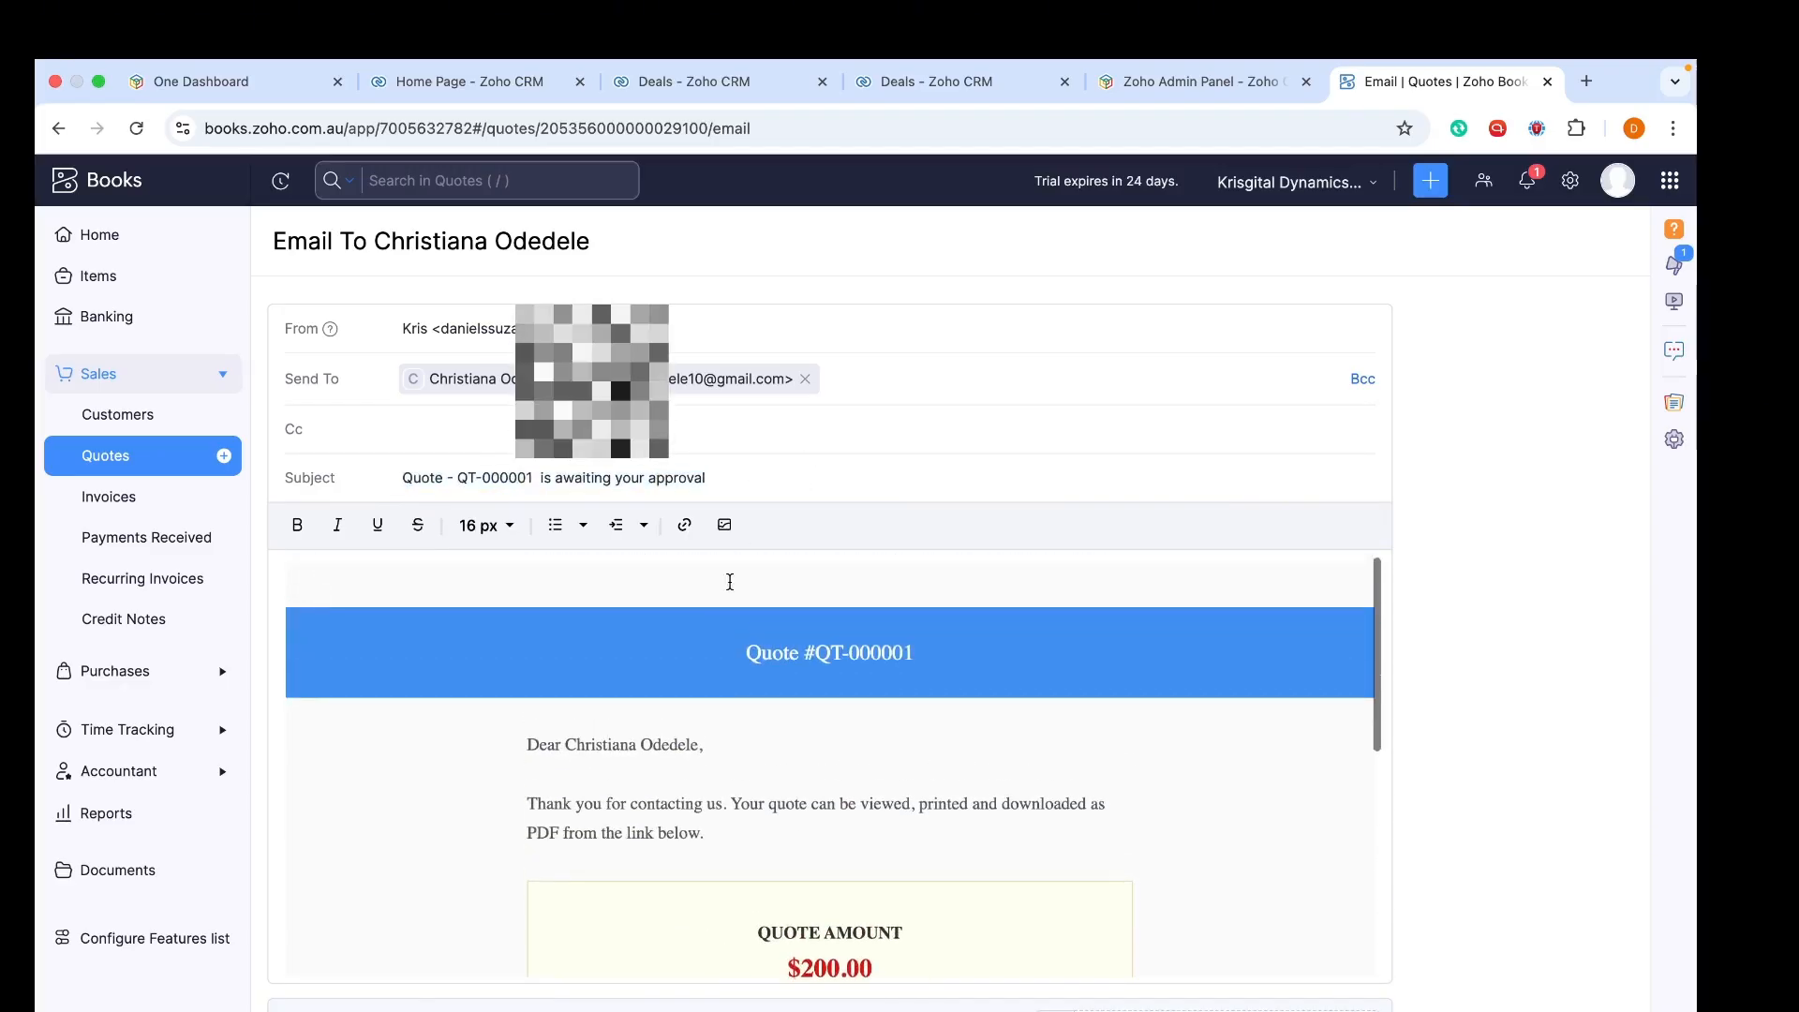
scroll(729, 581, "down", 6)
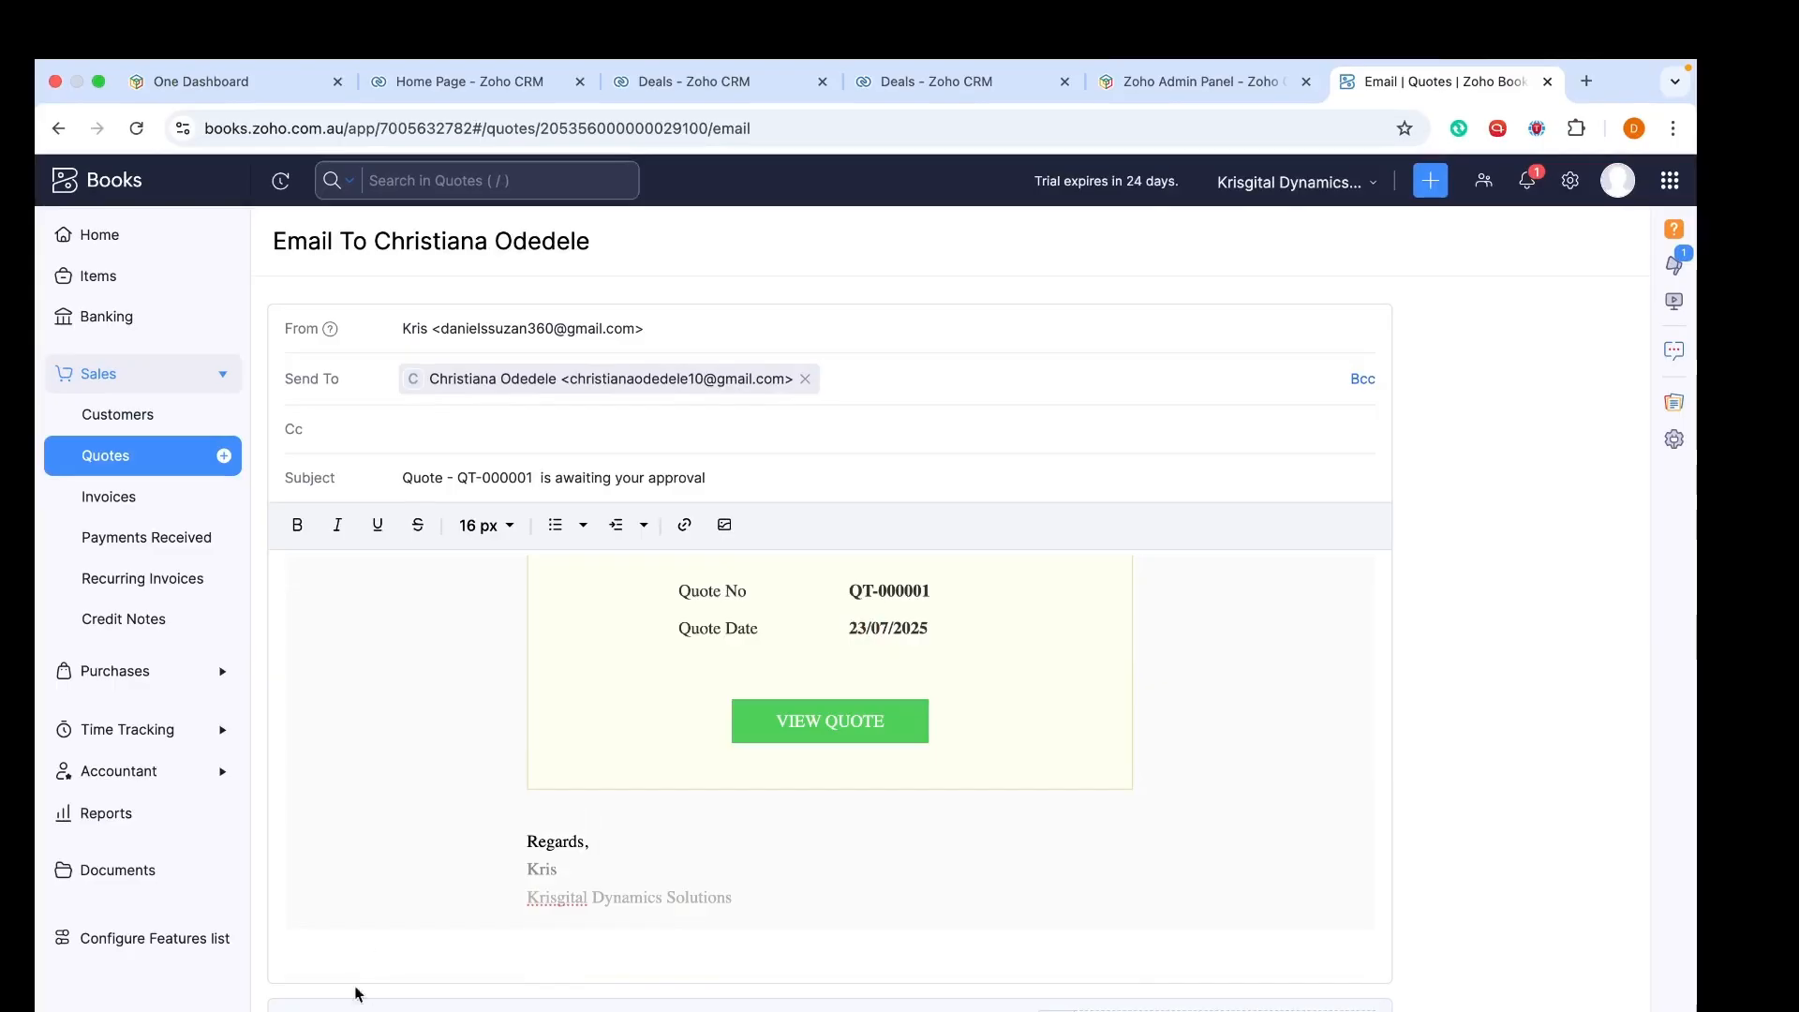
scroll(356, 993, "down", 2)
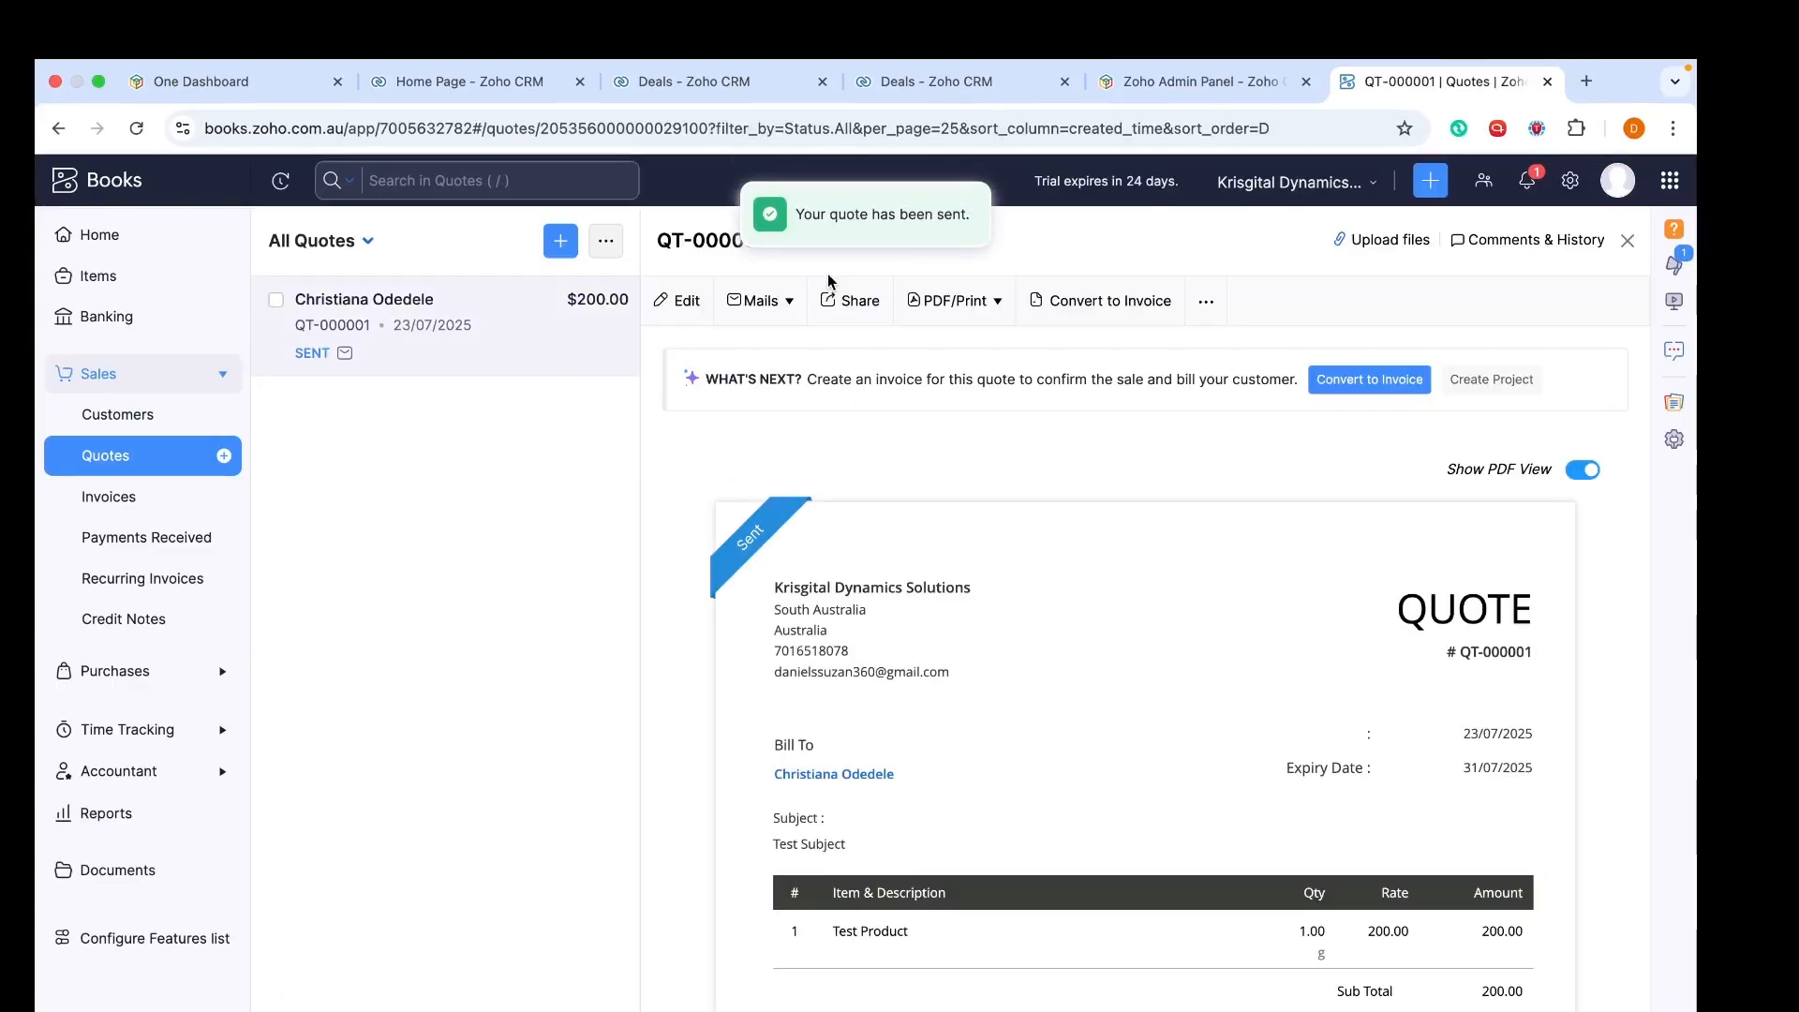
mouse_move(754, 528)
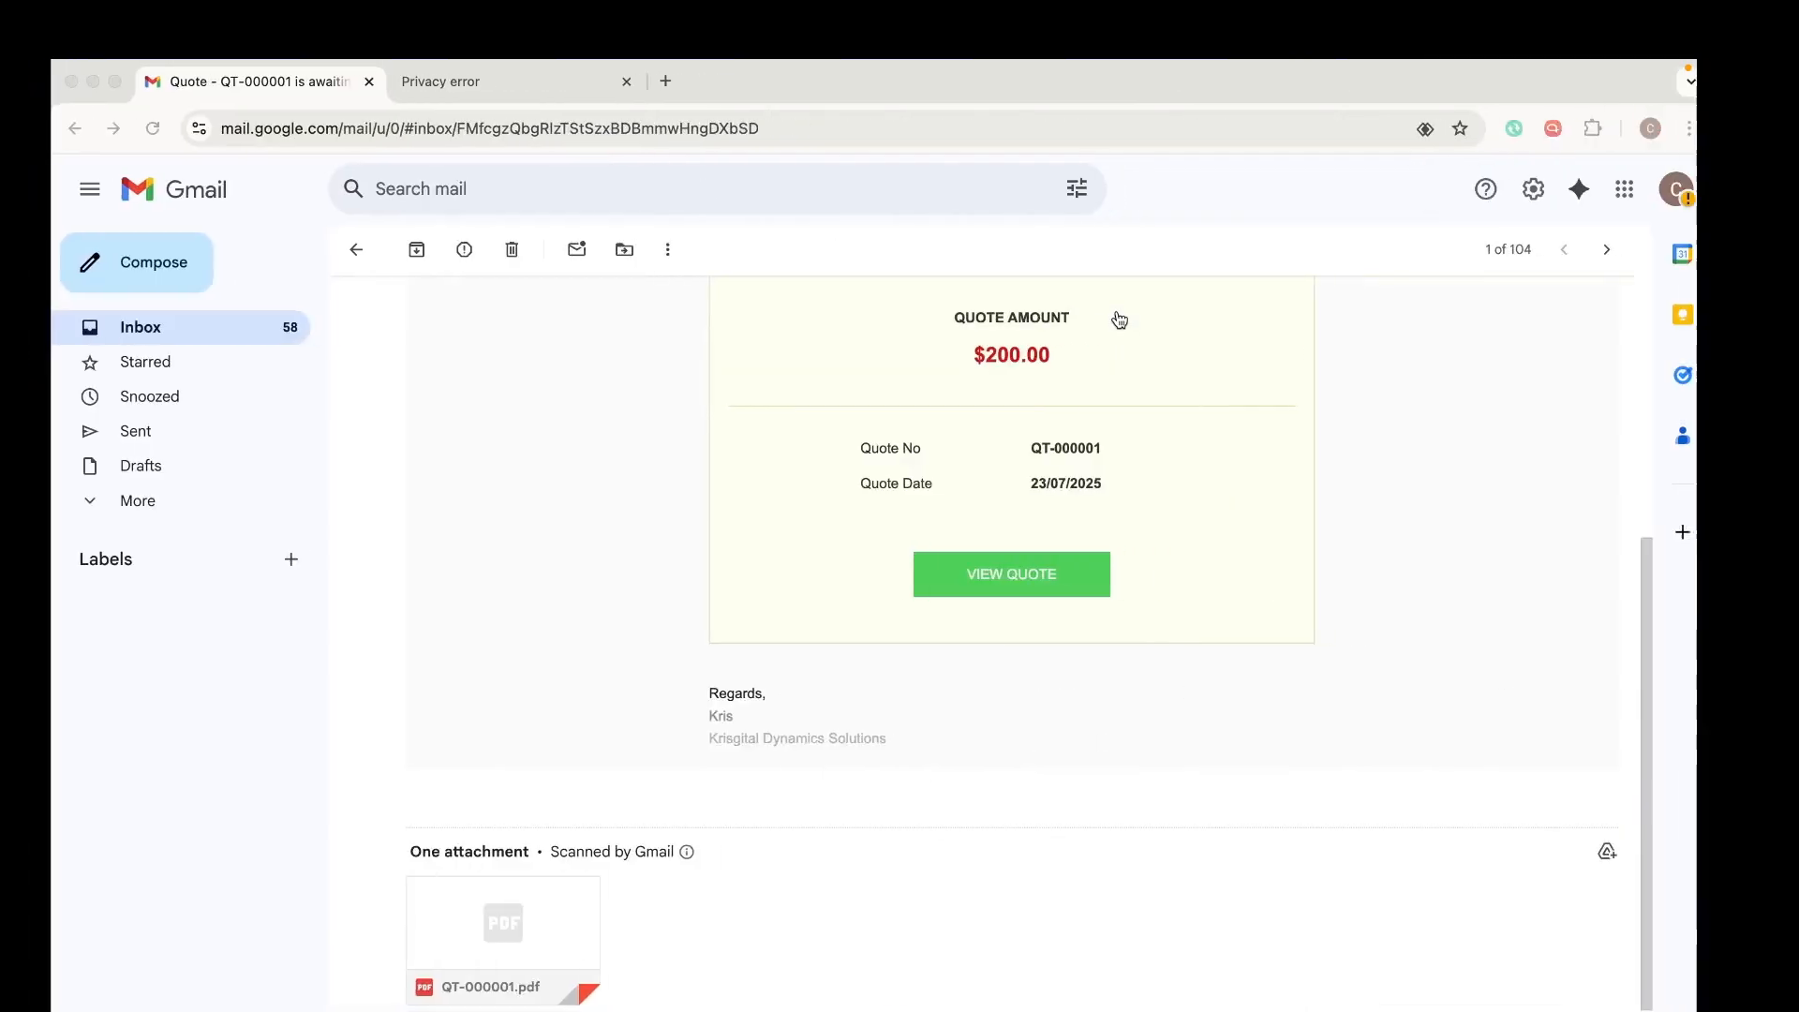
Download QT-000001.pdf from the Gmail quote email and open the saved file
scroll(869, 520, "up", 4)
scroll(868, 523, "up", 2)
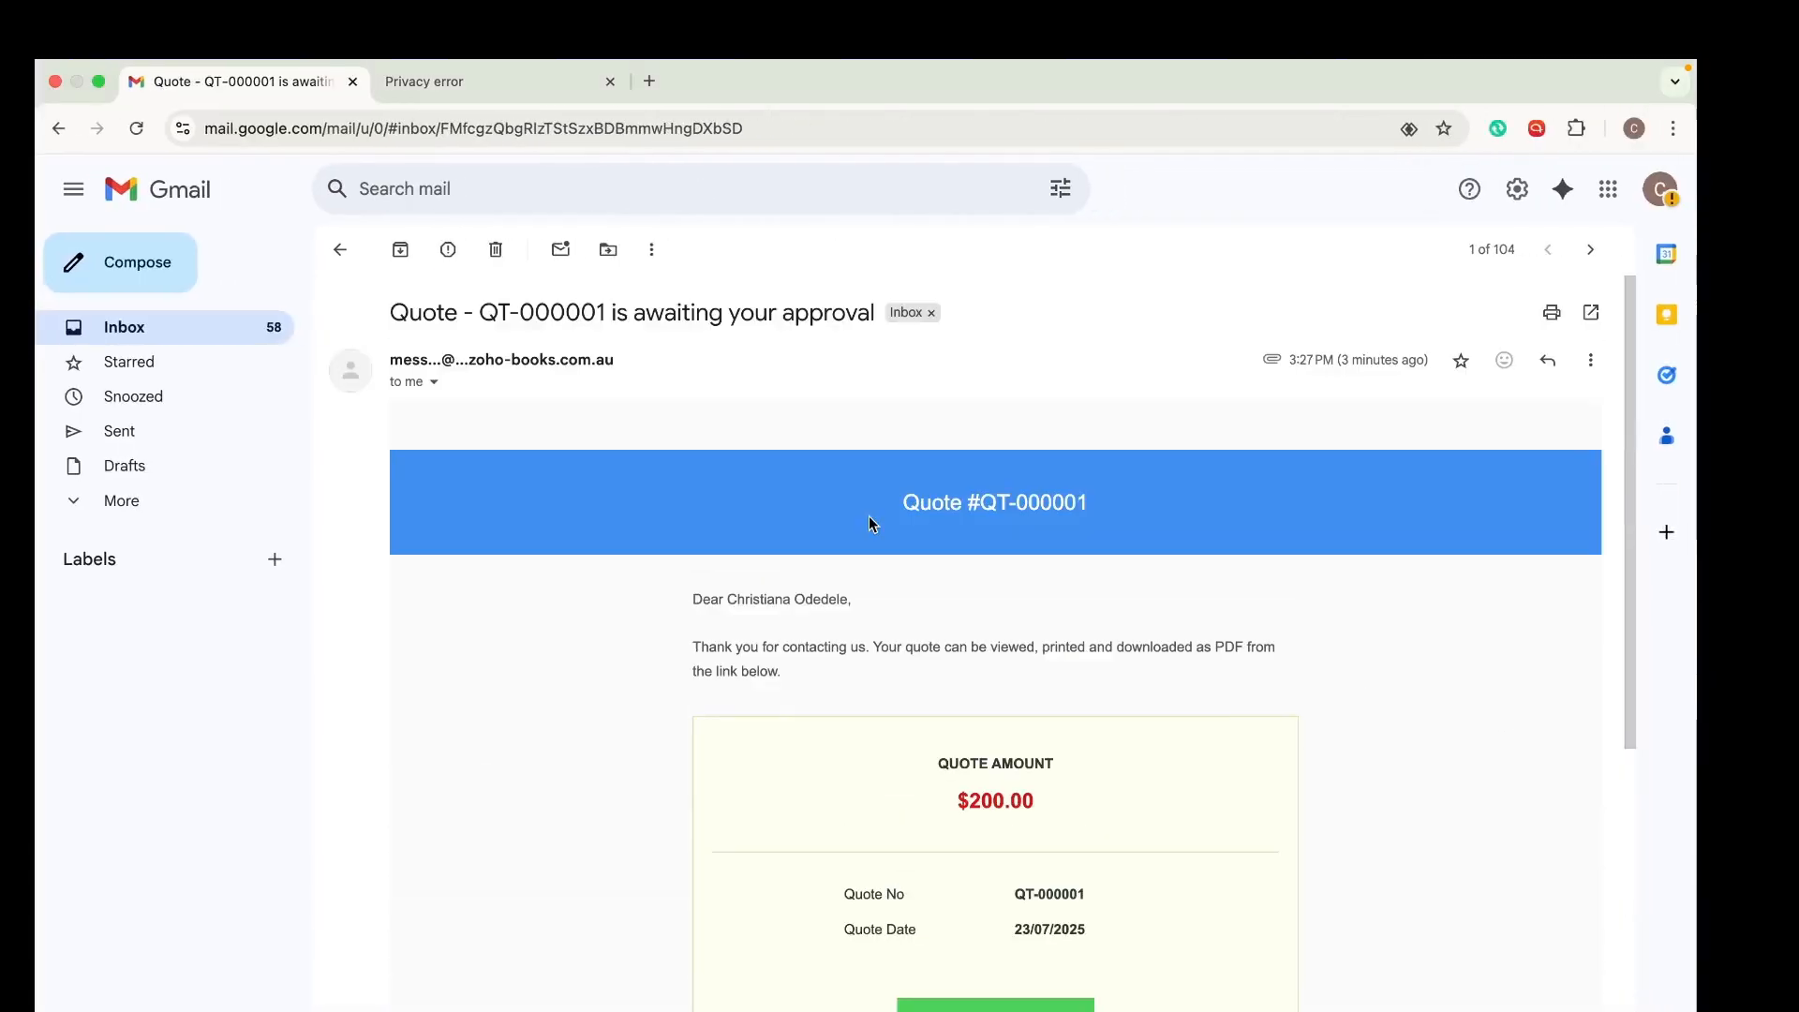
scroll(869, 520, "down", 6)
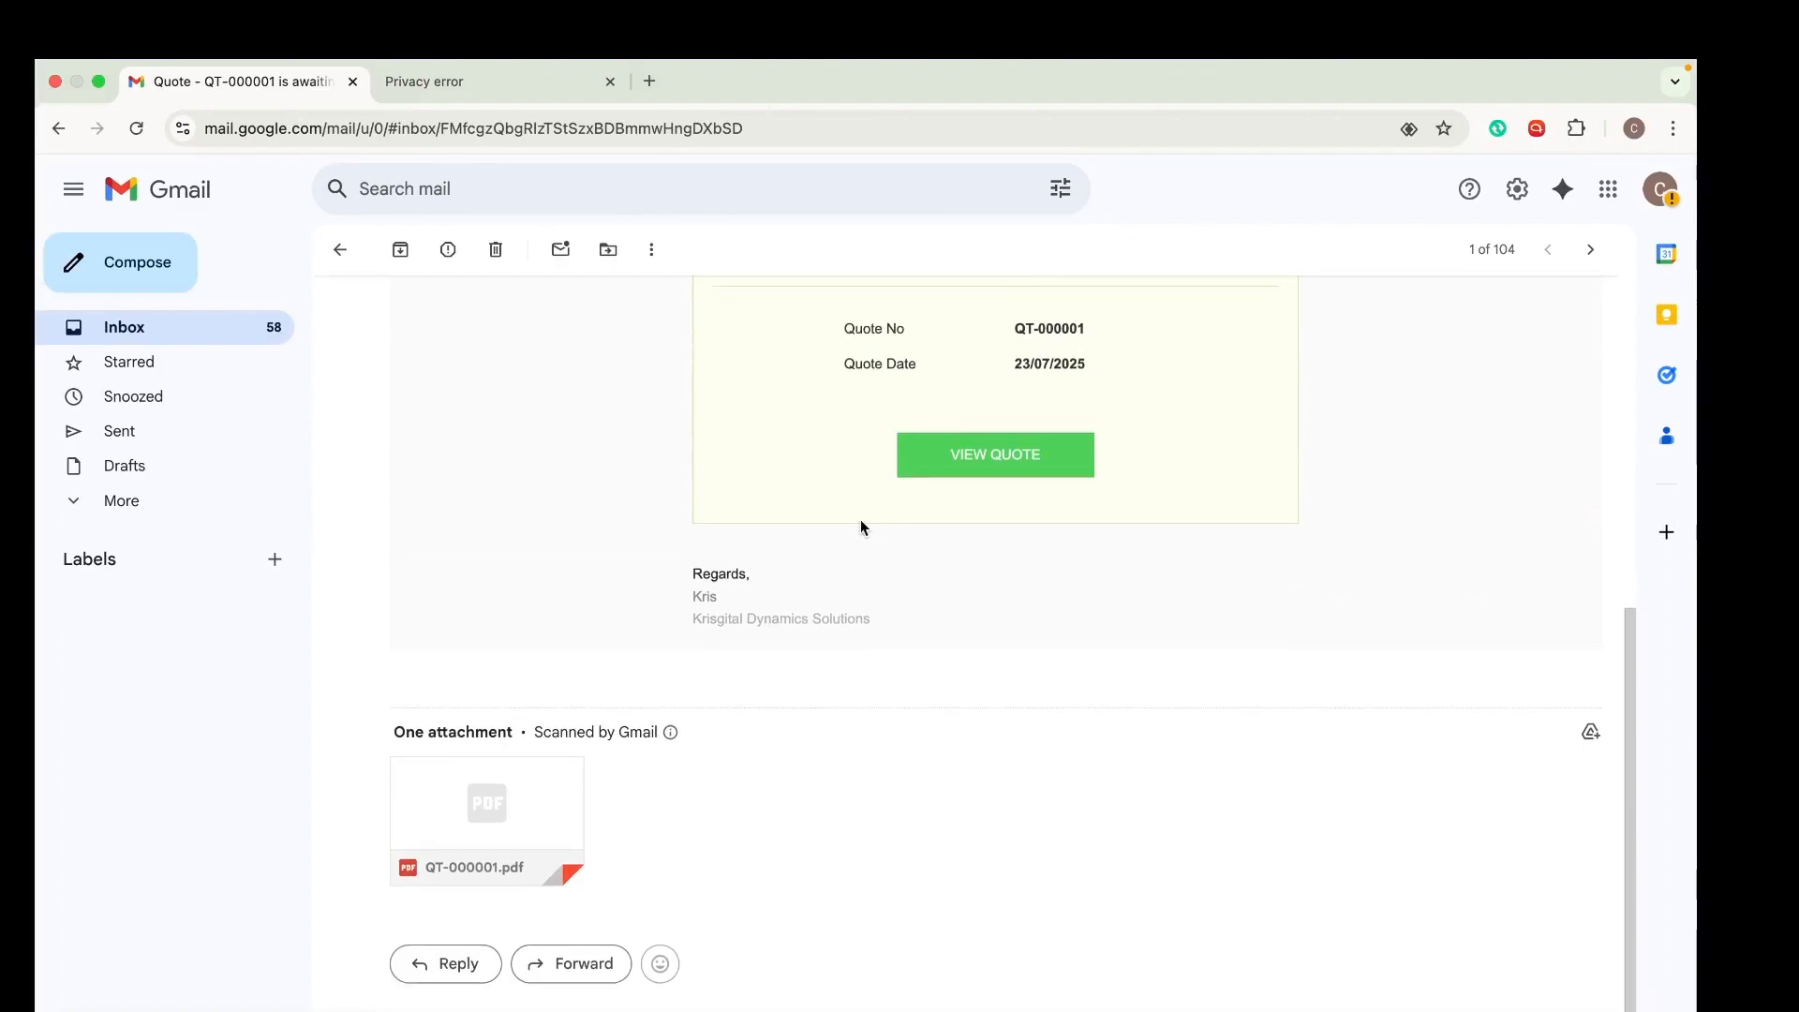
mouse_move(493, 817)
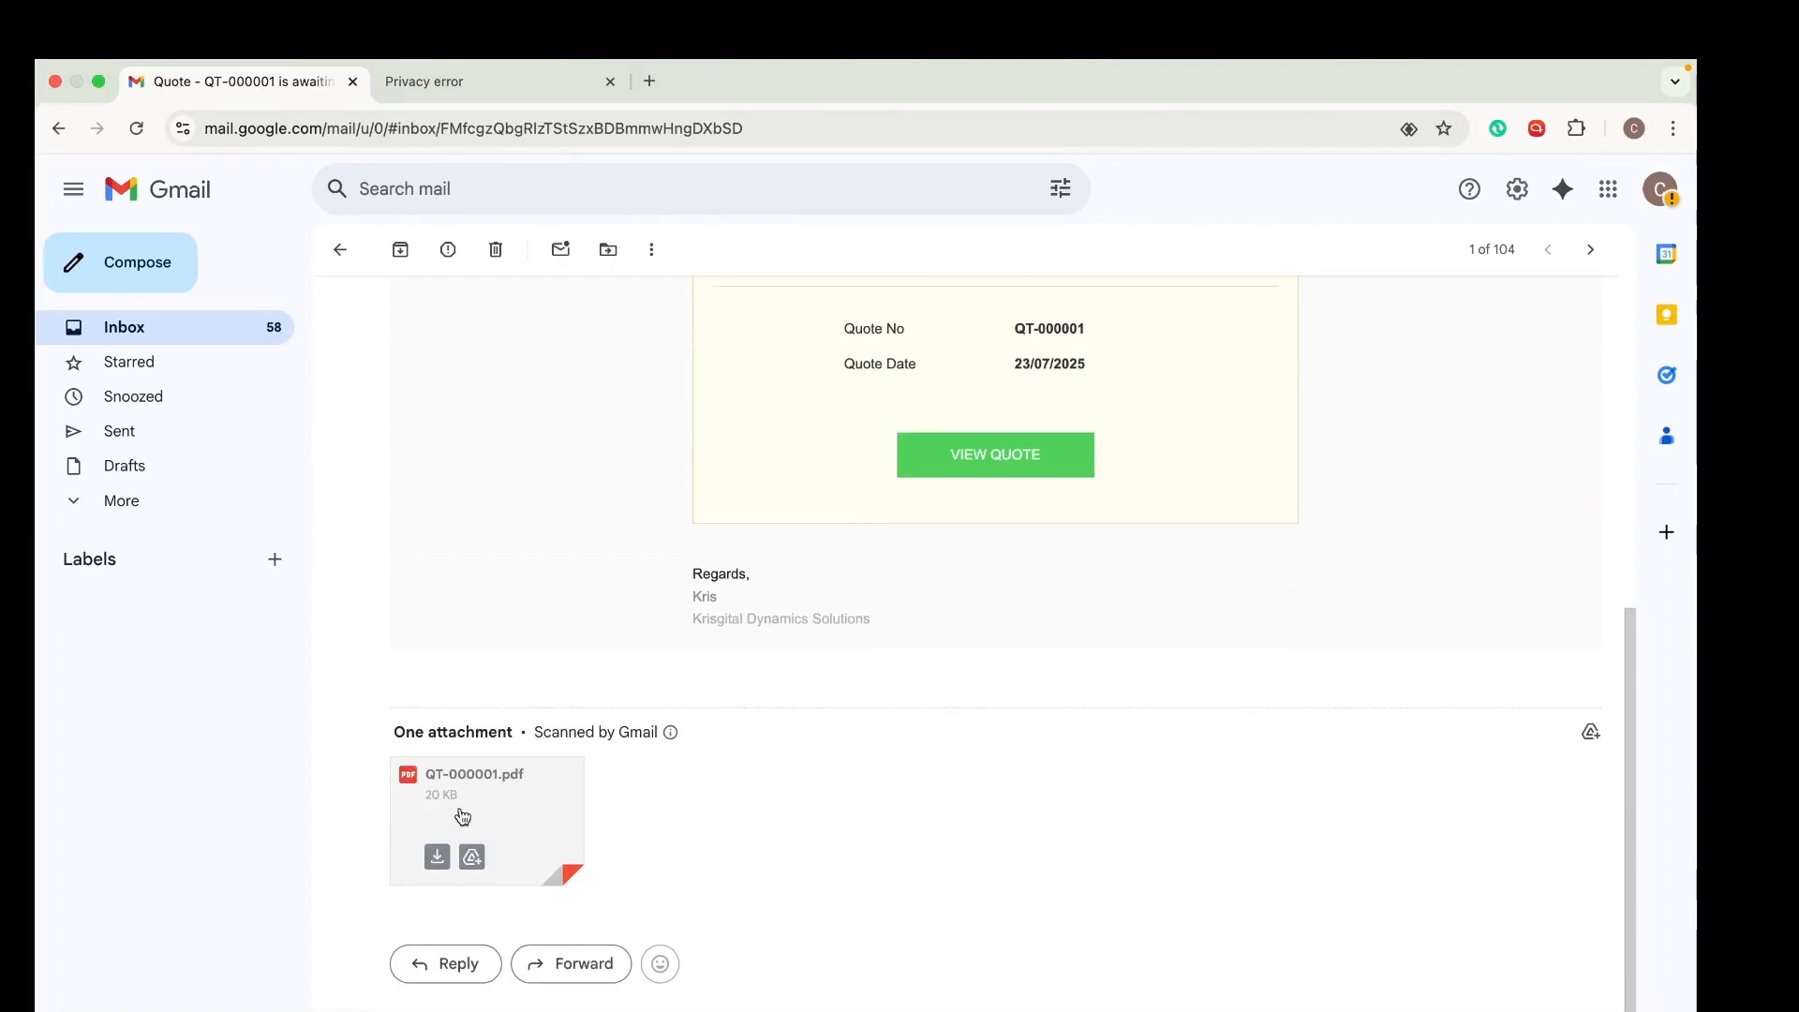
left_click(463, 816)
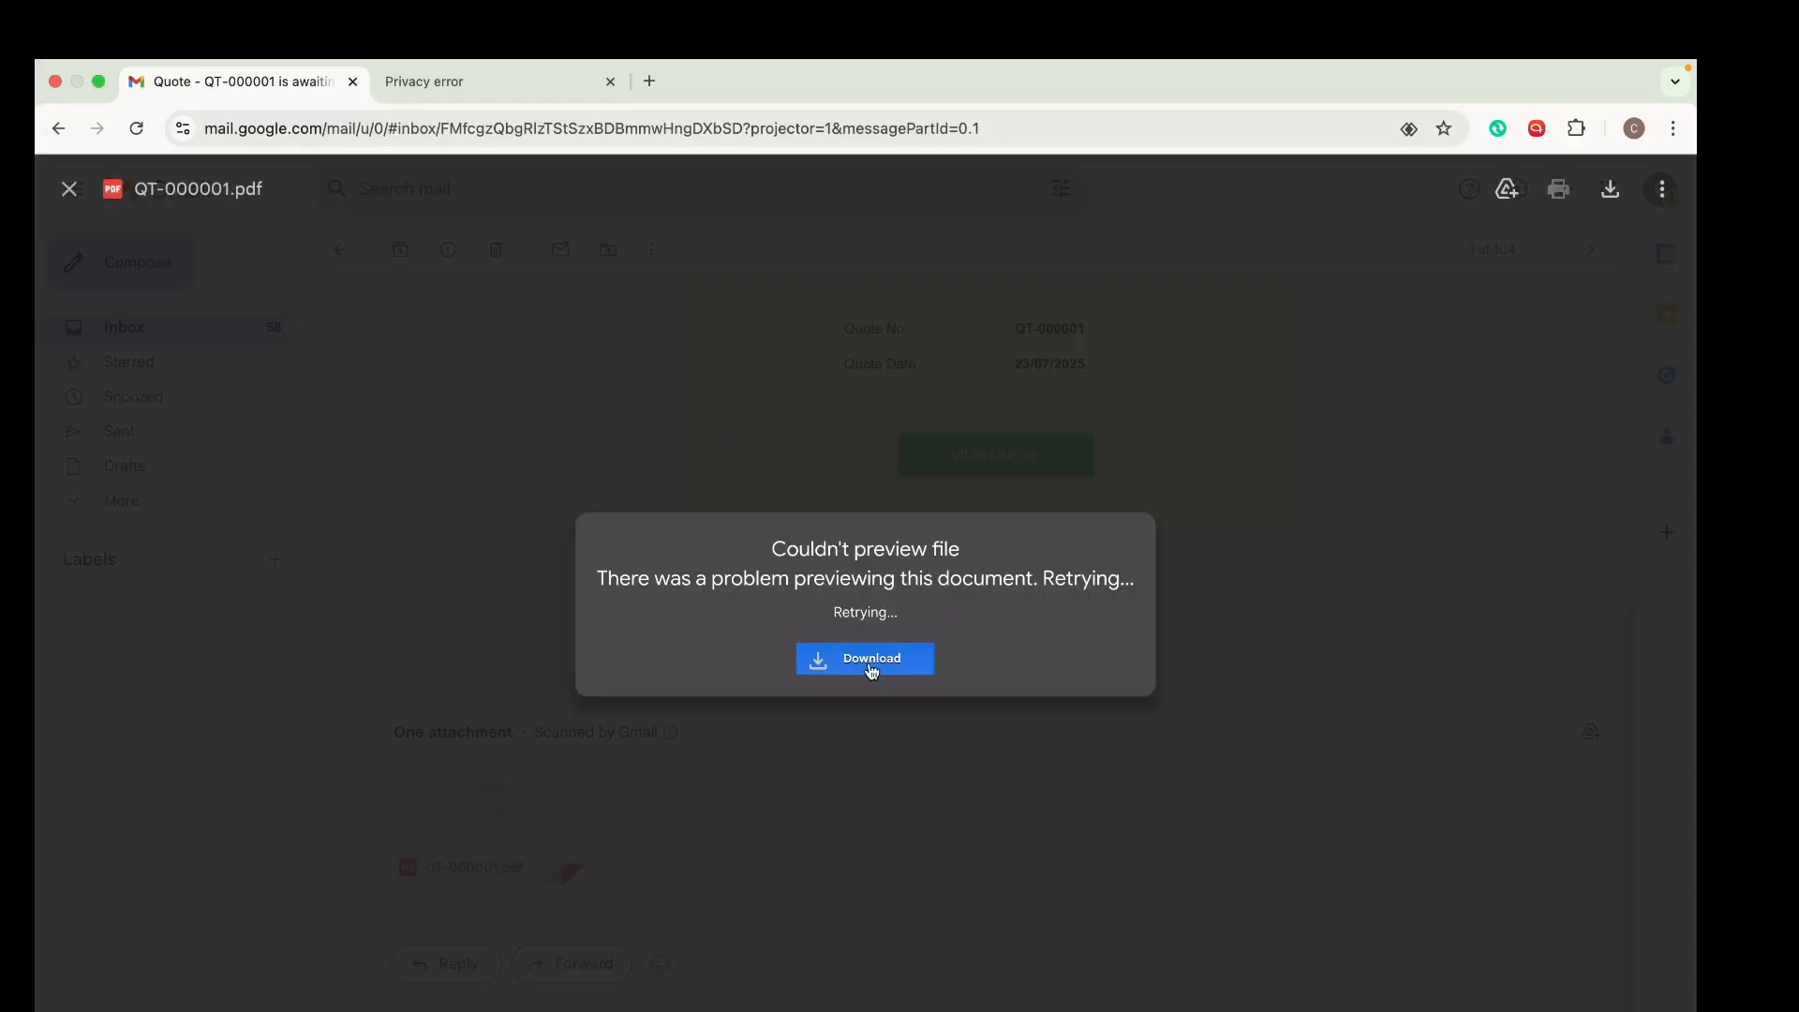
left_click(871, 668)
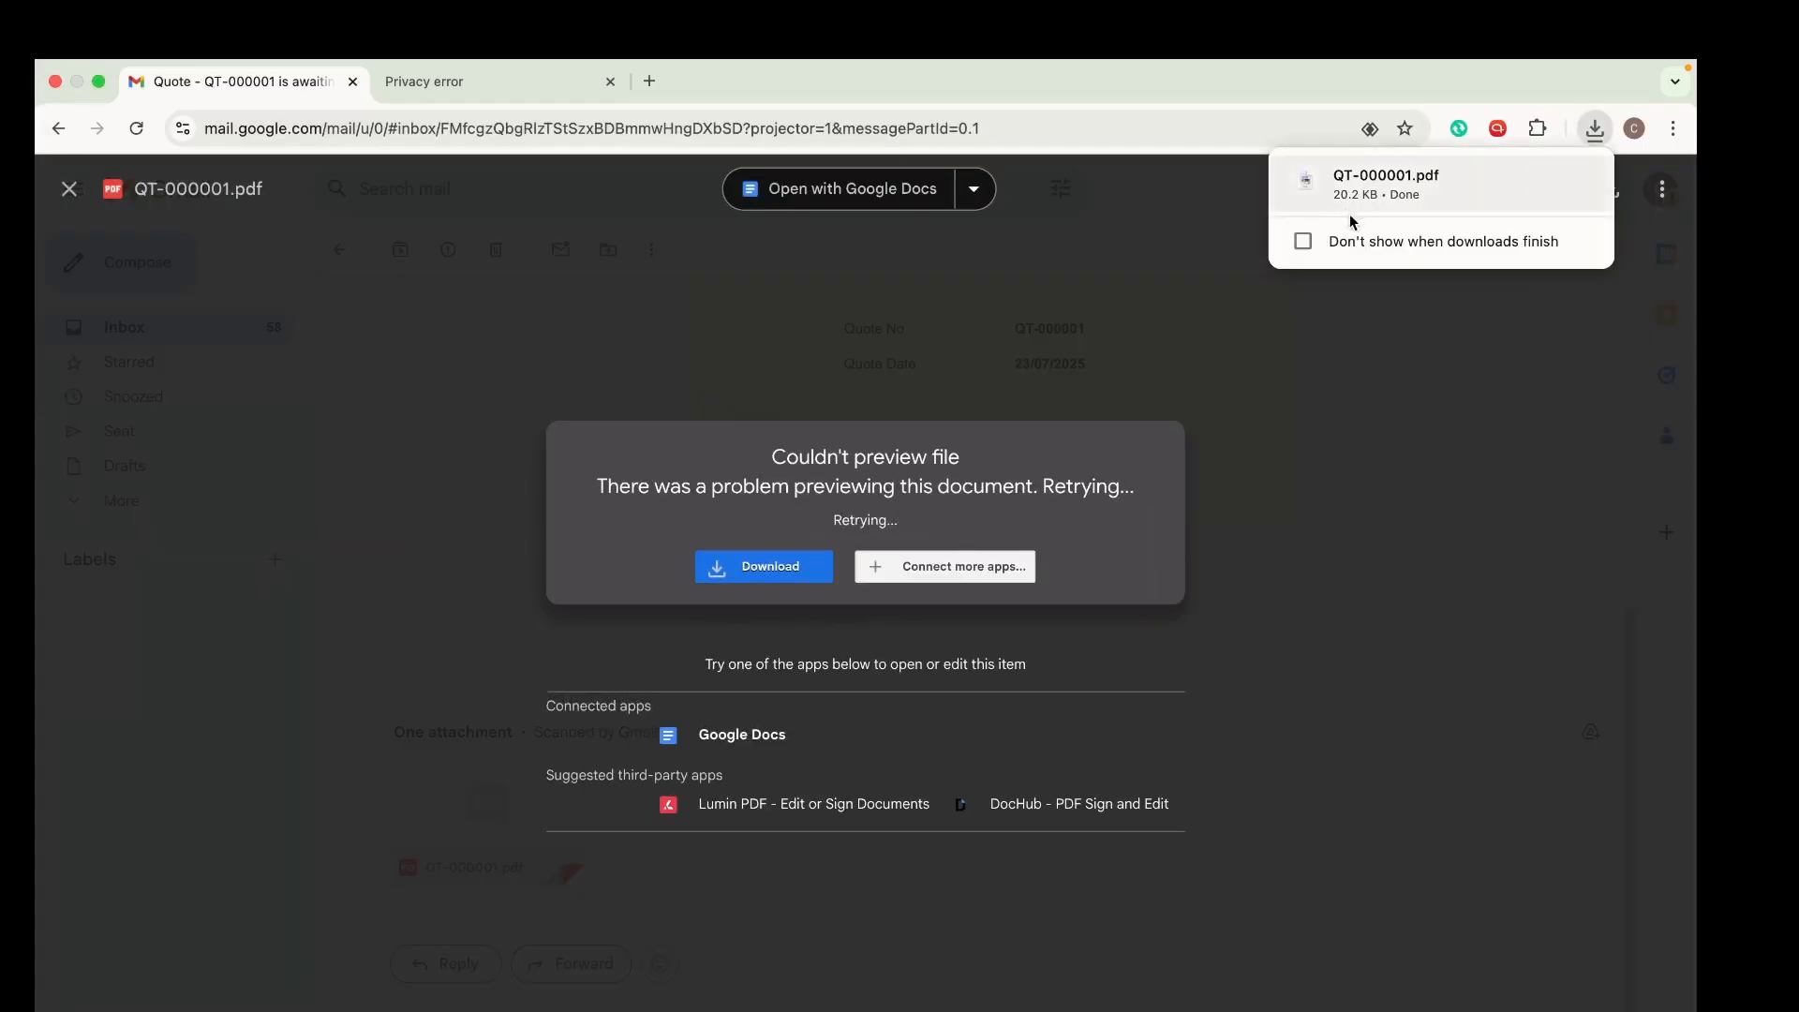
left_click(1385, 177)
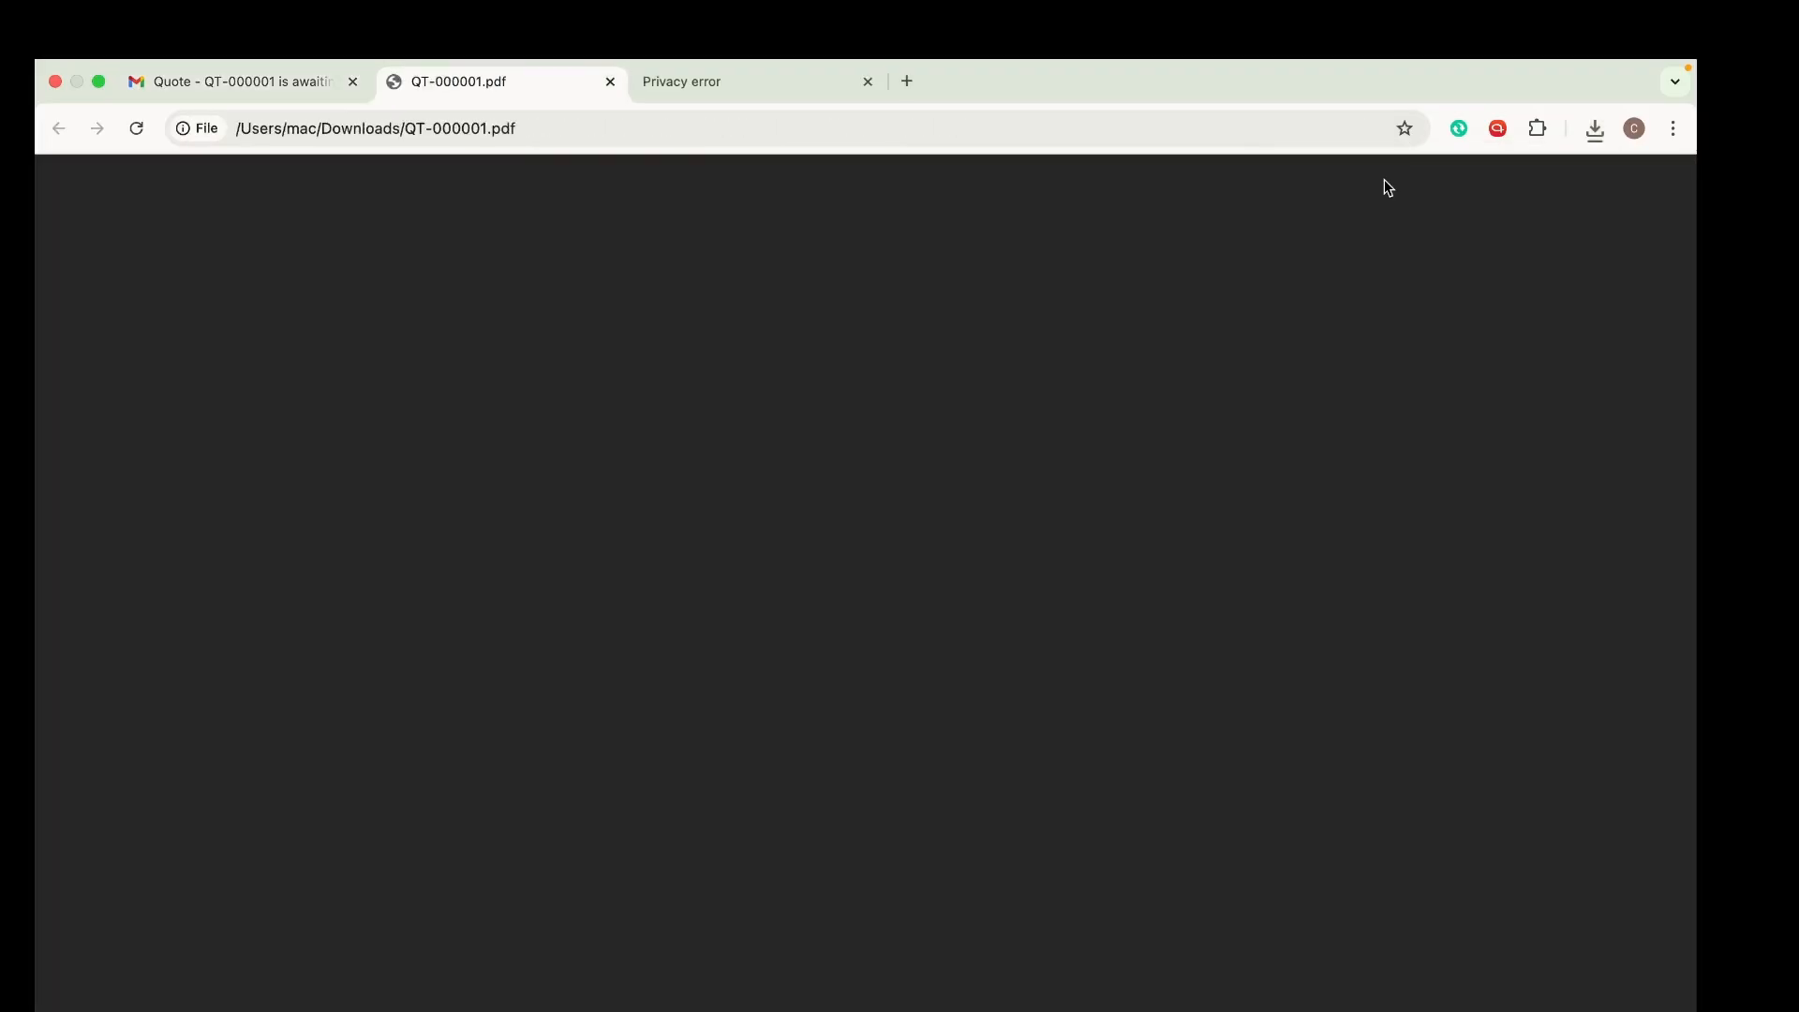